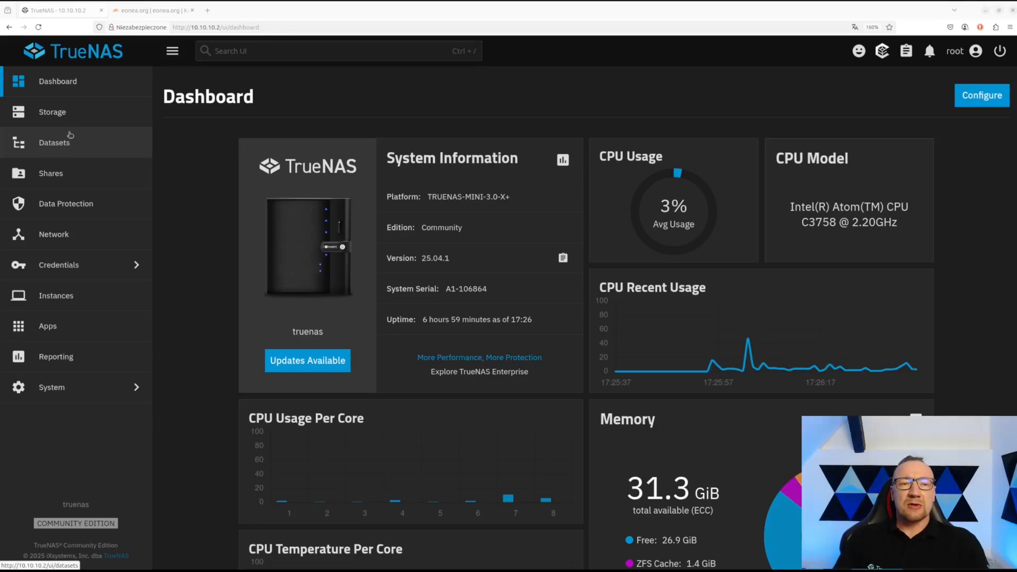
# - Review available system updates, then list pool-test's datasets and expand aimmich to show its seven children
pyautogui.click(47, 88)
pyautogui.click(313, 360)
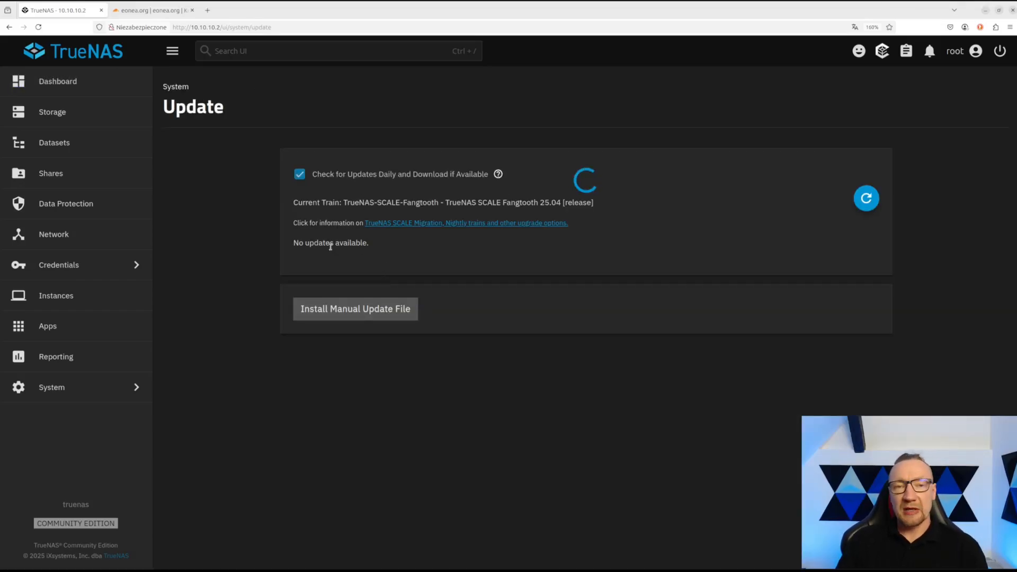
pyautogui.click(55, 117)
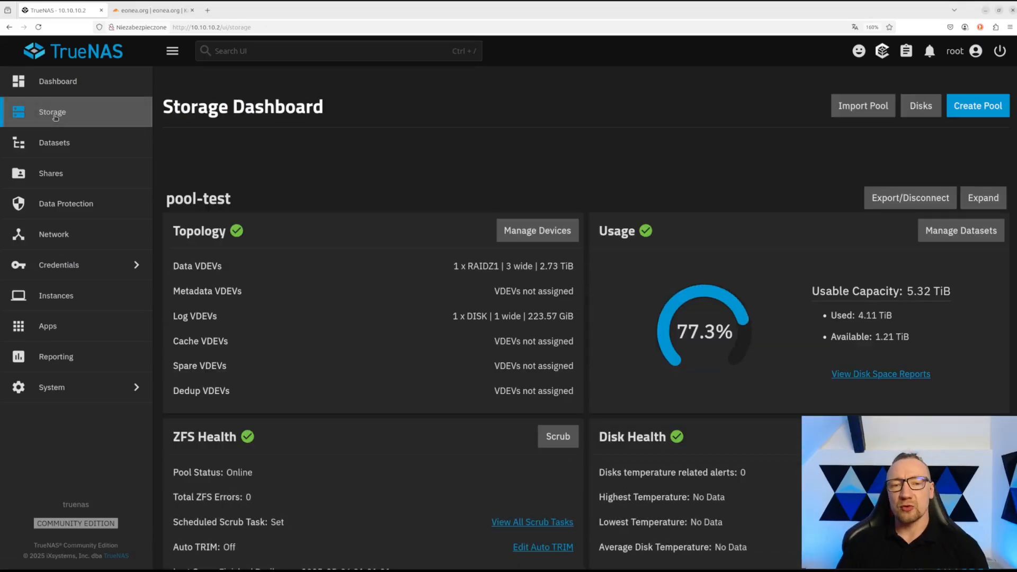
pyautogui.click(53, 143)
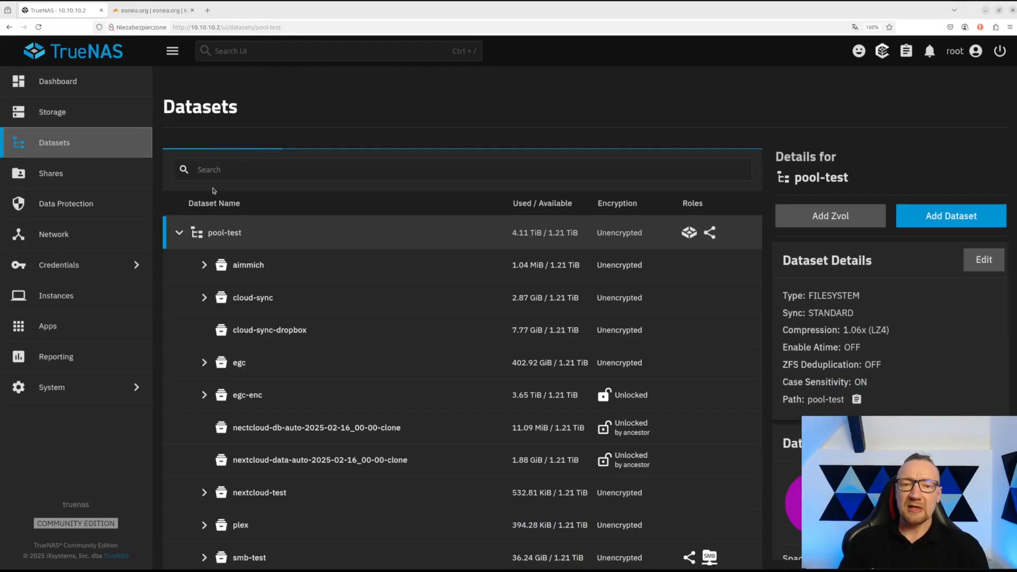
pyautogui.click(205, 267)
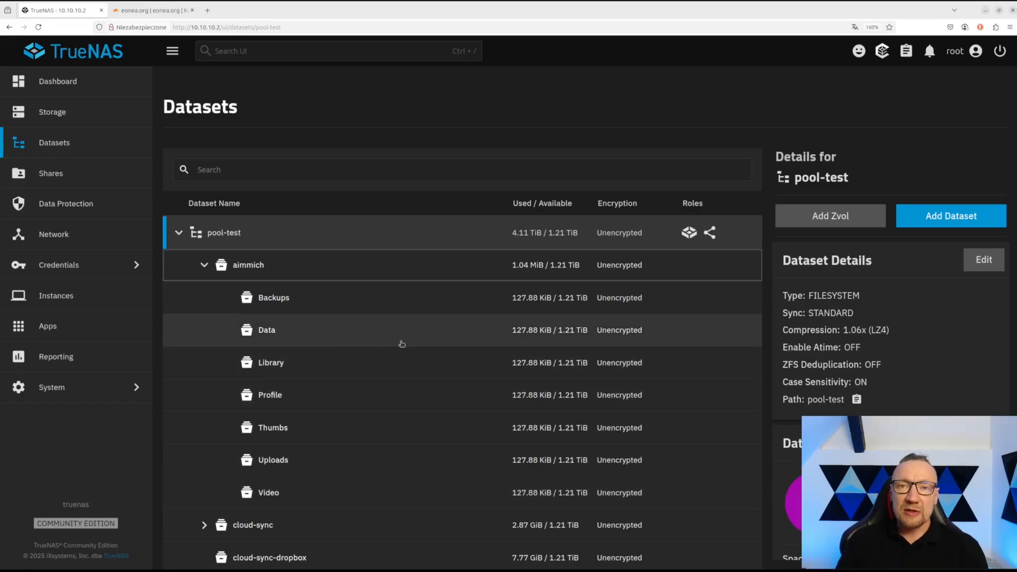
# - Show the Backups dataset's details, noting owner root, and open its permissions editor
pyautogui.click(314, 299)
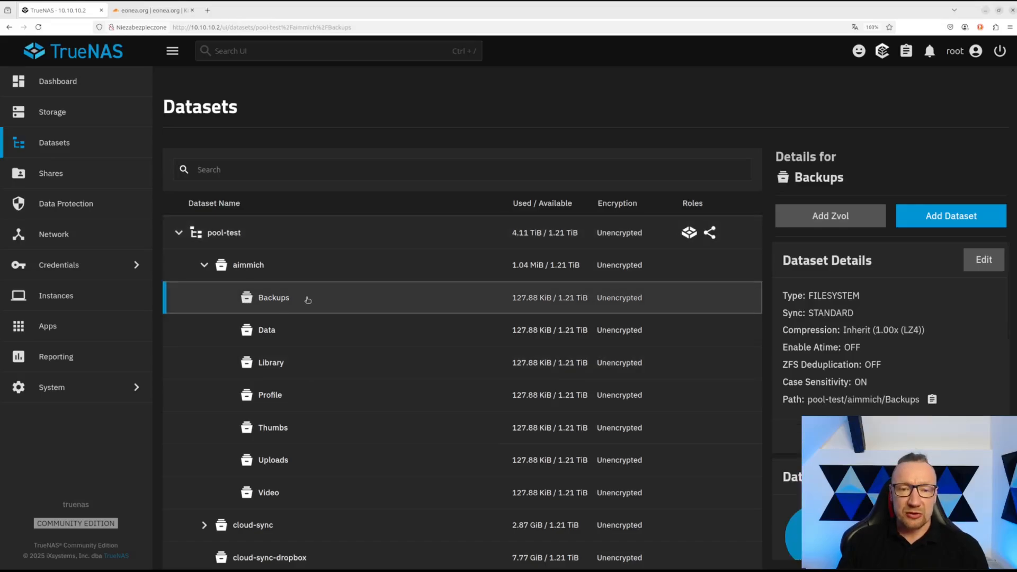
pyautogui.scroll(-5, 829, 312)
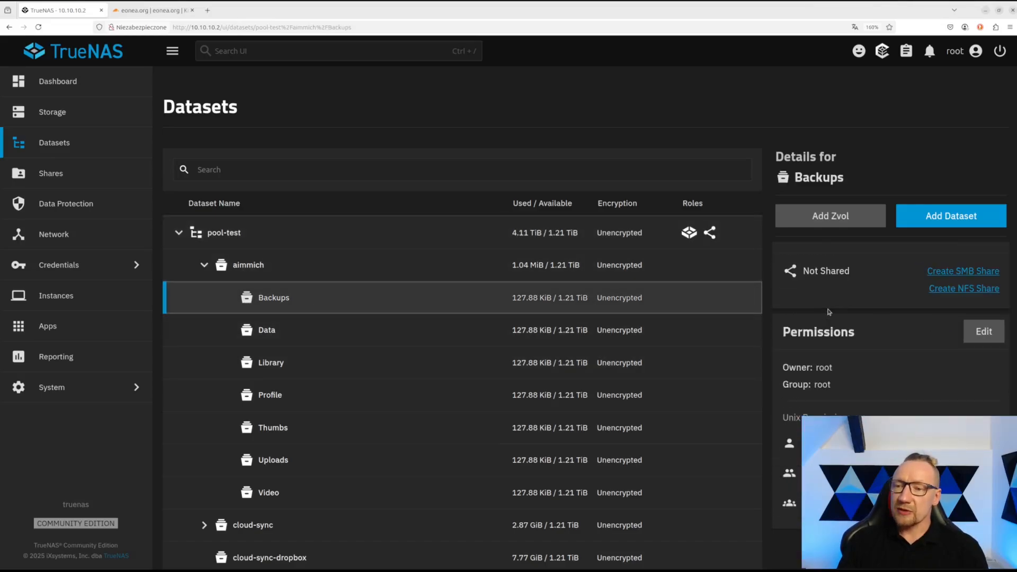
pyautogui.moveTo(817, 371); pyautogui.dragTo(837, 373)
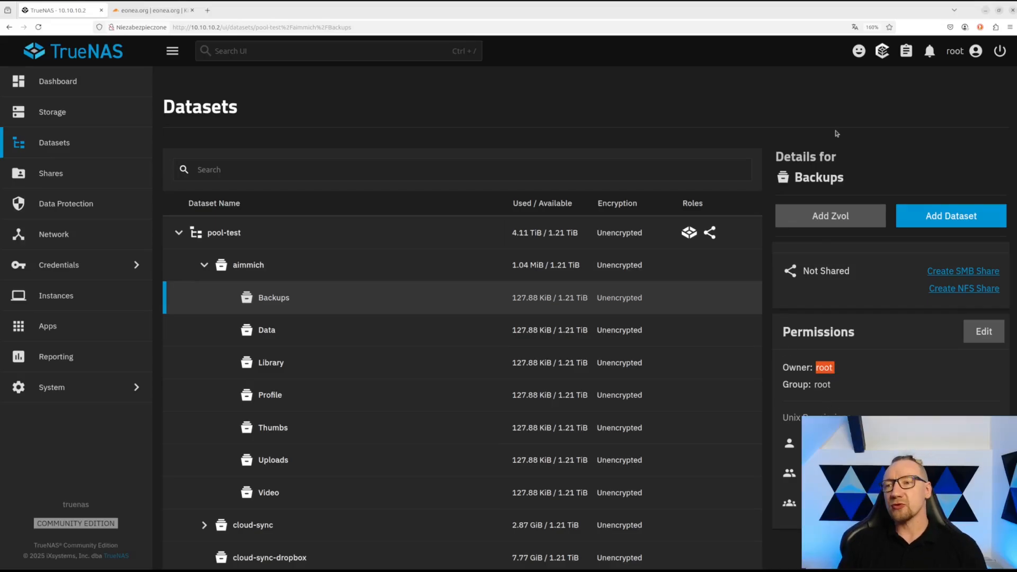
pyautogui.click(970, 339)
# - Set and apply apps as both owning user and group of Backups, then save
pyautogui.click(331, 263)
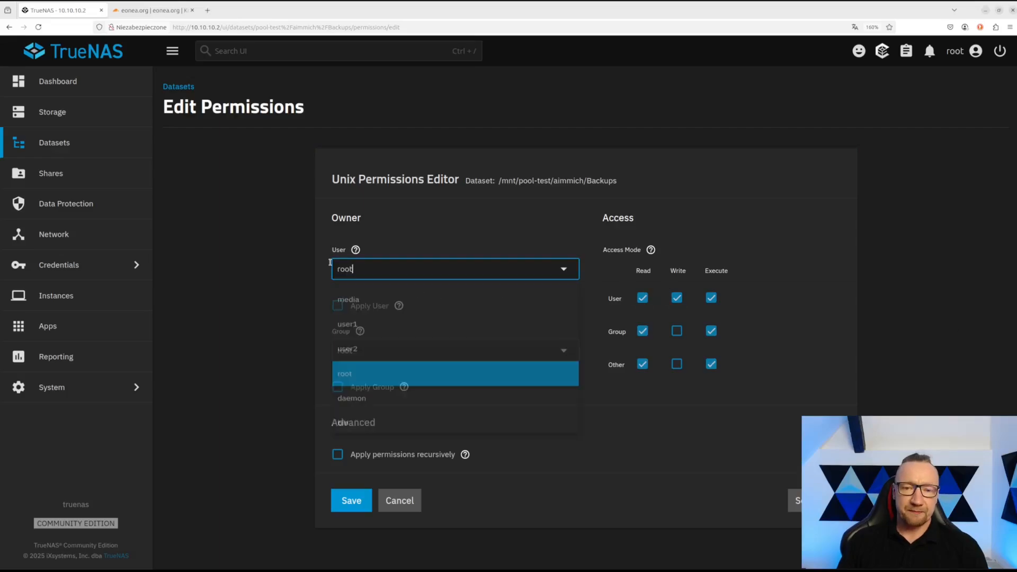
pyautogui.hotkey('ctrl', 'a')
pyautogui.write('ap')
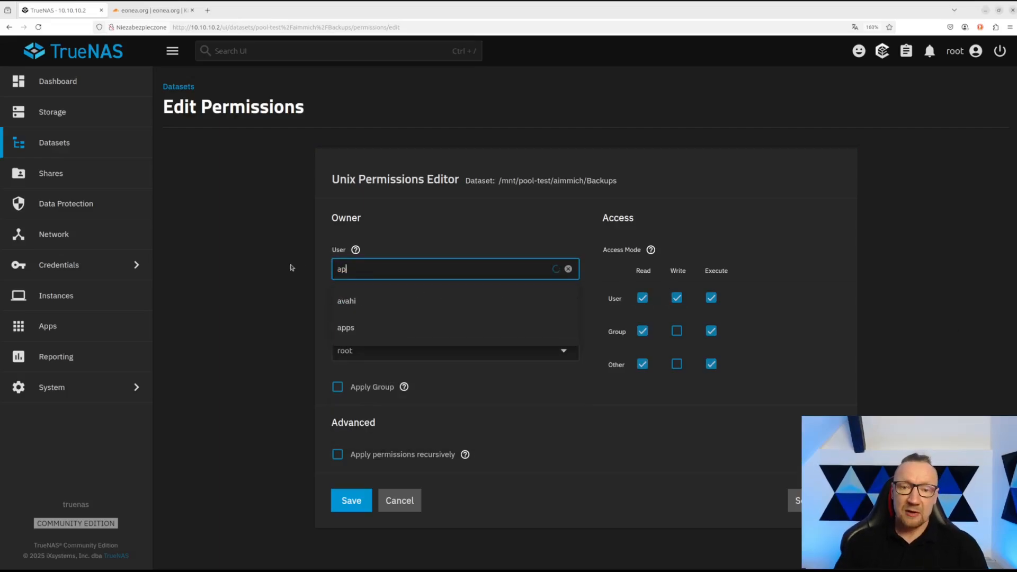
pyautogui.click(350, 302)
pyautogui.click(338, 306)
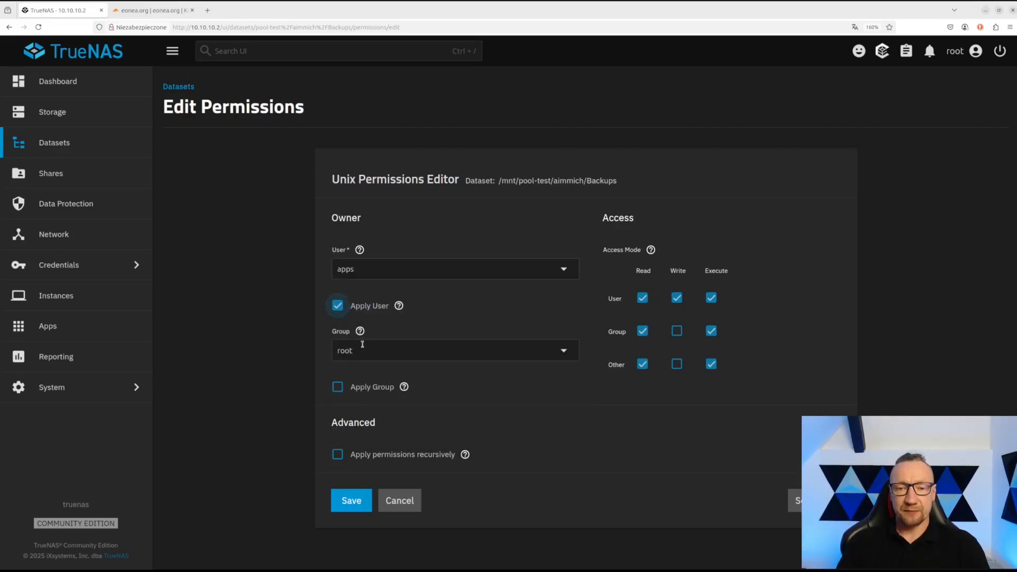
pyautogui.click(349, 351)
pyautogui.hotkey('ctrl', 'a')
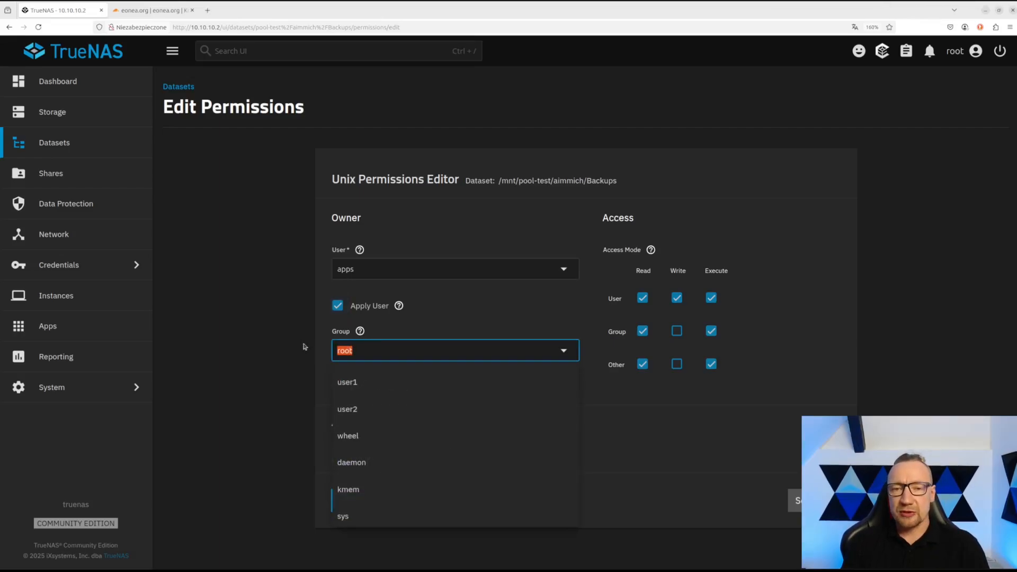
pyautogui.write('apps')
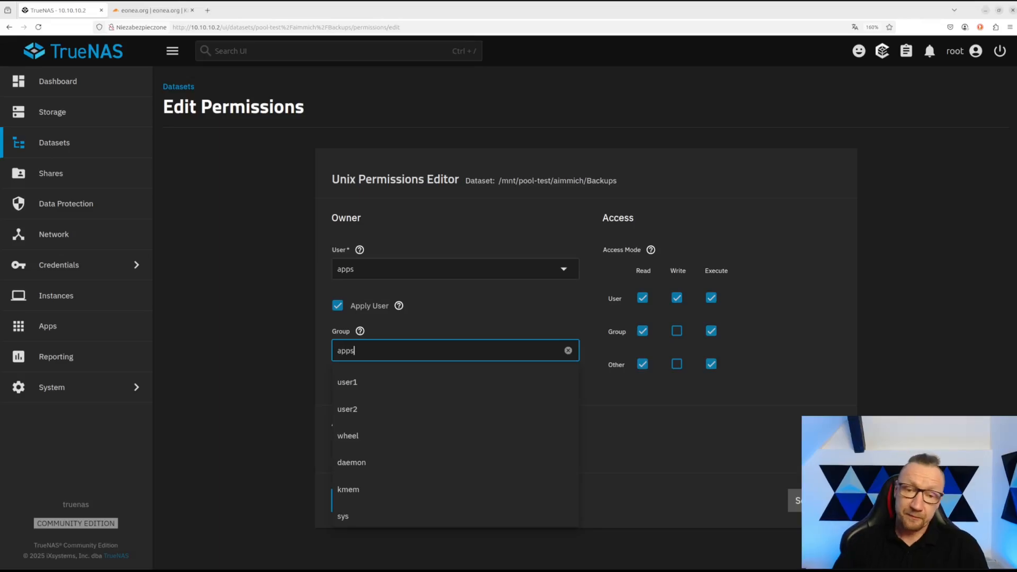
pyautogui.click(347, 383)
pyautogui.click(338, 387)
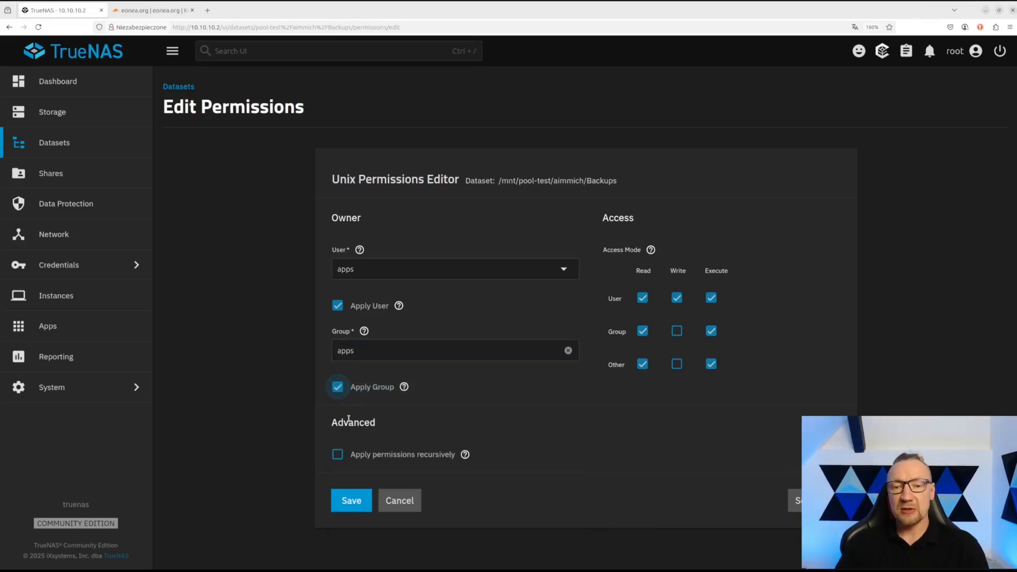
pyautogui.click(352, 502)
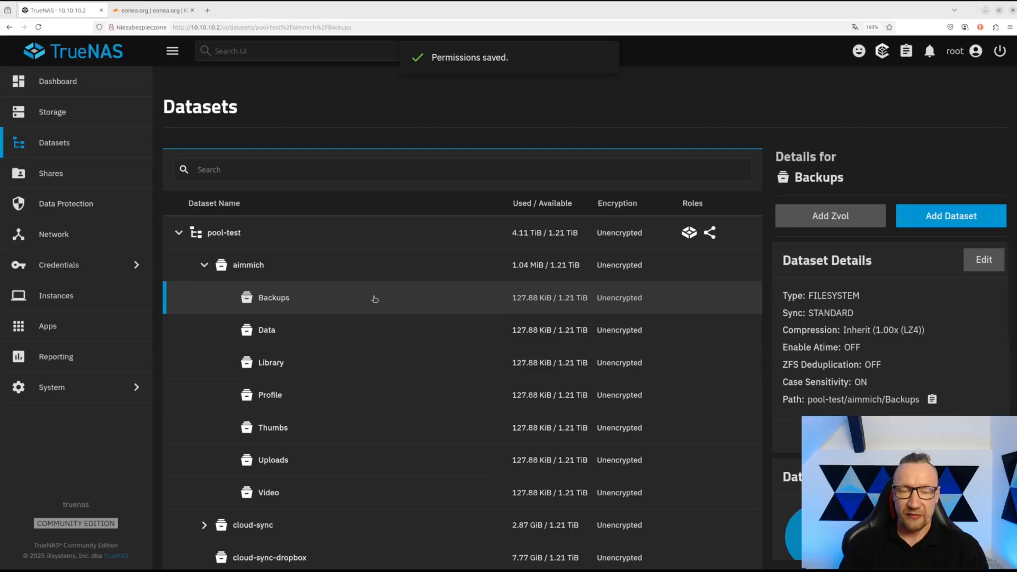
pyautogui.scroll(-1, 845, 351)
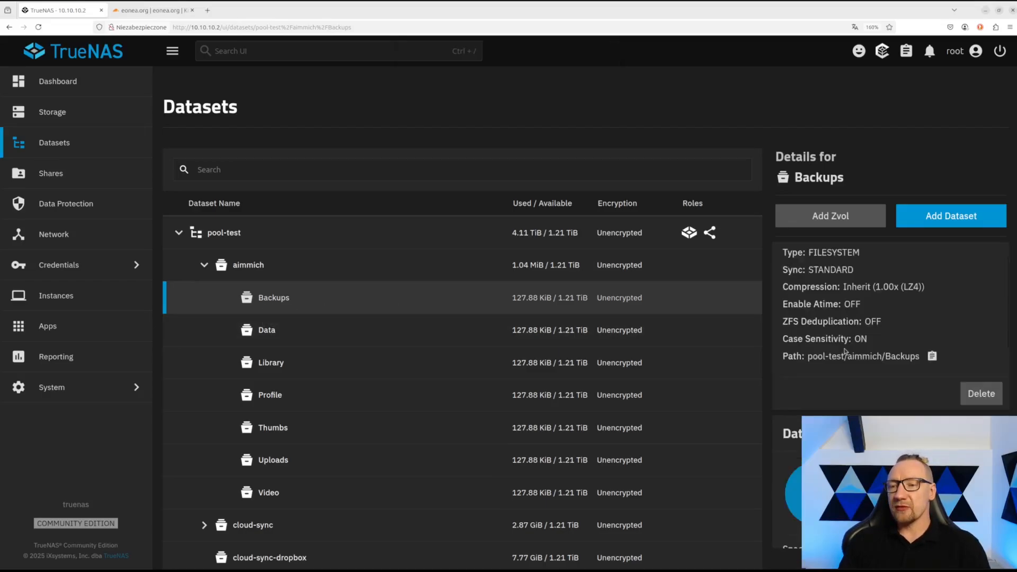
pyautogui.scroll(-3, 845, 351)
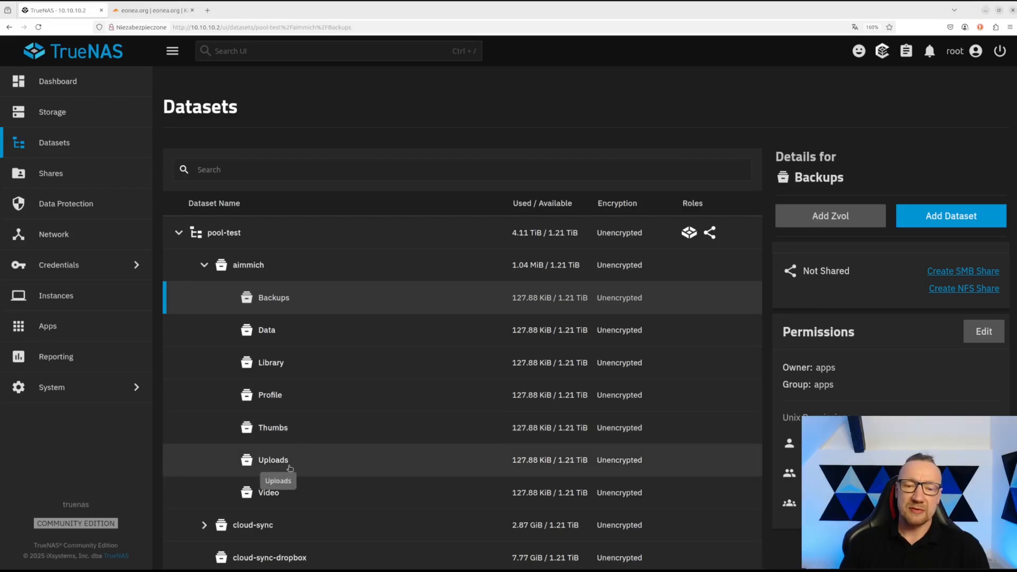
pyautogui.click(279, 335)
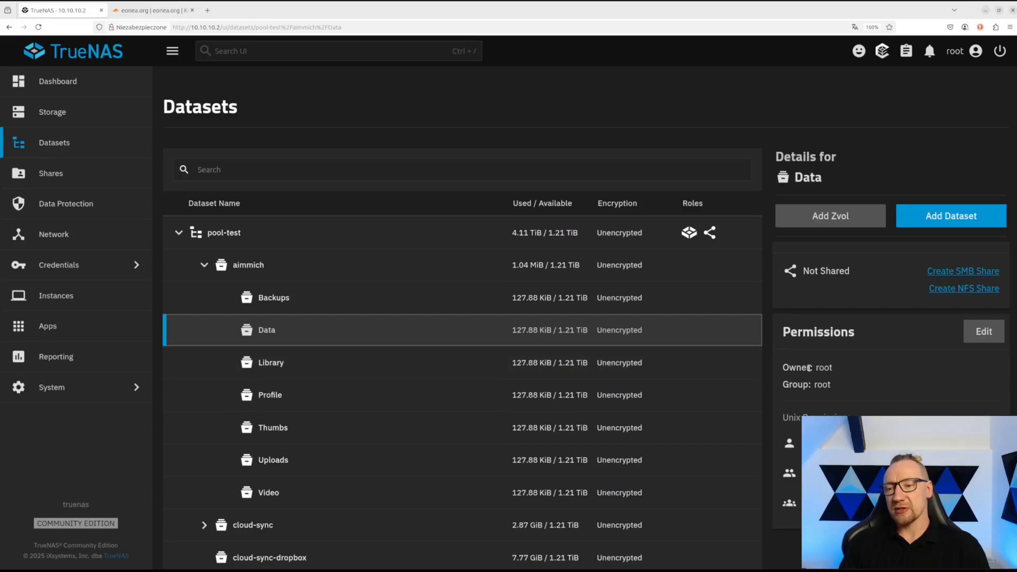
pyautogui.moveTo(861, 378); pyautogui.dragTo(811, 370)
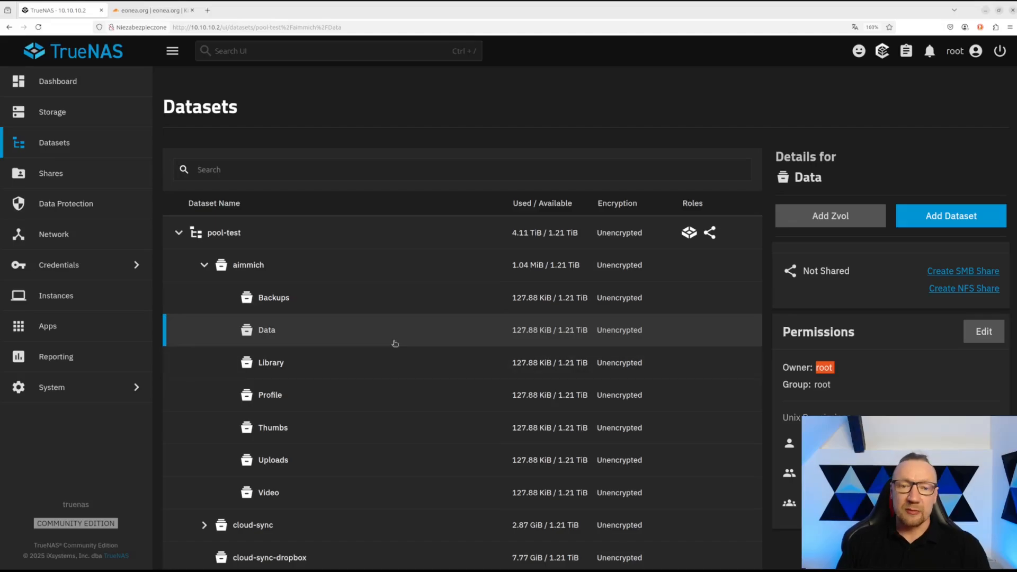
pyautogui.click(270, 298)
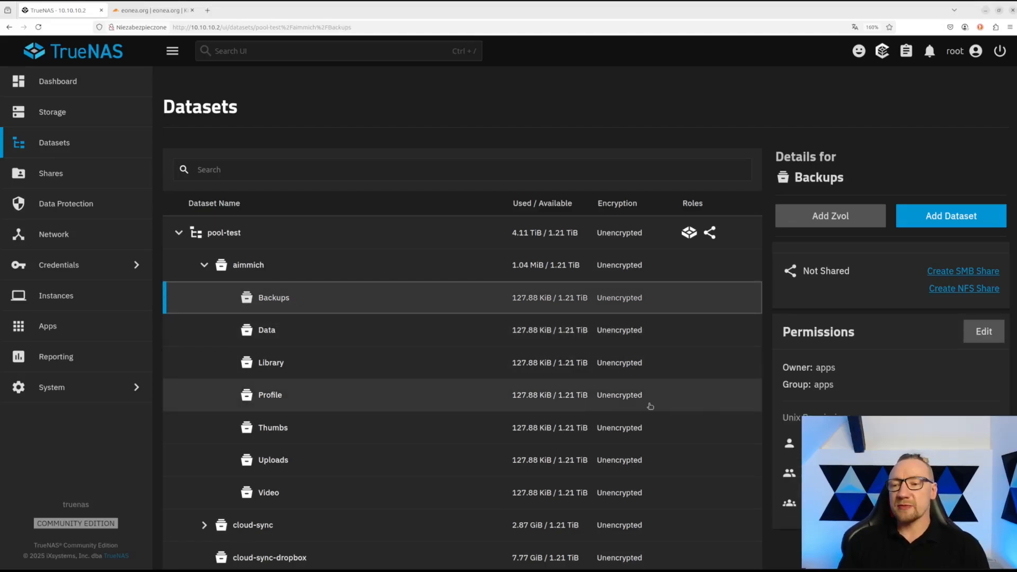
pyautogui.scroll(-5, 650, 406)
pyautogui.scroll(5, 484, 411)
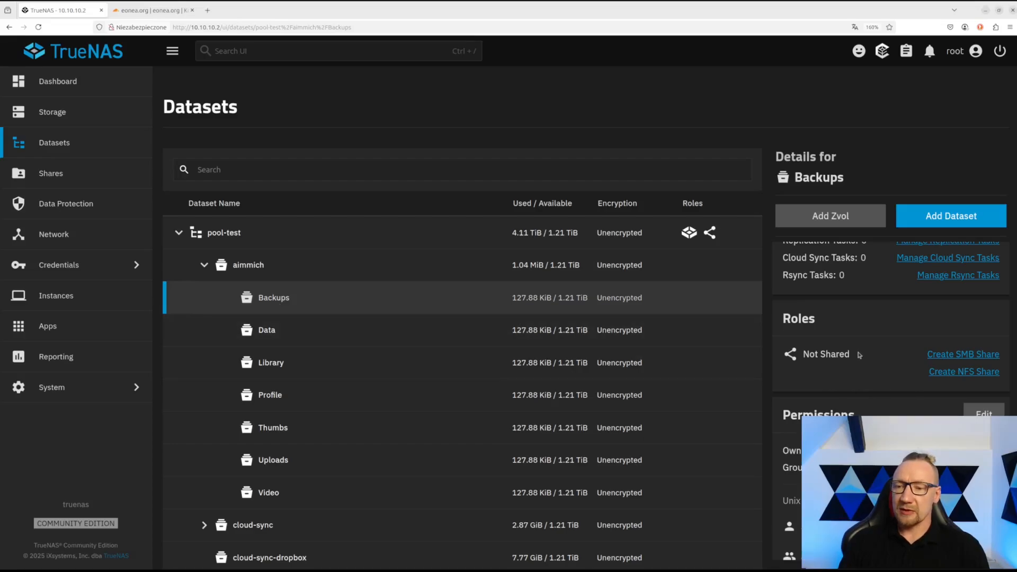
pyautogui.scroll(-2, 842, 361)
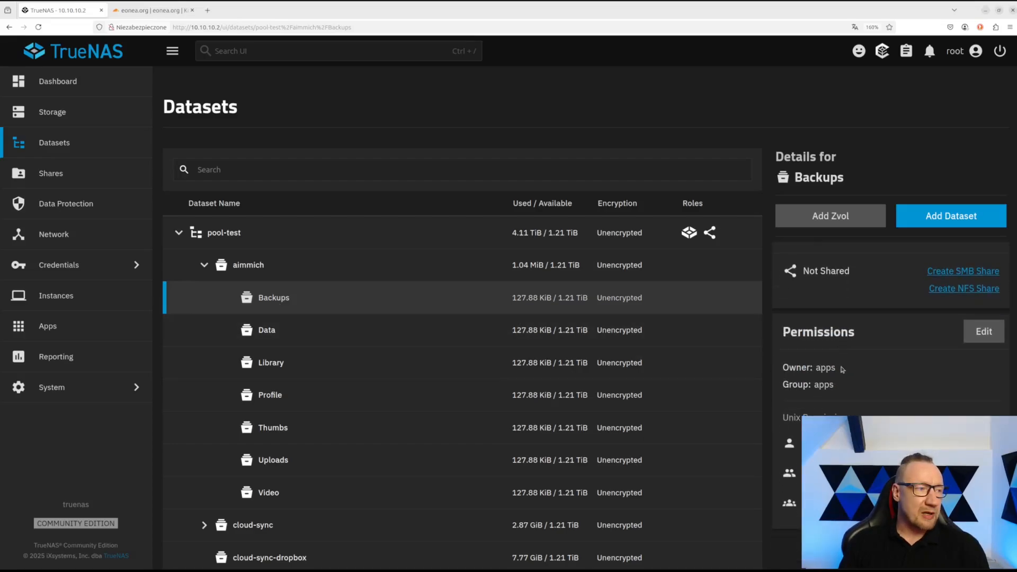
pyautogui.click(268, 363)
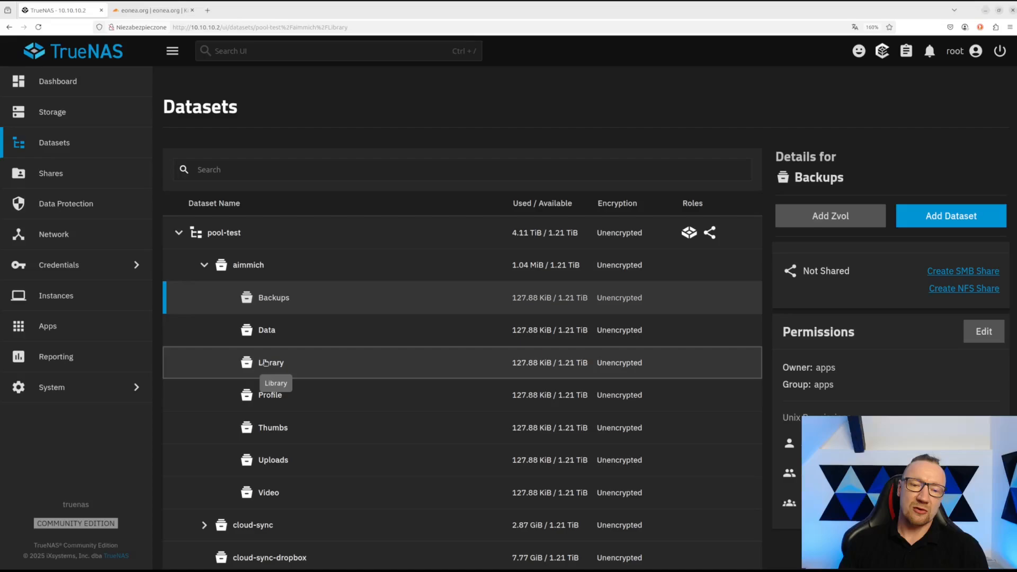
pyautogui.click(268, 401)
pyautogui.click(269, 428)
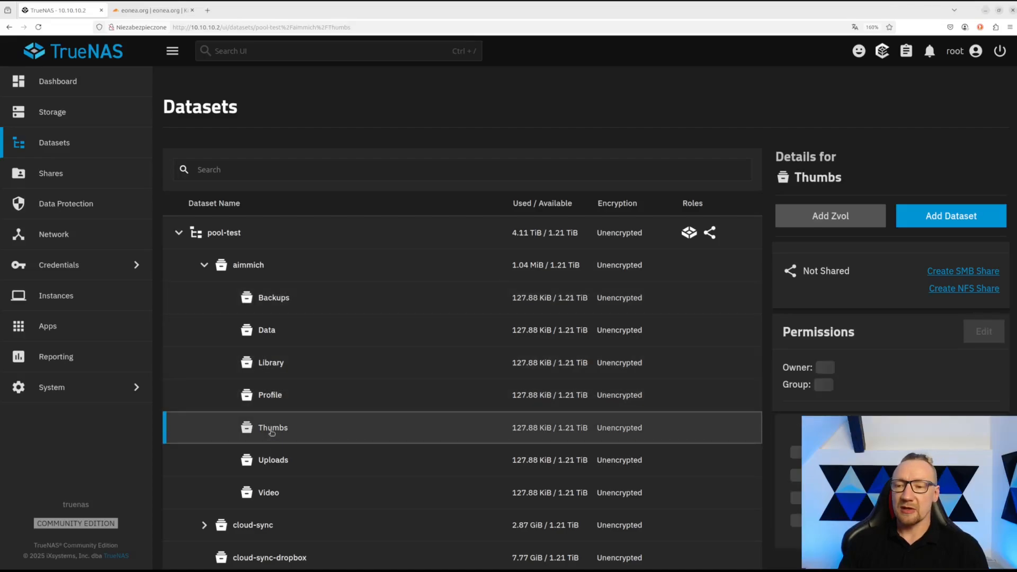
pyautogui.click(289, 471)
pyautogui.click(277, 494)
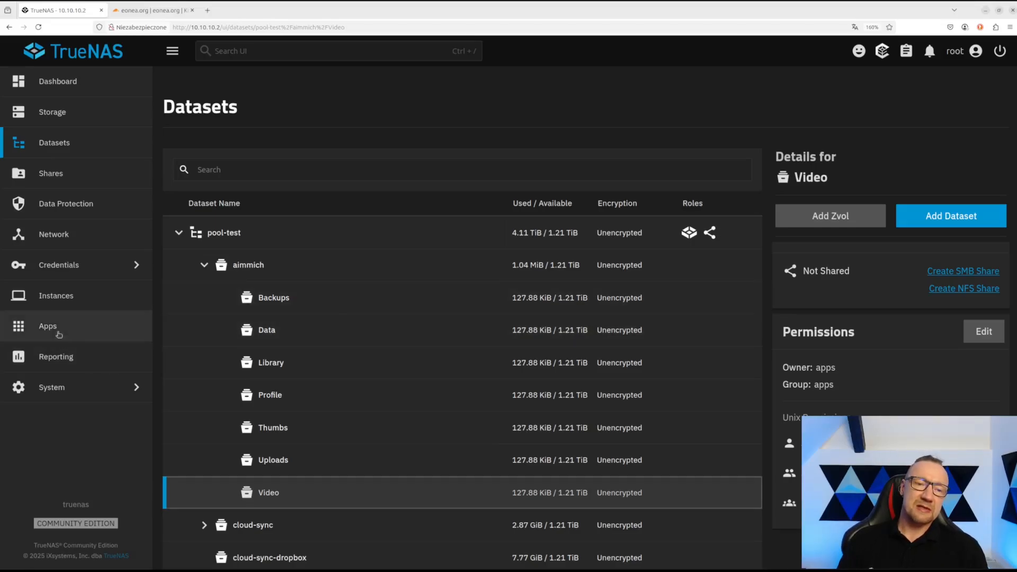
pyautogui.click(93, 327)
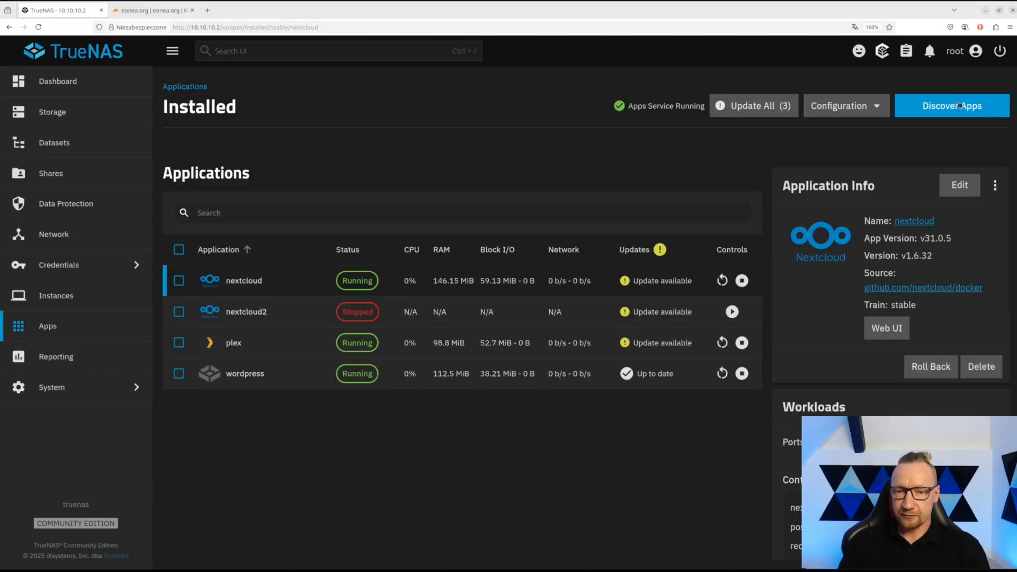
# - Refresh the app catalog, search 'immi', review Immich's details and start installing it
pyautogui.click(959, 105)
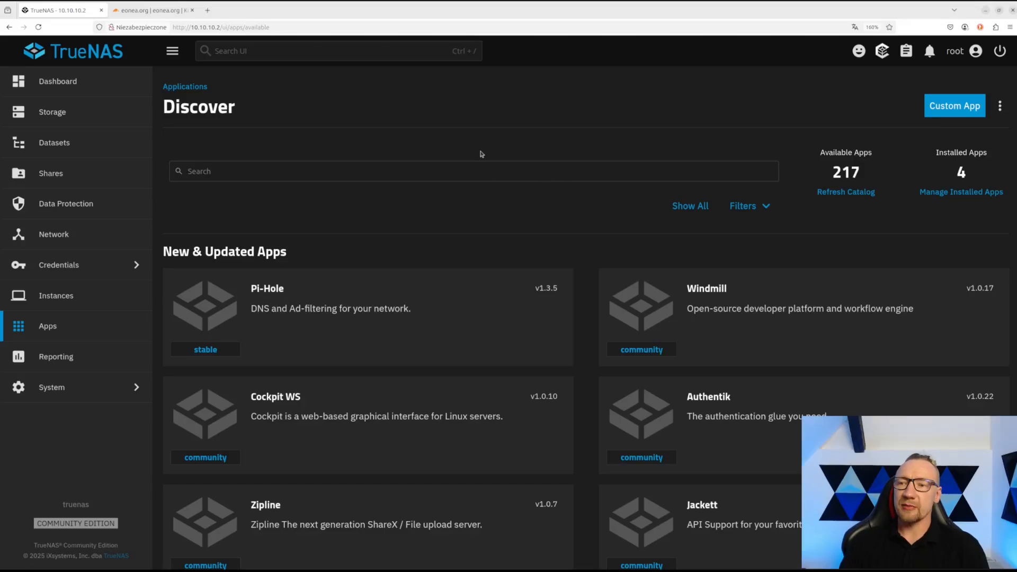
pyautogui.click(851, 194)
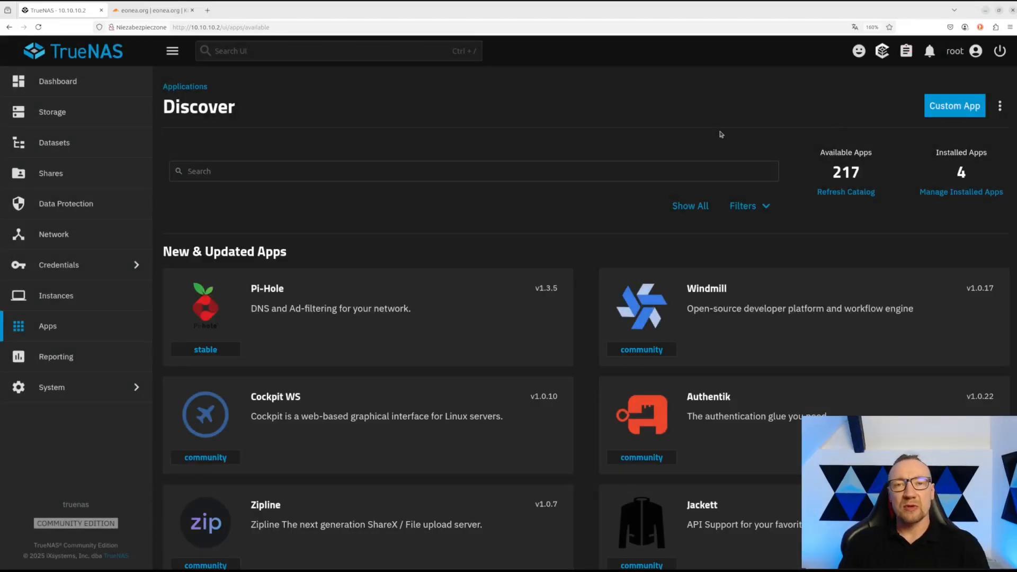
pyautogui.click(327, 173)
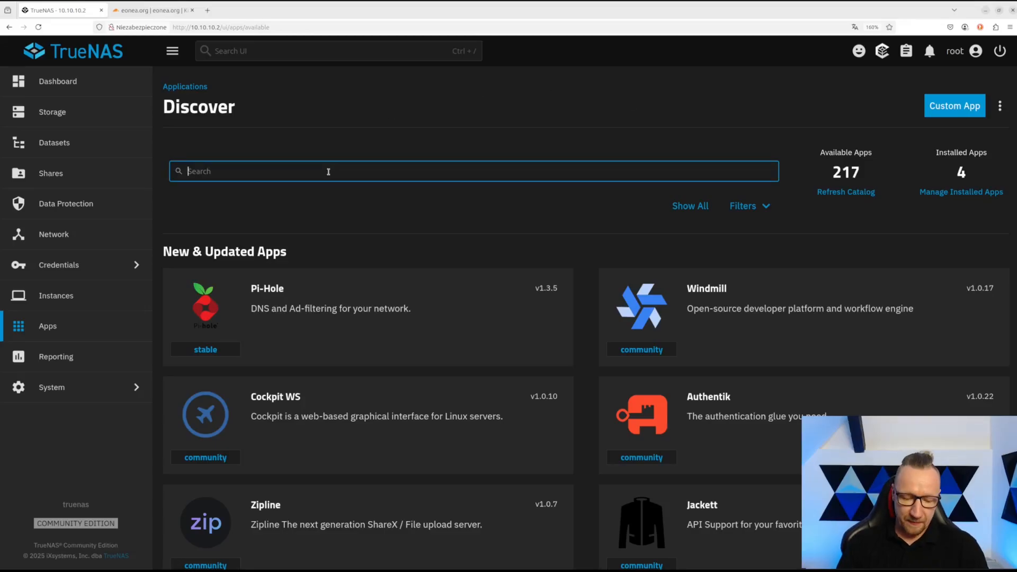
pyautogui.write('immi')
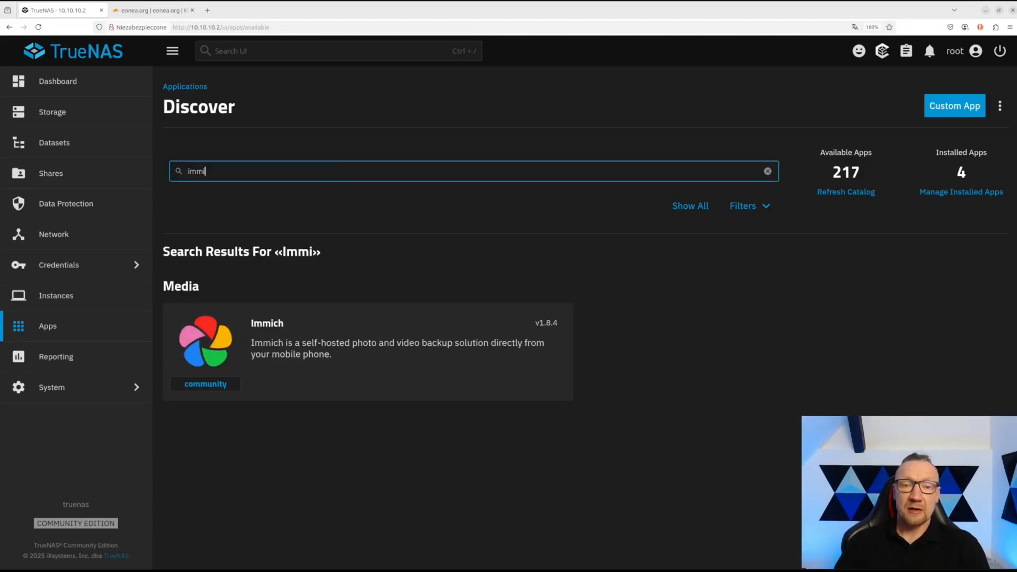
pyautogui.click(374, 326)
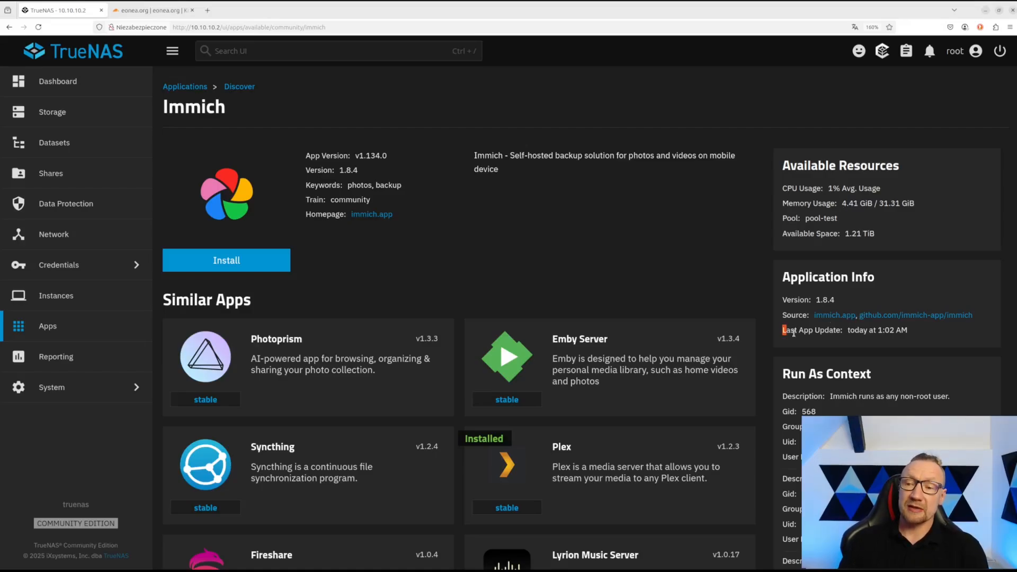
pyautogui.moveTo(793, 332); pyautogui.dragTo(909, 338)
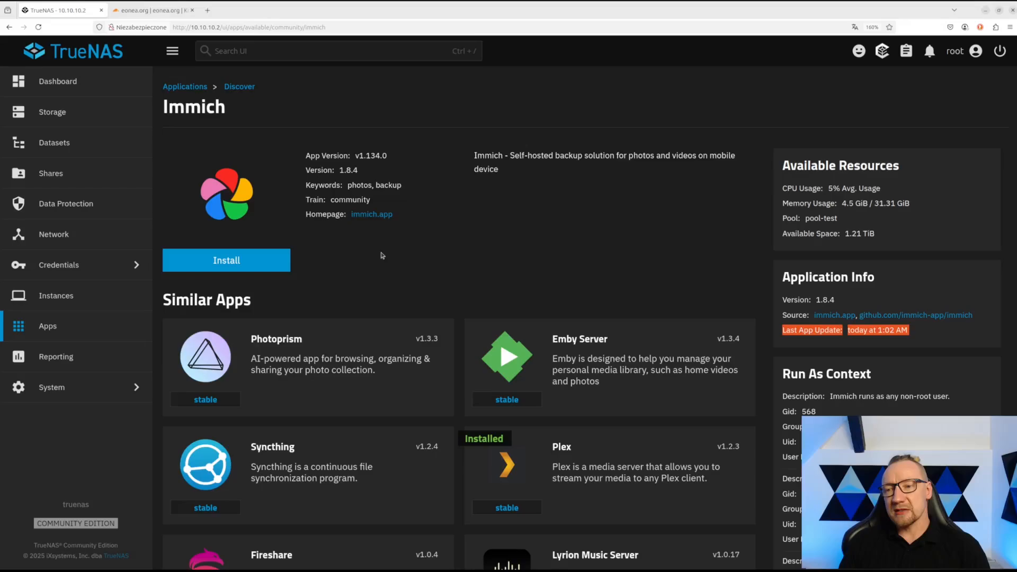
pyautogui.click(252, 259)
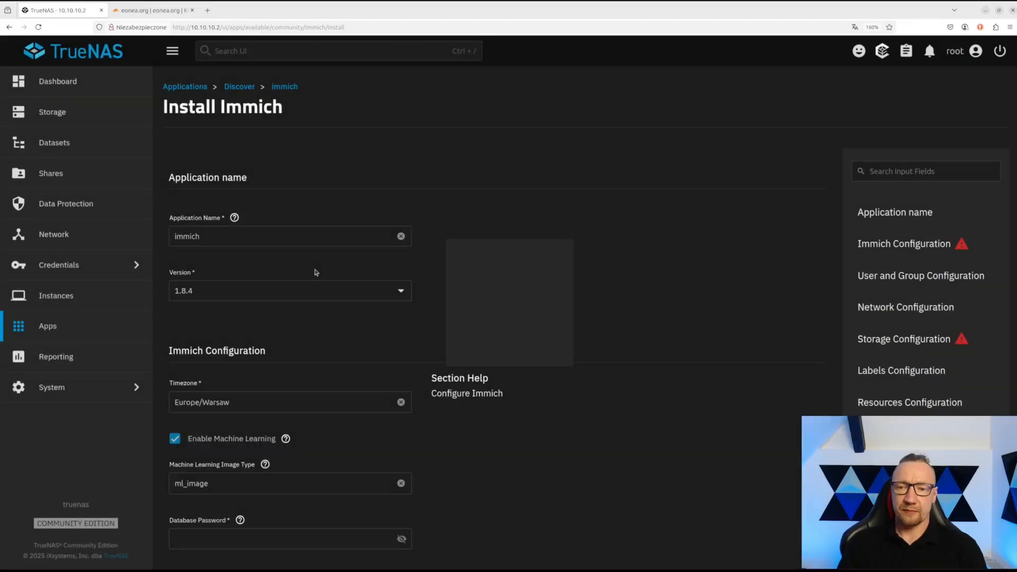
# - Keep the application name immich and version 1.8.4
pyautogui.click(245, 237)
pyautogui.moveTo(245, 237); pyautogui.dragTo(168, 236)
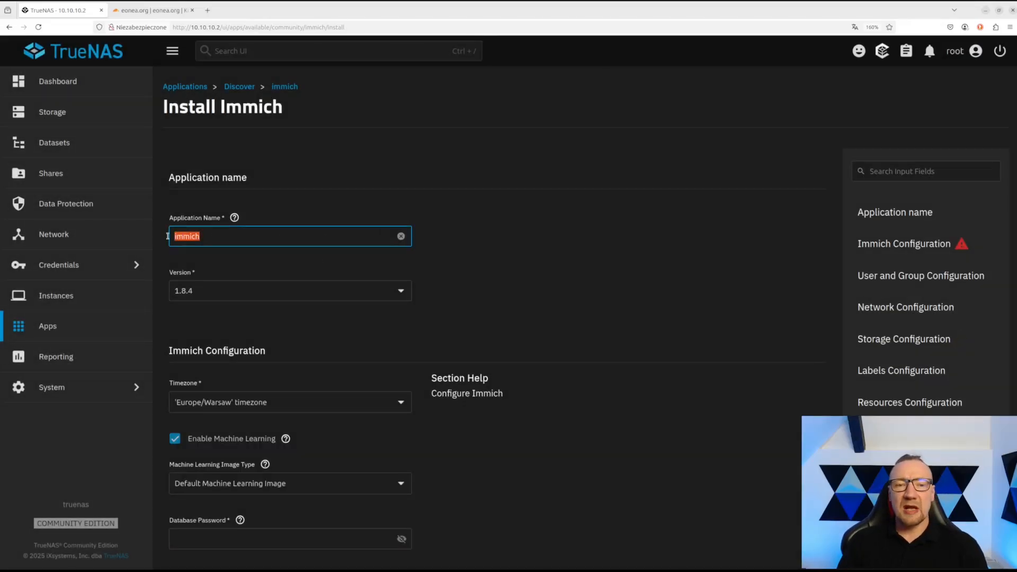
pyautogui.click(262, 238)
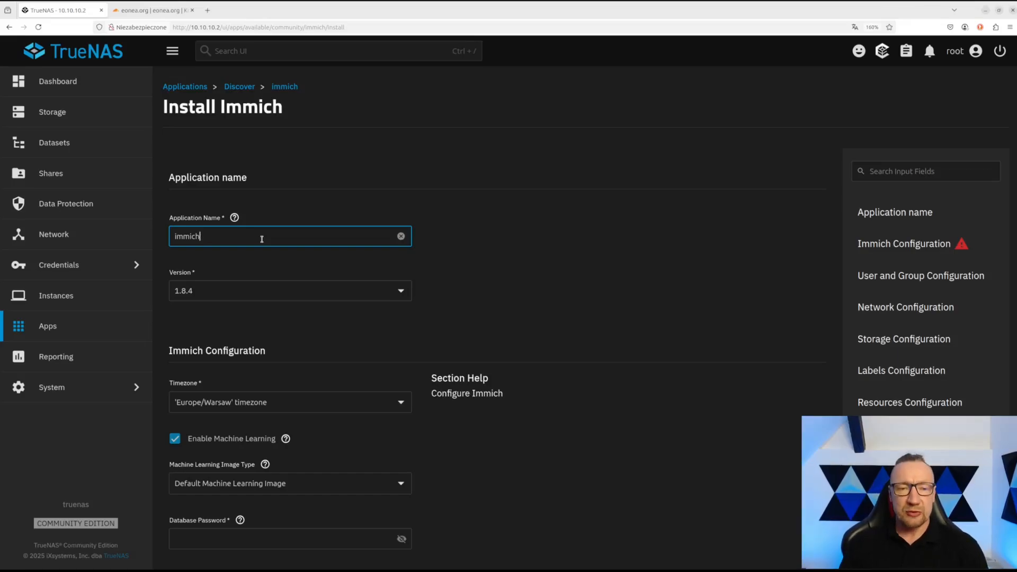
pyautogui.click(288, 296)
pyautogui.click(288, 301)
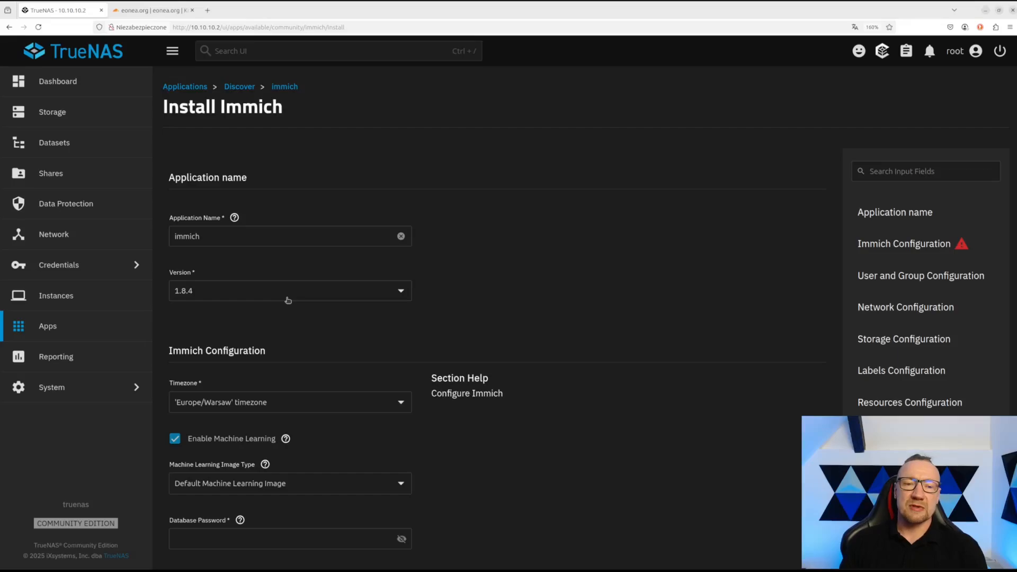
pyautogui.scroll(-2, 287, 300)
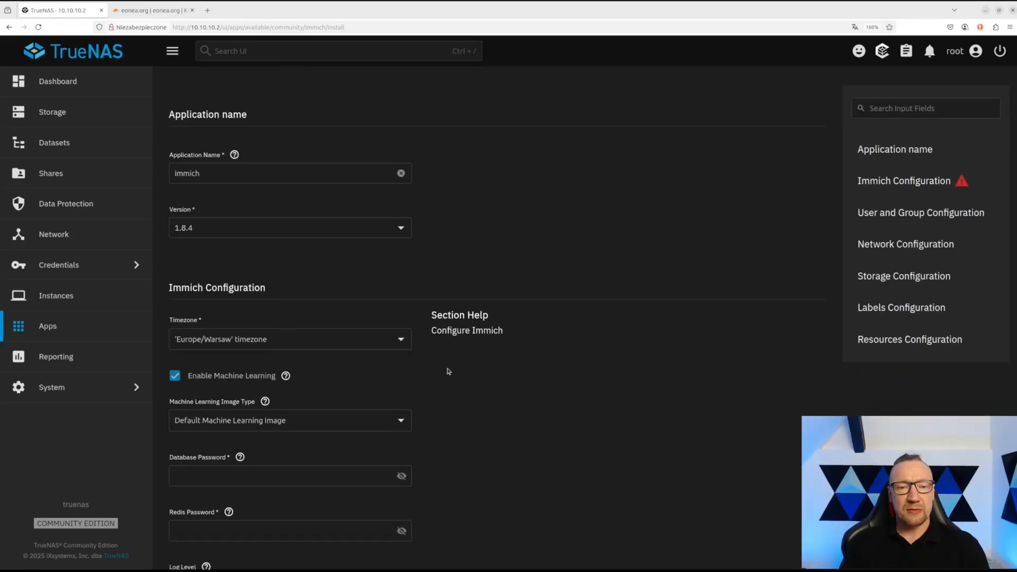
pyautogui.scroll(-2, 448, 372)
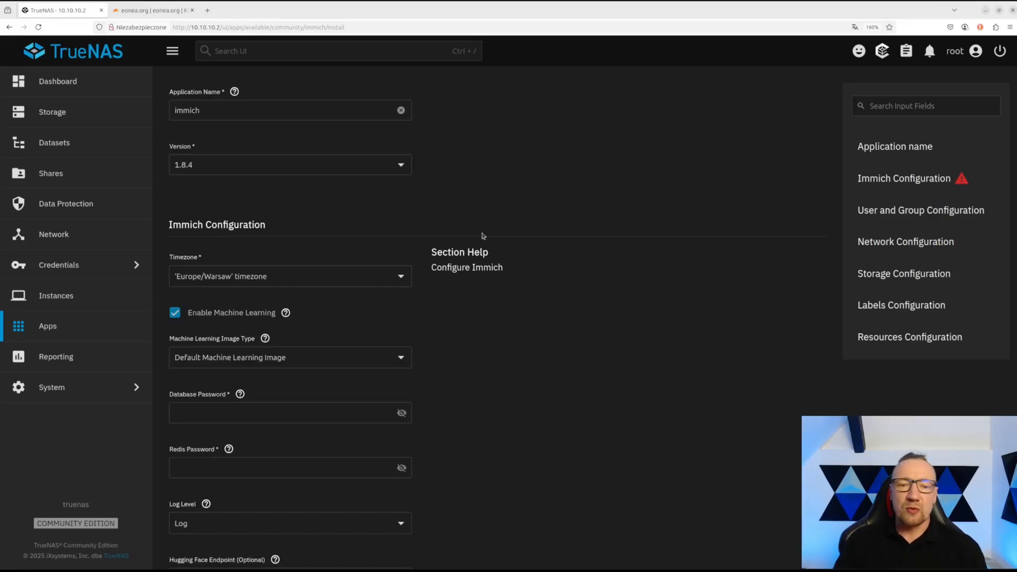
# - Fill in the database and Redis passwords, making both visible
pyautogui.click(219, 409)
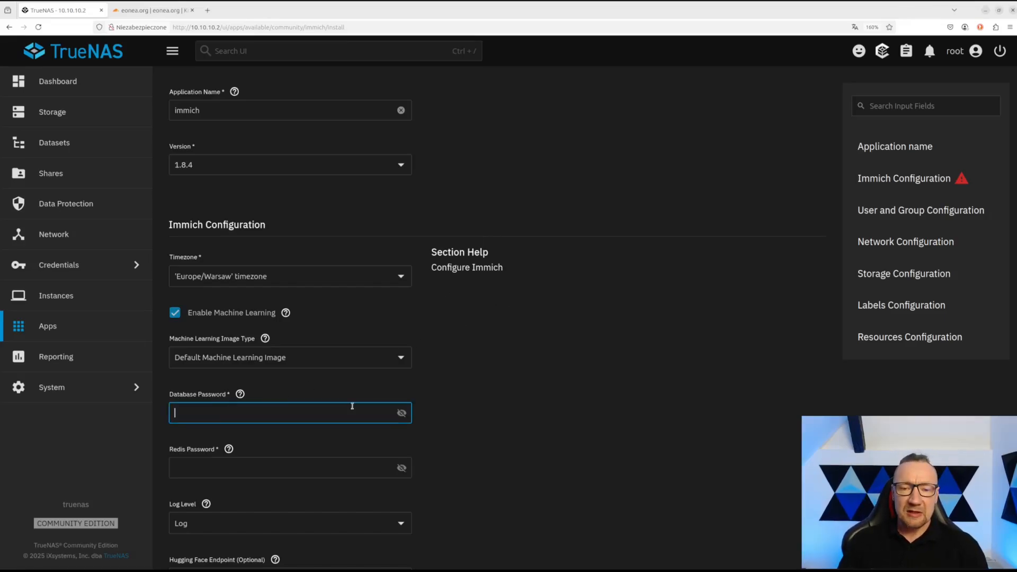
pyautogui.click(401, 413)
pyautogui.click(315, 413)
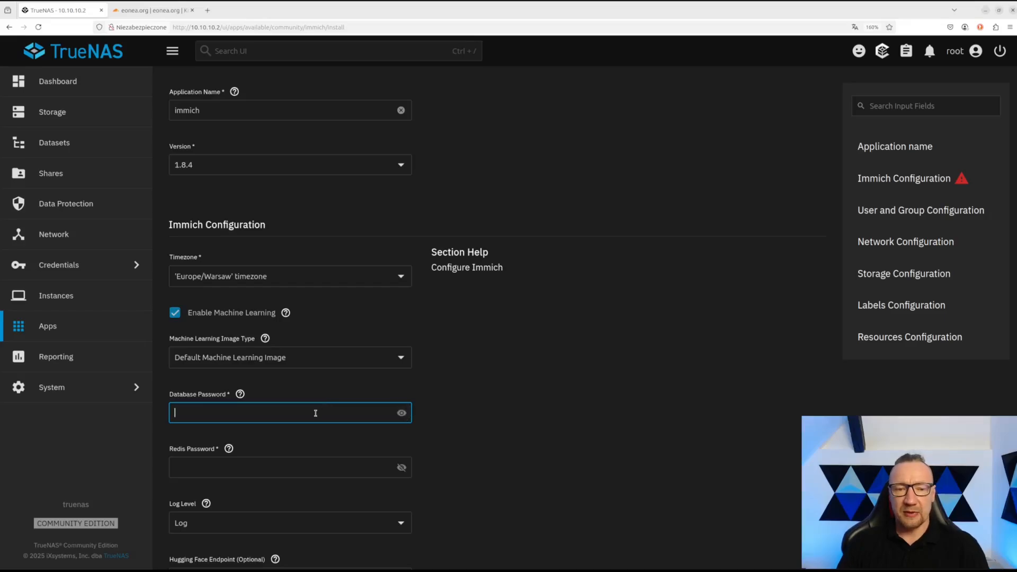
pyautogui.write('password')
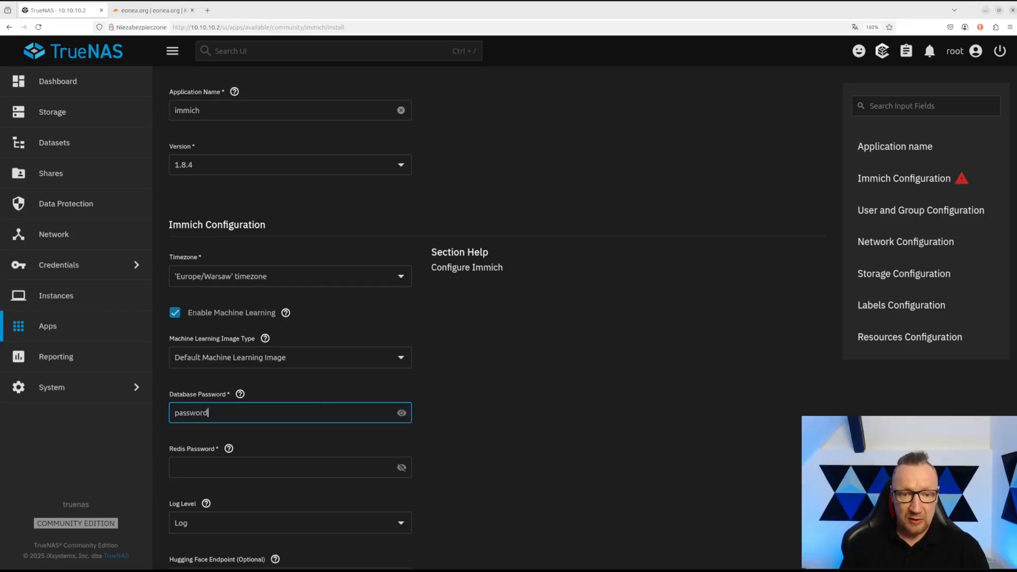
pyautogui.click(402, 468)
pyautogui.click(315, 467)
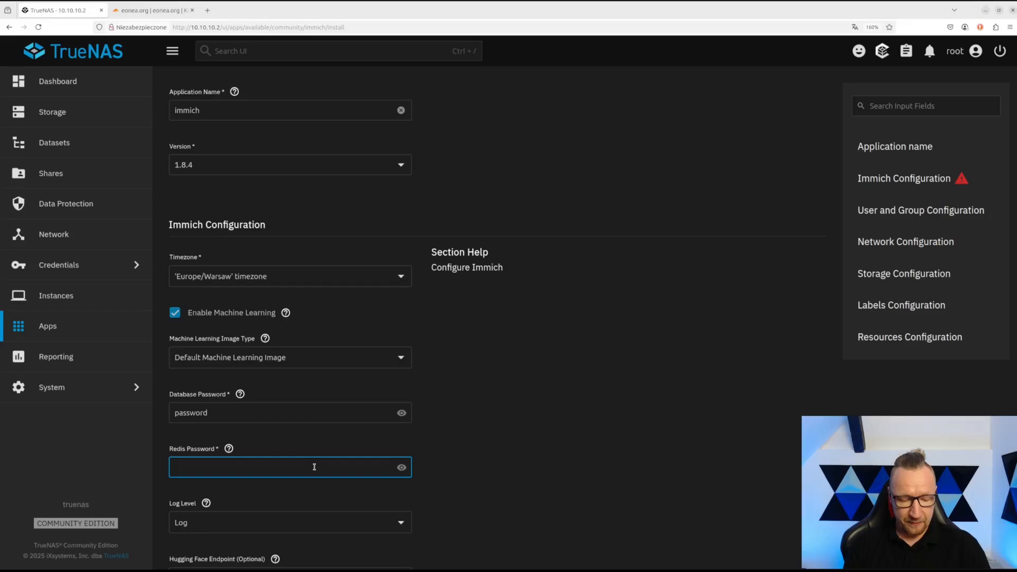
pyautogui.write('password')
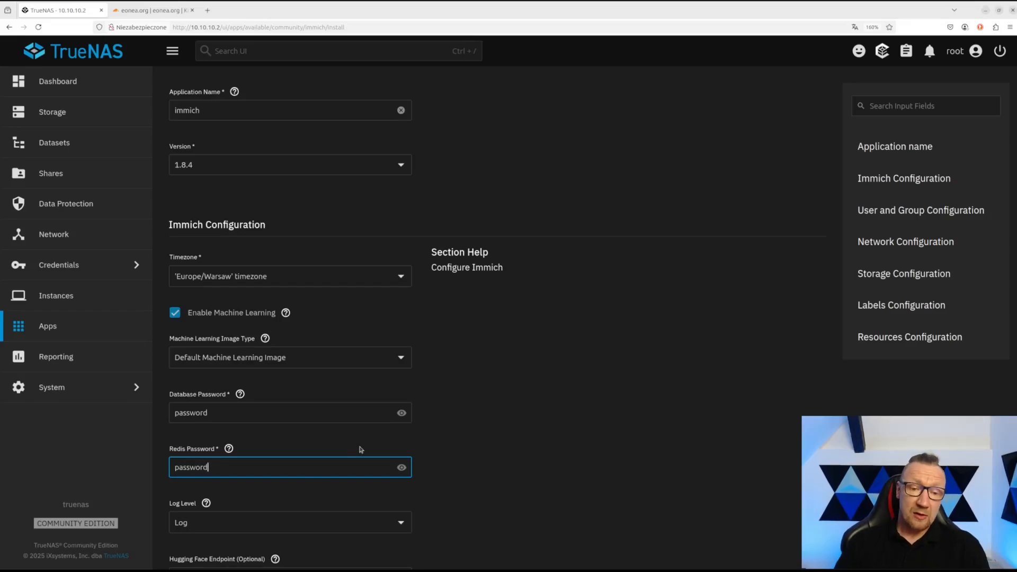
# - Keep log level Log, no extra environment variables, and User ID 568
pyautogui.scroll(-2, 360, 450)
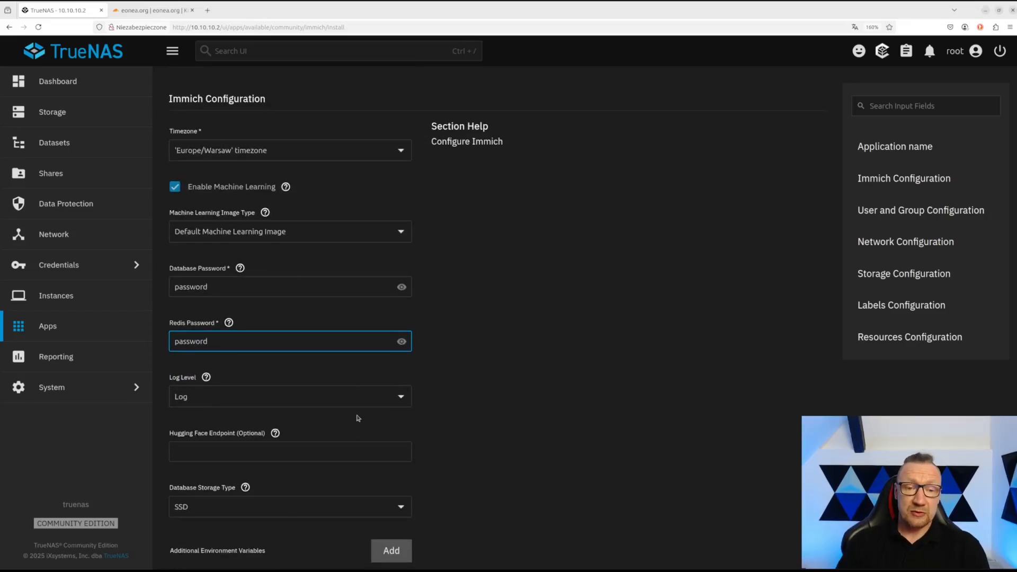
pyautogui.click(404, 401)
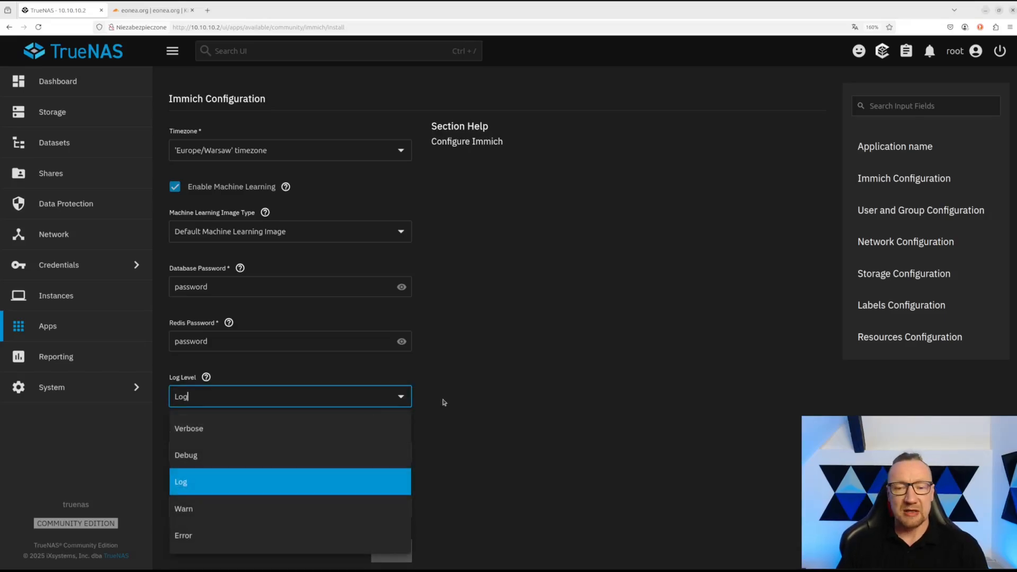
pyautogui.click(427, 401)
pyautogui.scroll(-1, 424, 401)
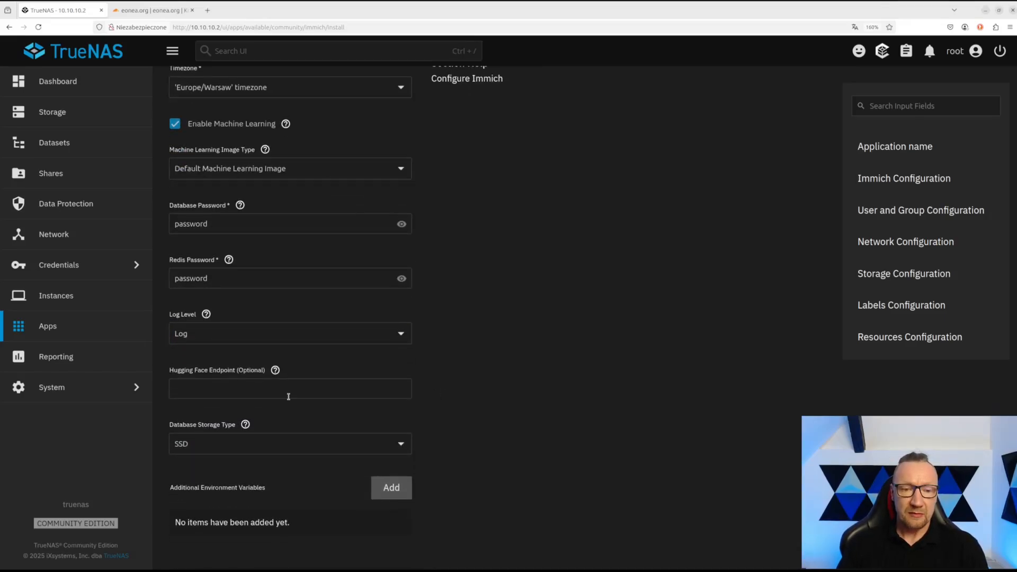
pyautogui.click(203, 391)
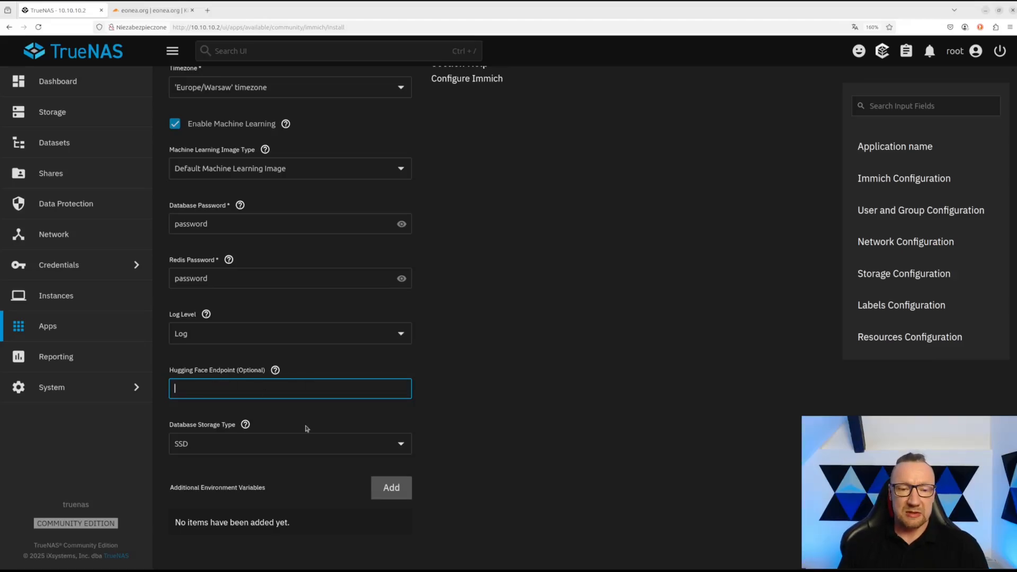
pyautogui.scroll(-2, 459, 436)
pyautogui.scroll(-1, 317, 392)
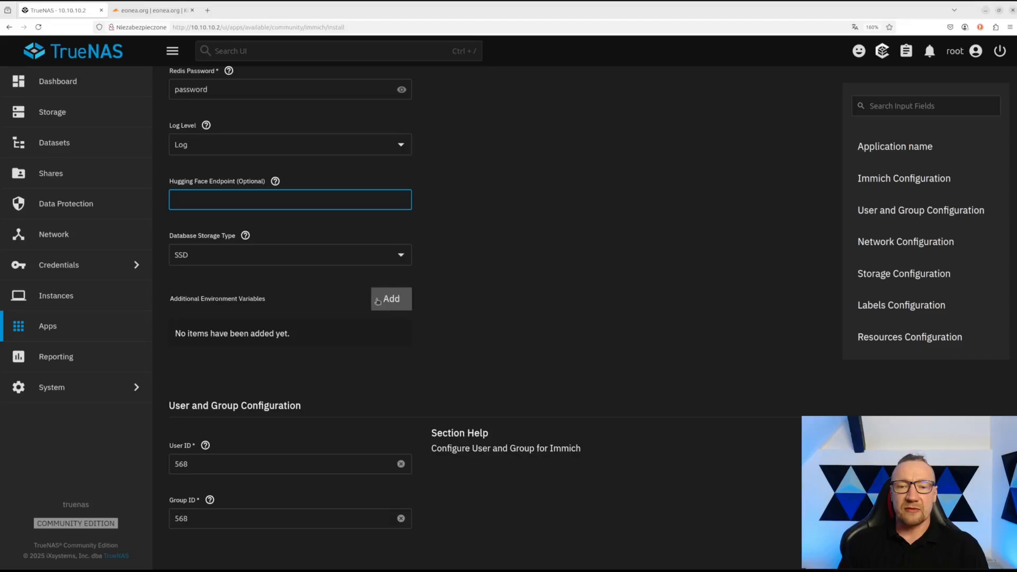
pyautogui.click(394, 300)
pyautogui.click(396, 334)
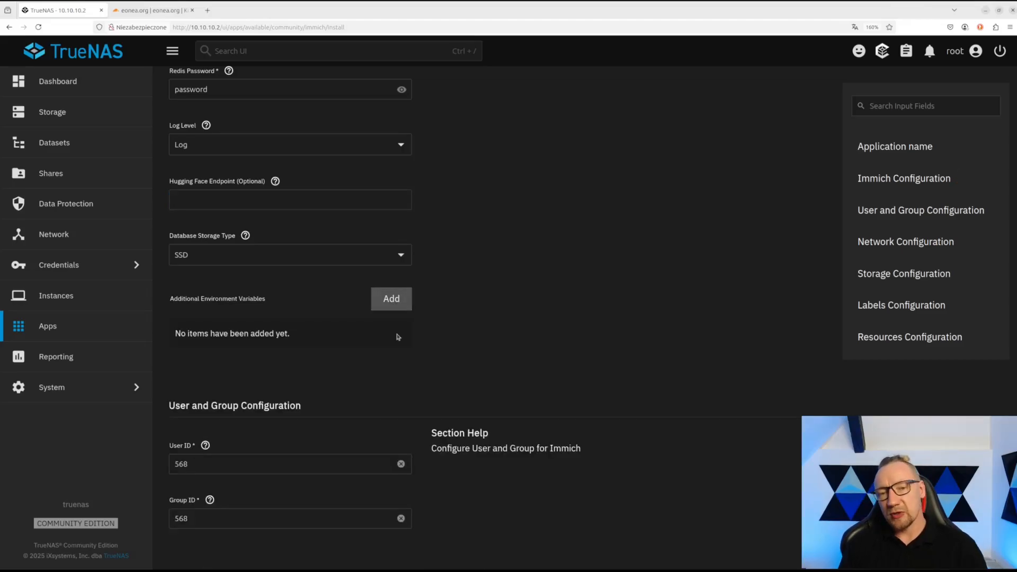
pyautogui.scroll(-2, 398, 337)
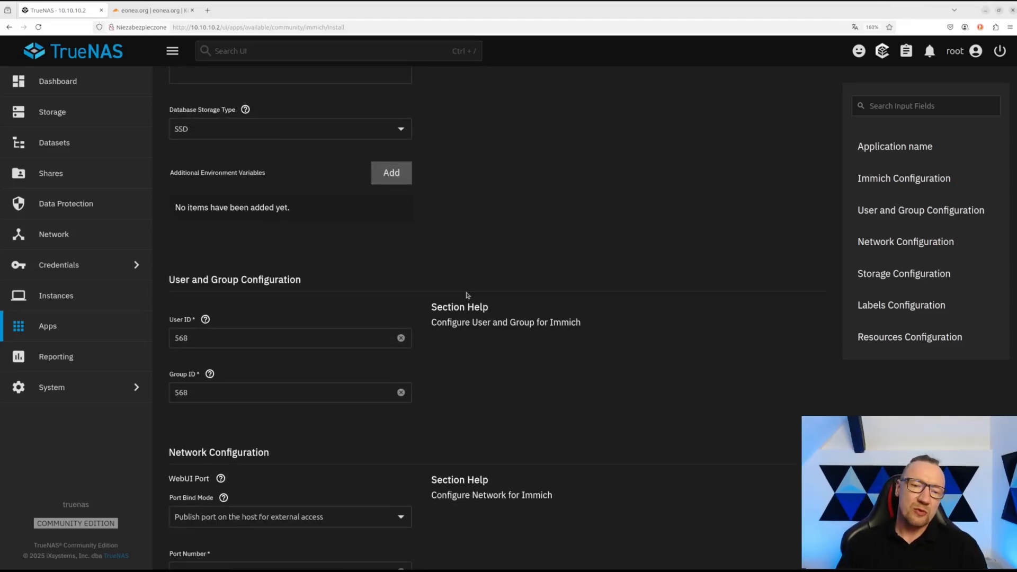
pyautogui.moveTo(198, 333); pyautogui.dragTo(163, 342)
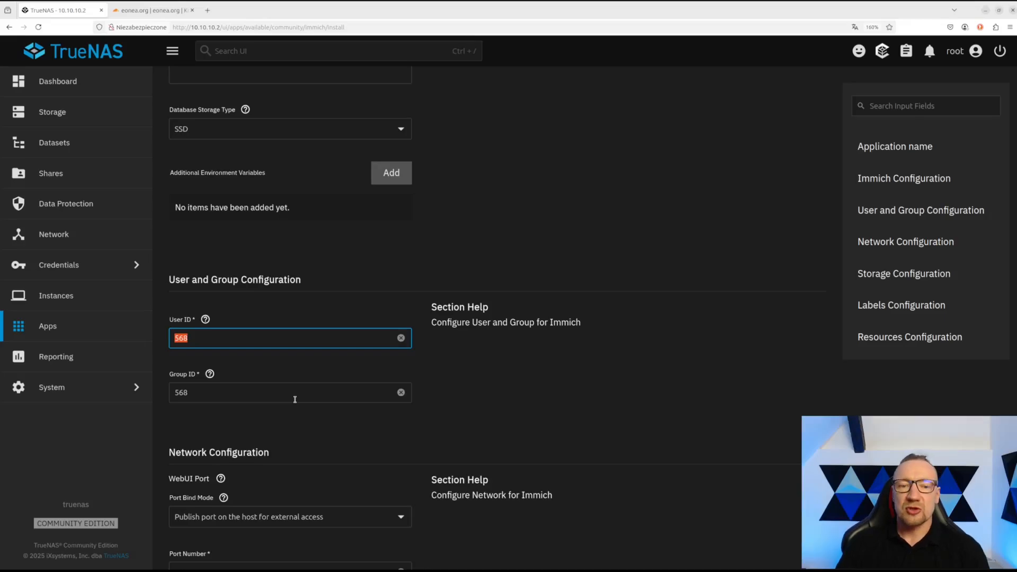
# - Keep WebUI port 30041 published for external access, with no Host IP entries
pyautogui.scroll(-5, 295, 399)
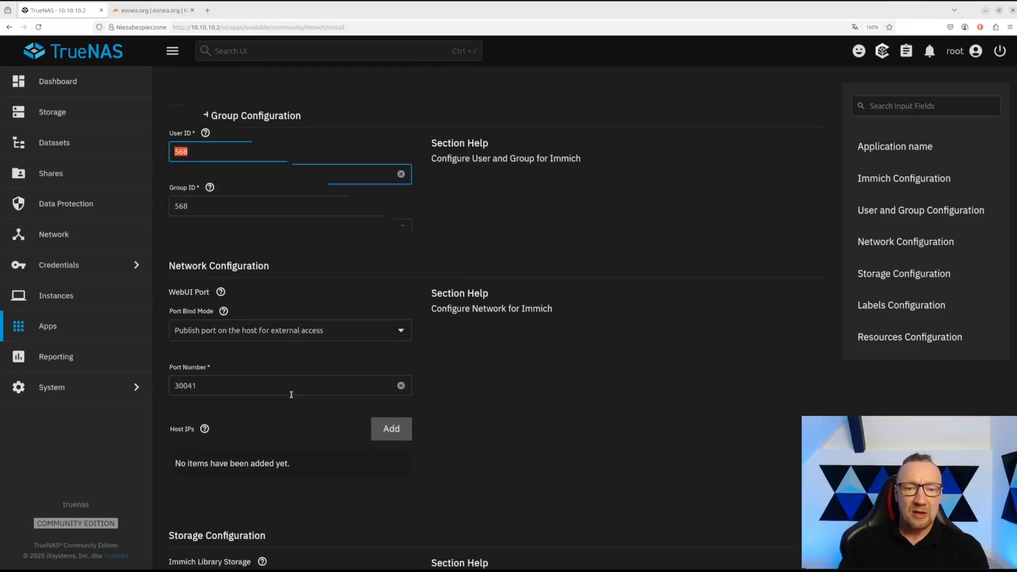
pyautogui.click(287, 264)
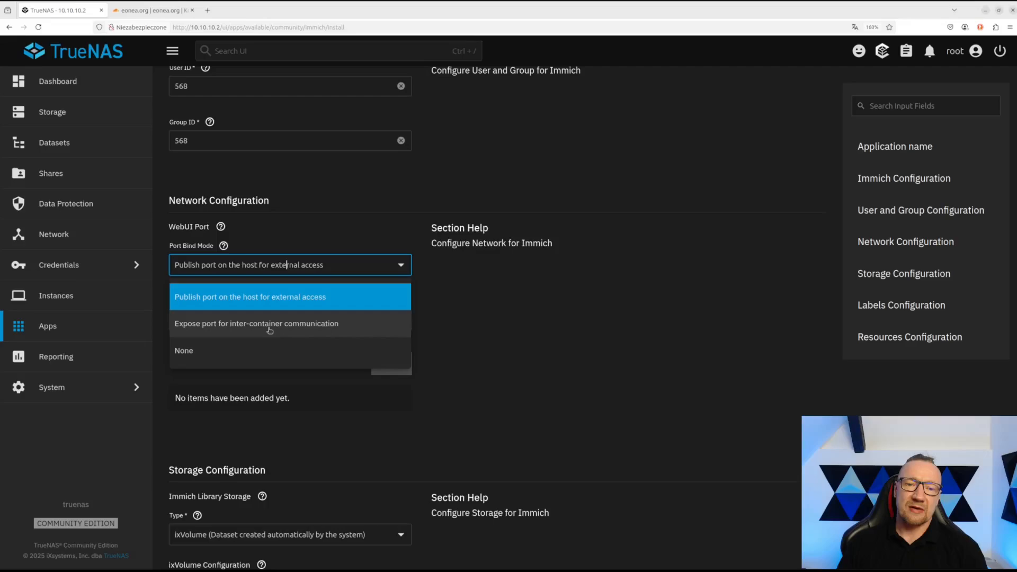
pyautogui.click(233, 300)
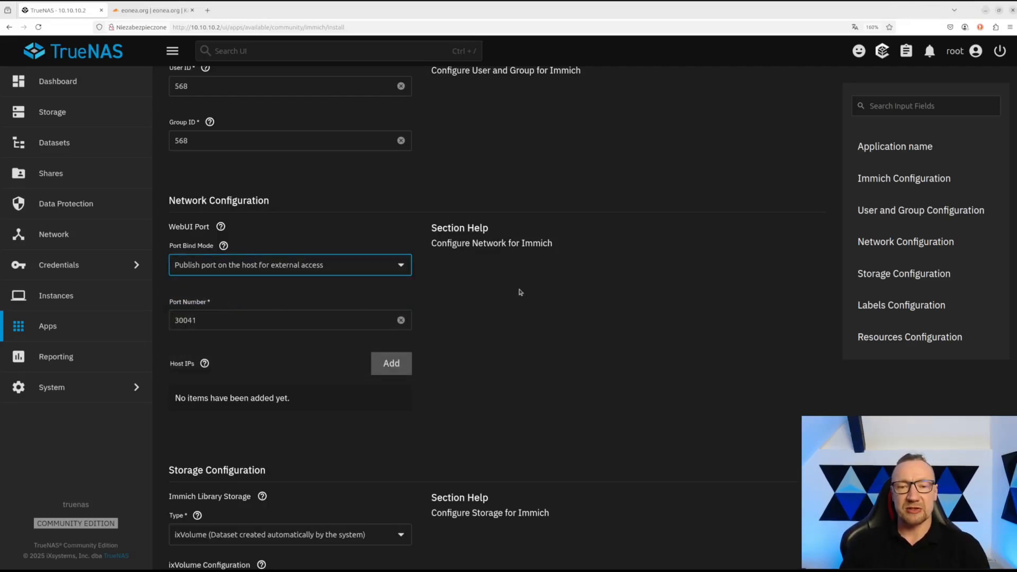
pyautogui.doubleClick(233, 326)
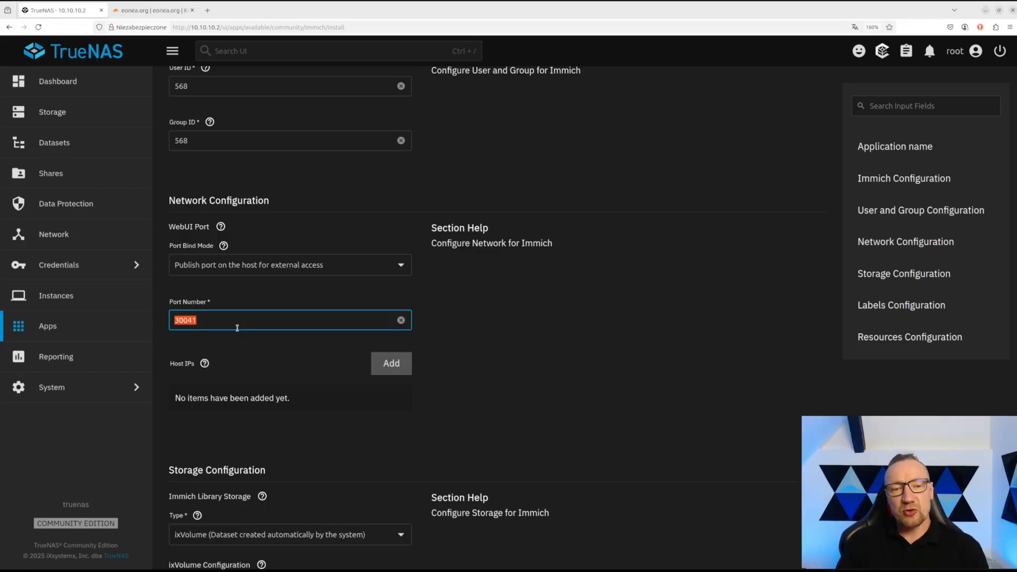
pyautogui.click(220, 324)
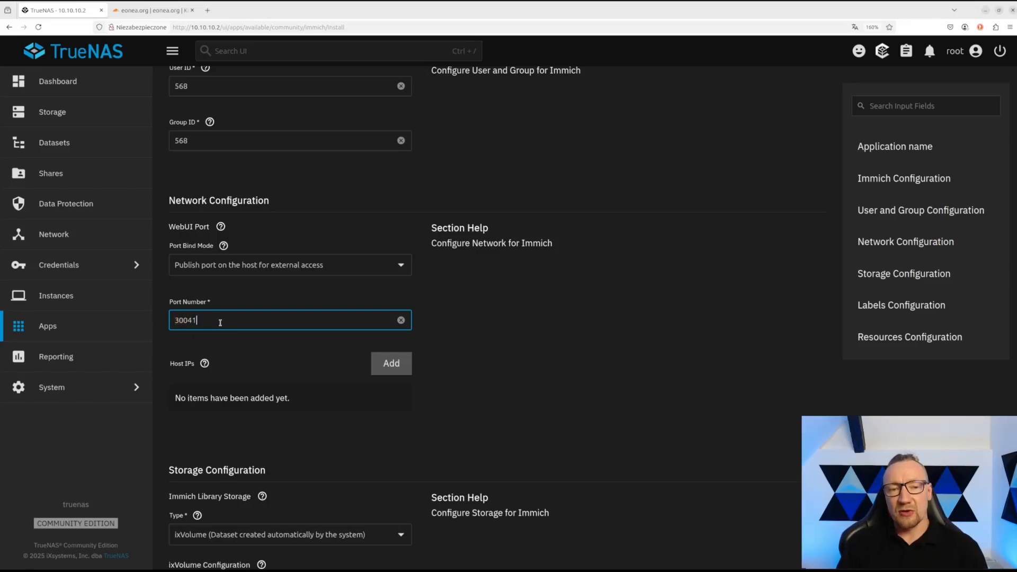
pyautogui.moveTo(221, 323); pyautogui.dragTo(154, 324)
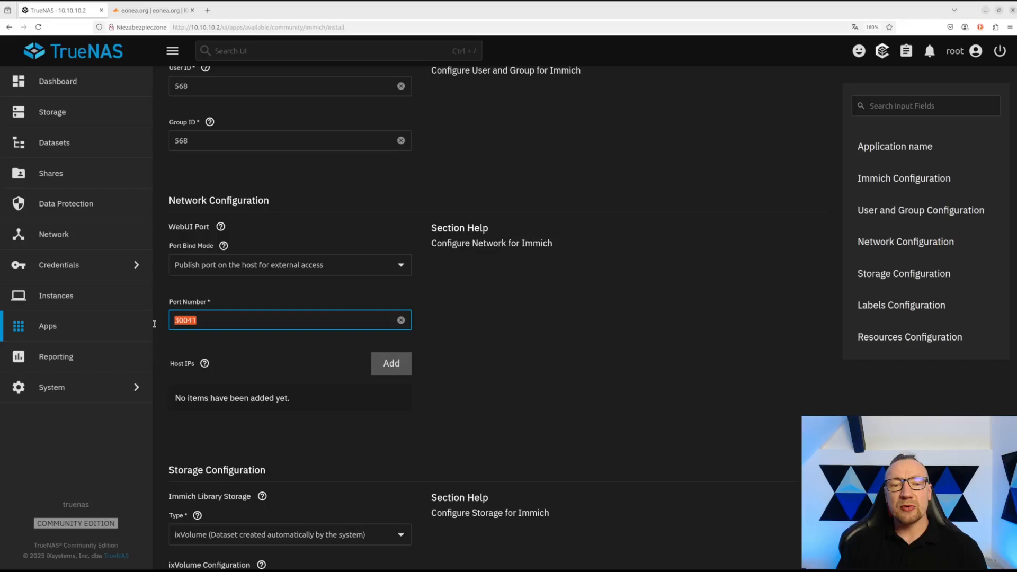
pyautogui.click(220, 320)
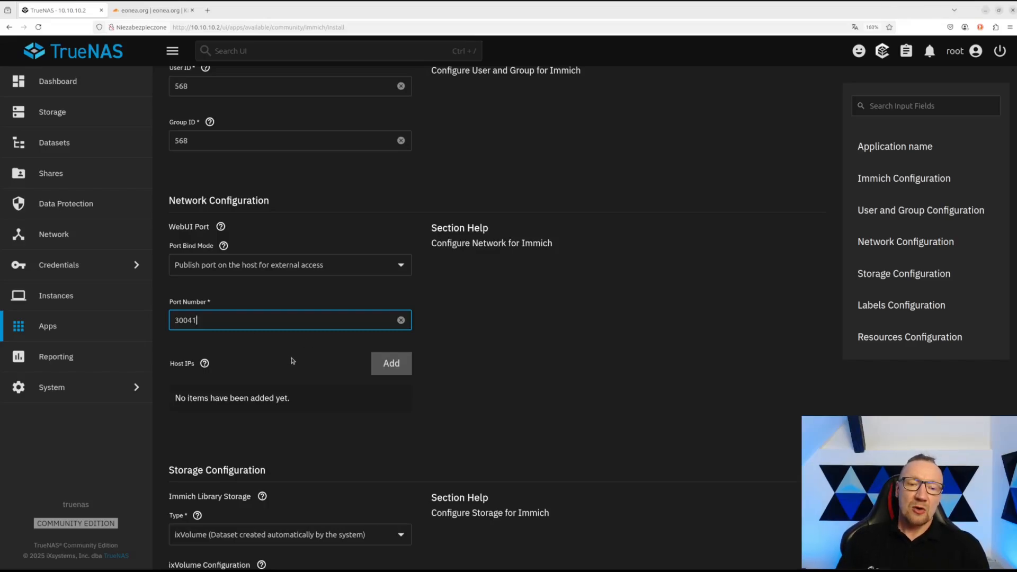
pyautogui.click(388, 363)
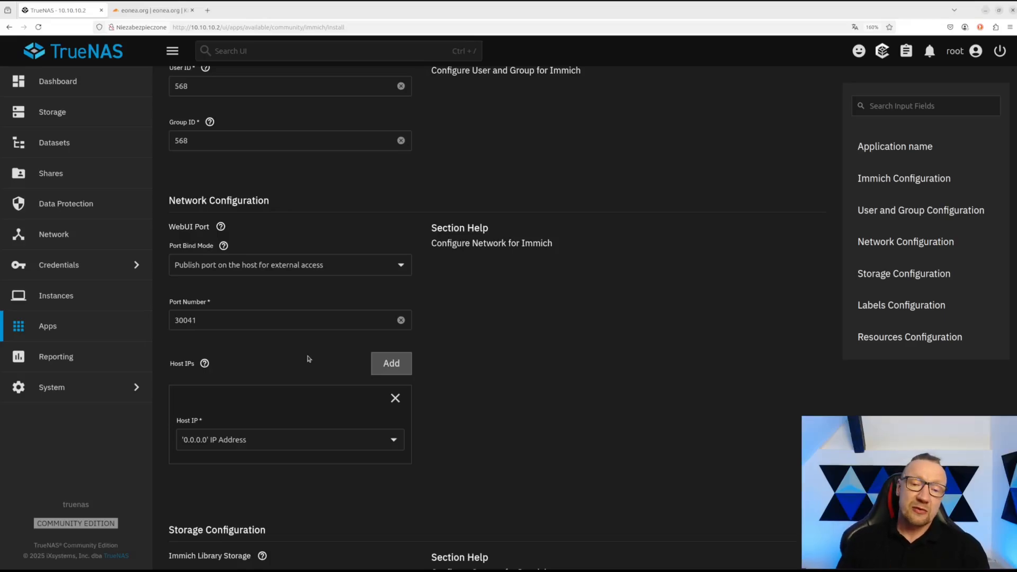
pyautogui.click(395, 398)
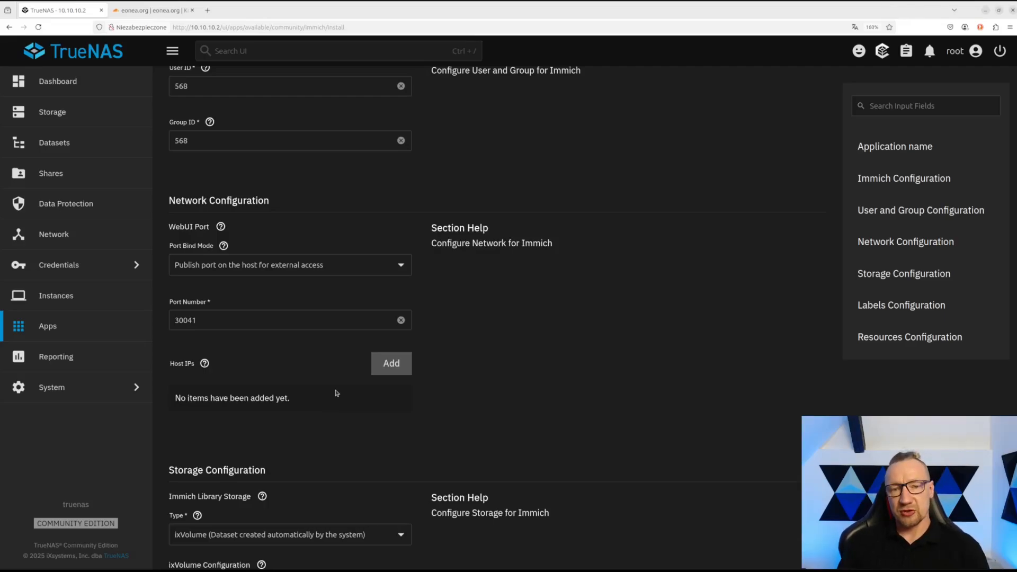
# - Store the Immich library at host path /mnt/pool-test/aimmich/Library
pyautogui.scroll(-2, 341, 370)
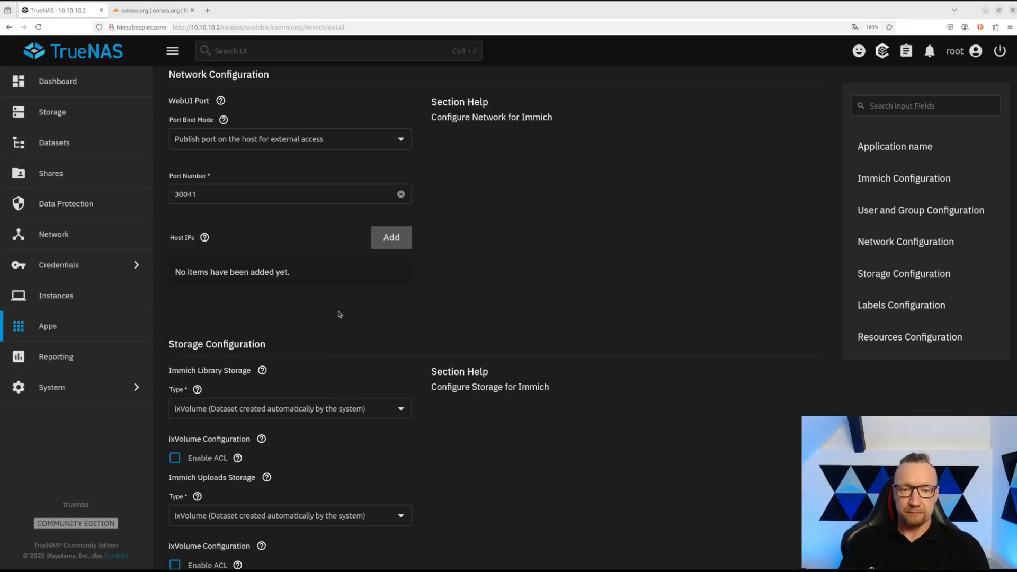
pyautogui.scroll(-2, 337, 297)
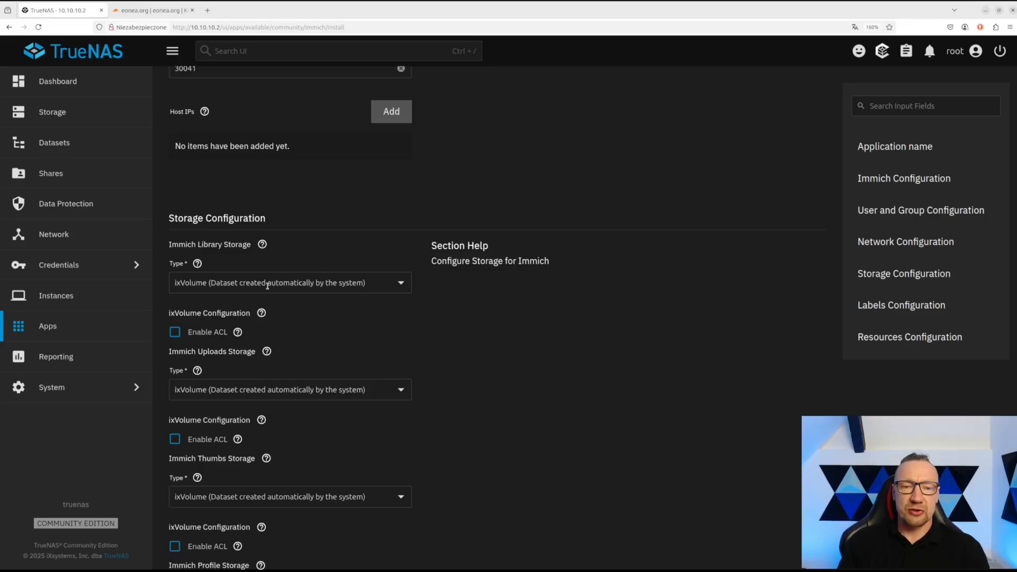
pyautogui.click(199, 287)
pyautogui.click(204, 314)
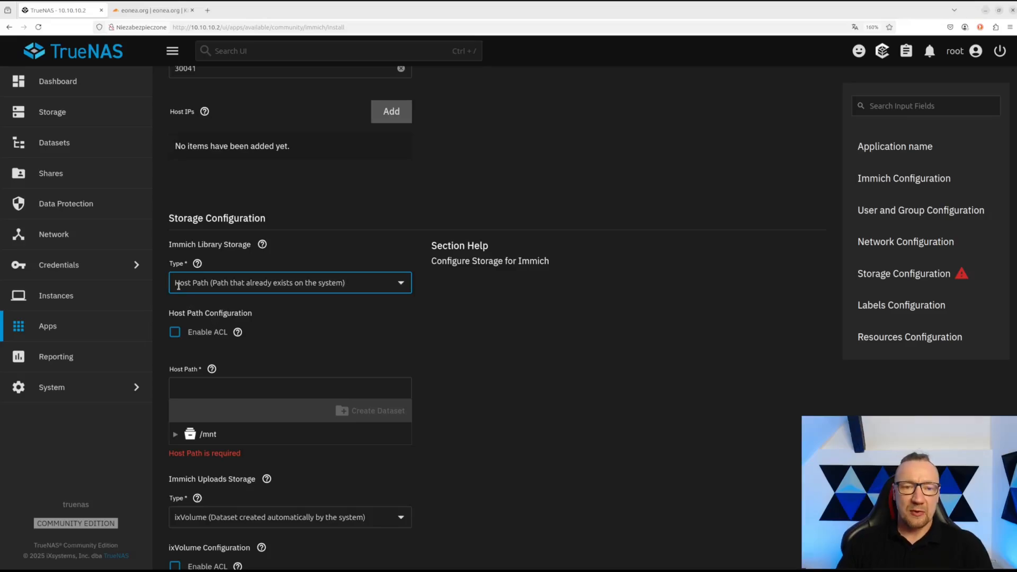
pyautogui.click(175, 435)
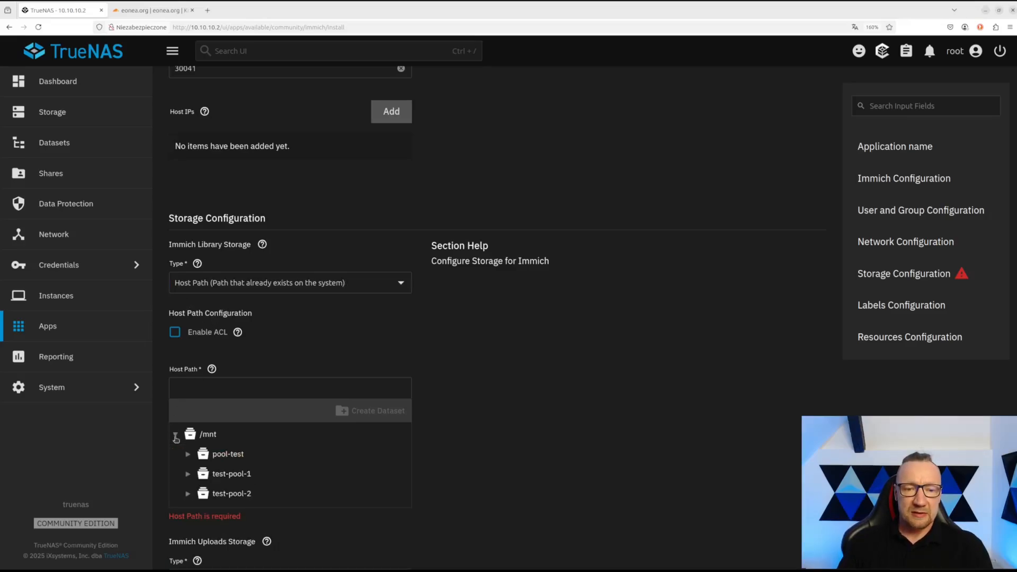
pyautogui.click(187, 454)
pyautogui.scroll(-2, 219, 436)
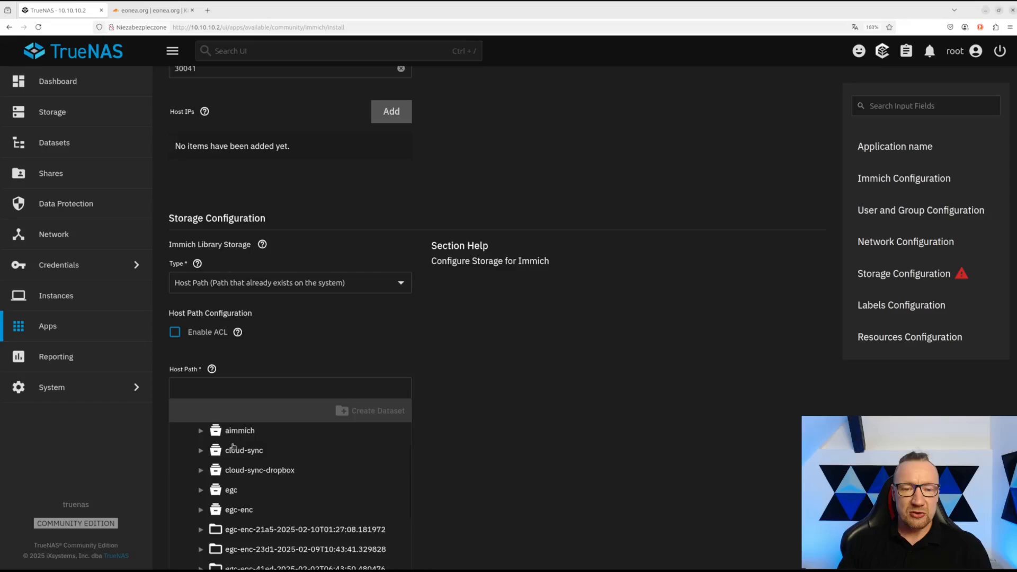
pyautogui.scroll(2, 219, 436)
pyautogui.click(200, 474)
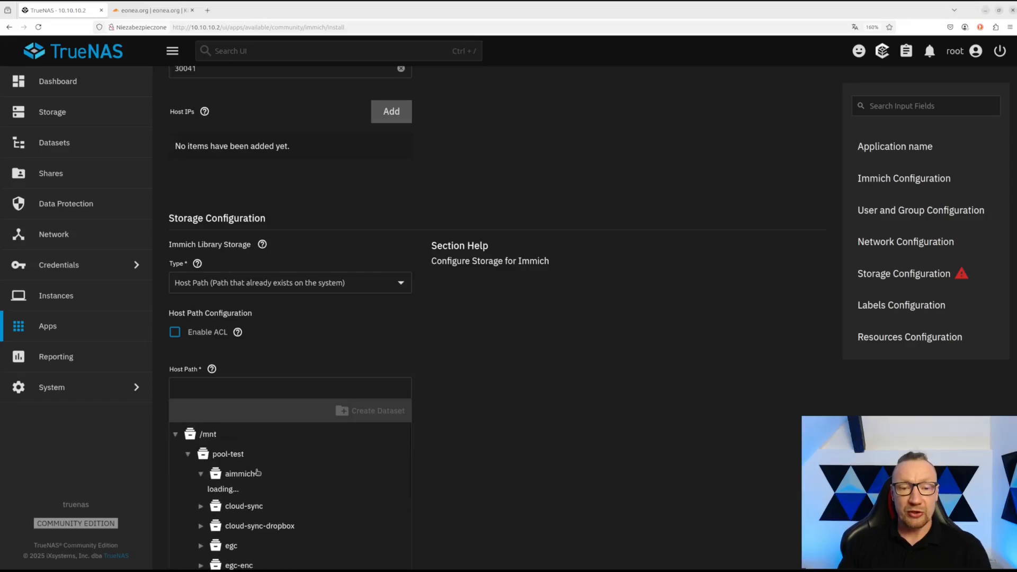
pyautogui.scroll(-2, 281, 486)
pyautogui.click(250, 472)
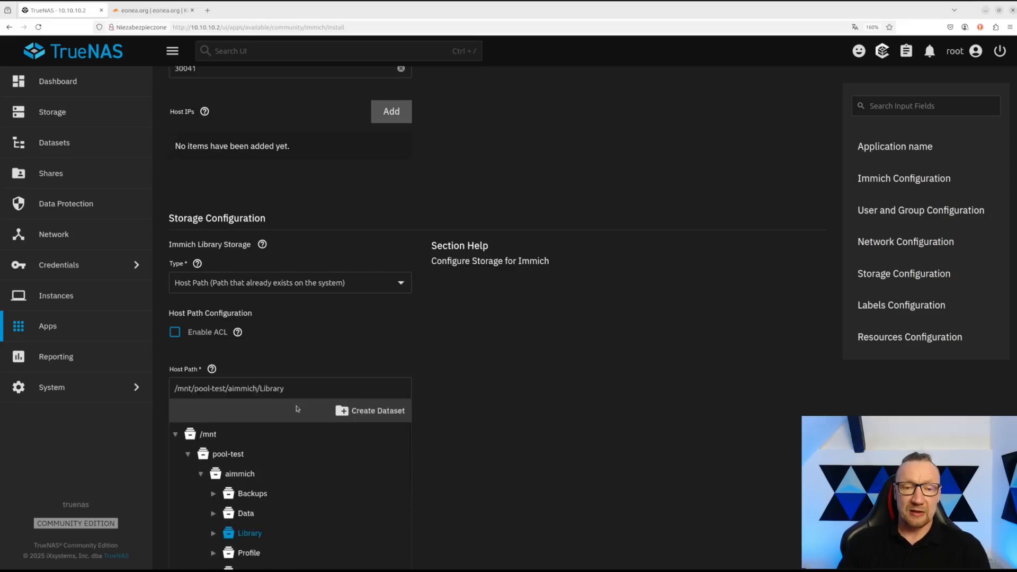
# - Switch the Uploads storage type to Host Path
pyautogui.scroll(-5, 485, 376)
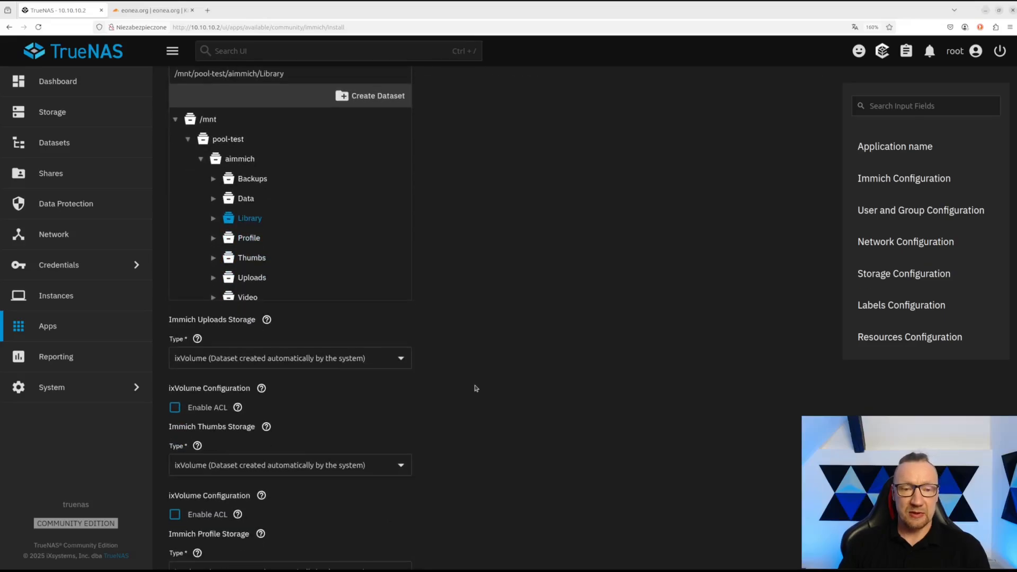
pyautogui.scroll(2, 478, 329)
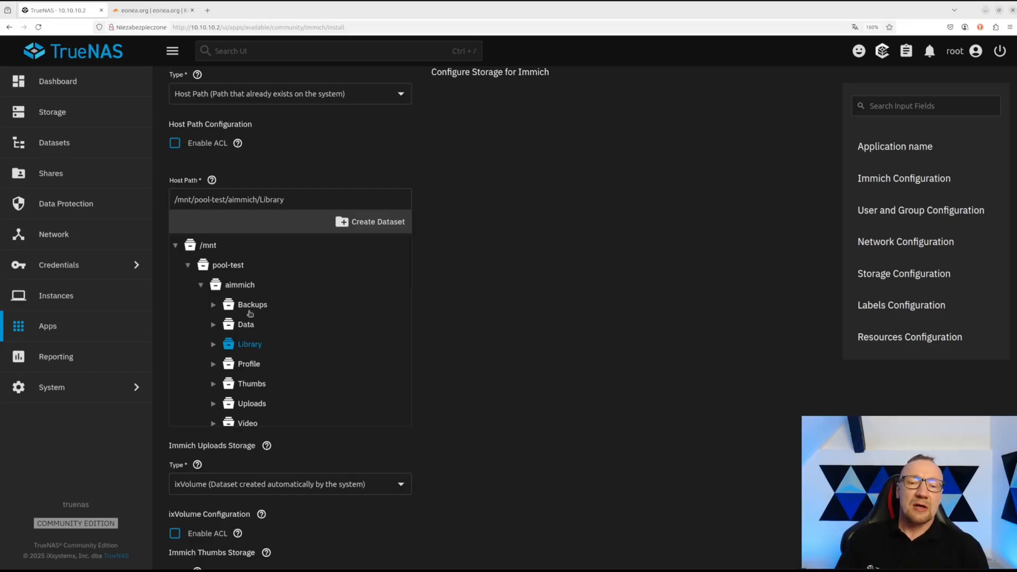
pyautogui.scroll(-2, 459, 348)
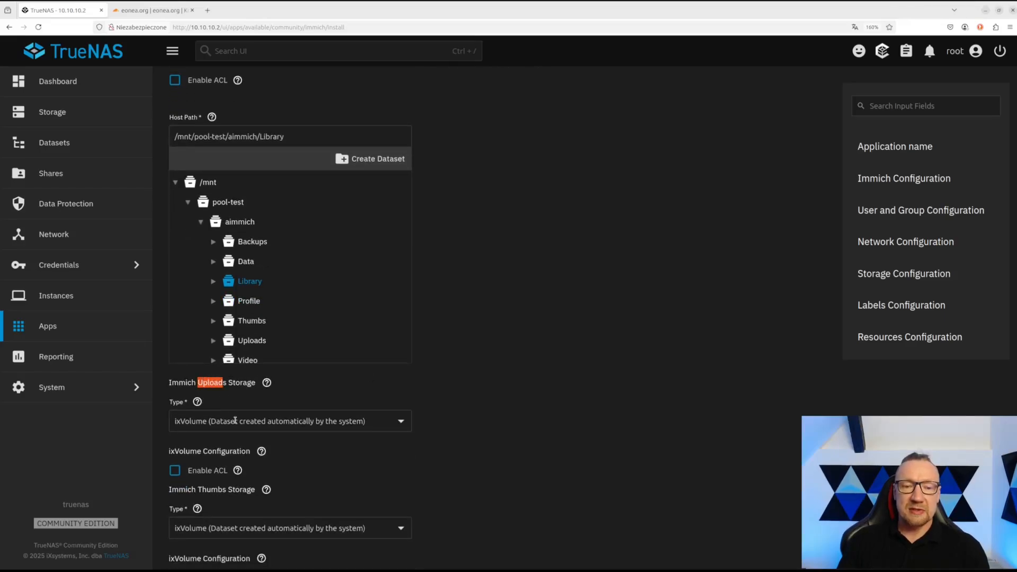
pyautogui.click(221, 421)
pyautogui.click(221, 454)
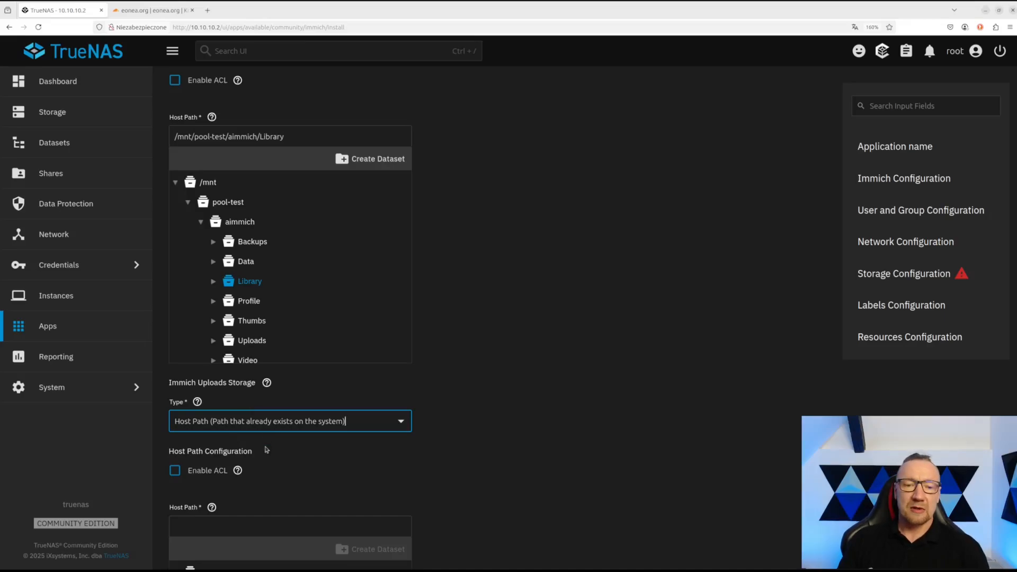
# - Point Uploads storage at /mnt/pool-test/aimmich/Uploads
pyautogui.scroll(-1, 243, 448)
pyautogui.scroll(-2, 183, 493)
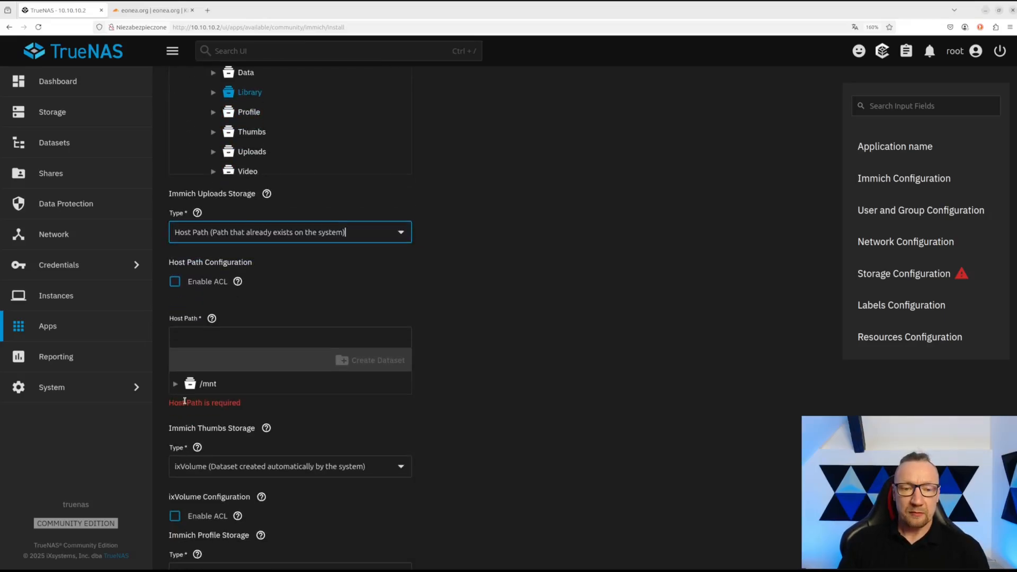
pyautogui.click(176, 385)
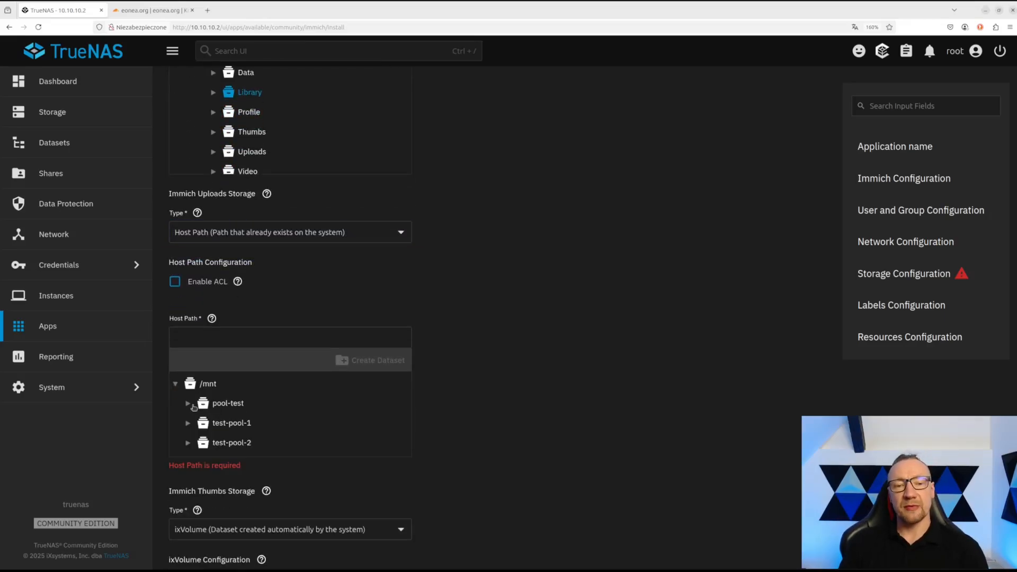
pyautogui.click(187, 404)
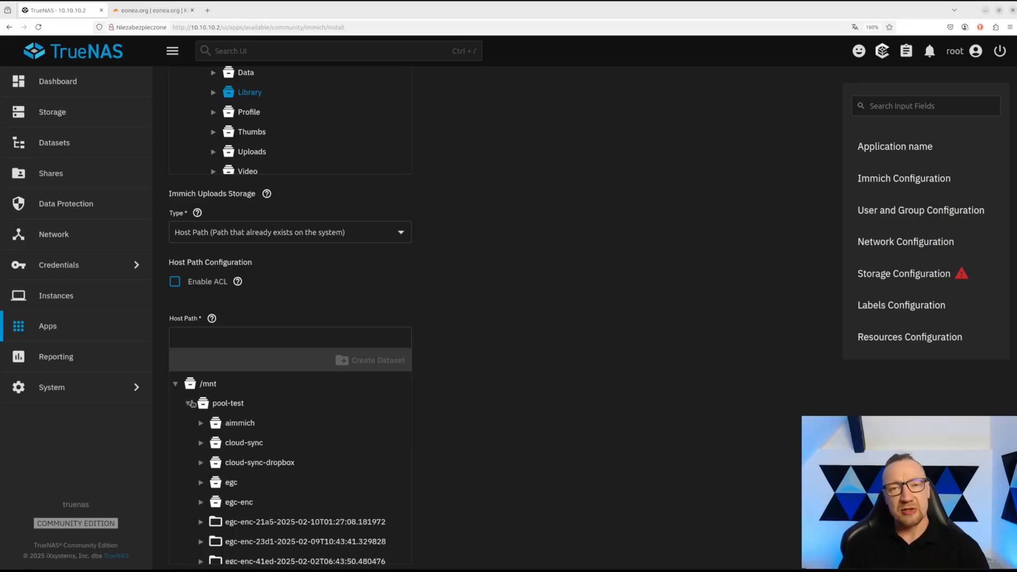
pyautogui.scroll(3, 422, 371)
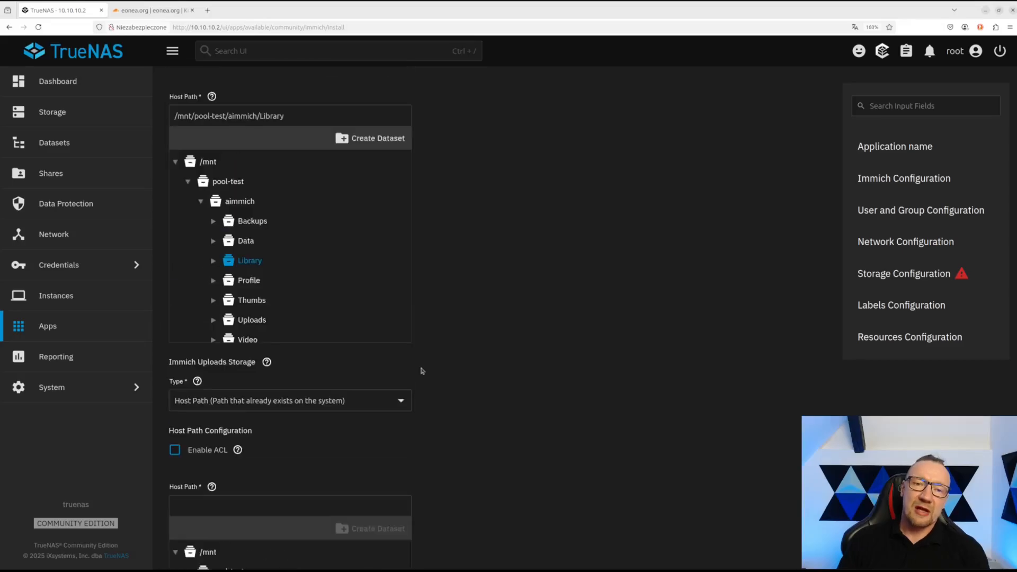
pyautogui.scroll(-3, 470, 330)
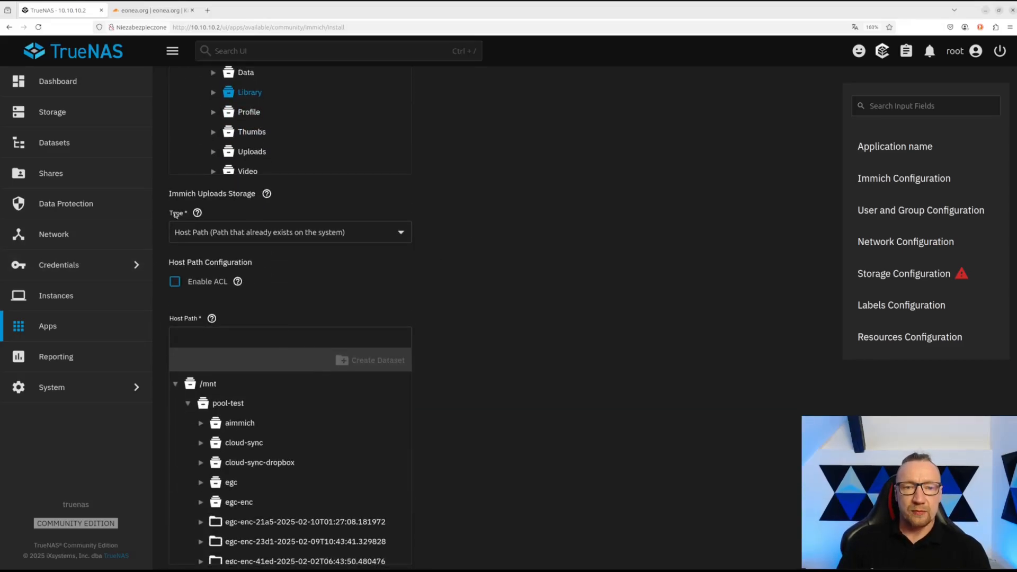
pyautogui.scroll(-1, 427, 404)
pyautogui.click(201, 360)
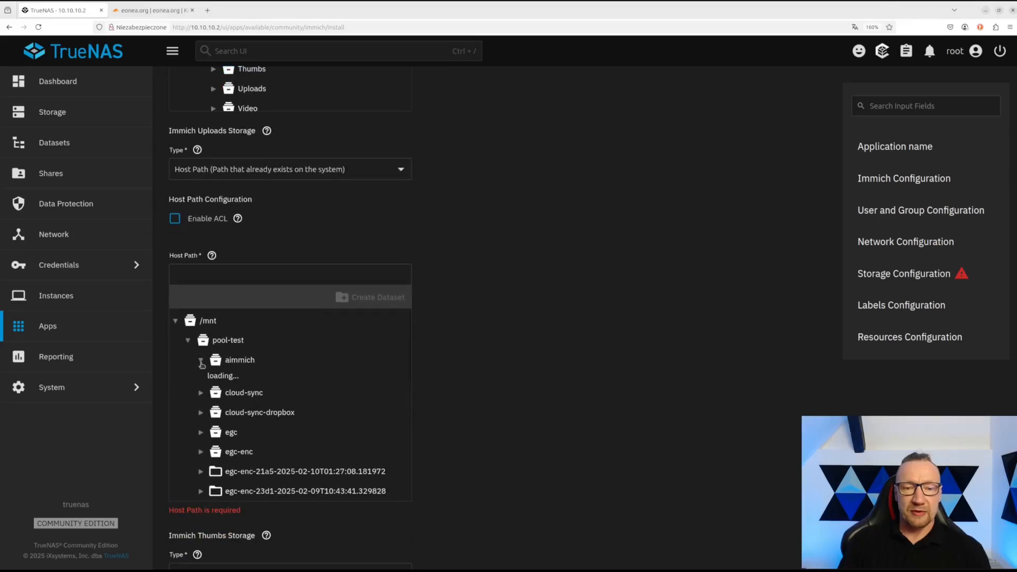
pyautogui.click(252, 478)
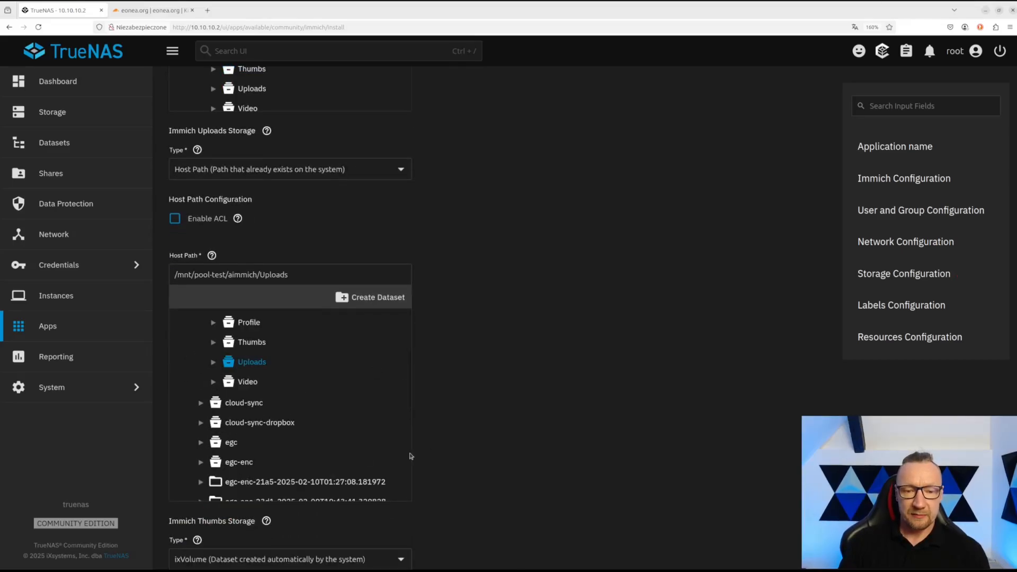
# - Set Thumbs storage to host path /mnt/pool-test/aimmich/Thumbs
pyautogui.scroll(-4, 504, 443)
pyautogui.click(240, 313)
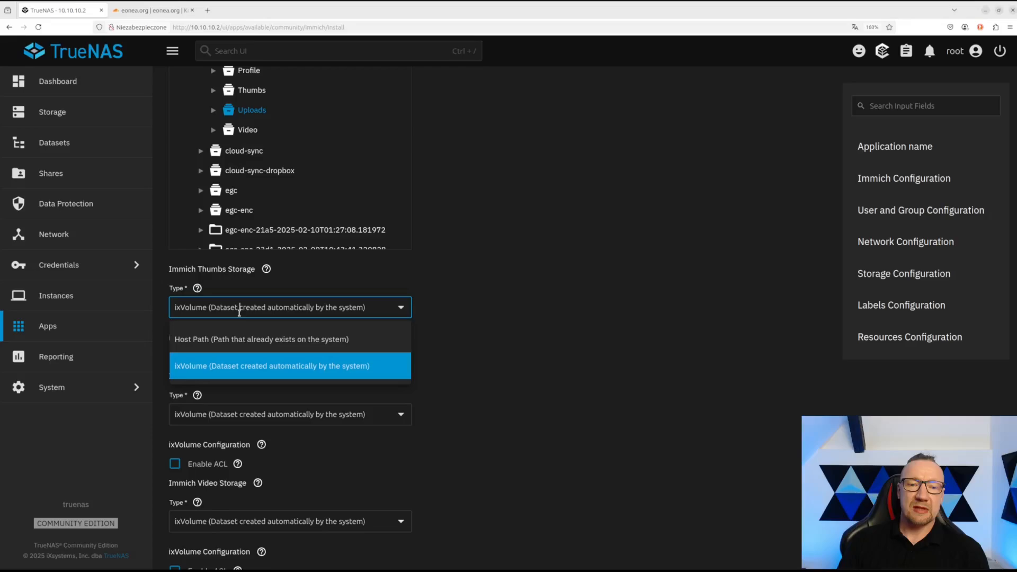
pyautogui.click(223, 341)
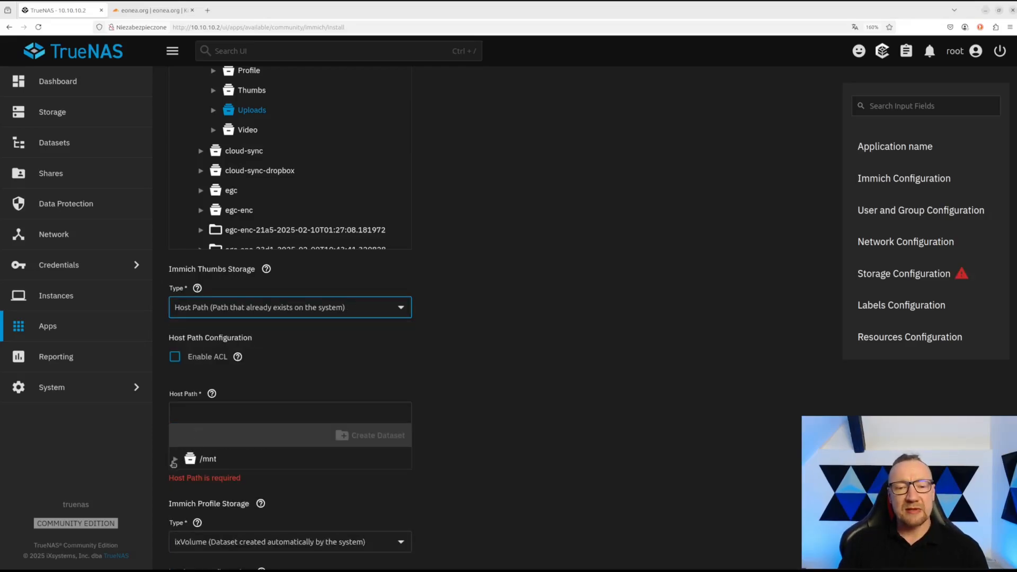
pyautogui.click(175, 458)
pyautogui.scroll(-1, 195, 429)
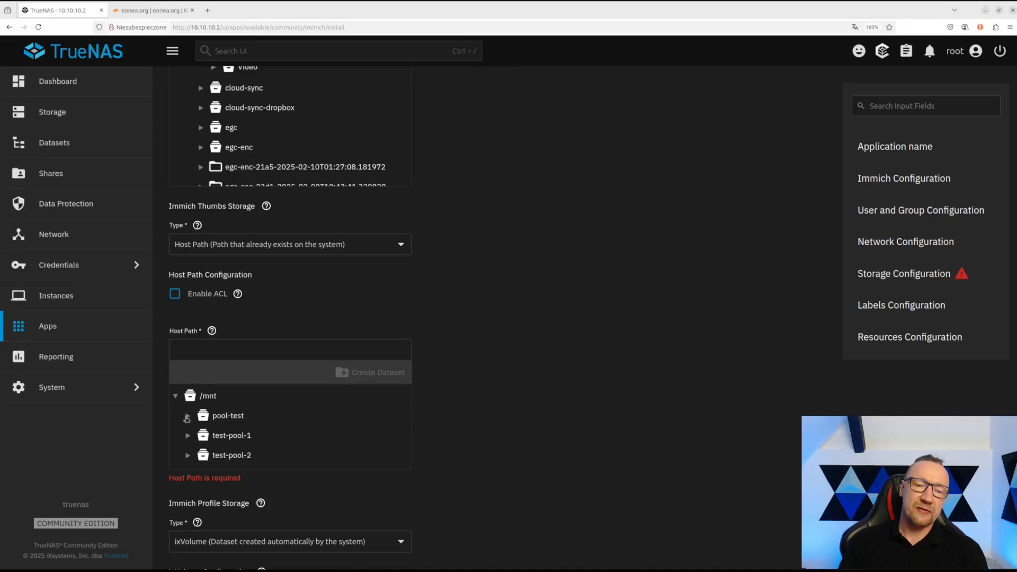
pyautogui.click(187, 416)
pyautogui.click(201, 436)
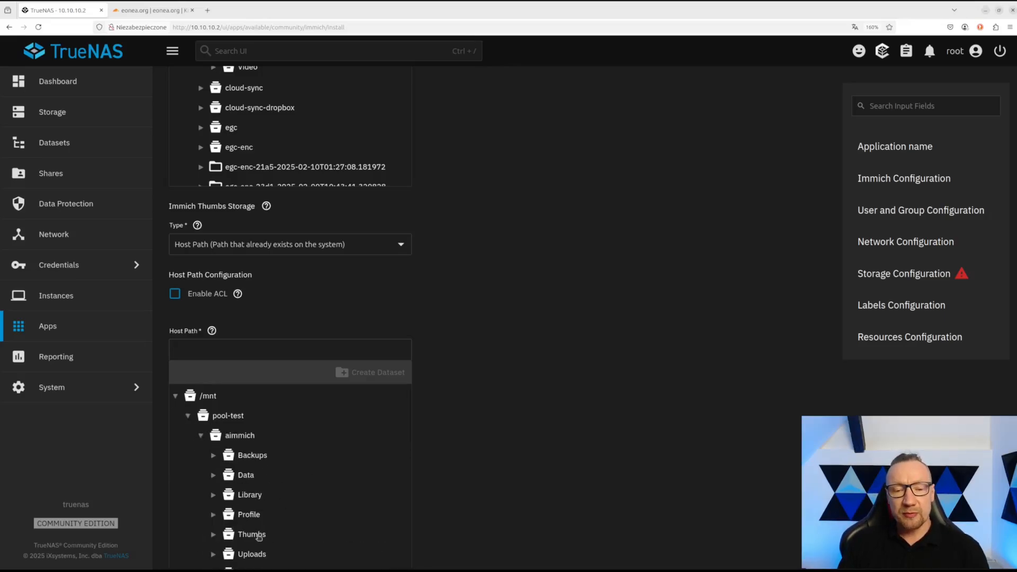
pyautogui.click(258, 536)
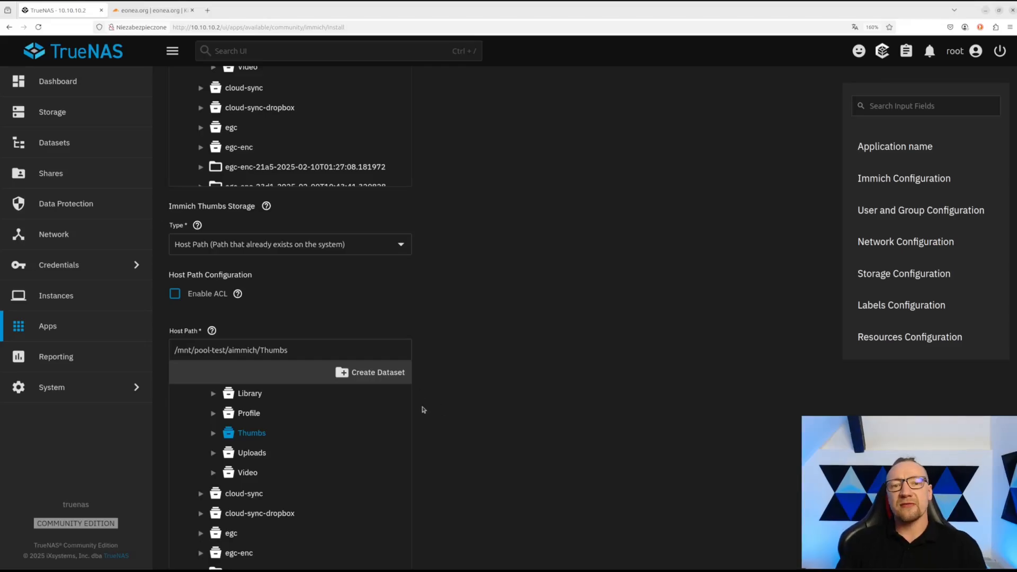
# - Set Profile storage to host path /mnt/pool-test/aimmich/Profile
pyautogui.scroll(-2, 472, 417)
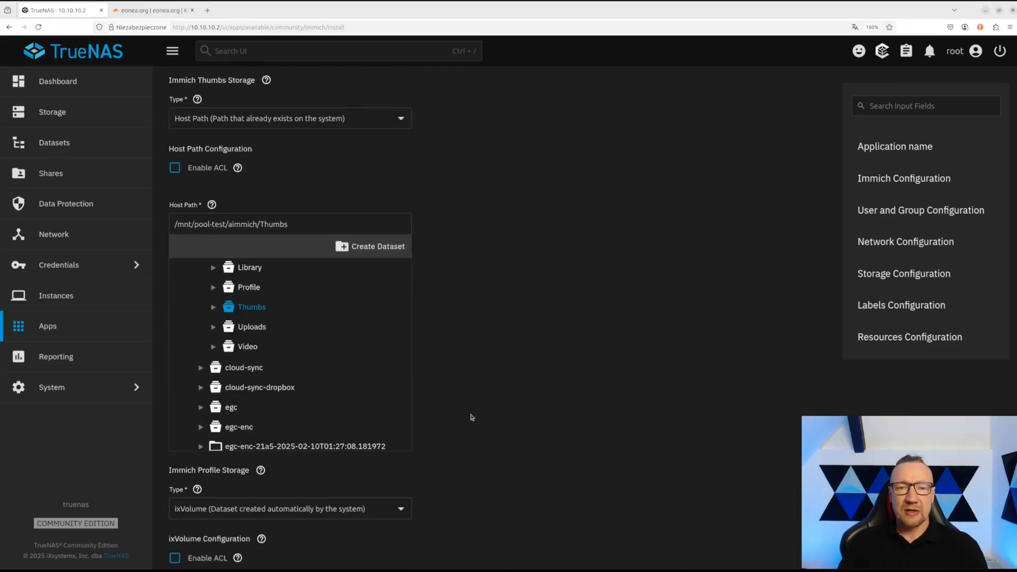
pyautogui.scroll(-2, 472, 418)
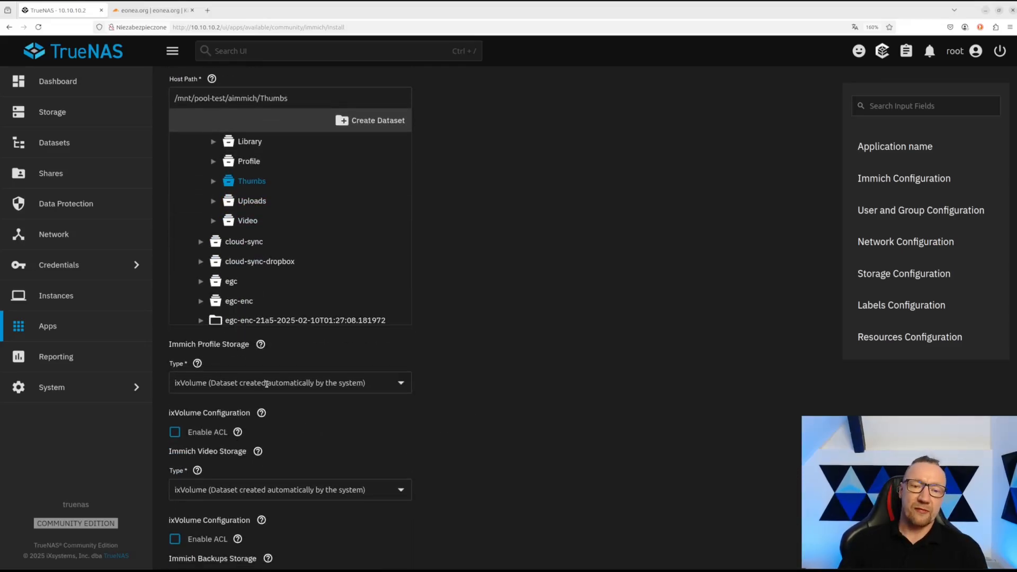
pyautogui.click(266, 383)
pyautogui.click(259, 421)
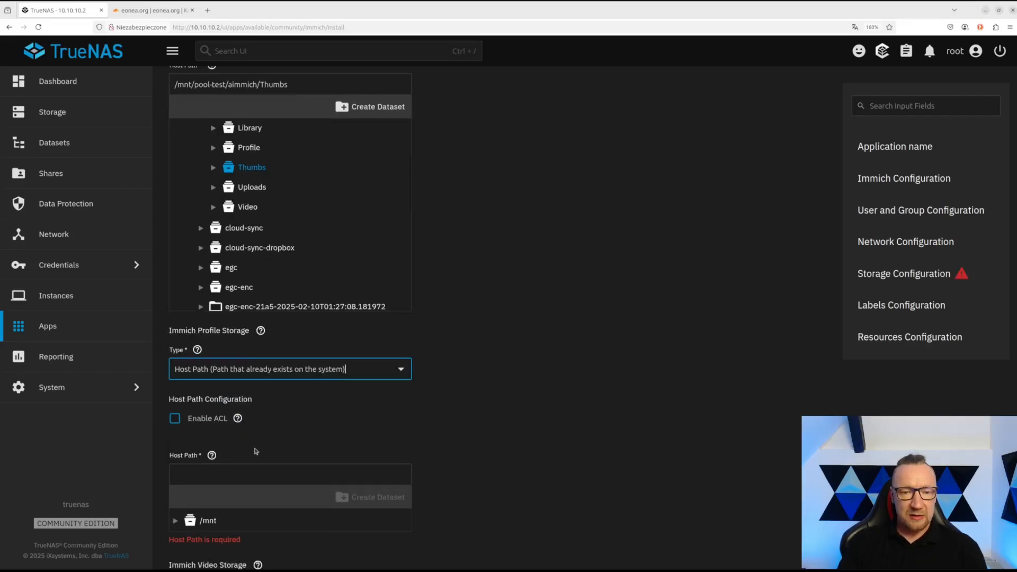
pyautogui.scroll(-1, 256, 451)
pyautogui.click(175, 472)
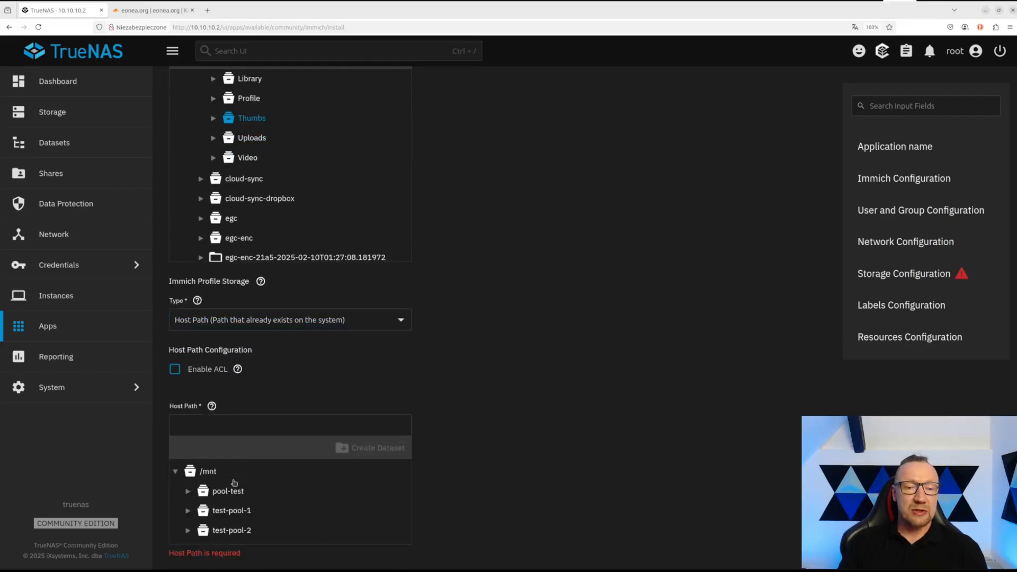
pyautogui.scroll(-1, 237, 480)
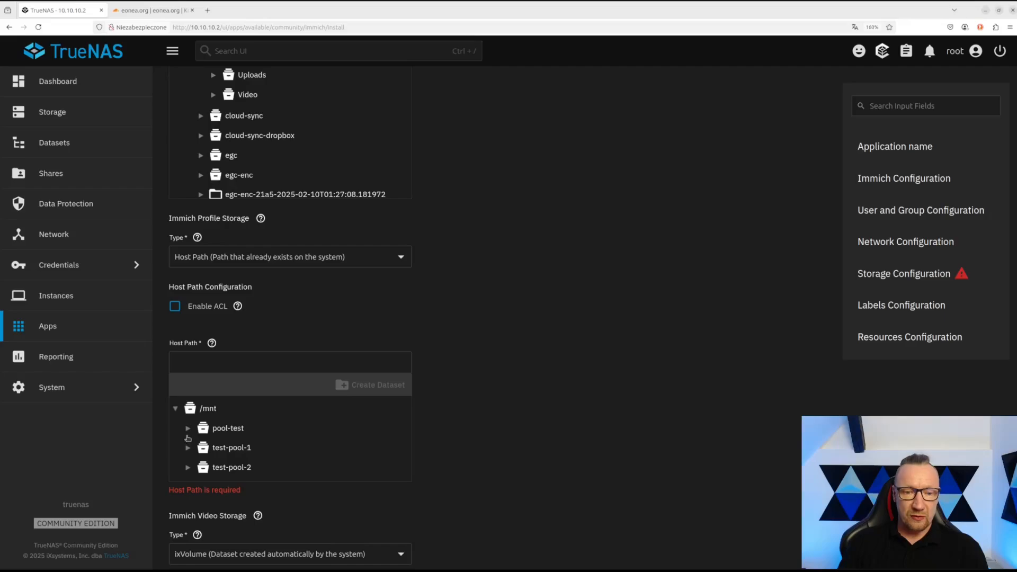
pyautogui.click(188, 429)
pyautogui.scroll(-1, 254, 436)
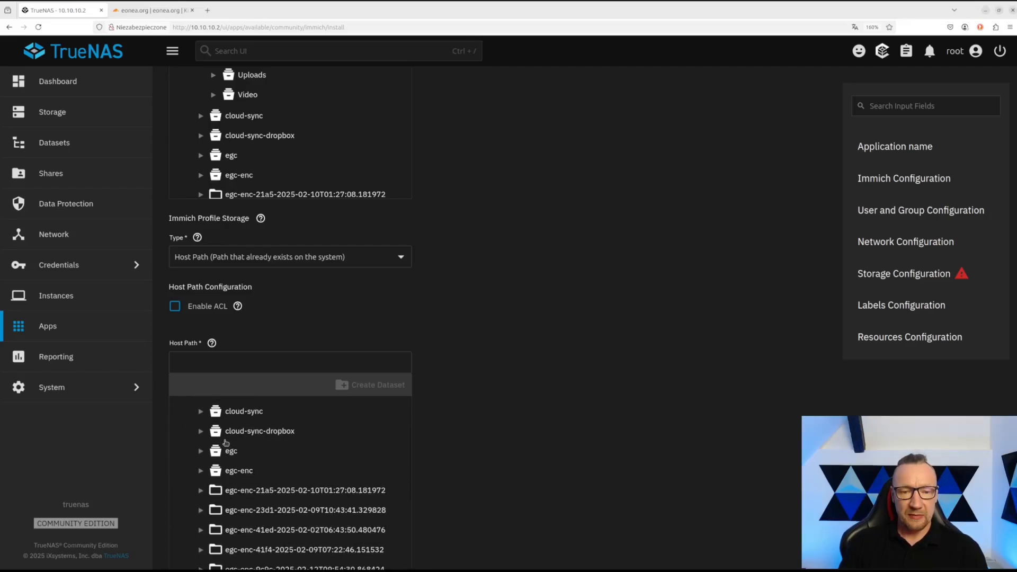
pyautogui.scroll(1, 220, 448)
pyautogui.click(202, 448)
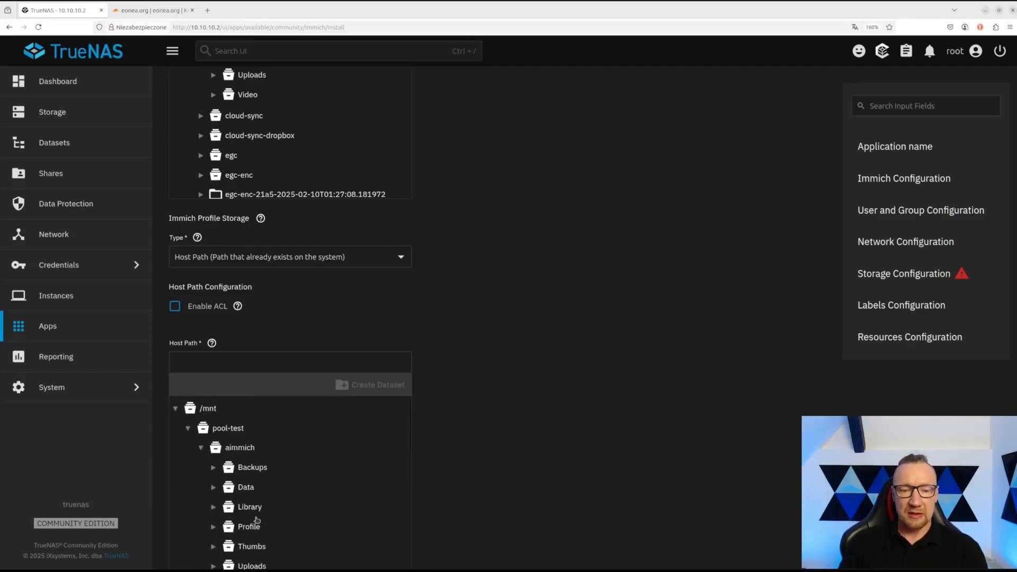
pyautogui.click(257, 524)
# - Switch the Video storage type to Host Path
pyautogui.scroll(-7, 479, 486)
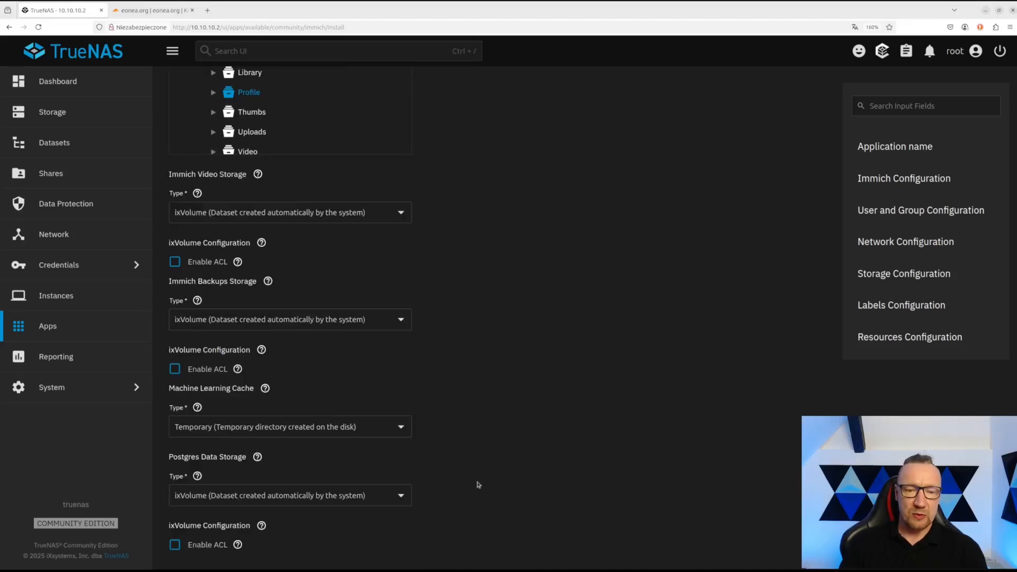
pyautogui.click(234, 209)
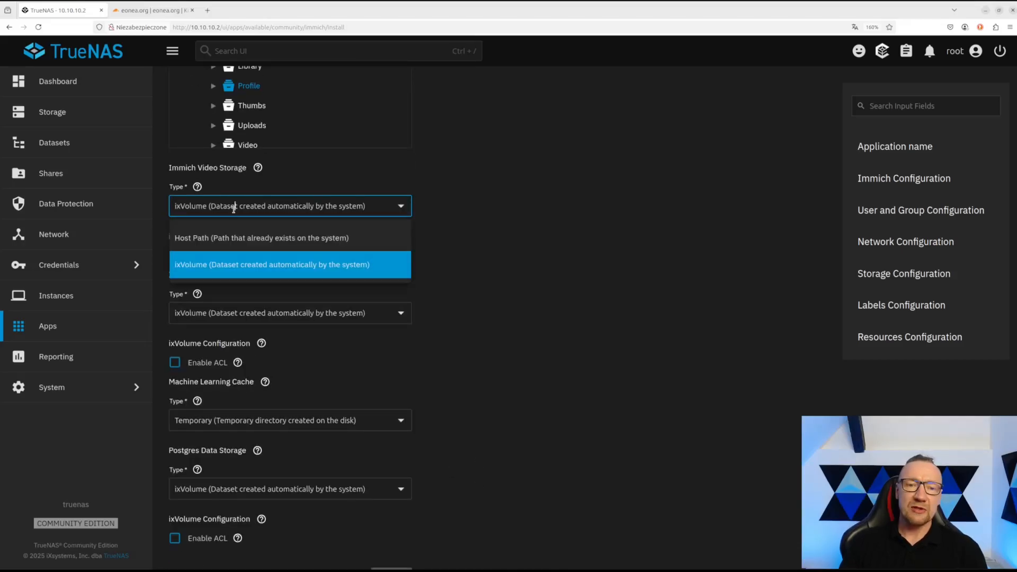
pyautogui.click(233, 237)
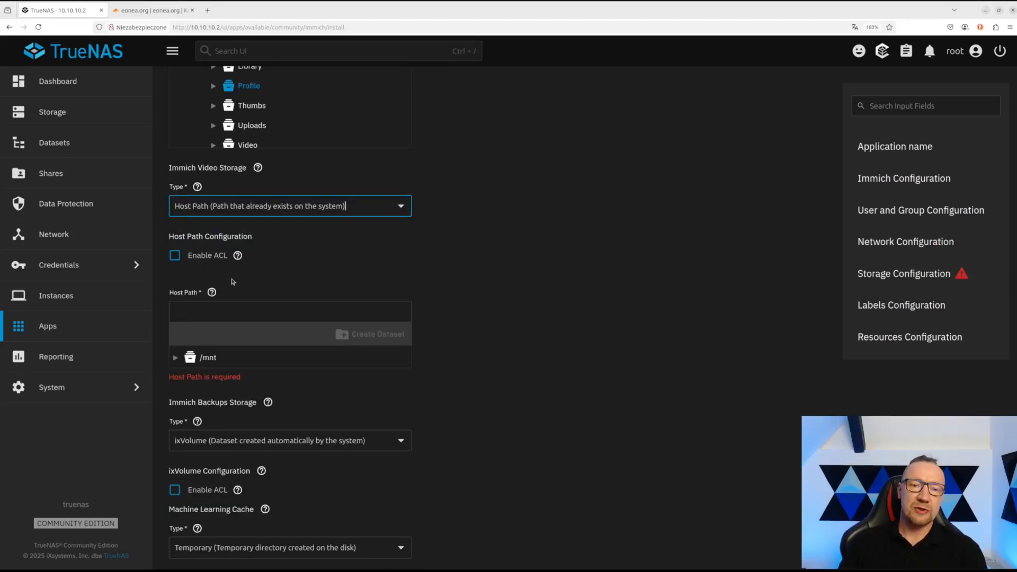
# - Point Video storage at /mnt/pool-test/aimmich/Video
pyautogui.click(176, 357)
pyautogui.click(188, 377)
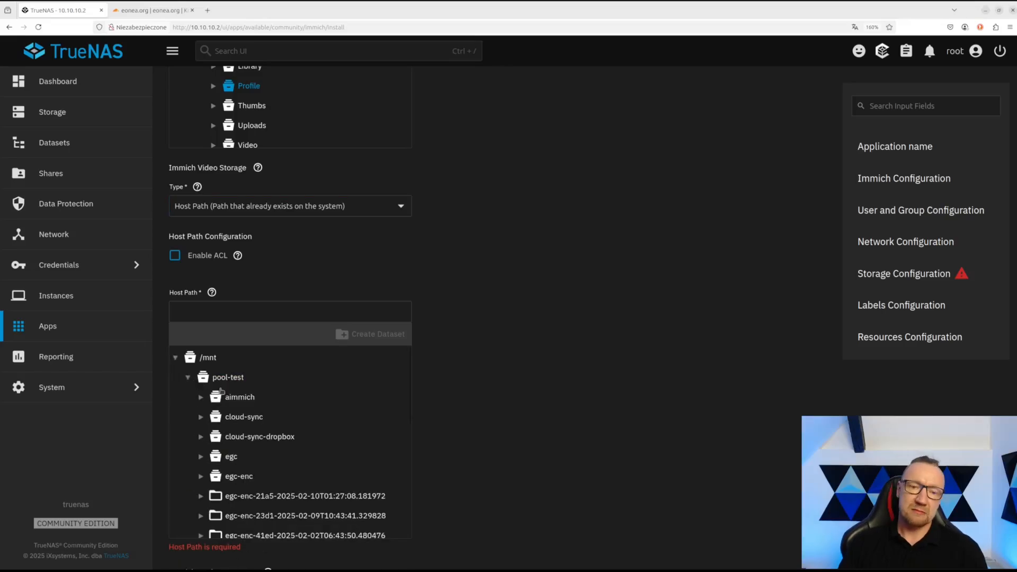
pyautogui.click(202, 398)
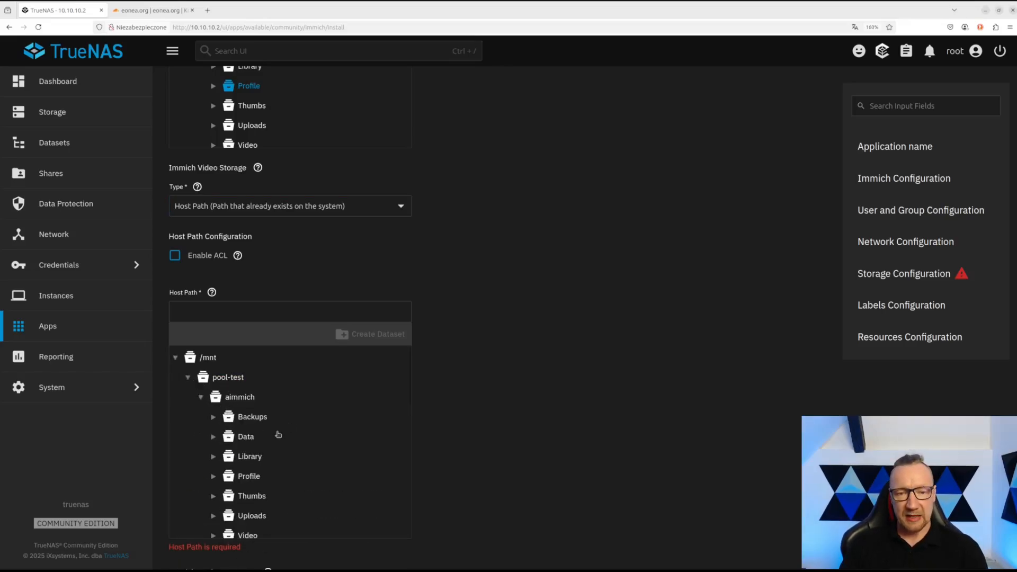
pyautogui.click(247, 535)
pyautogui.scroll(2, 371, 432)
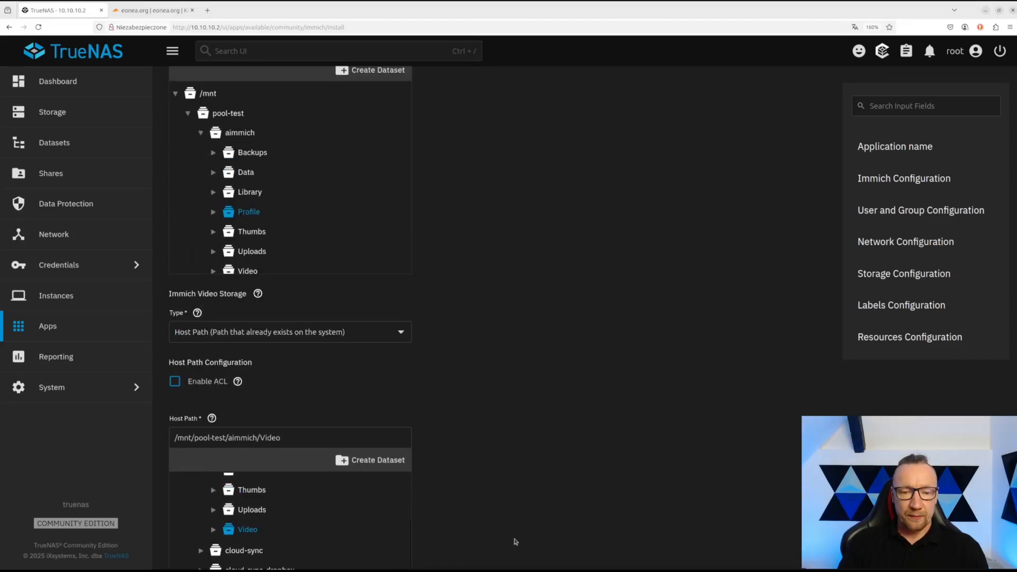
pyautogui.scroll(-1, 513, 516)
pyautogui.scroll(-1, 513, 516)
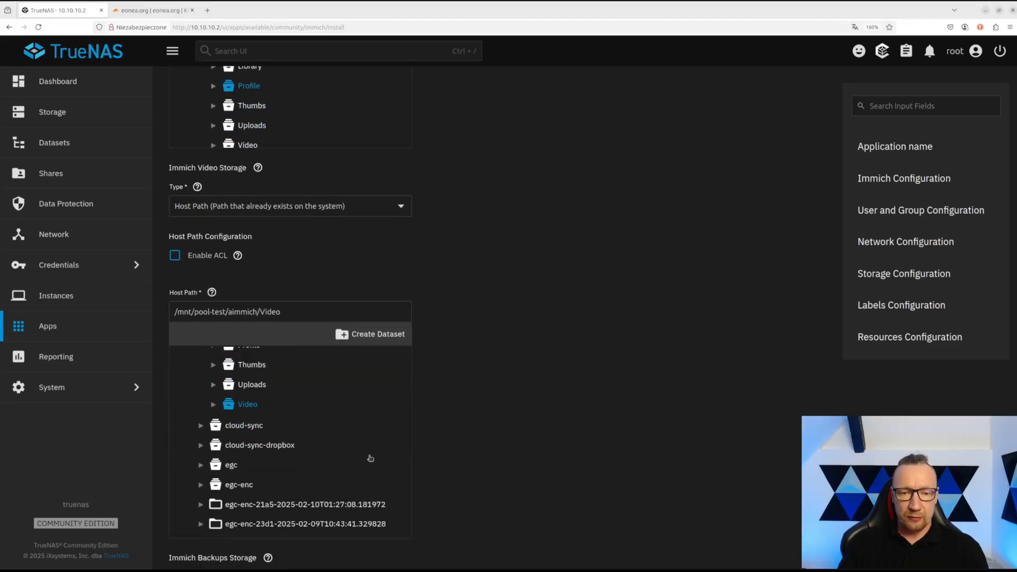
pyautogui.scroll(2, 309, 436)
pyautogui.scroll(-3, 484, 433)
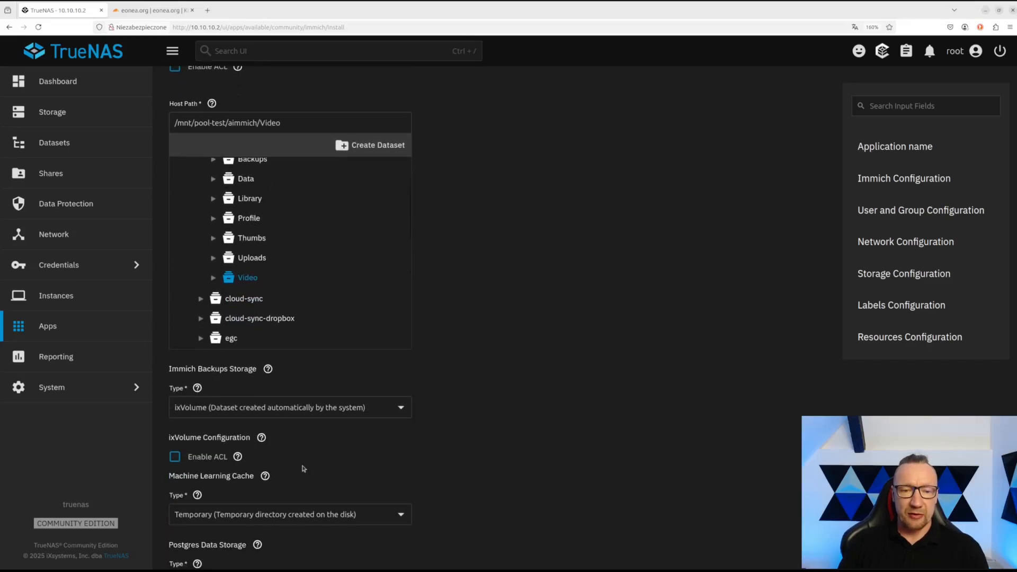
# - Set Backups storage to host path /mnt/pool-test/aimmich/Backups
pyautogui.click(220, 408)
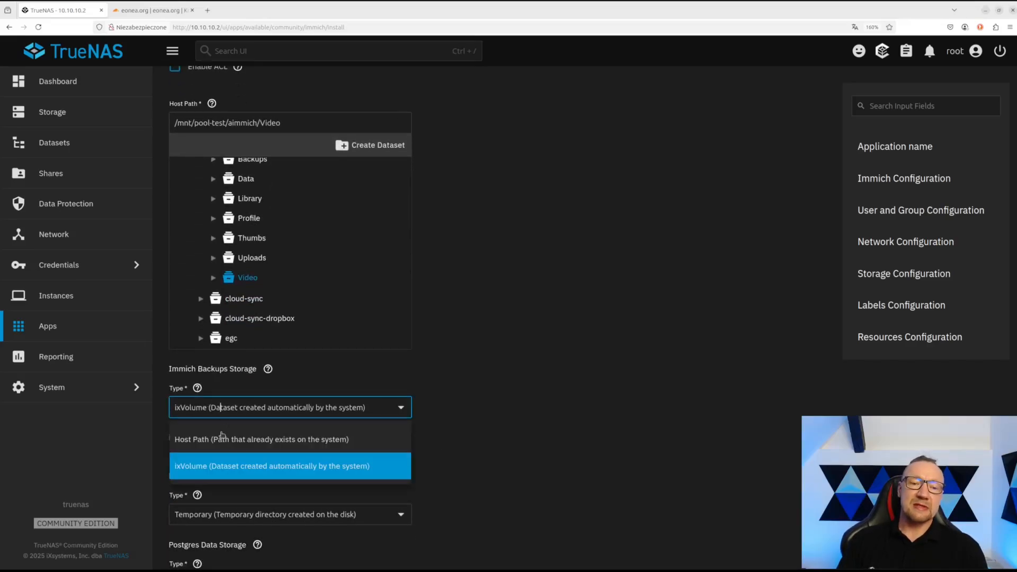
pyautogui.click(221, 439)
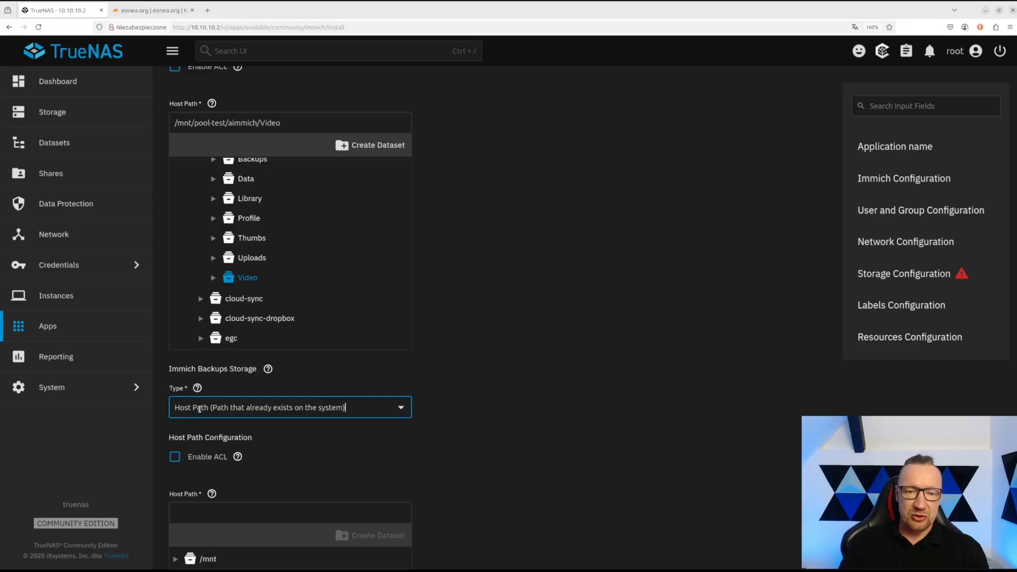
pyautogui.scroll(-1, 315, 459)
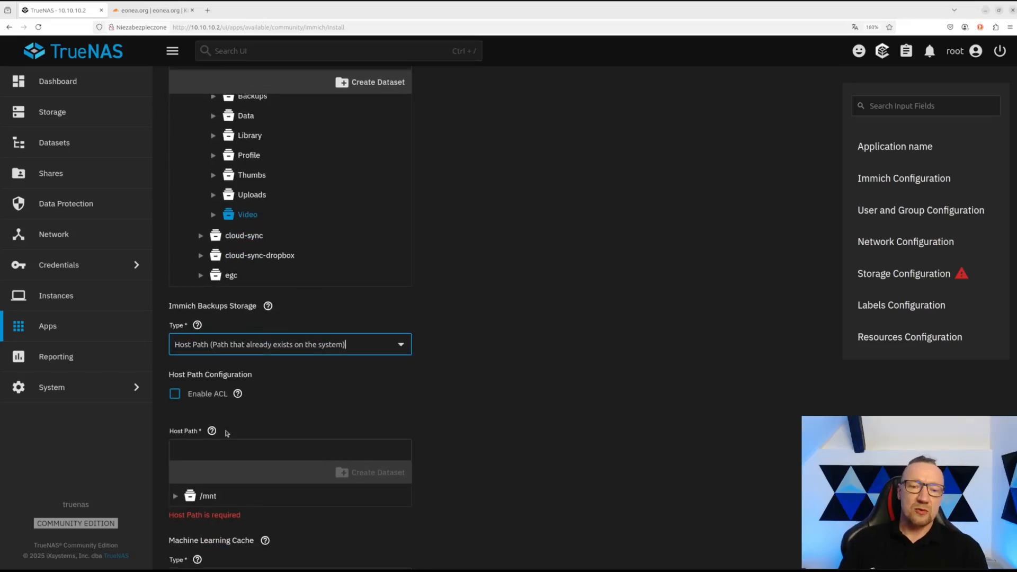
pyautogui.click(175, 496)
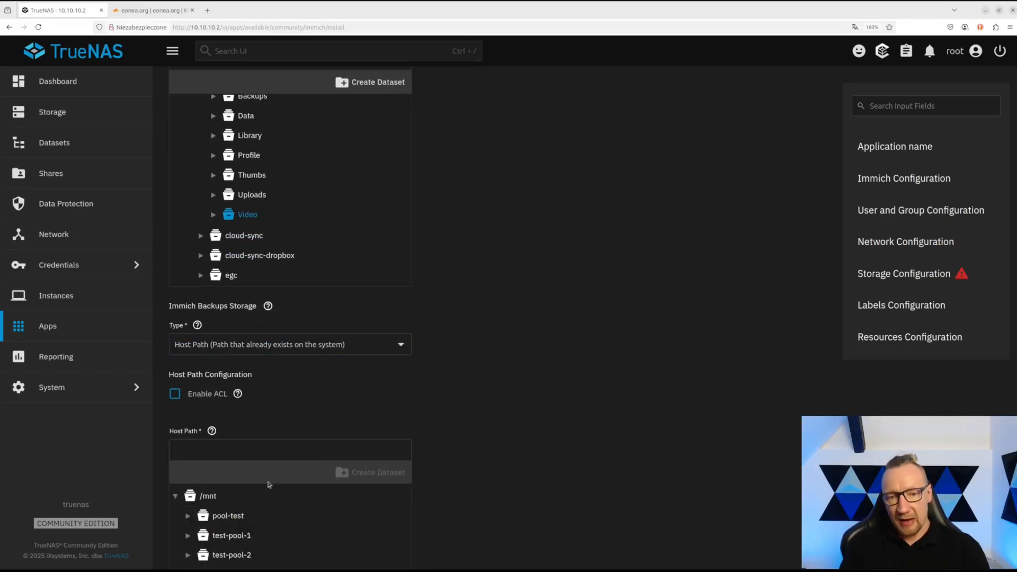
pyautogui.scroll(-2, 300, 473)
pyautogui.click(188, 391)
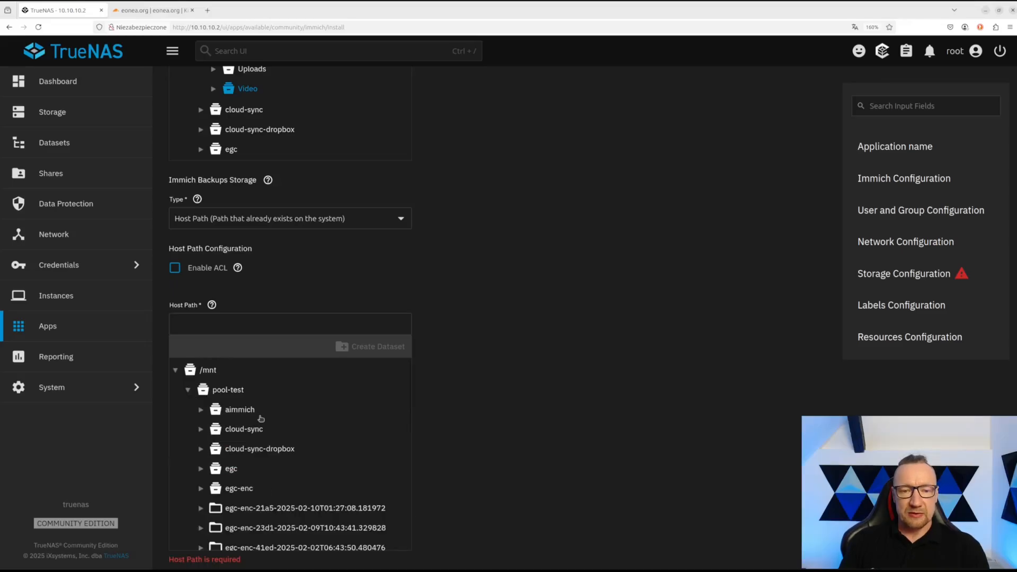
pyautogui.click(204, 412)
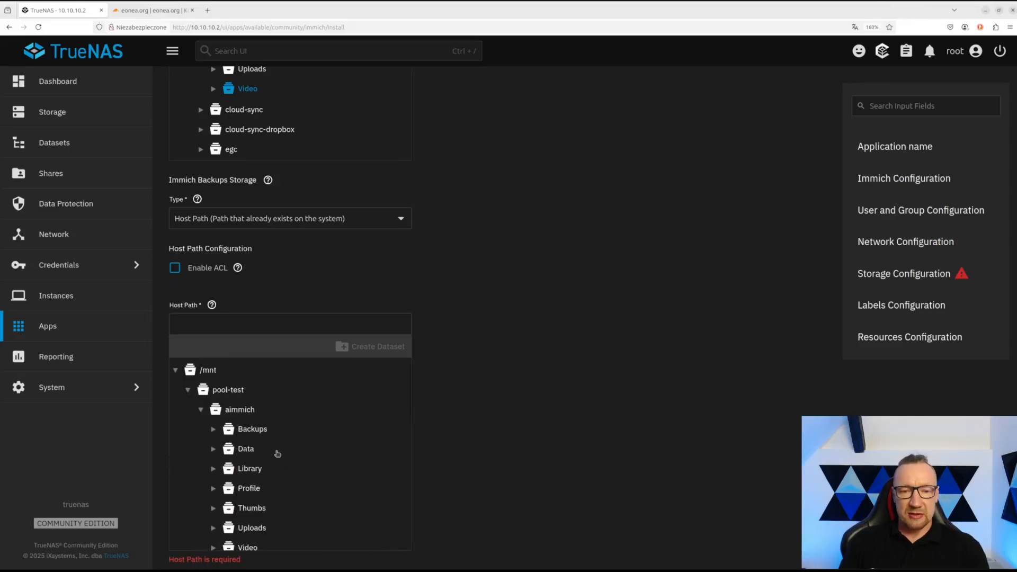
pyautogui.click(257, 430)
pyautogui.scroll(-5, 448, 410)
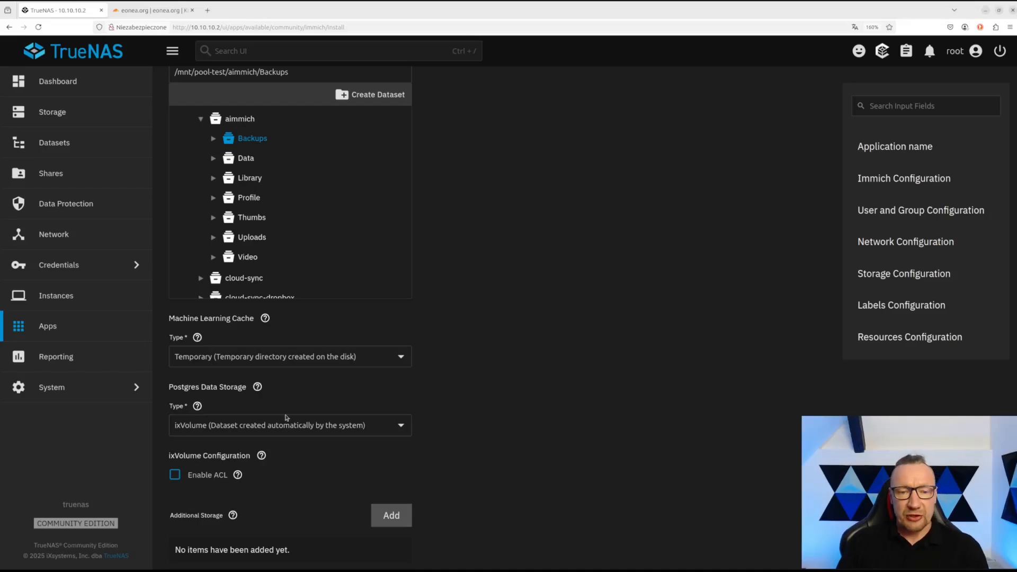
# - Set Postgres Data storage to Host Path /mnt/pool-test/aimmich/Data, ticking Automatic Permissions
pyautogui.click(214, 426)
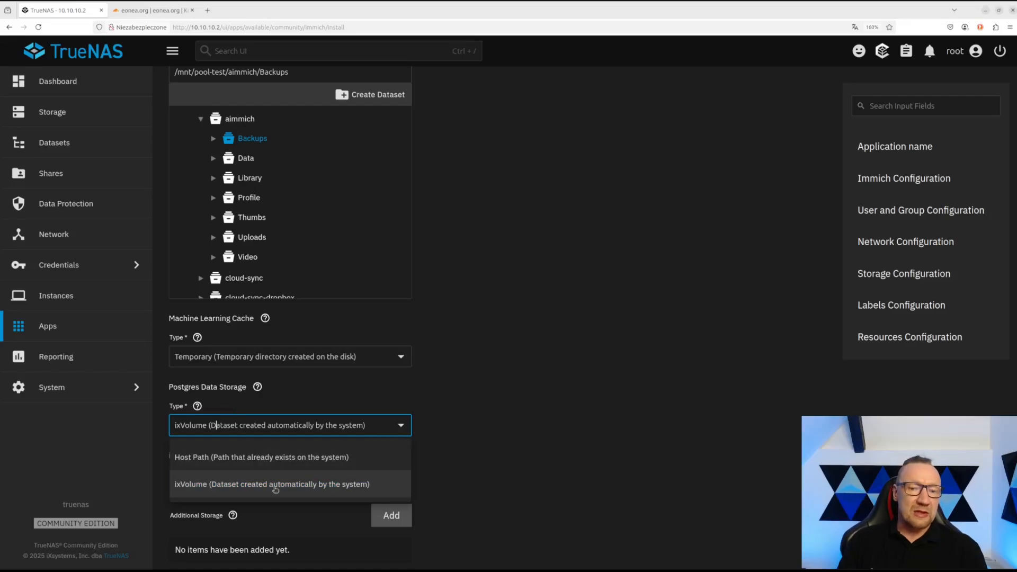
pyautogui.click(258, 459)
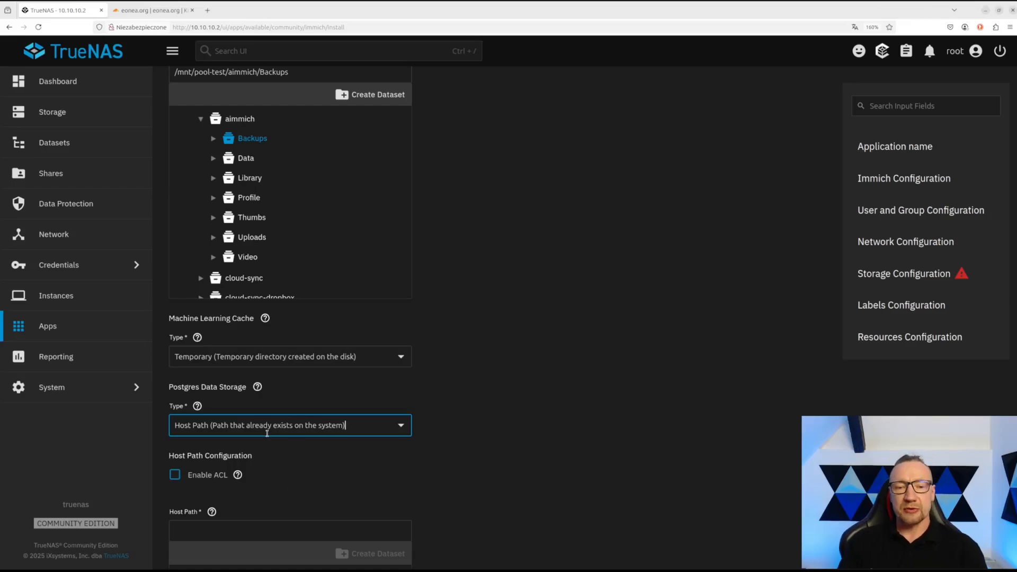
pyautogui.scroll(-2, 227, 447)
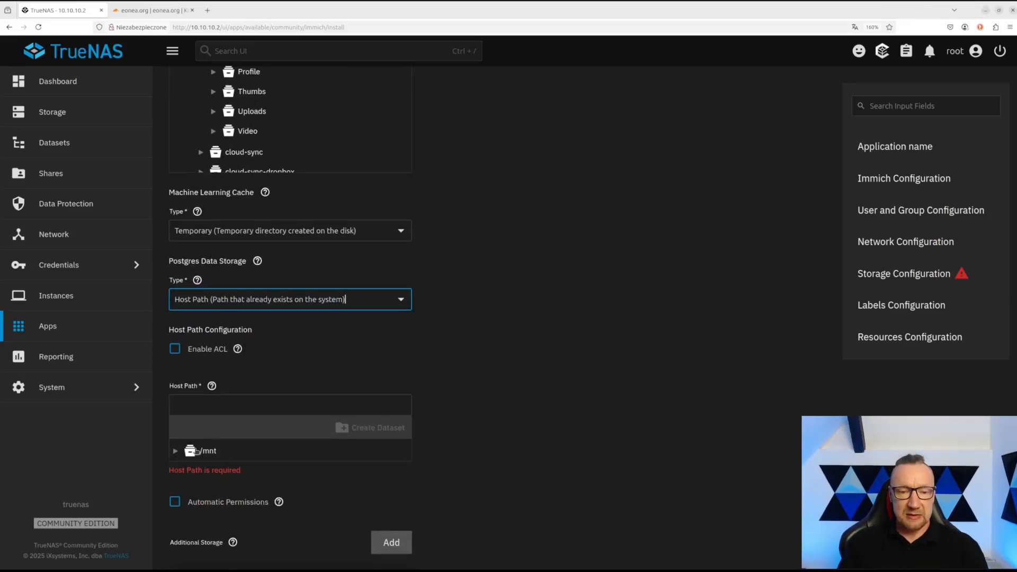
pyautogui.click(176, 451)
pyautogui.click(188, 471)
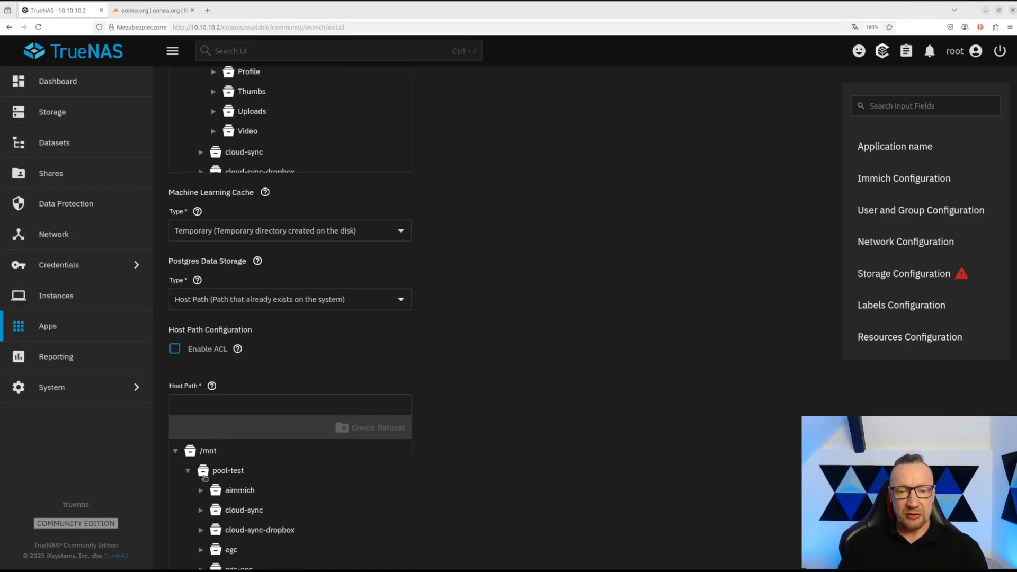
pyautogui.click(202, 492)
pyautogui.scroll(-2, 297, 466)
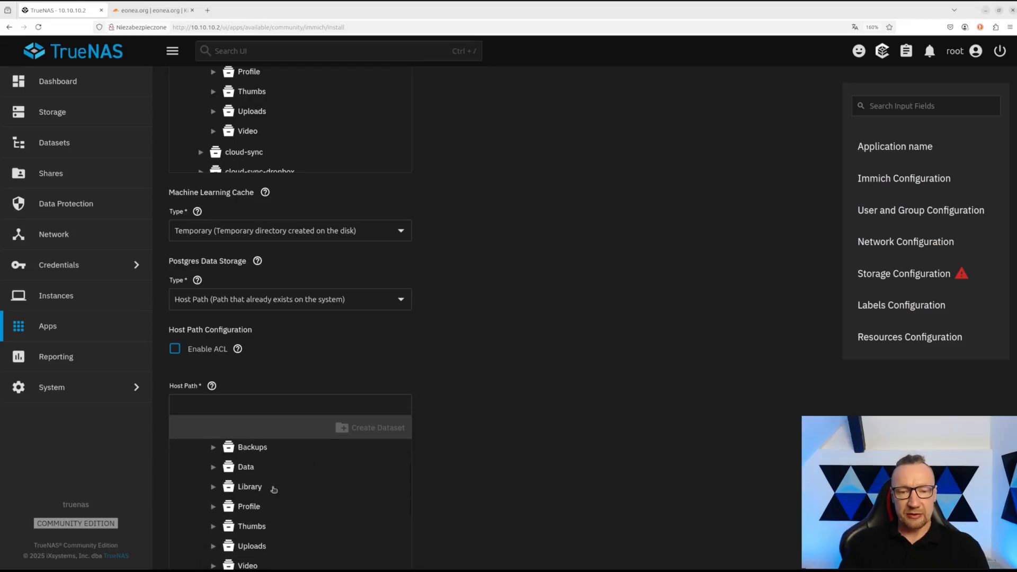
pyautogui.click(271, 469)
pyautogui.scroll(-3, 470, 418)
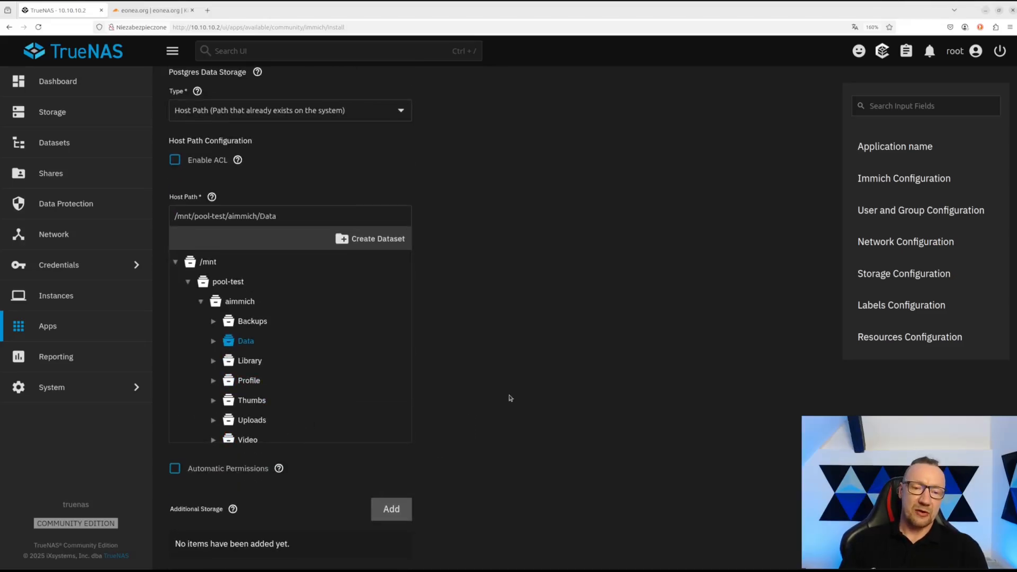
pyautogui.click(174, 469)
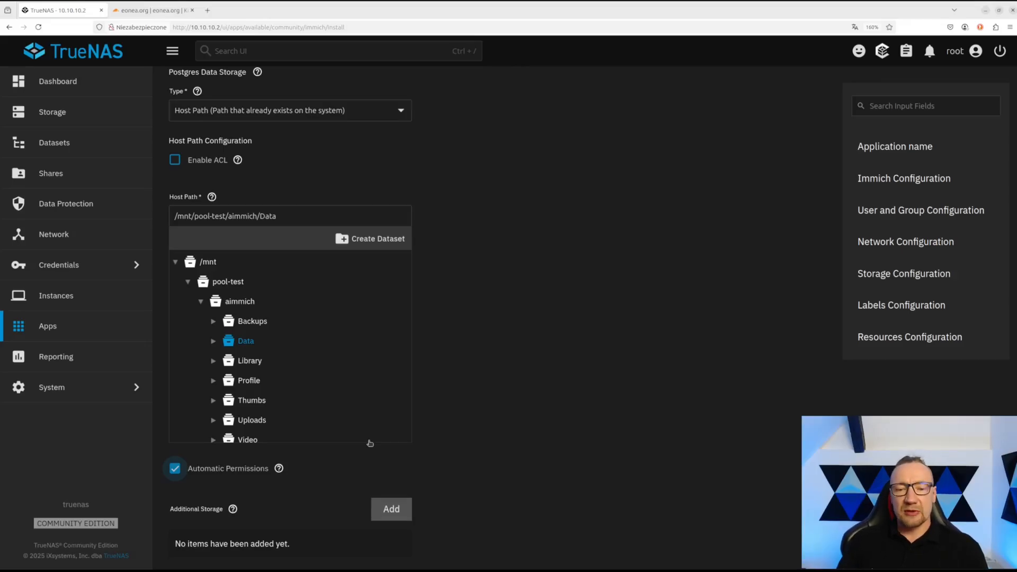
pyautogui.scroll(-10, 368, 443)
pyautogui.scroll(-7, 475, 424)
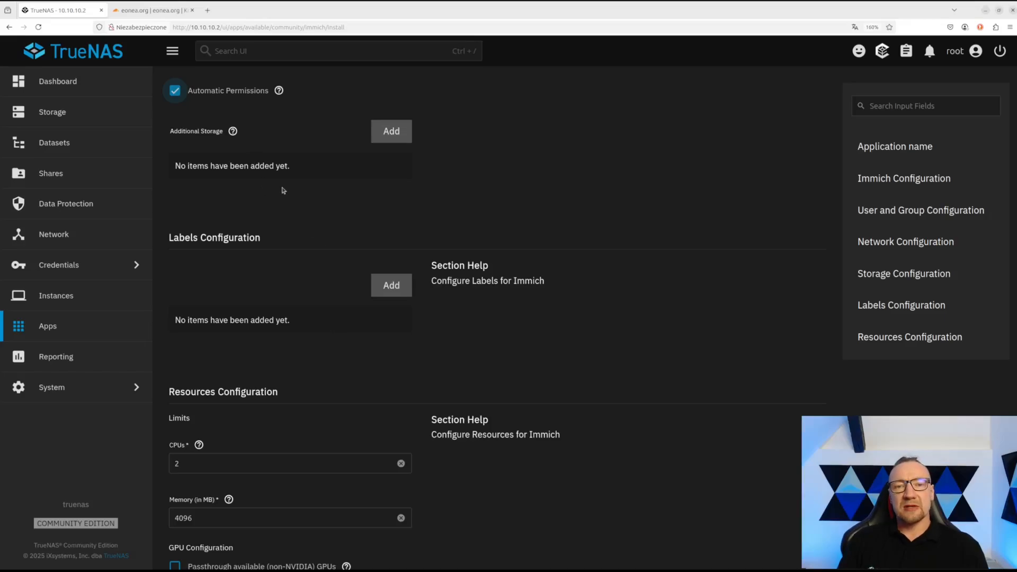
# - Keep Immich's limits at 8 CPUs and 8192 MB memory and enable non-NVIDIA GPU passthrough
pyautogui.moveTo(288, 166); pyautogui.dragTo(174, 170)
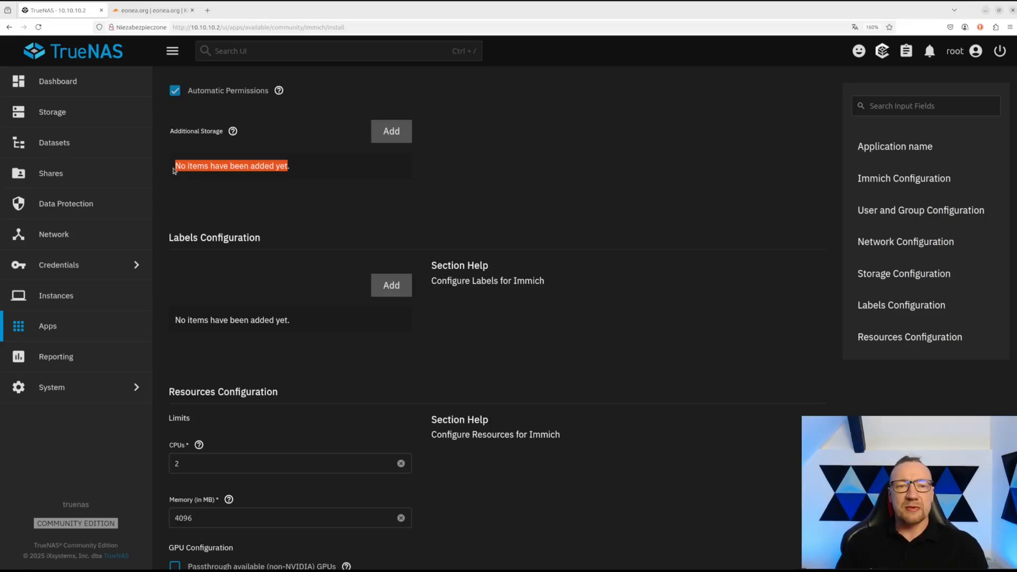
pyautogui.scroll(-2, 273, 280)
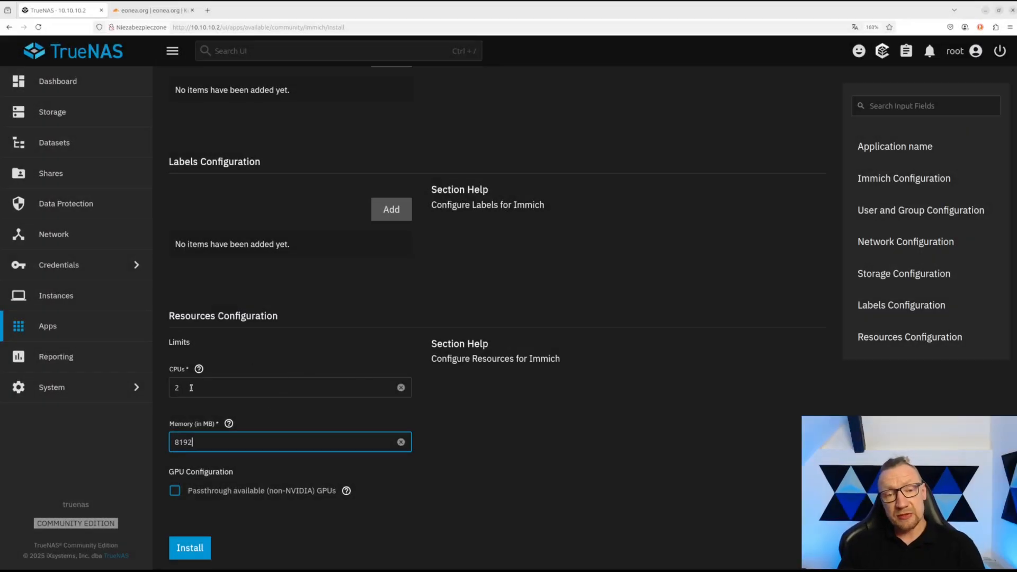
pyautogui.doubleClick(192, 388)
pyautogui.write('8')
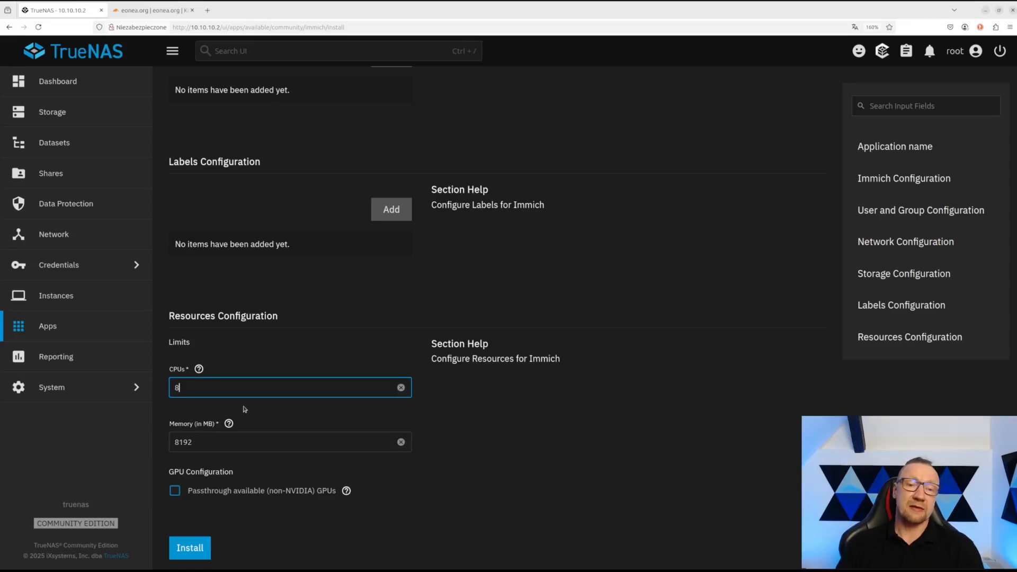
pyautogui.press('Tab')
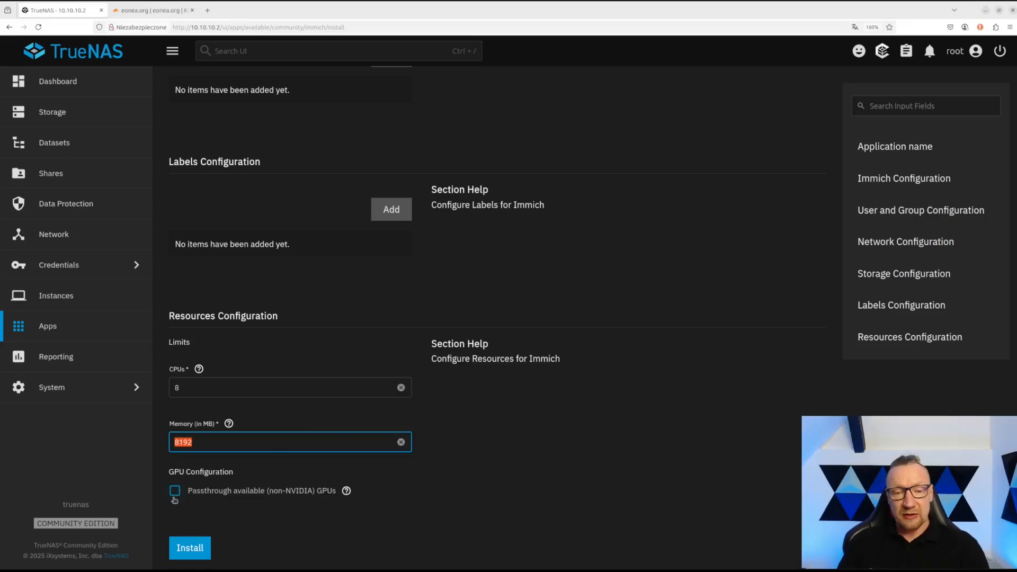
pyautogui.click(175, 494)
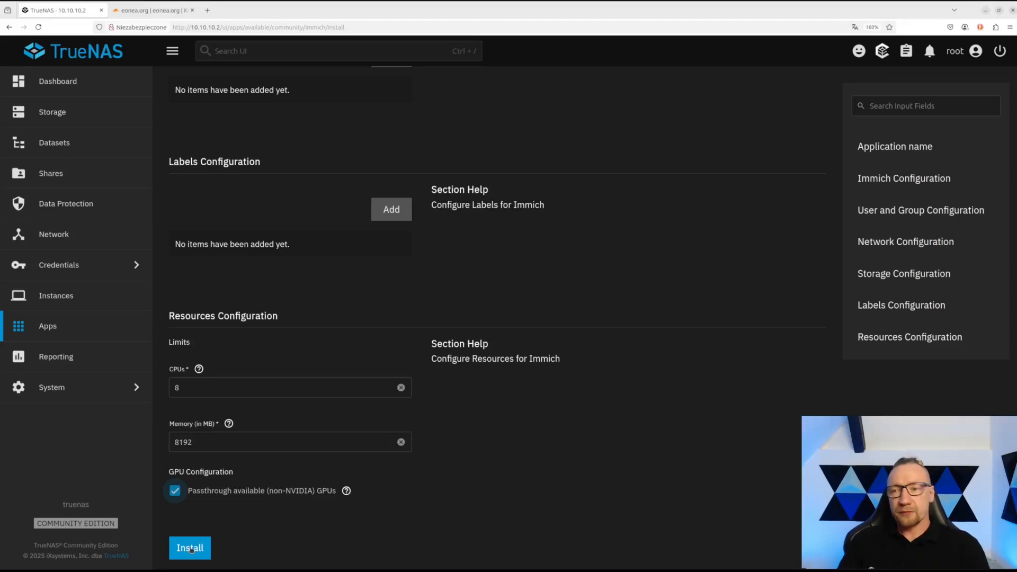
# - Install Immich and check its workload host port 30041 and container port
pyautogui.click(191, 550)
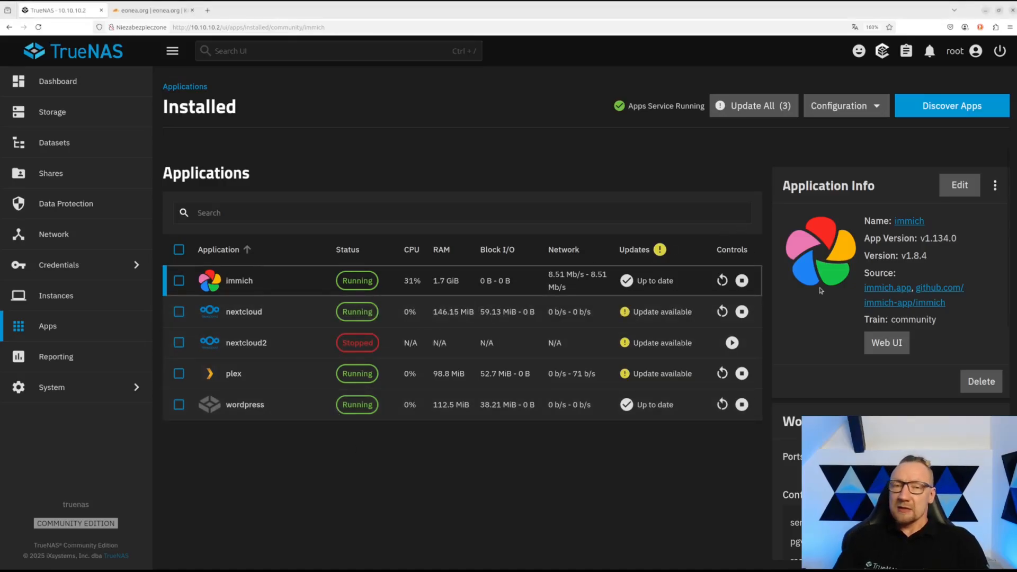
pyautogui.scroll(-5, 821, 291)
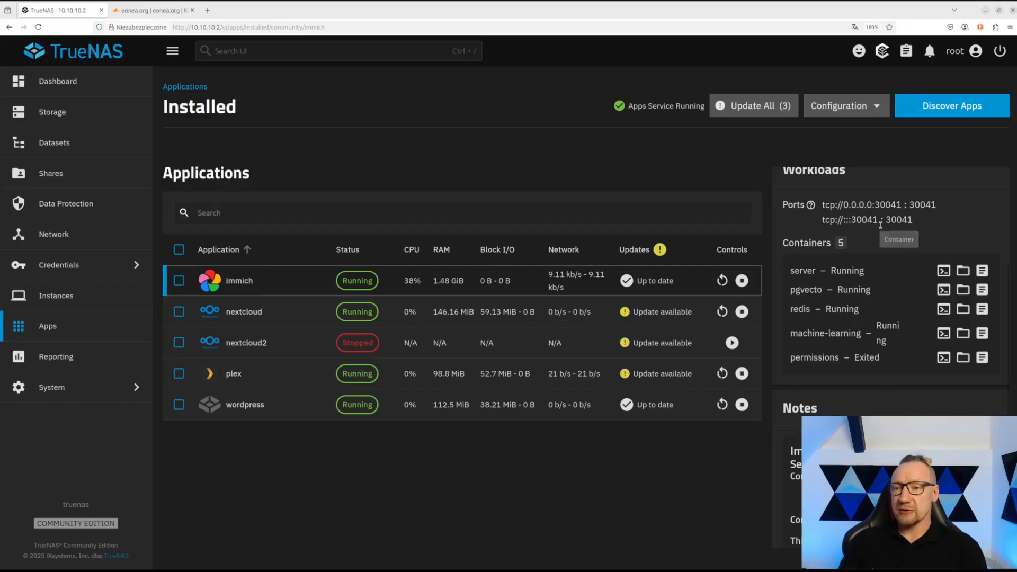
pyautogui.moveTo(875, 205); pyautogui.dragTo(902, 205)
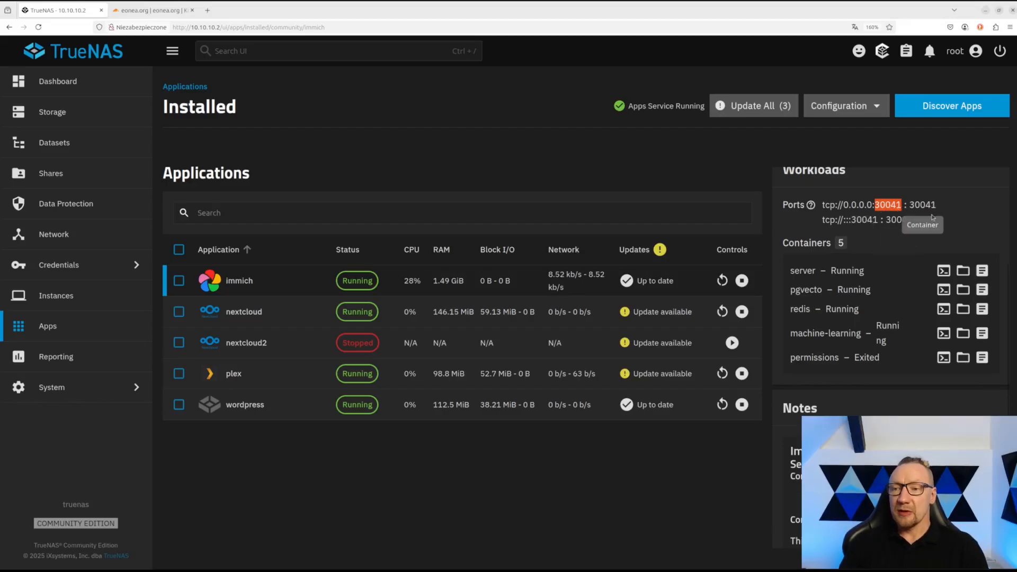
pyautogui.moveTo(914, 205); pyautogui.dragTo(937, 205)
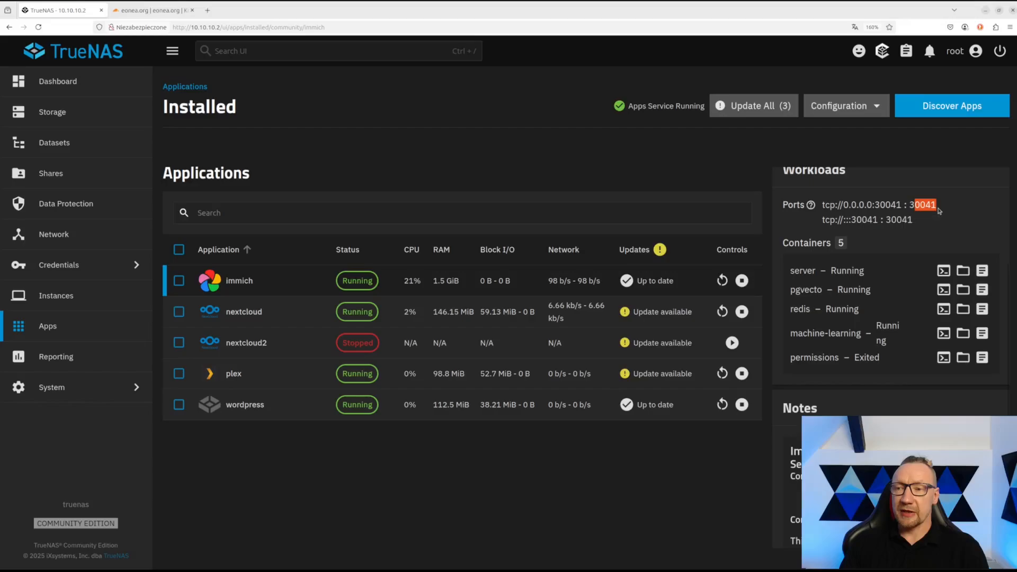
# - Review the Immich server, pgvecto and other containers, then open the Immich web UI
pyautogui.moveTo(792, 271); pyautogui.dragTo(817, 270)
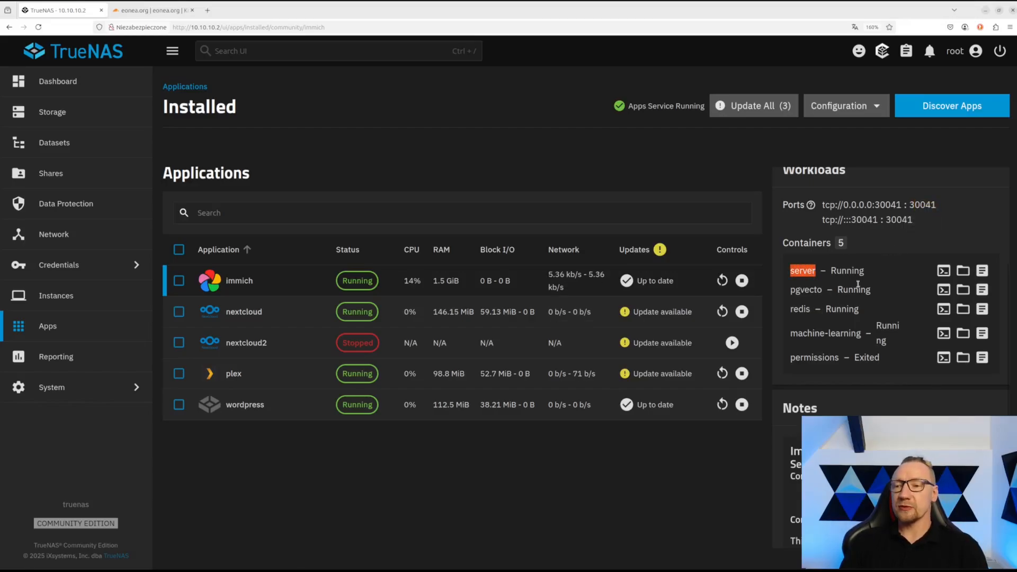
pyautogui.moveTo(791, 290); pyautogui.dragTo(845, 335)
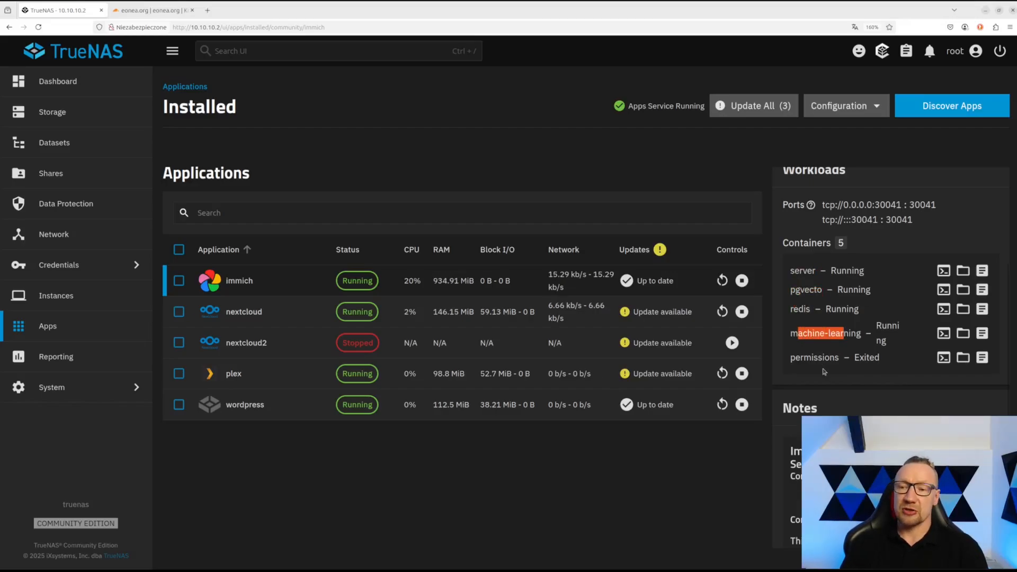
pyautogui.moveTo(801, 359); pyautogui.dragTo(836, 360)
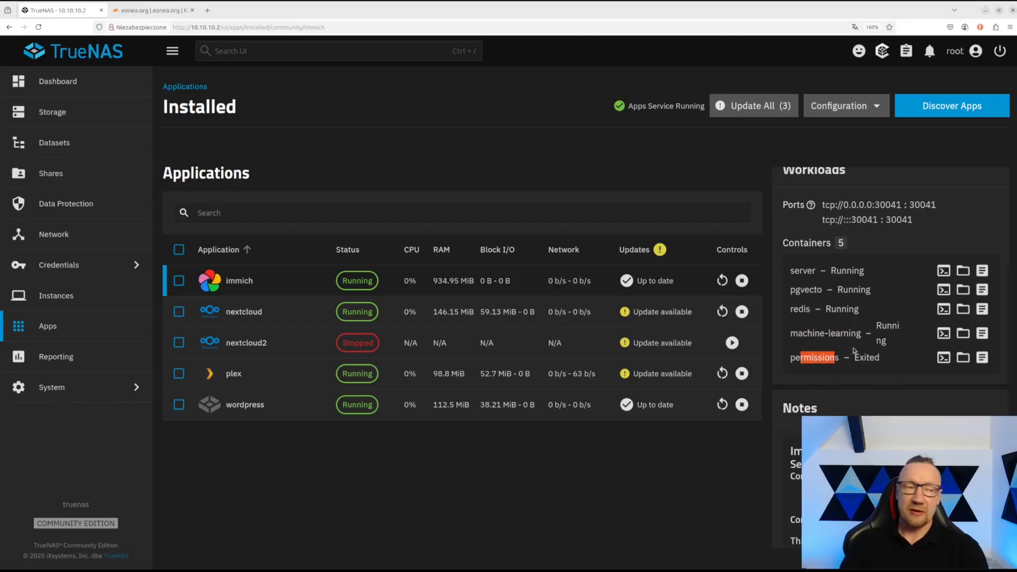
pyautogui.scroll(-5, 853, 342)
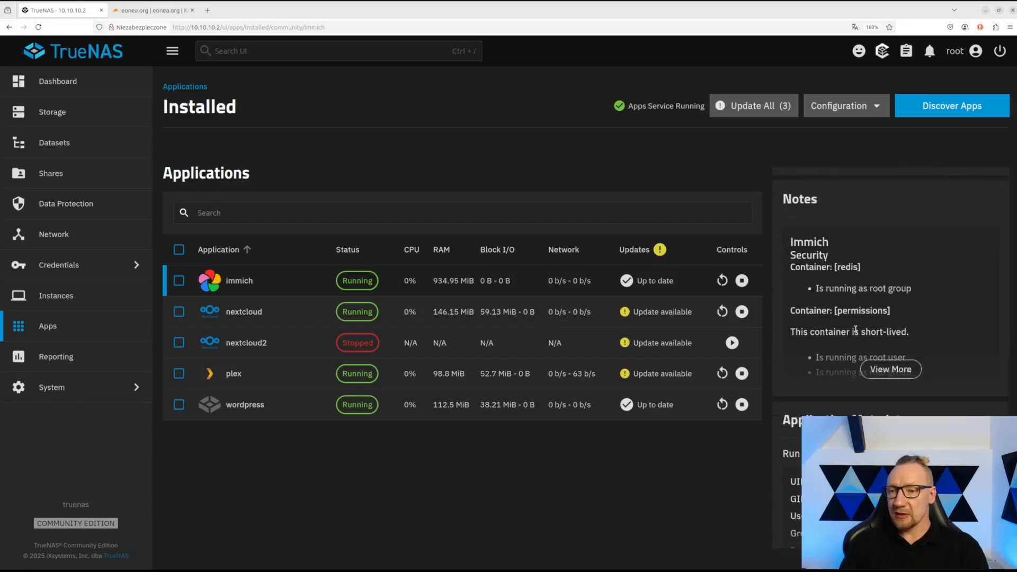
pyautogui.scroll(6, 882, 301)
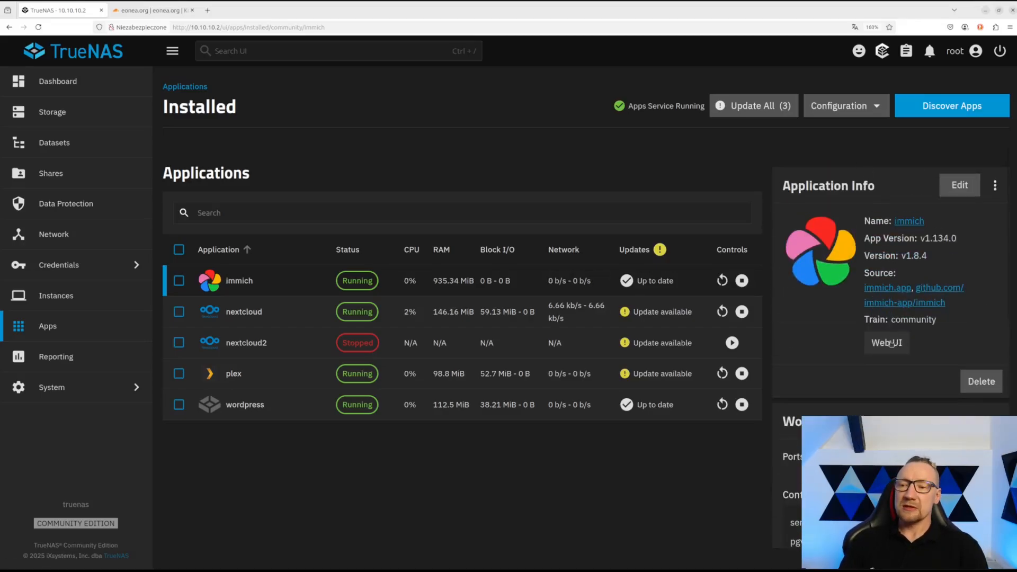
pyautogui.click(887, 343)
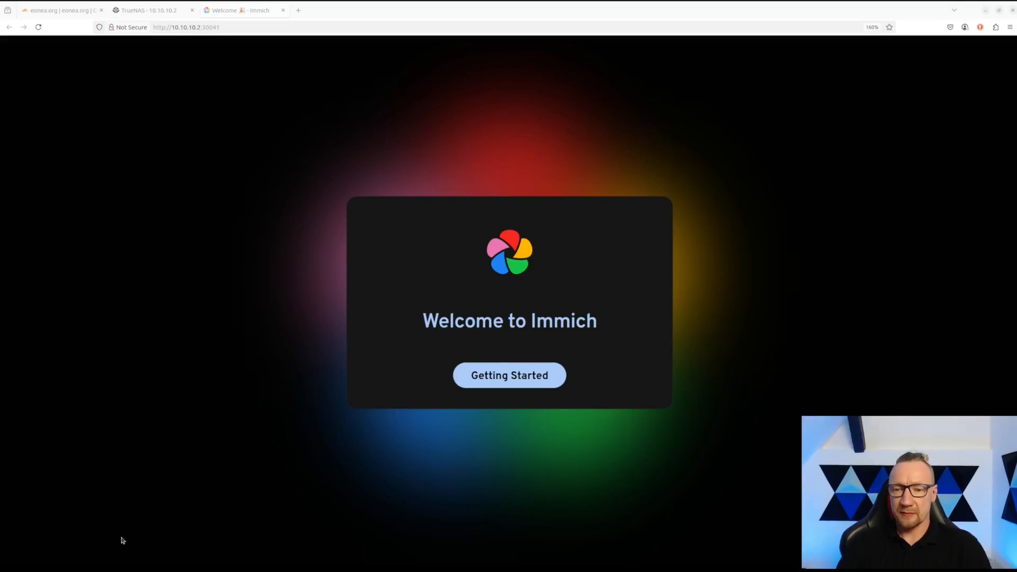
# - Register the admin account with an e-mail, password, password confirmation and display name
pyautogui.click(532, 374)
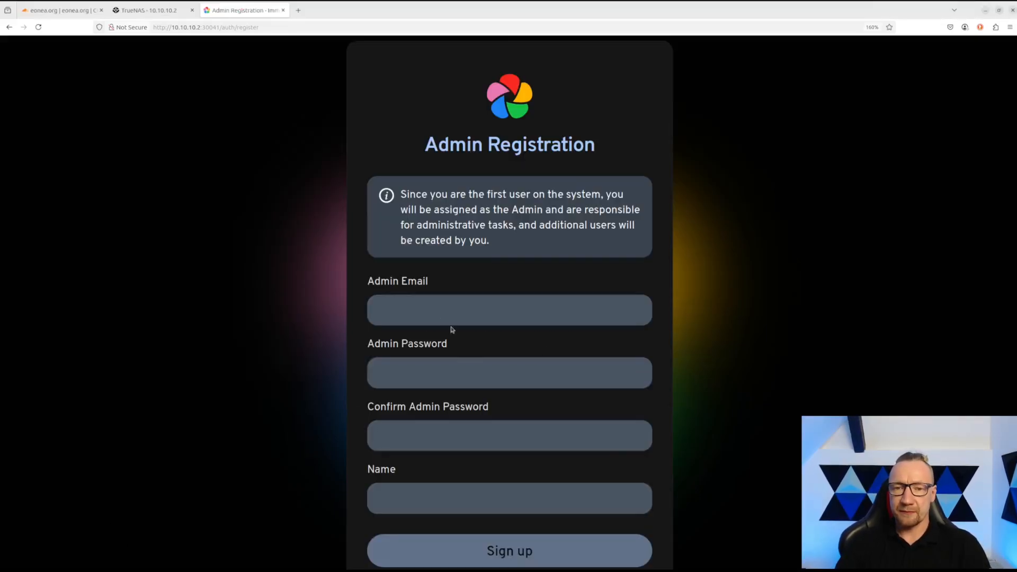
pyautogui.click(429, 311)
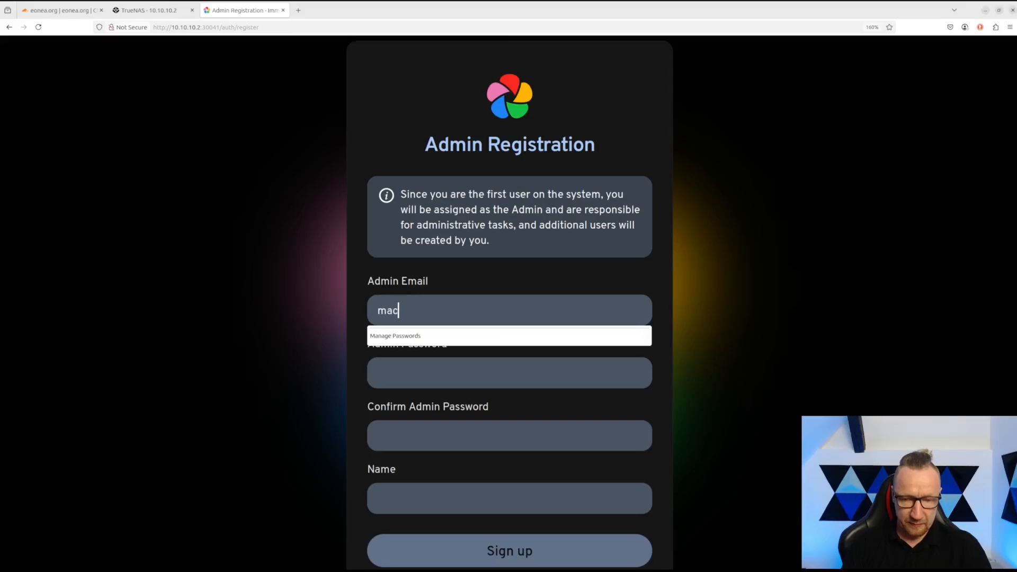
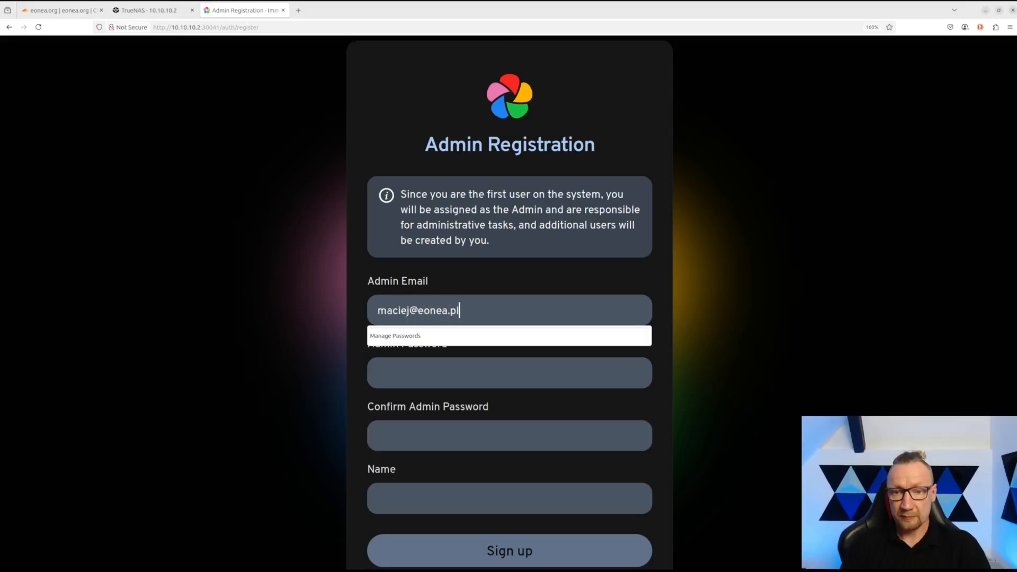
pyautogui.press('Tab')
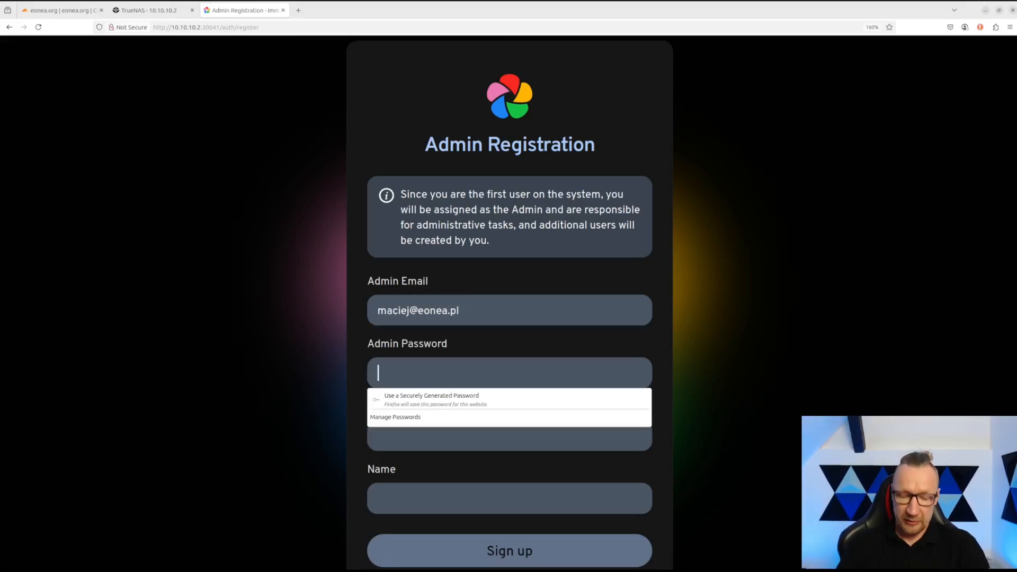
pyautogui.write('••••••••')
pyautogui.press('Tab')
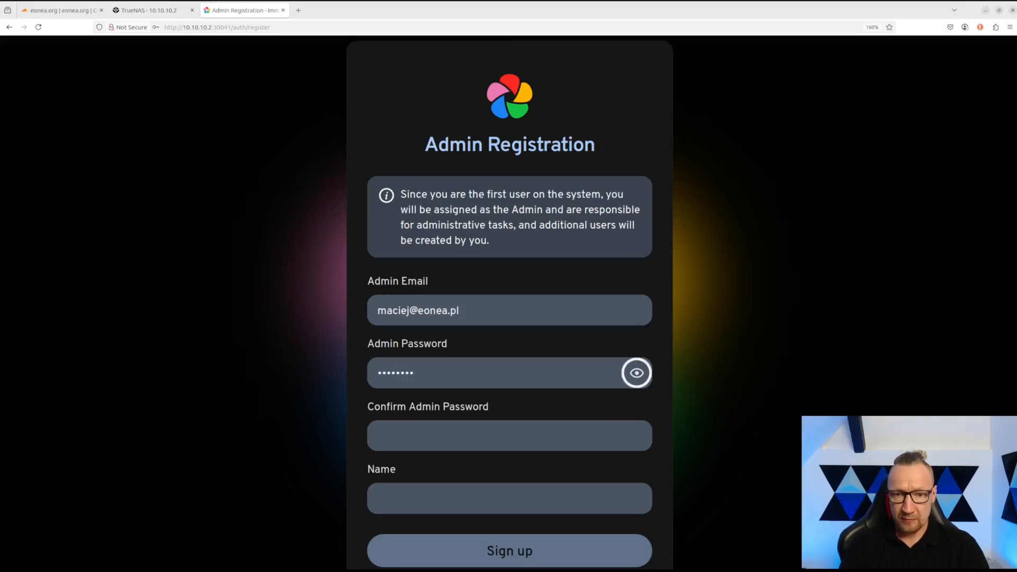
pyautogui.press('Tab')
pyautogui.write('••••••••')
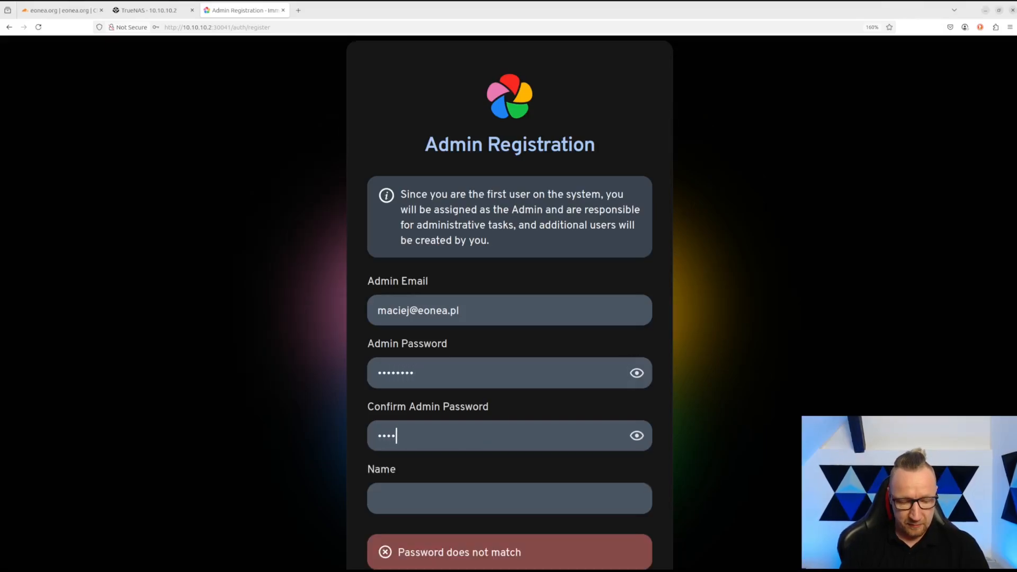
pyautogui.click(449, 491)
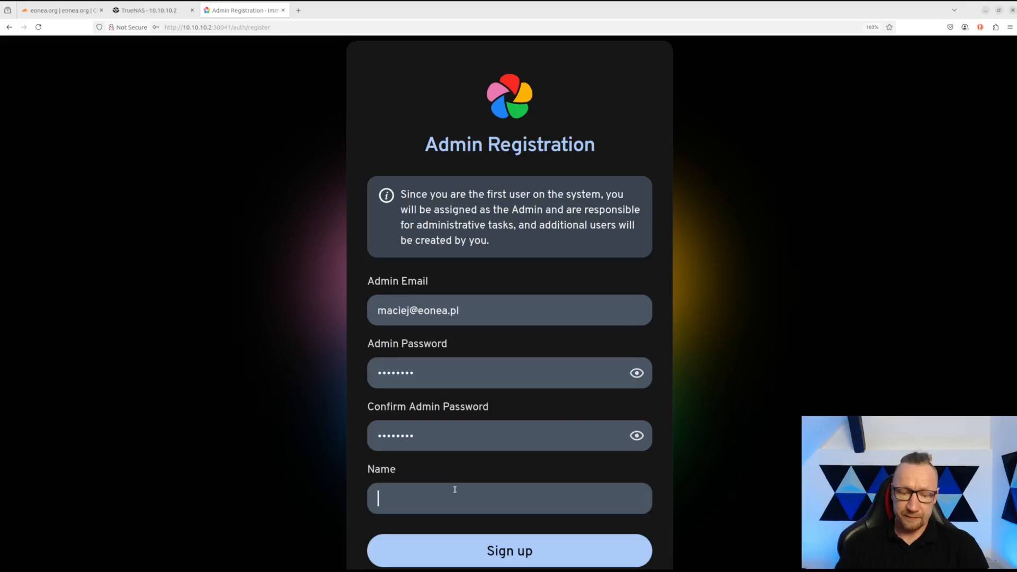
pyautogui.write('maciej')
pyautogui.scroll(-1, 477, 508)
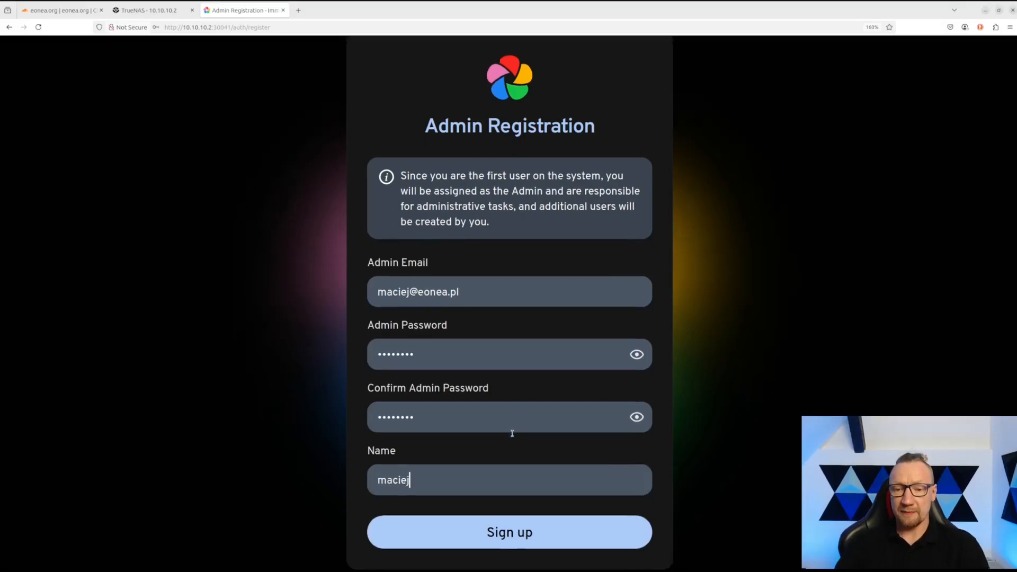
pyautogui.click(517, 530)
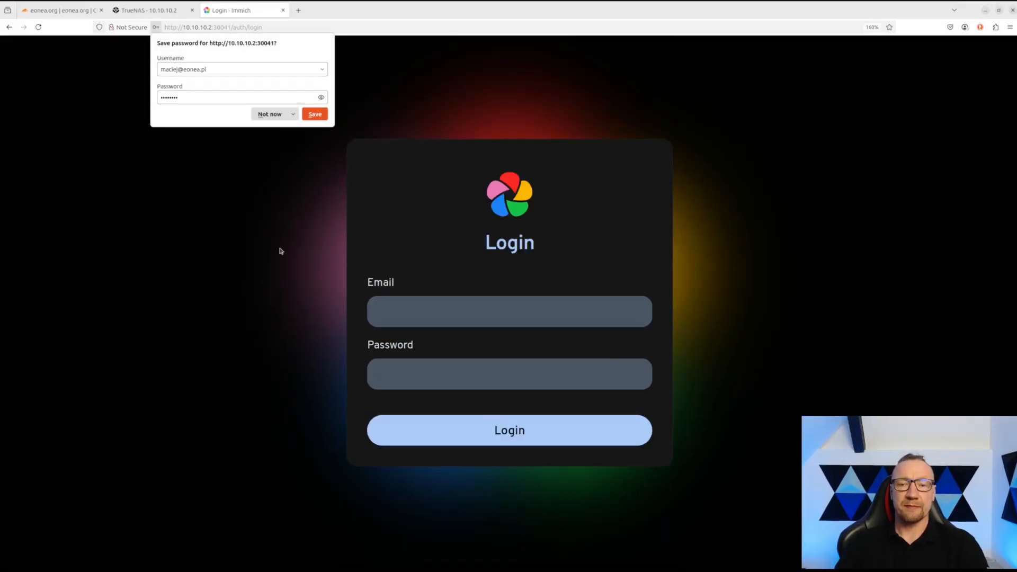
# - Sign in to Immich with the new admin e-mail and password
pyautogui.click(417, 317)
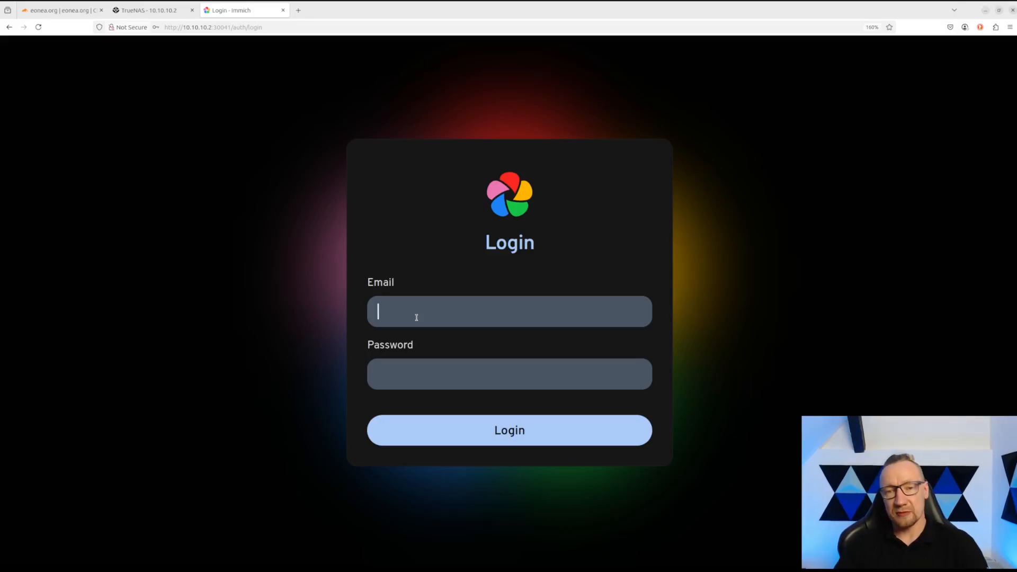
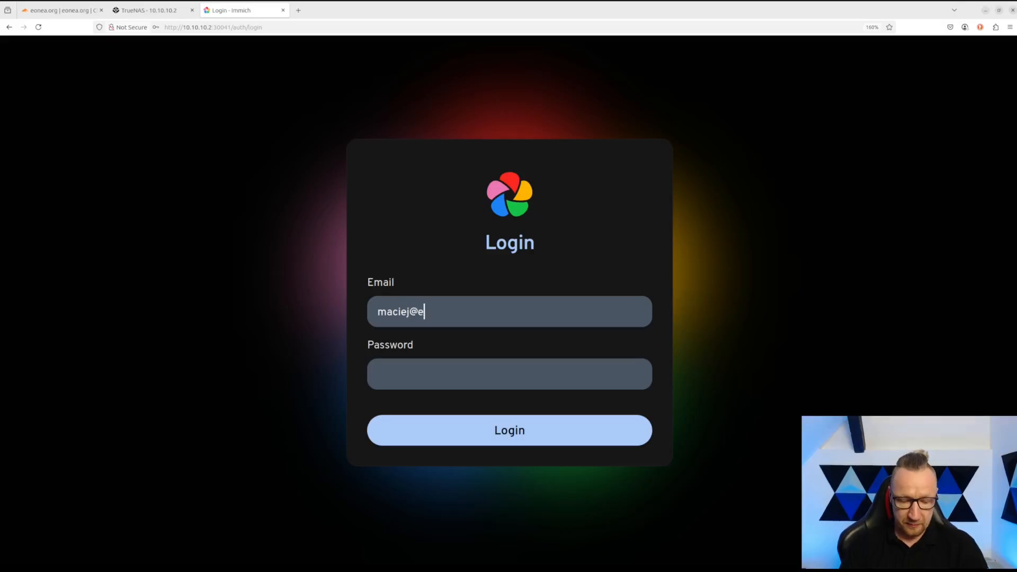
pyautogui.press('Tab')
pyautogui.write('********')
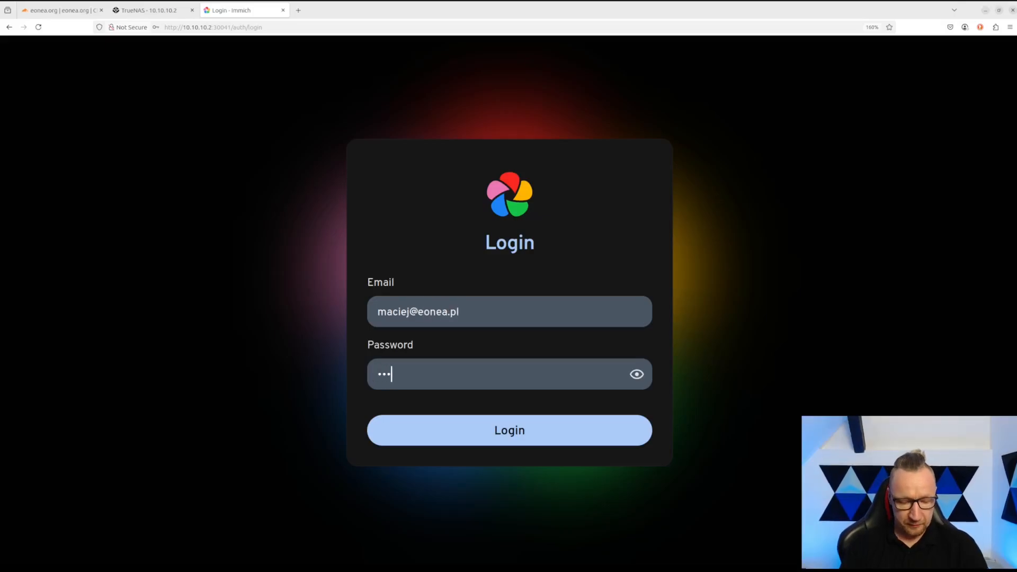
pyautogui.press('Return')
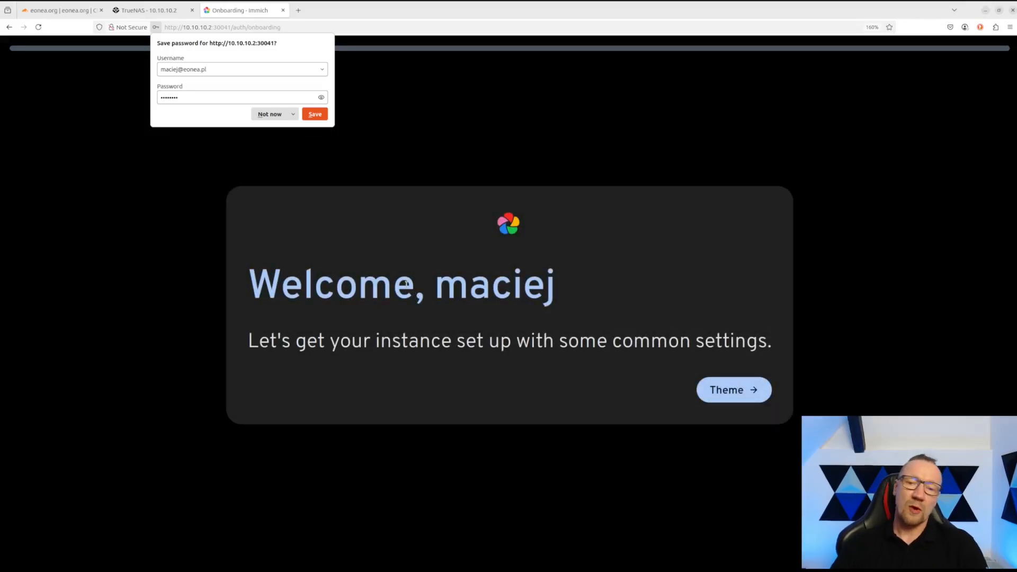
# - Advance onboarding past the theme and privacy steps and enable the storage template engine
pyautogui.click(727, 390)
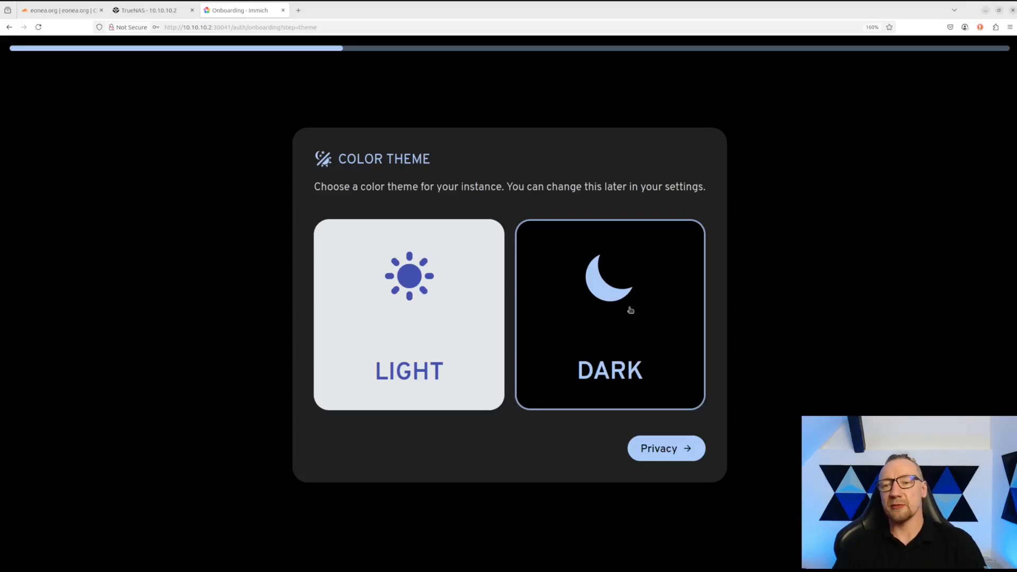
pyautogui.click(672, 452)
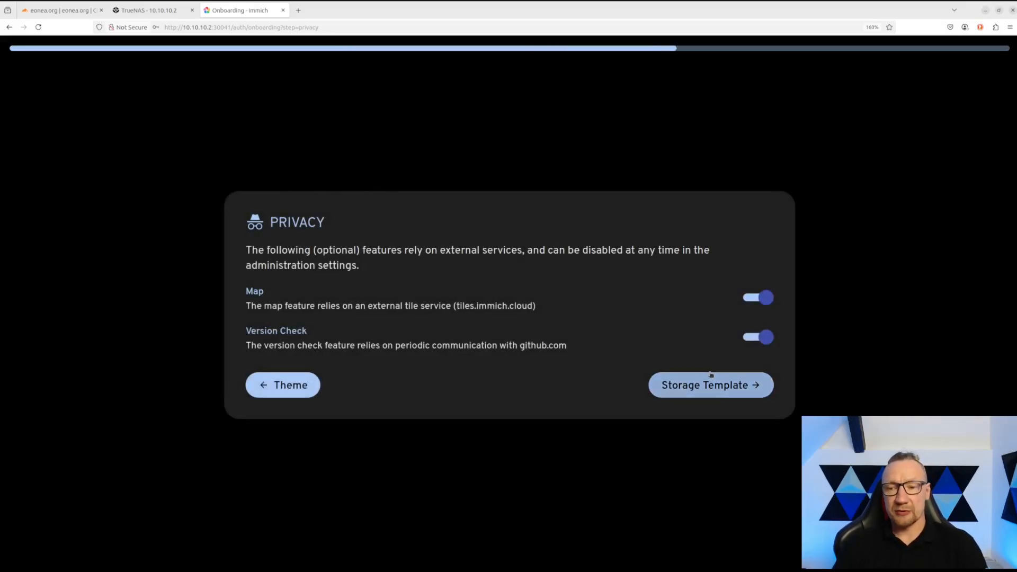
pyautogui.click(718, 388)
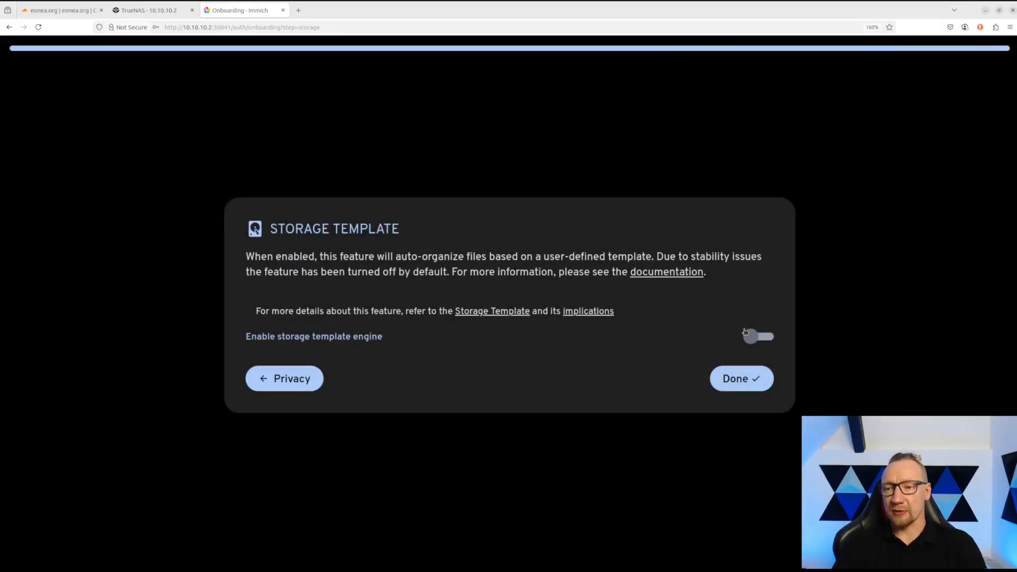
pyautogui.click(760, 338)
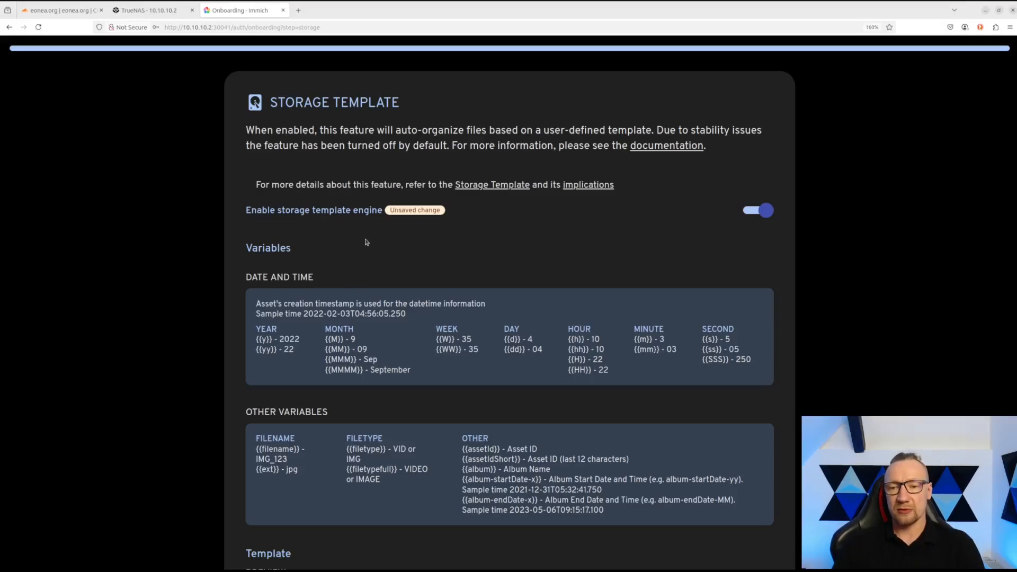
pyautogui.scroll(-3, 385, 287)
pyautogui.scroll(-3, 385, 287)
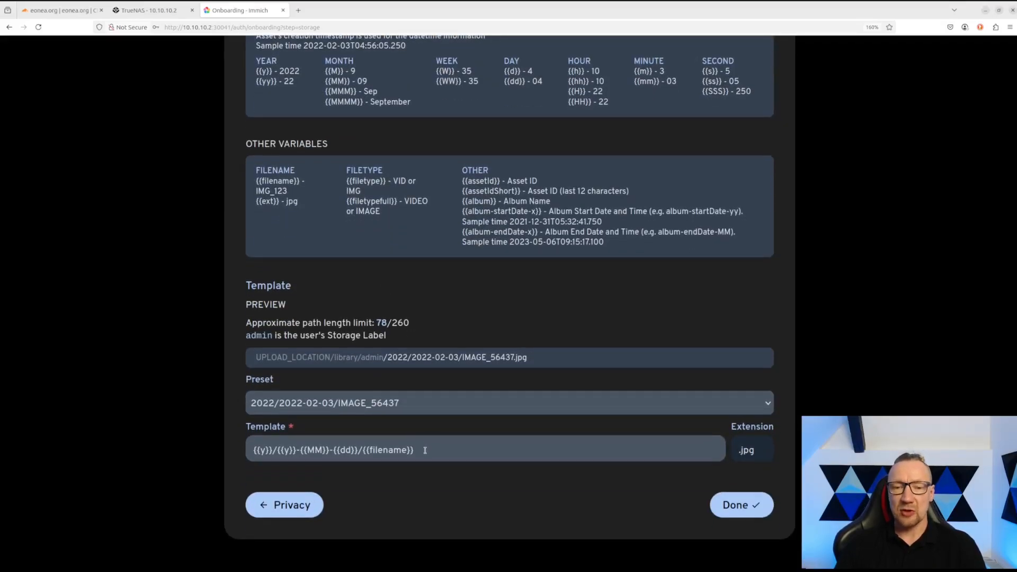
pyautogui.moveTo(425, 448); pyautogui.dragTo(251, 455)
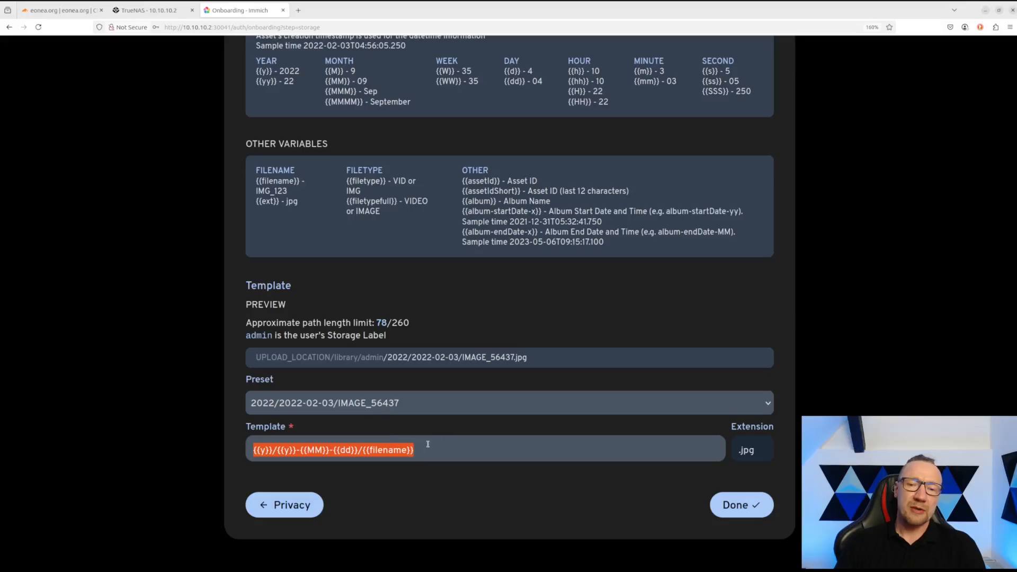
pyautogui.scroll(6, 448, 408)
pyautogui.scroll(-6, 418, 276)
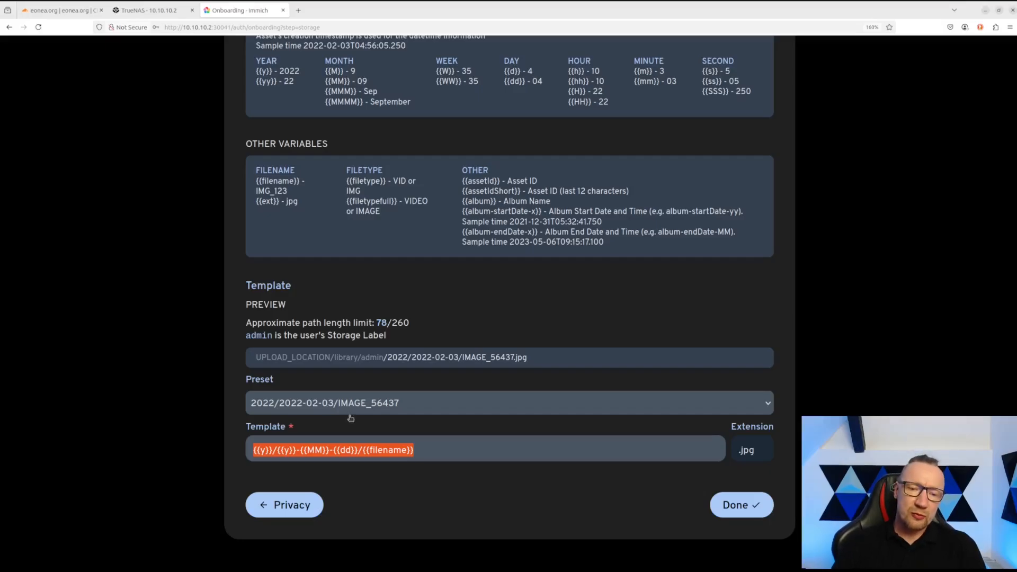
# - Keep the default year/date storage template preset and finish onboarding, saving the settings
pyautogui.click(394, 406)
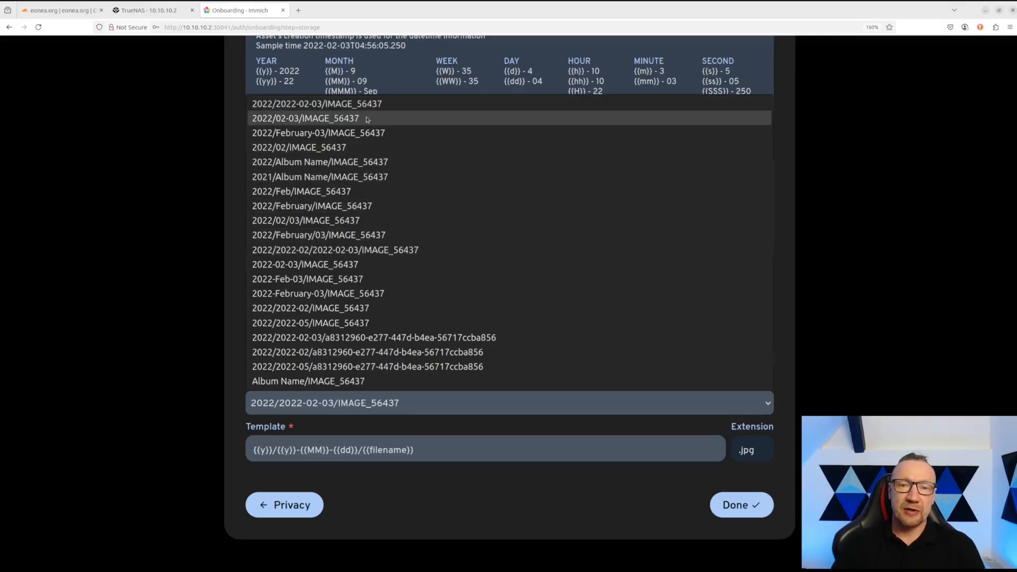
pyautogui.click(364, 408)
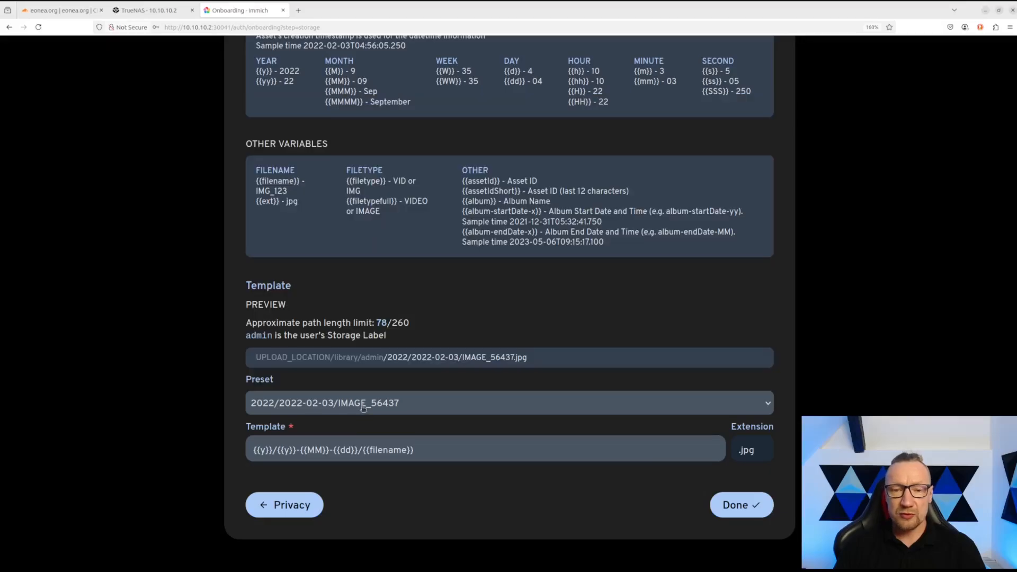
pyautogui.click(363, 409)
pyautogui.click(362, 409)
pyautogui.click(362, 408)
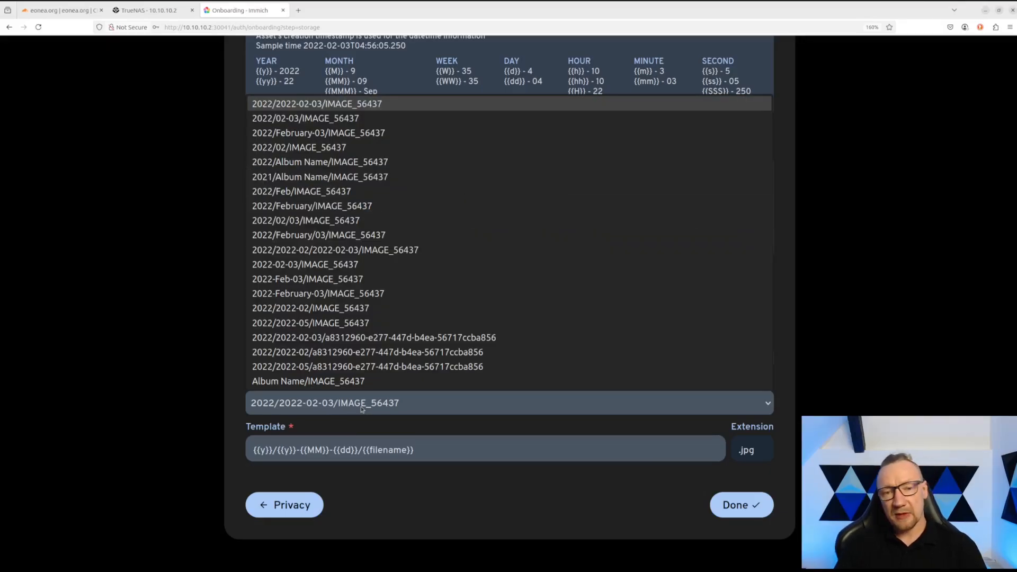
pyautogui.click(362, 409)
pyautogui.click(363, 409)
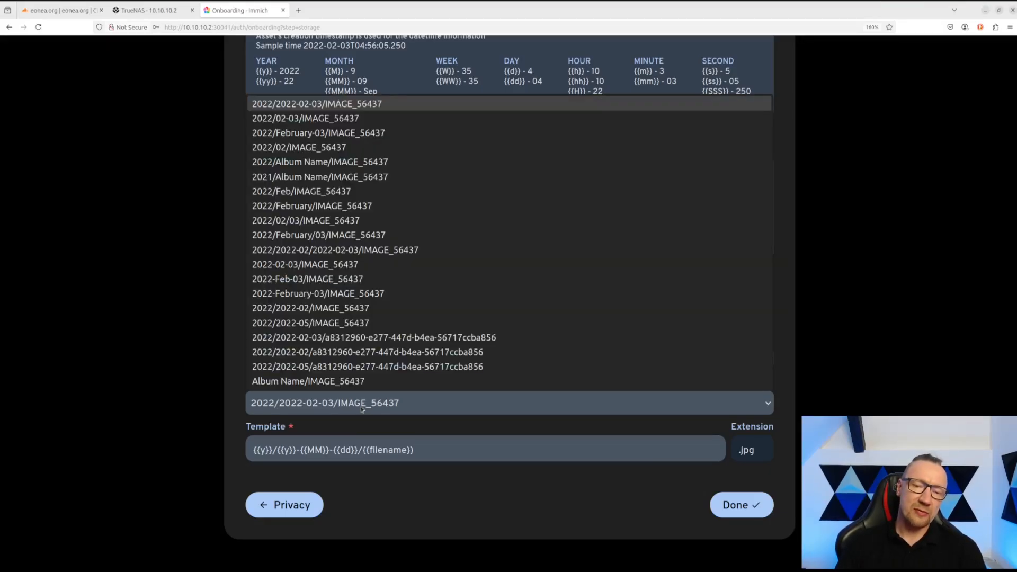
pyautogui.click(362, 409)
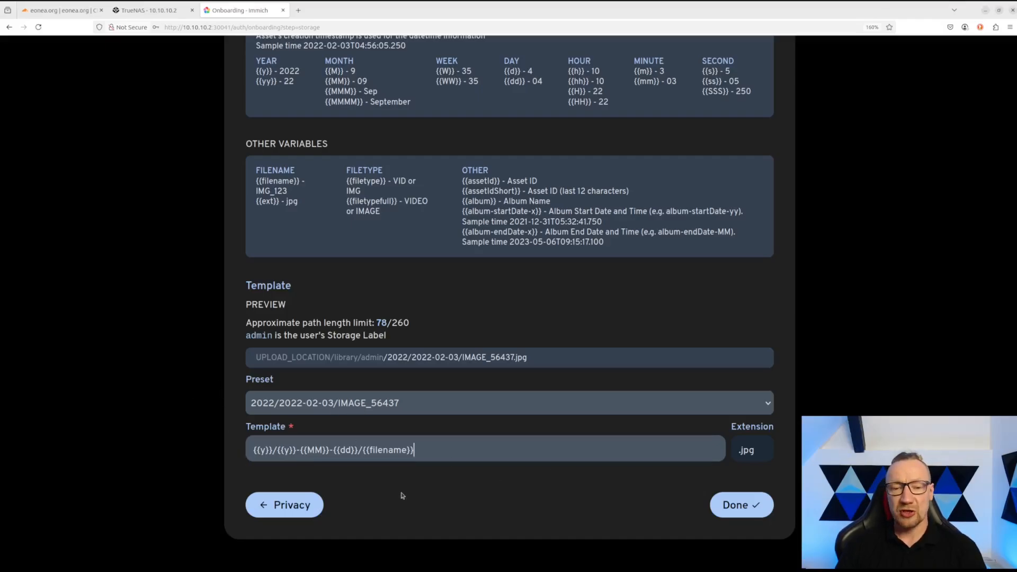
pyautogui.scroll(5, 675, 401)
pyautogui.scroll(-5, 674, 401)
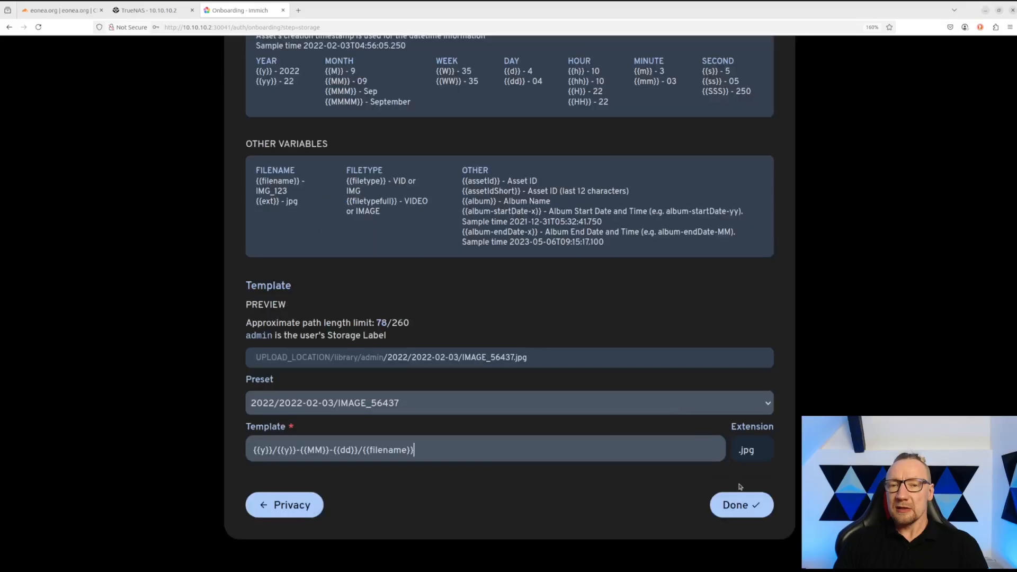
pyautogui.click(742, 505)
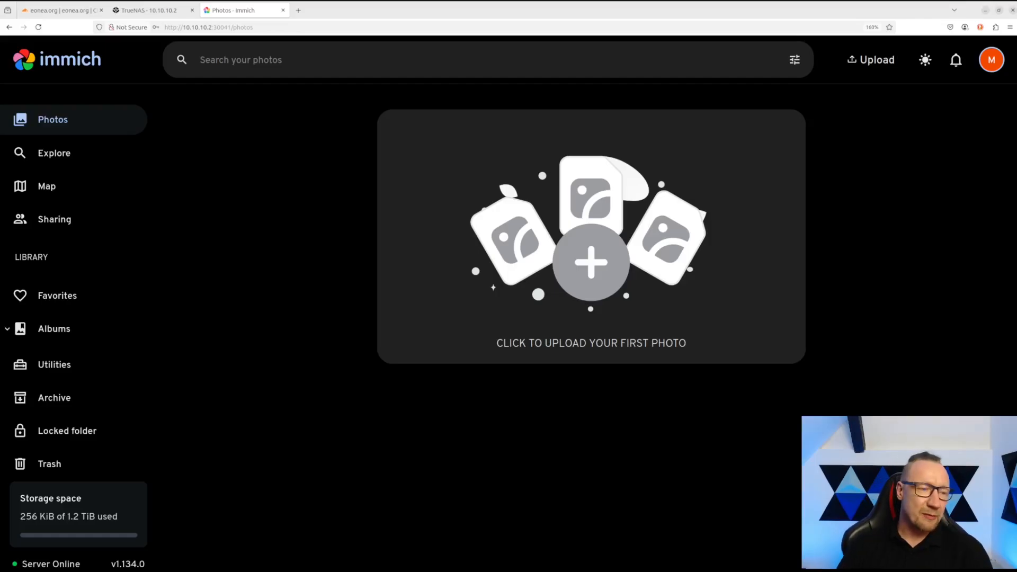
# - Drop the 38 photos and videos onto the page and raise upload concurrency to 8
pyautogui.moveTo(275, 571); pyautogui.dragTo(283, 284)
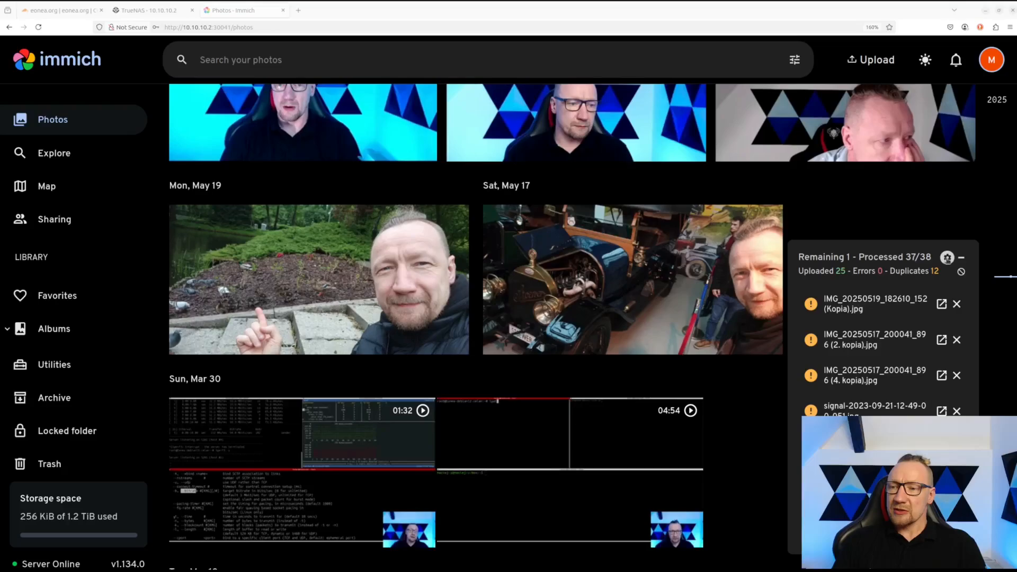
pyautogui.click(948, 258)
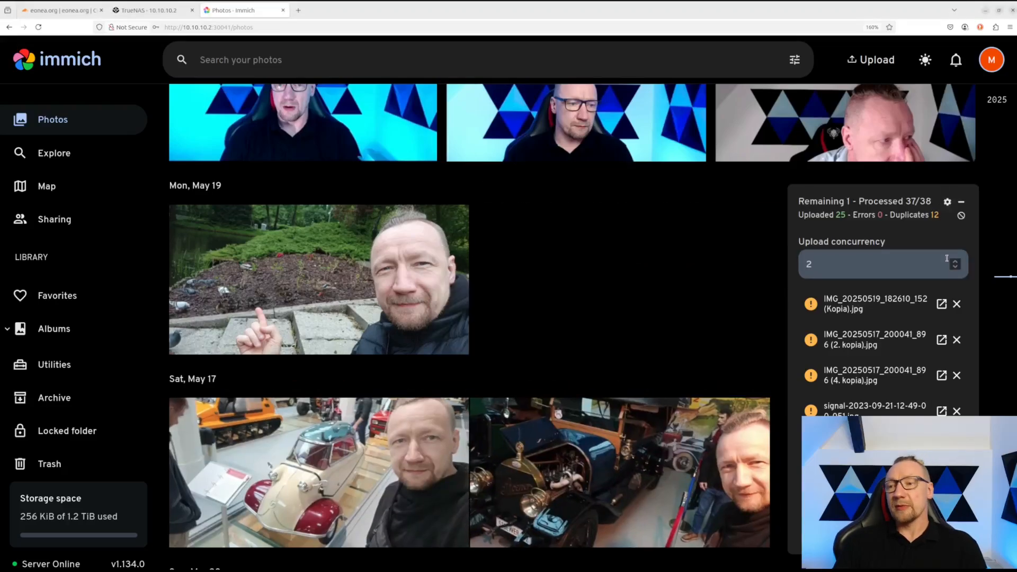
pyautogui.doubleClick(834, 259)
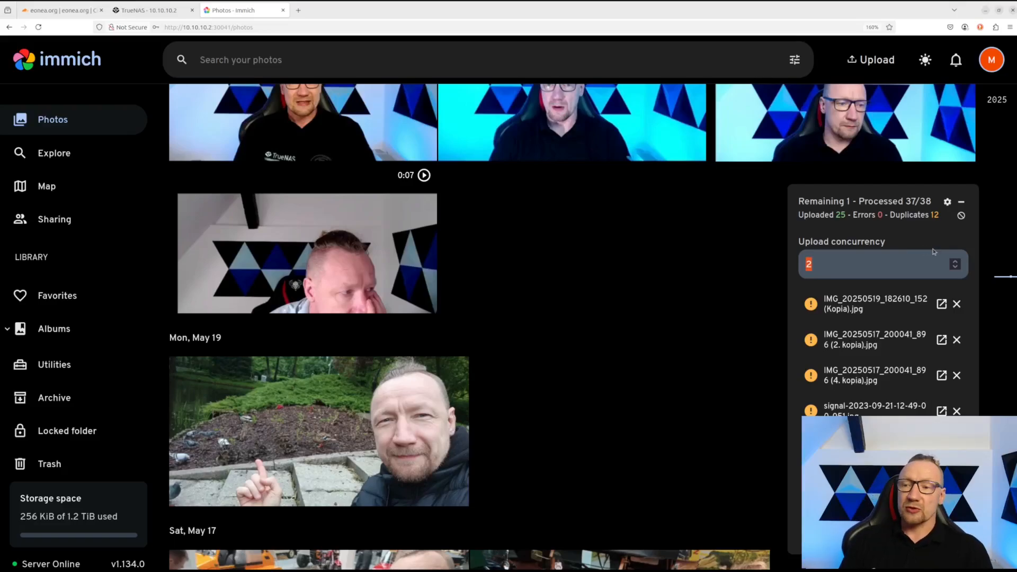
pyautogui.click(955, 263)
pyautogui.doubleClick(956, 263)
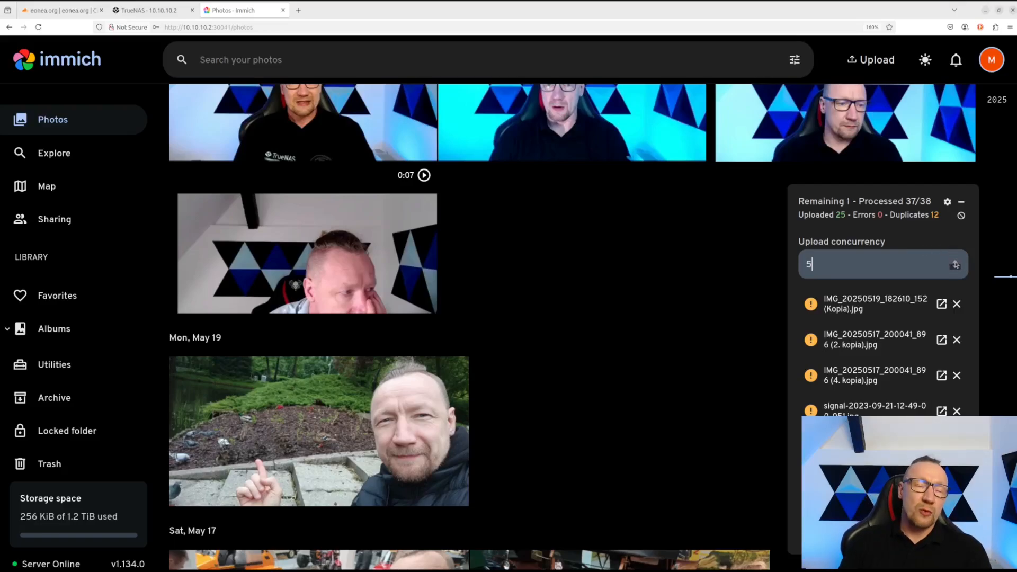
pyautogui.click(955, 263)
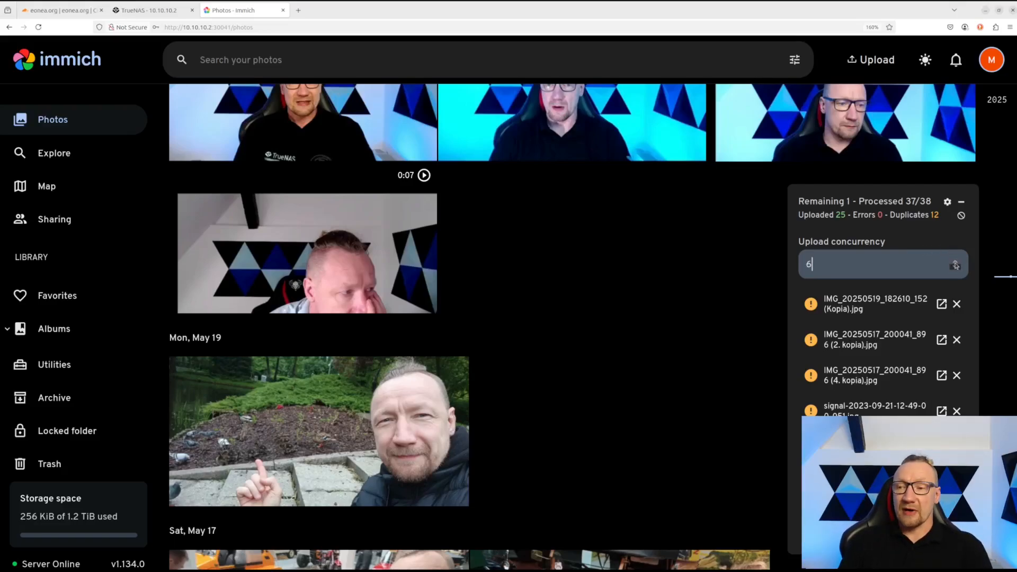
pyautogui.doubleClick(955, 264)
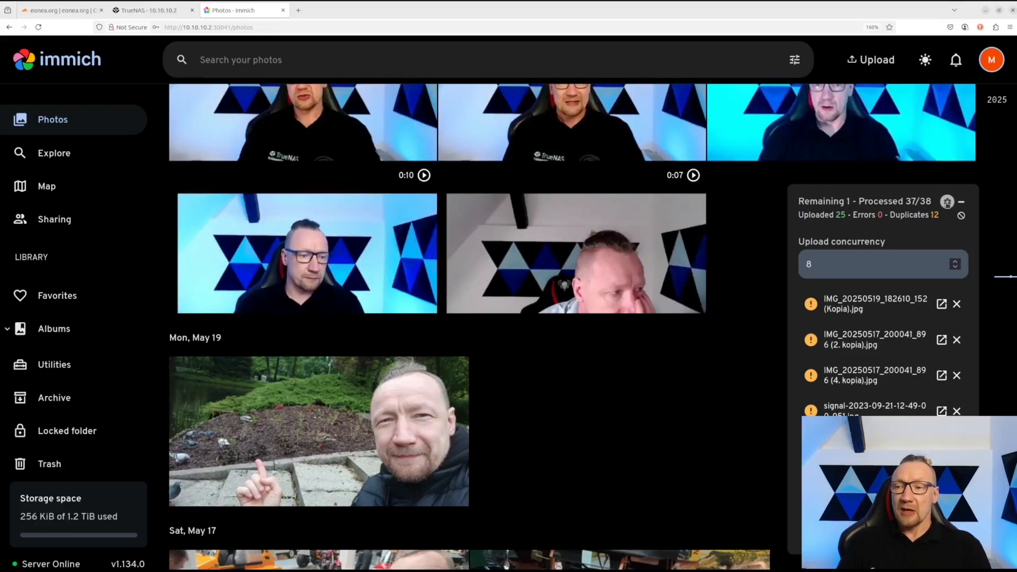
pyautogui.click(962, 215)
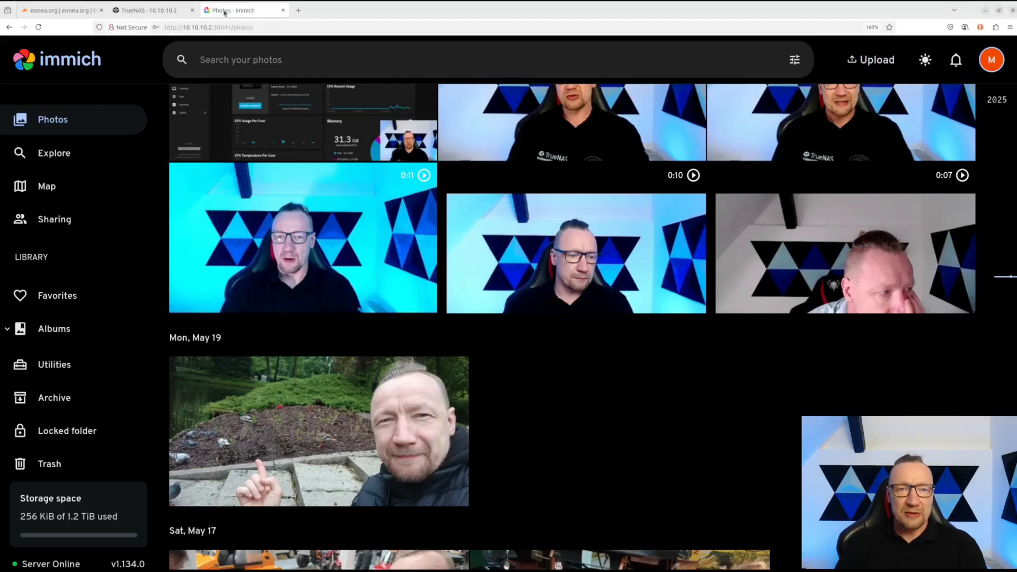
pyautogui.moveTo(166, 13)
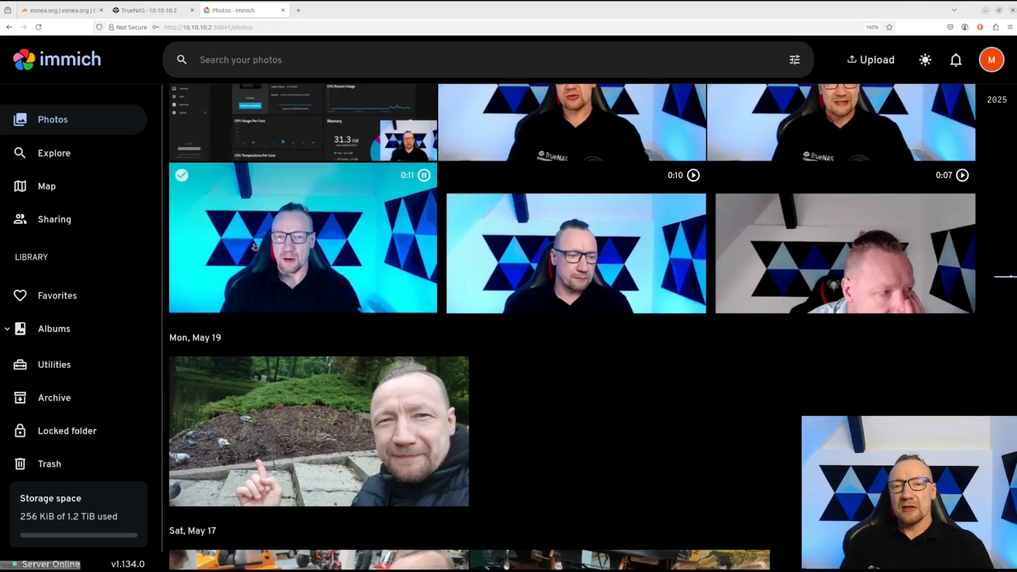
pyautogui.scroll(3, 257, 257)
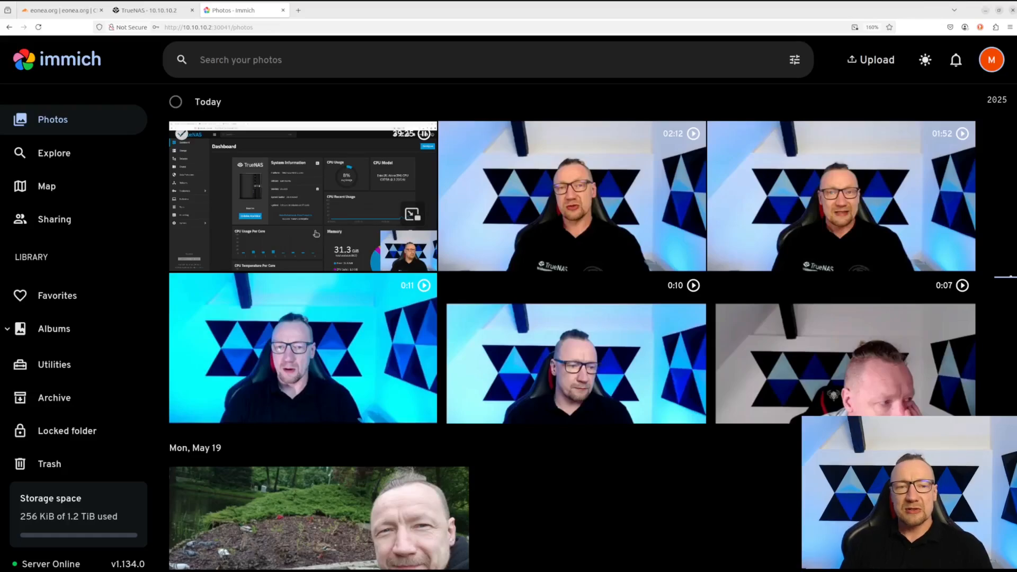
pyautogui.scroll(-15, 318, 254)
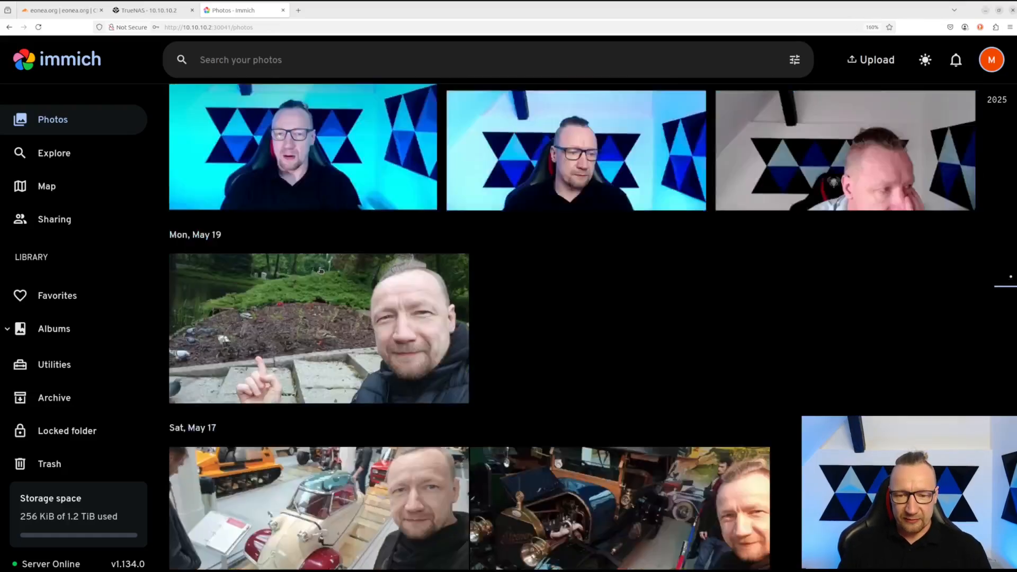
pyautogui.scroll(-5, 320, 272)
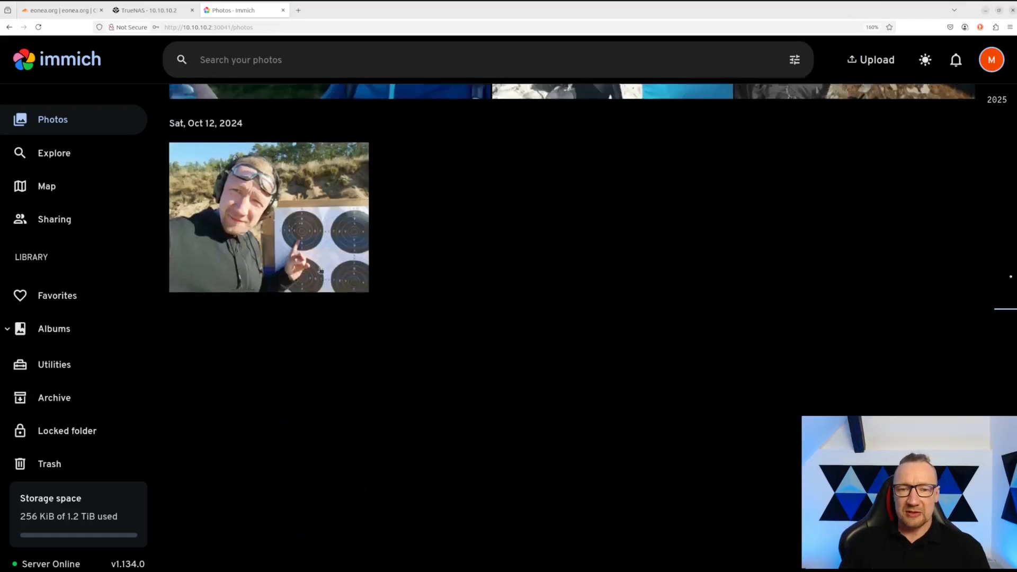
pyautogui.scroll(5, 320, 271)
pyautogui.scroll(15, 320, 271)
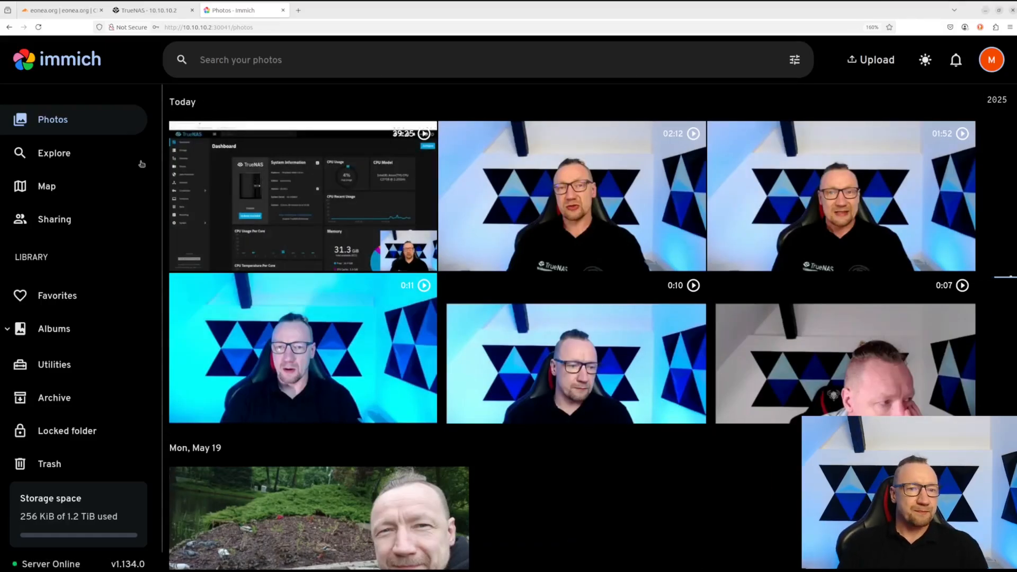
# - On Explore, view the detected person's photos, return, and open the search options panel
pyautogui.click(60, 155)
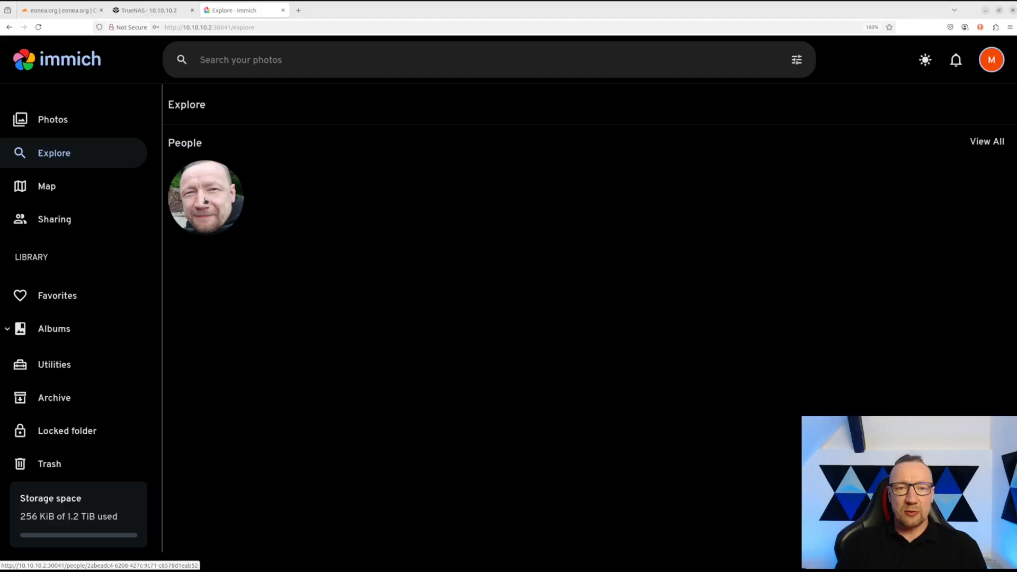
pyautogui.click(180, 210)
pyautogui.click(24, 59)
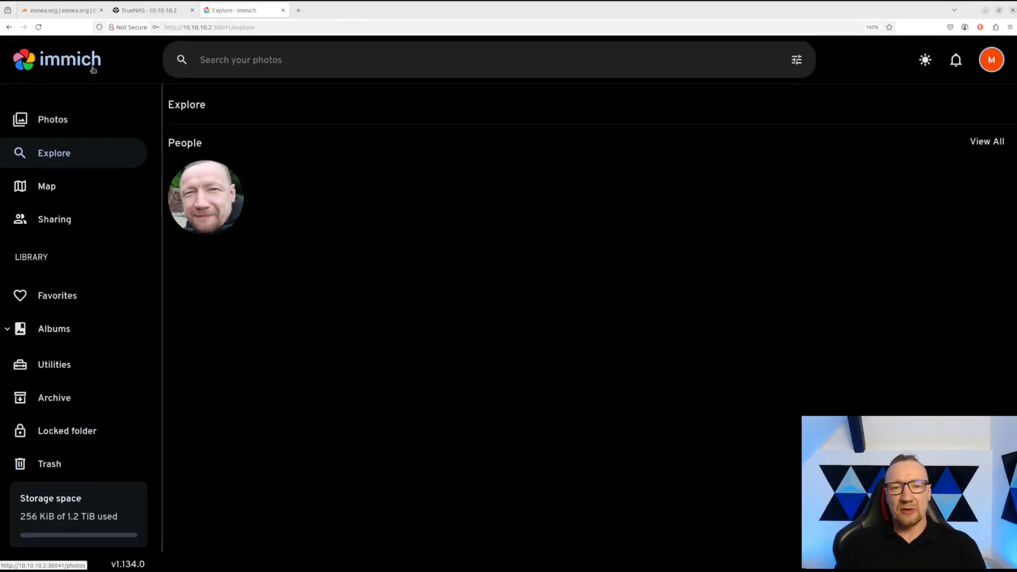
pyautogui.click(224, 61)
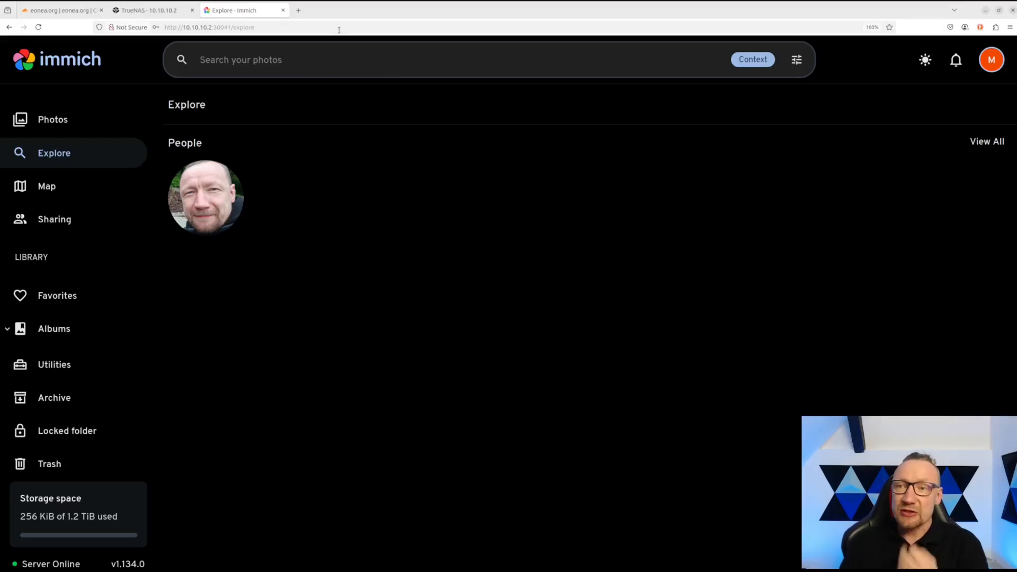
pyautogui.click(796, 59)
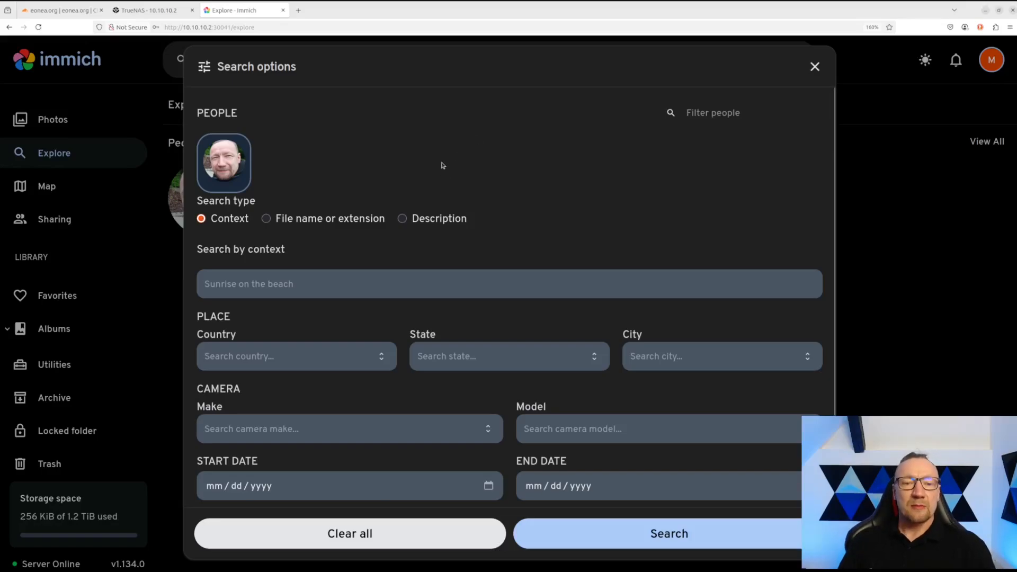
# - Check the country and camera make filter lists in Search options, then close the dialog
pyautogui.click(333, 363)
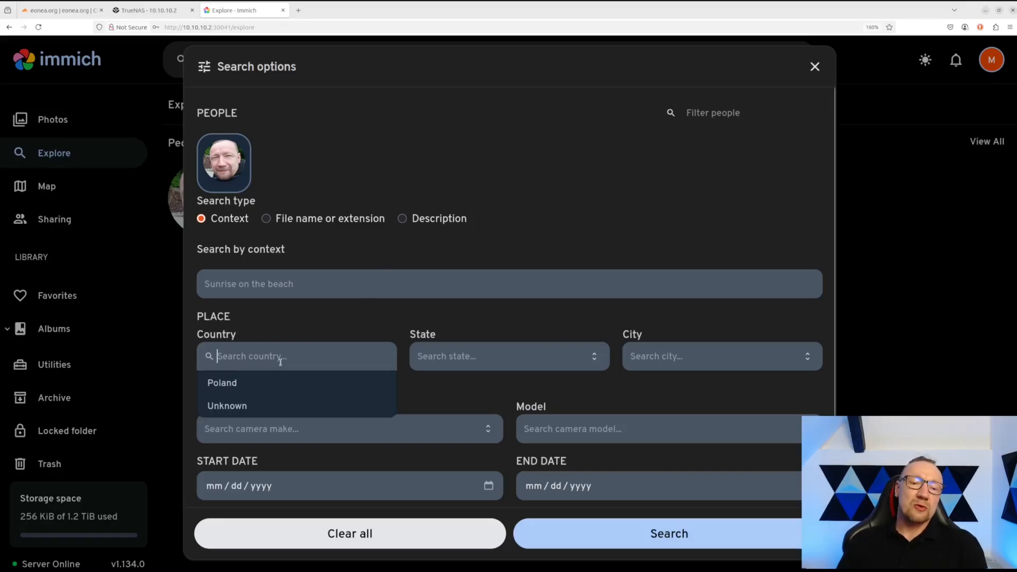
pyautogui.click(540, 337)
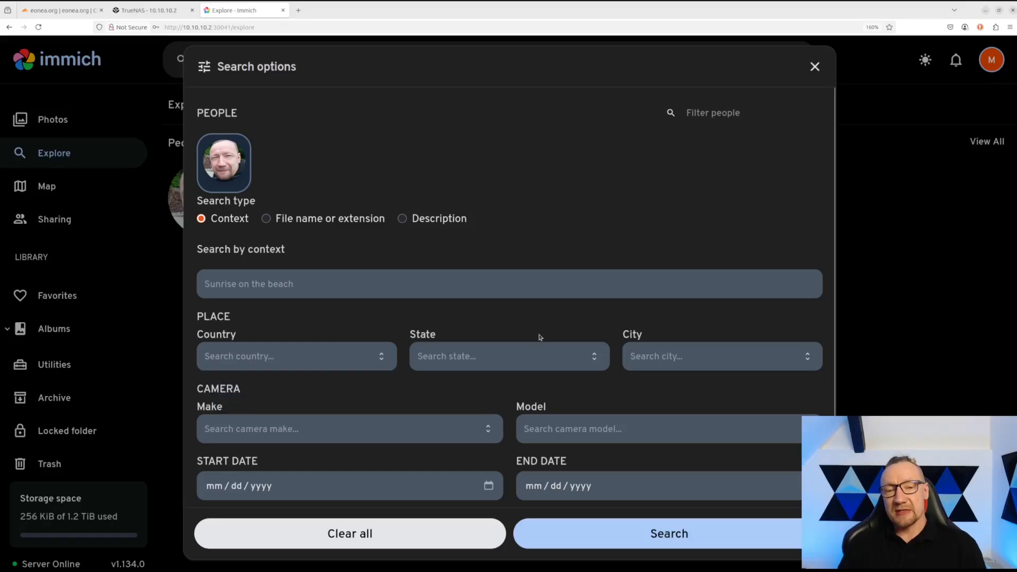
pyautogui.click(305, 427)
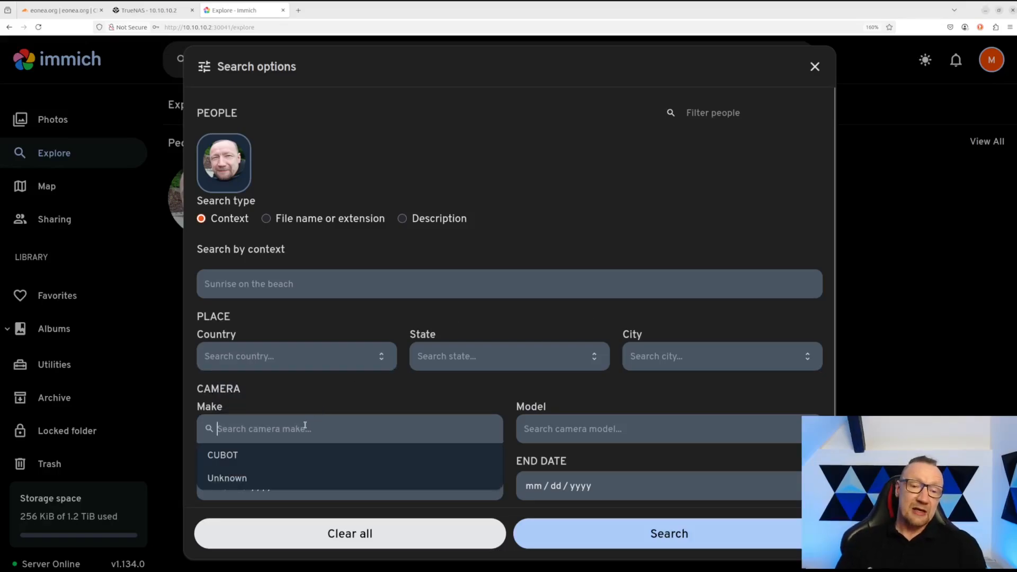
pyautogui.click(310, 398)
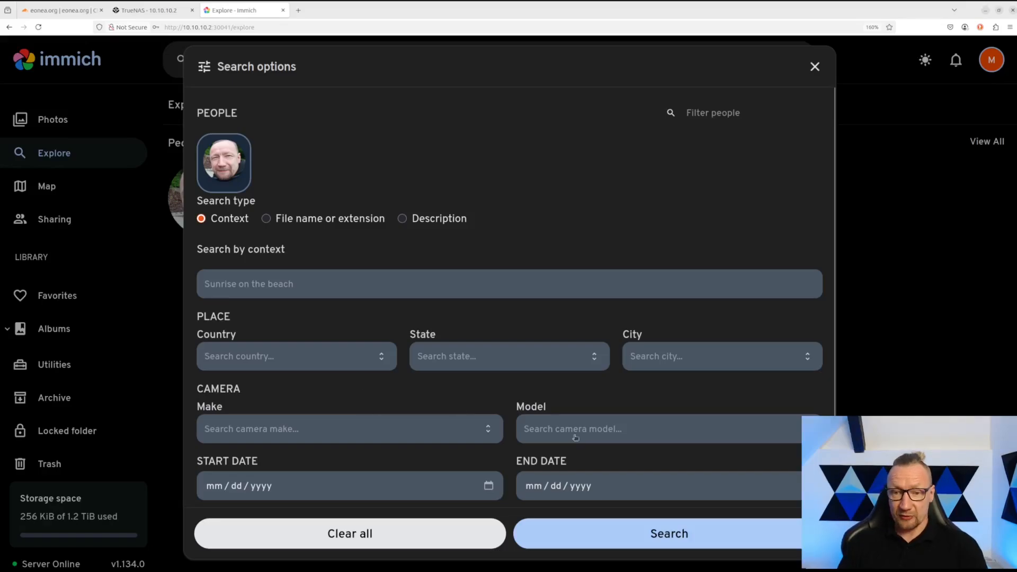
pyautogui.click(327, 425)
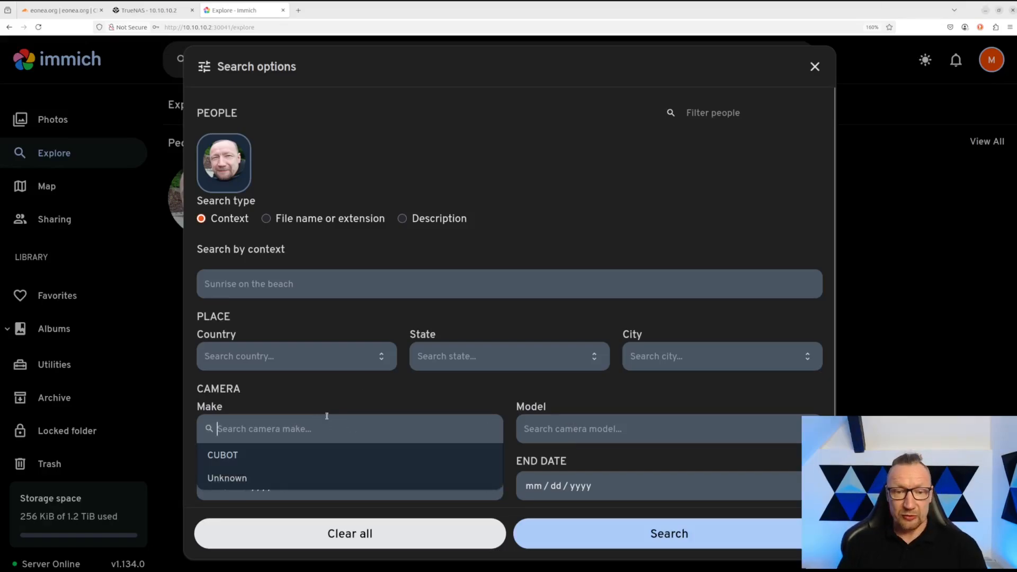
pyautogui.click(319, 393)
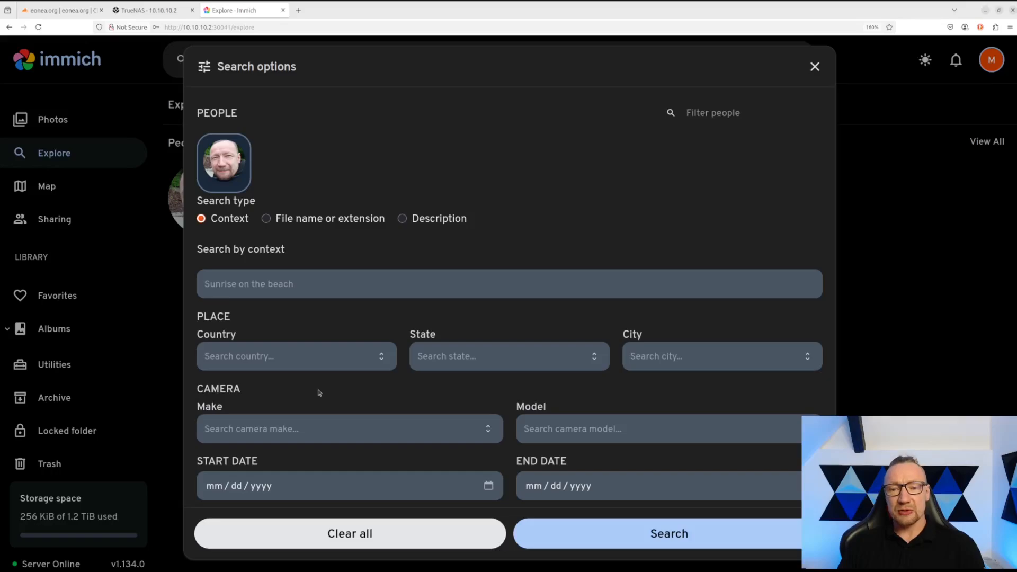
pyautogui.scroll(-2, 414, 434)
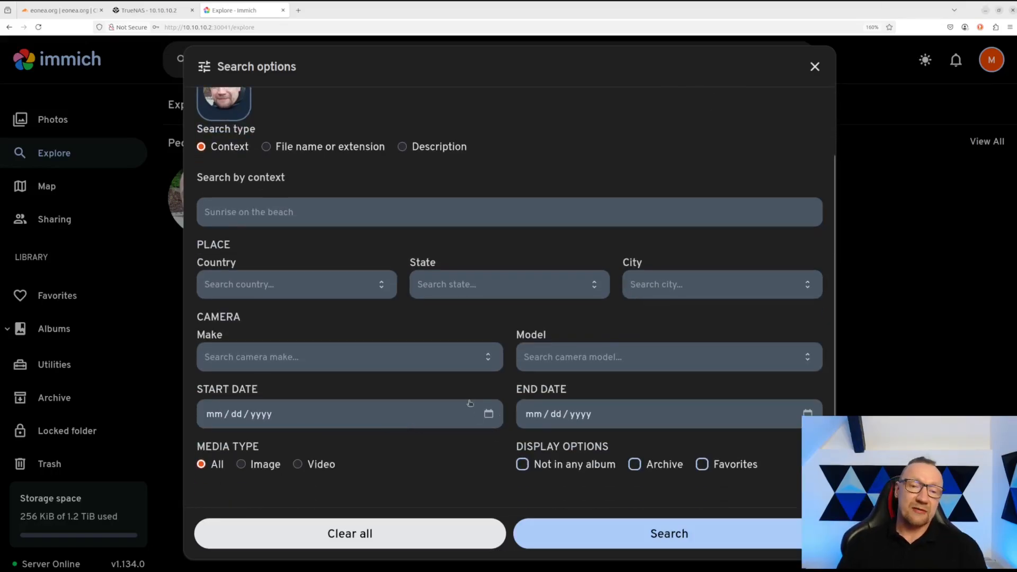
pyautogui.scroll(2, 461, 287)
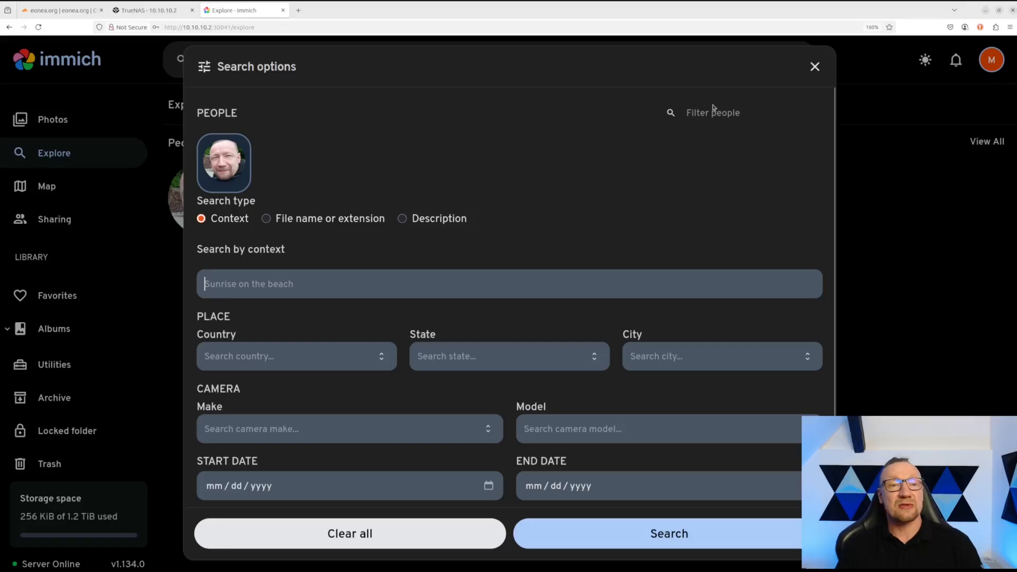
pyautogui.click(815, 67)
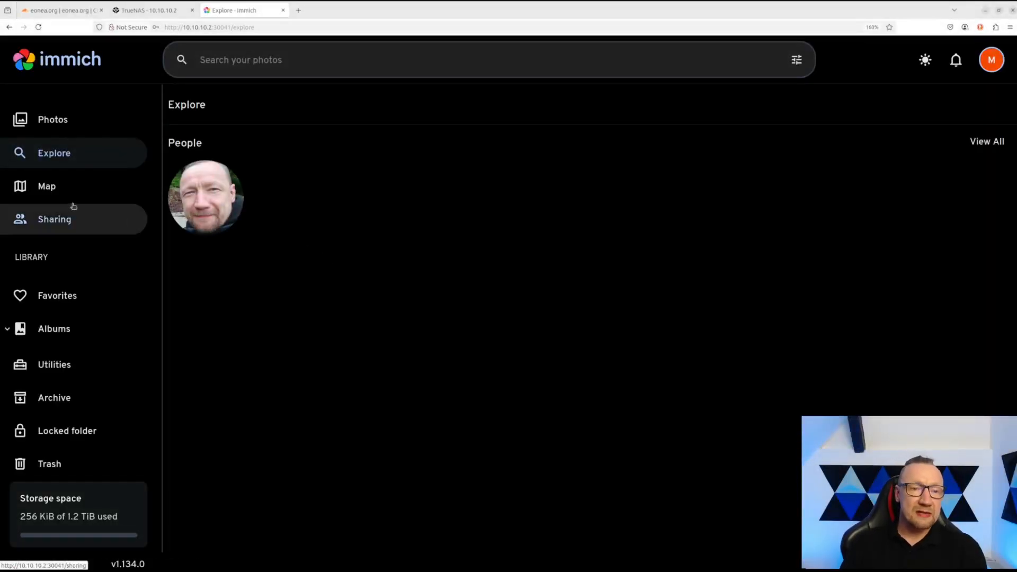
# - Open the Map zoomed on Poland and Germany's photo clusters, then open the account menu
pyautogui.click(46, 188)
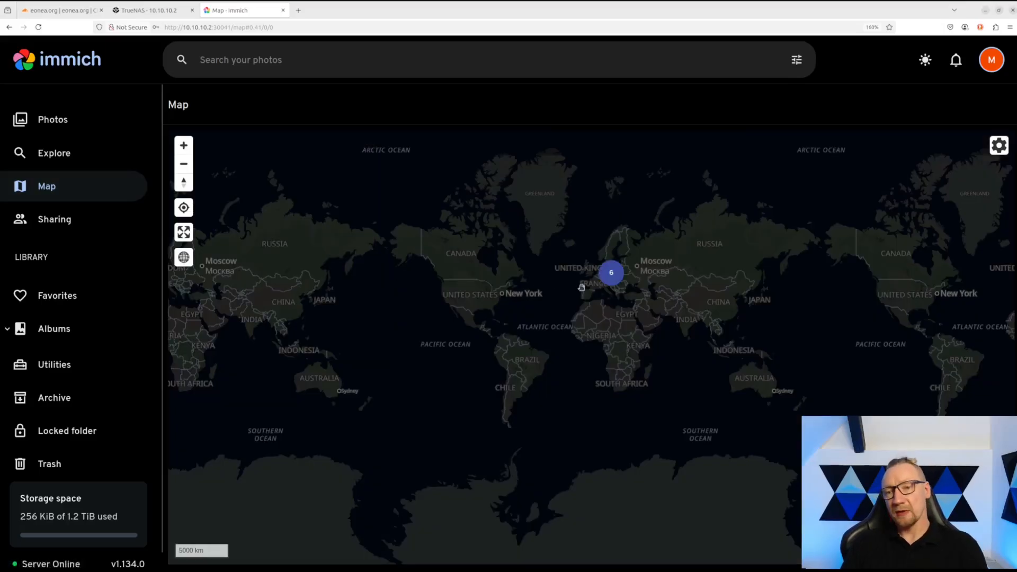
pyautogui.scroll(10, 582, 287)
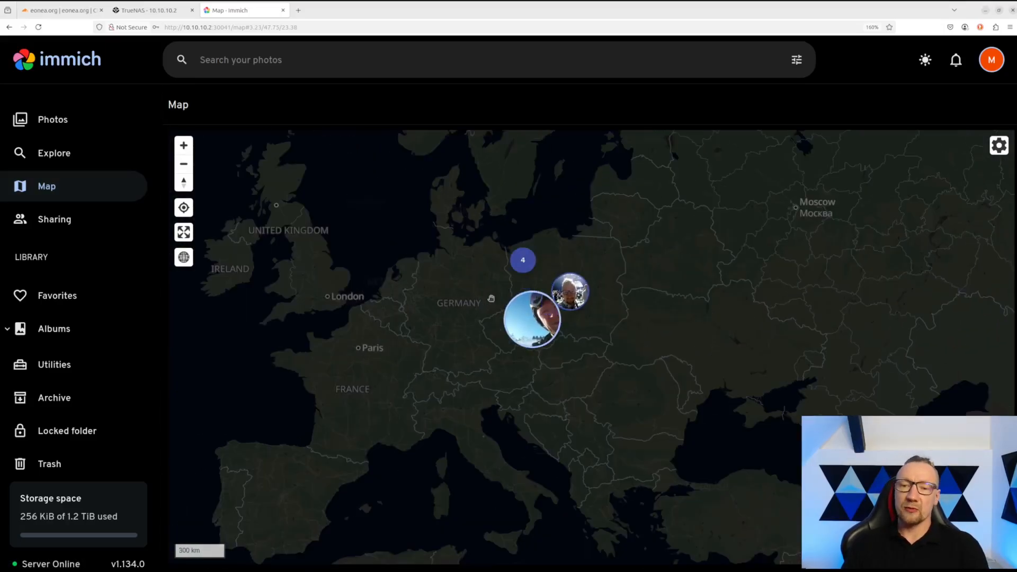
pyautogui.scroll(3, 491, 275)
pyautogui.moveTo(491, 272); pyautogui.dragTo(376, 329)
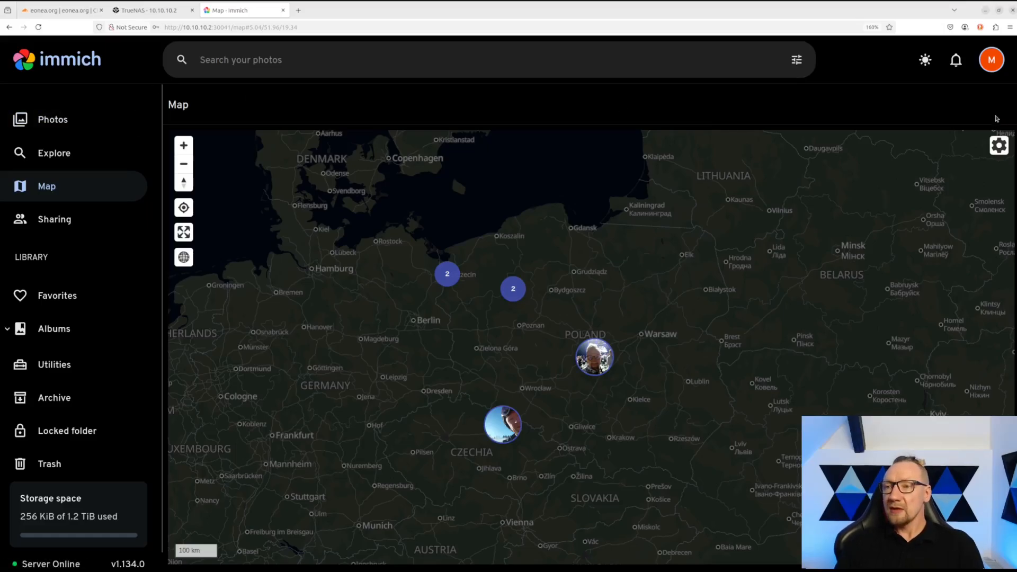
pyautogui.click(992, 59)
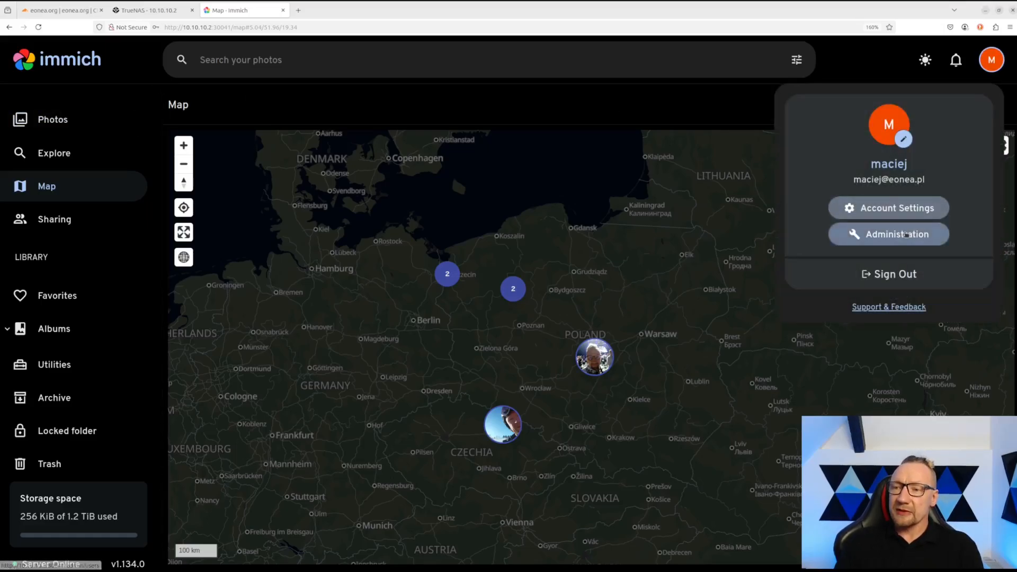
# - Go to Administration, check the single user in User Management, then open Jobs
pyautogui.click(906, 235)
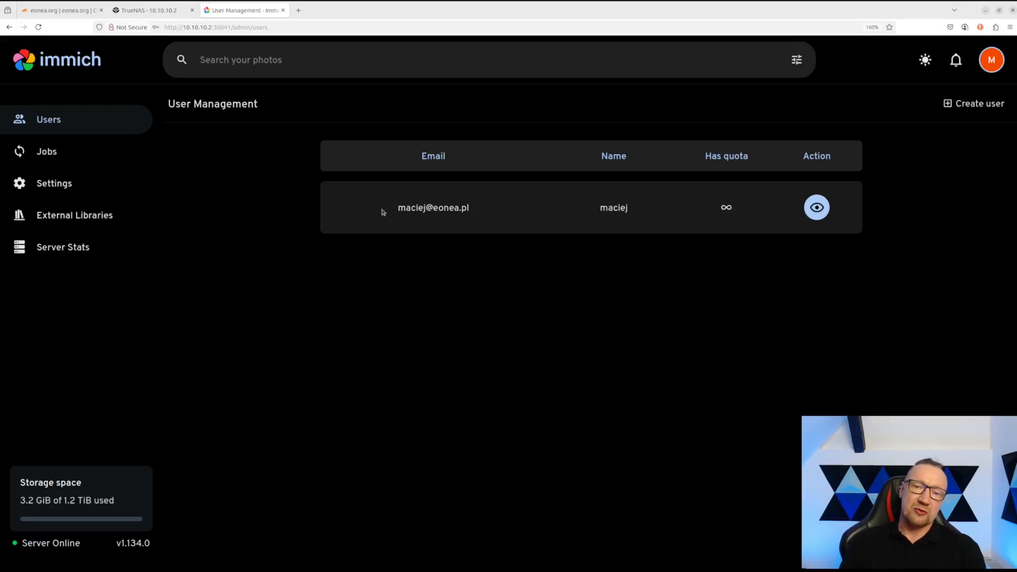
pyautogui.moveTo(384, 212); pyautogui.dragTo(500, 231)
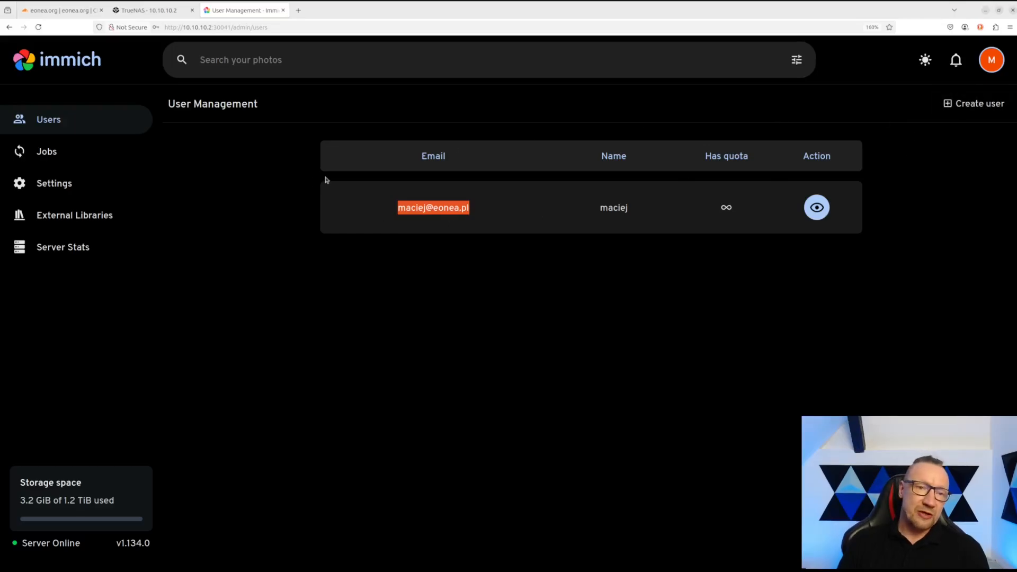
pyautogui.click(53, 152)
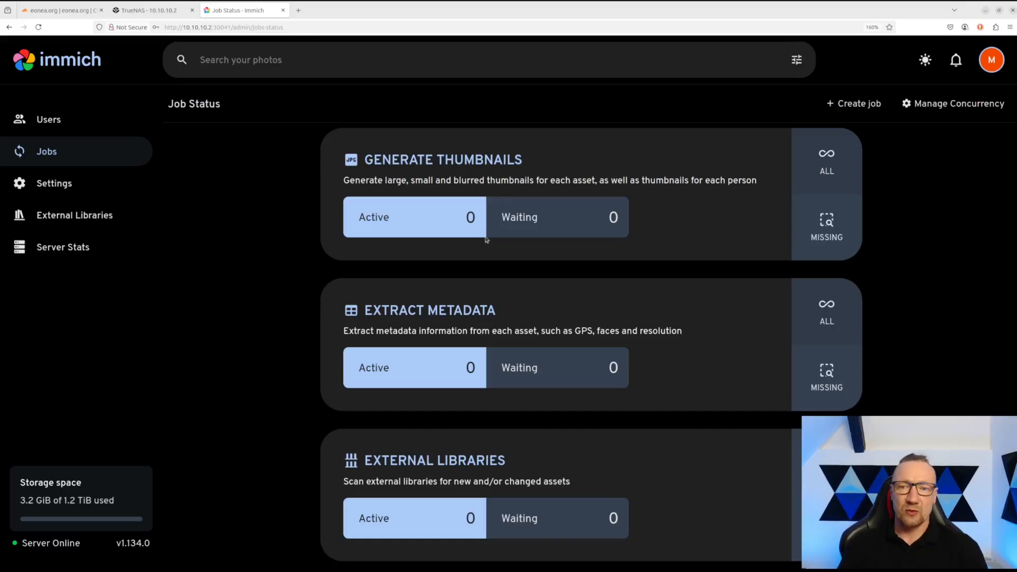
# - Run the Generate Thumbnails job for ALL assets
pyautogui.moveTo(381, 161); pyautogui.dragTo(537, 165)
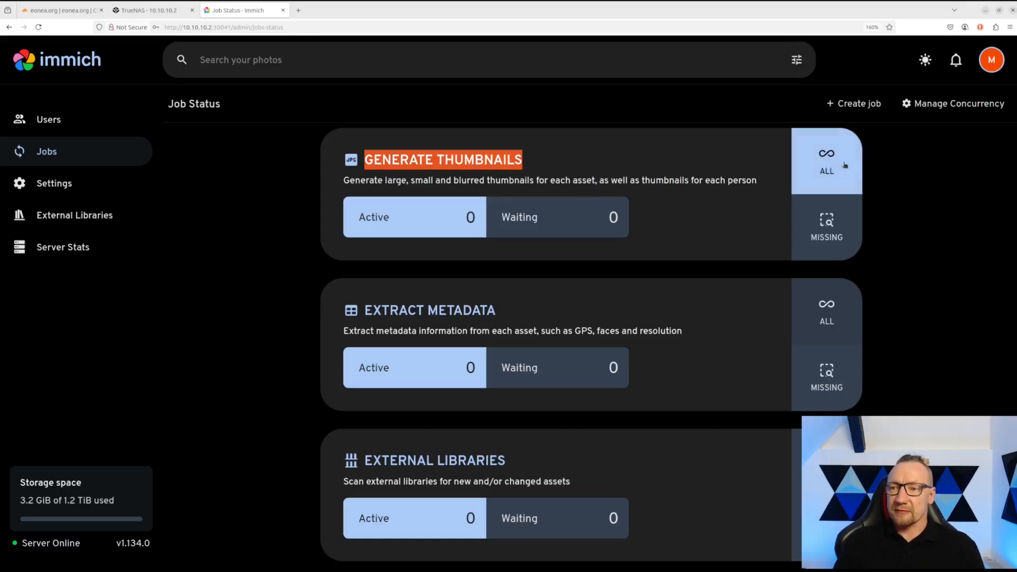
pyautogui.click(828, 159)
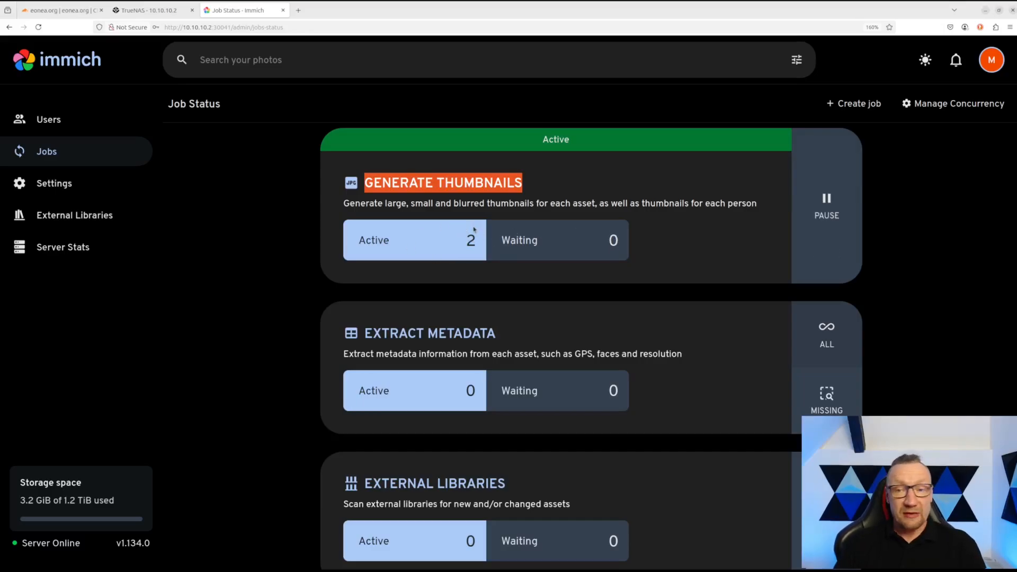
pyautogui.scroll(-2, 474, 228)
pyautogui.scroll(2, 477, 236)
pyautogui.scroll(-4, 464, 215)
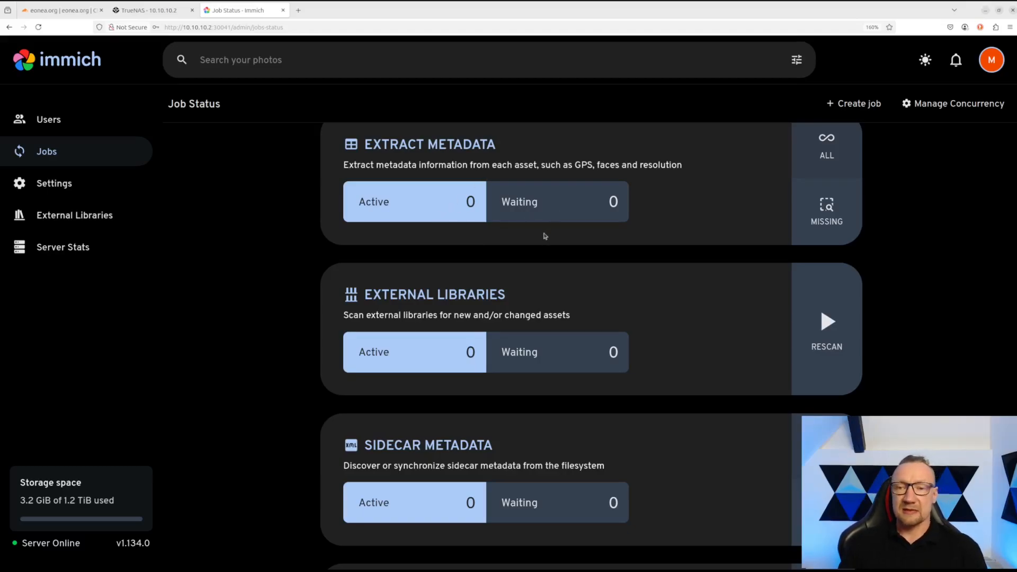
# - Locate the Duplicate Detection and Face Detection job cards and read the Face Detection description
pyautogui.scroll(-3, 480, 315)
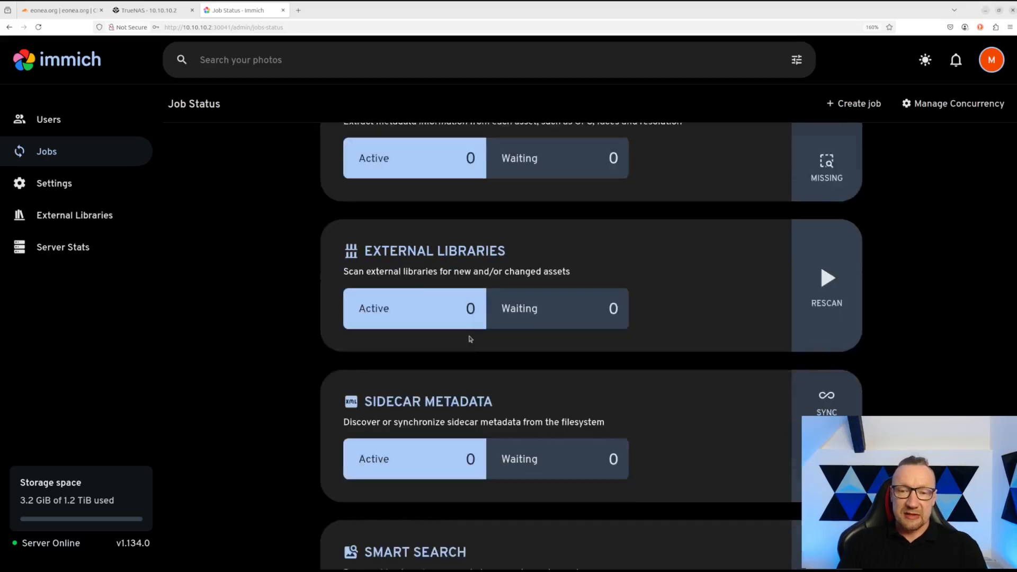
pyautogui.scroll(-3, 480, 331)
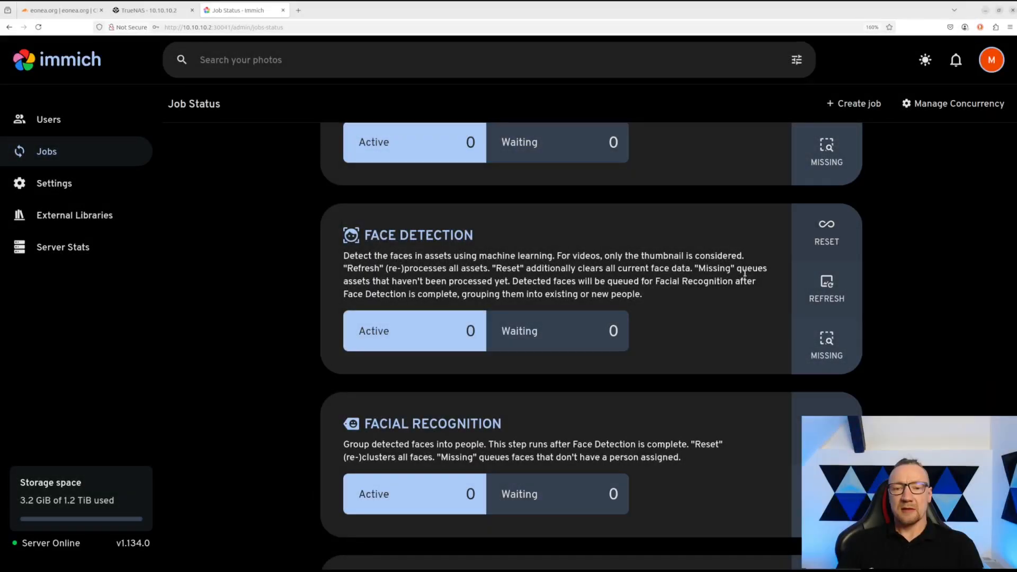
pyautogui.scroll(-8, 565, 287)
pyautogui.scroll(4, 565, 287)
pyautogui.scroll(-2, 513, 293)
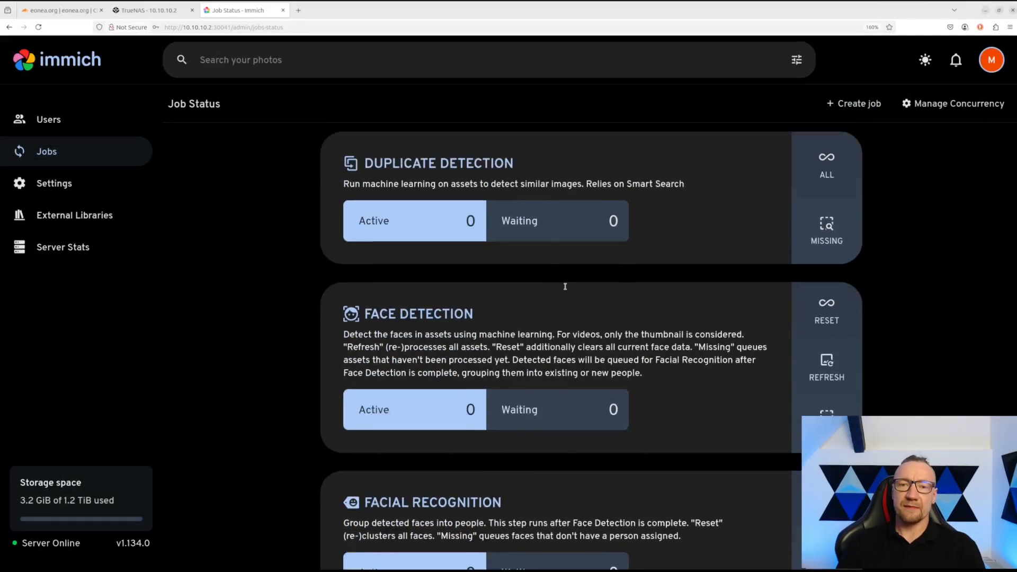
pyautogui.scroll(1, 513, 262)
pyautogui.moveTo(364, 179); pyautogui.dragTo(521, 183)
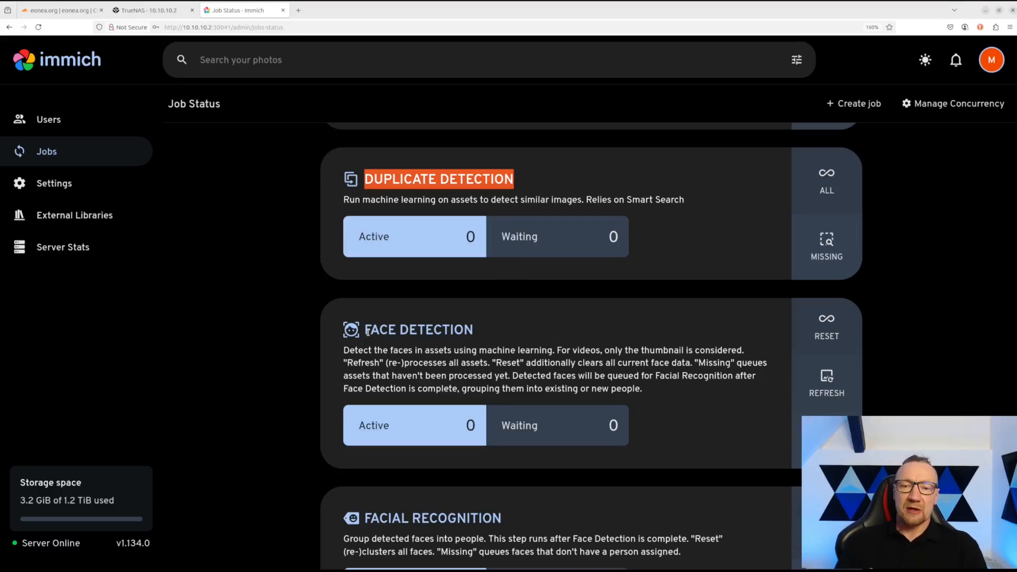
pyautogui.moveTo(368, 331); pyautogui.dragTo(514, 342)
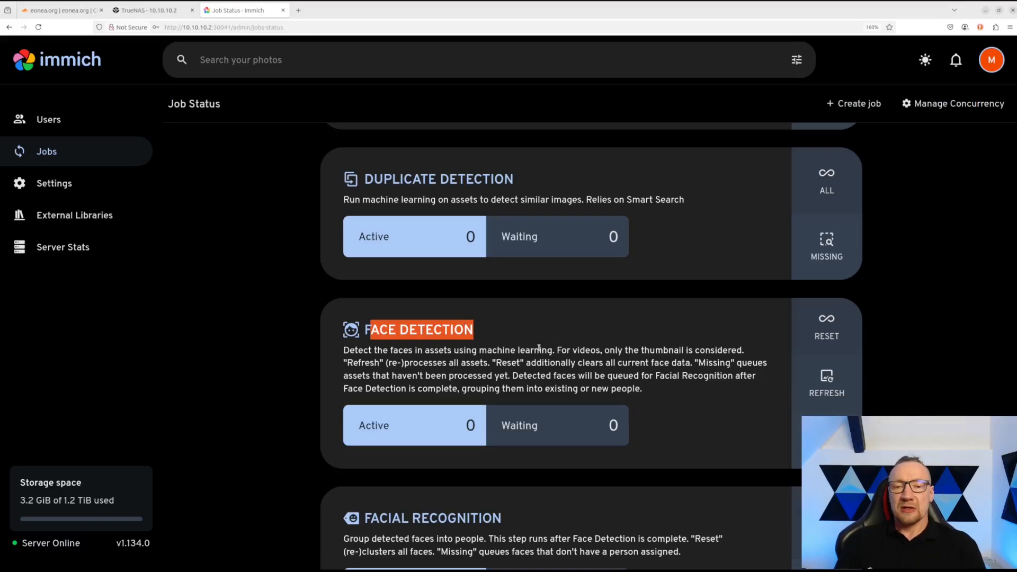
pyautogui.moveTo(344, 352); pyautogui.dragTo(654, 389)
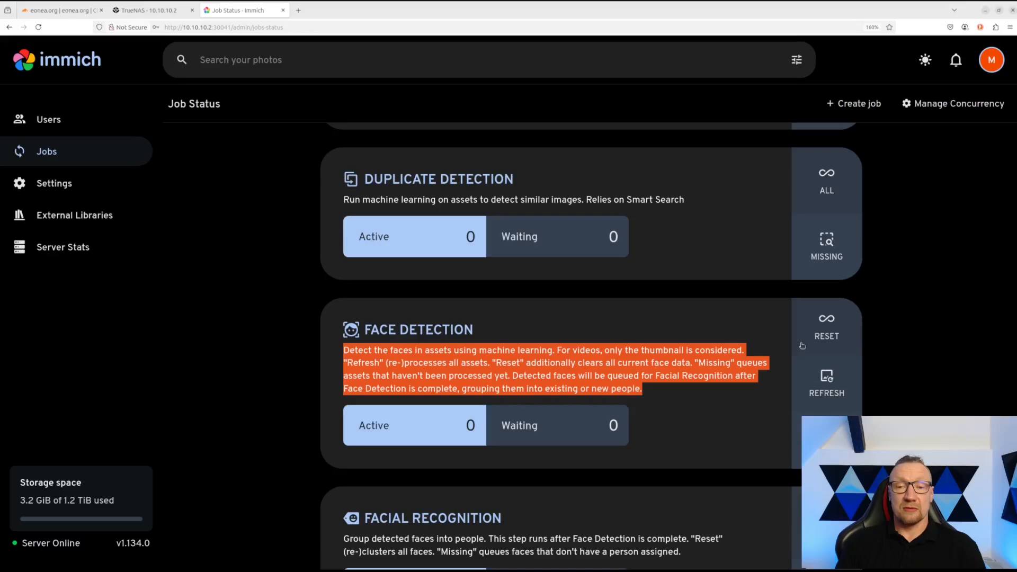
# - Re-run face detection on all assets, confirming reprocessing of every face, and check facial recognition progress
pyautogui.click(828, 322)
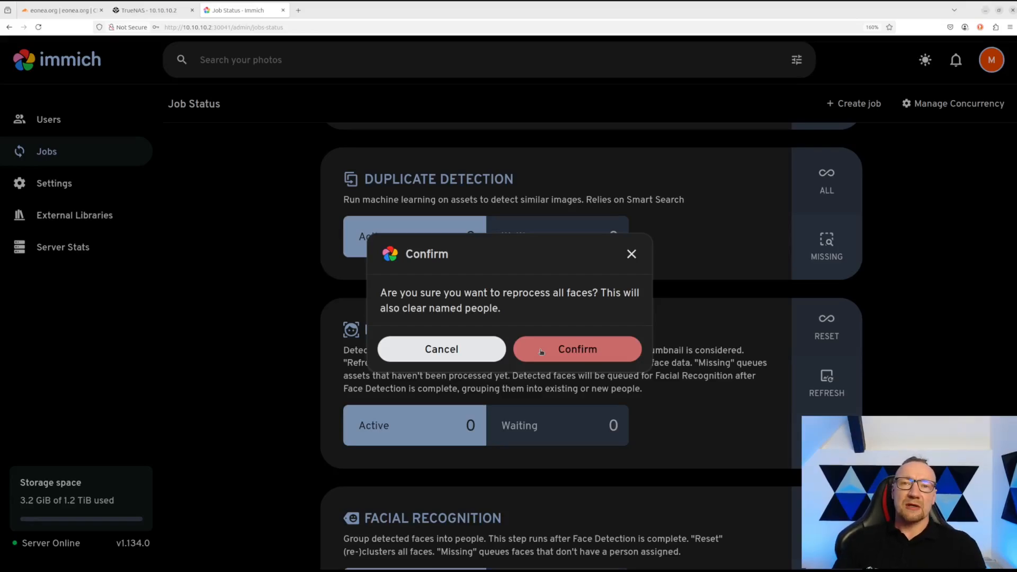
pyautogui.click(570, 352)
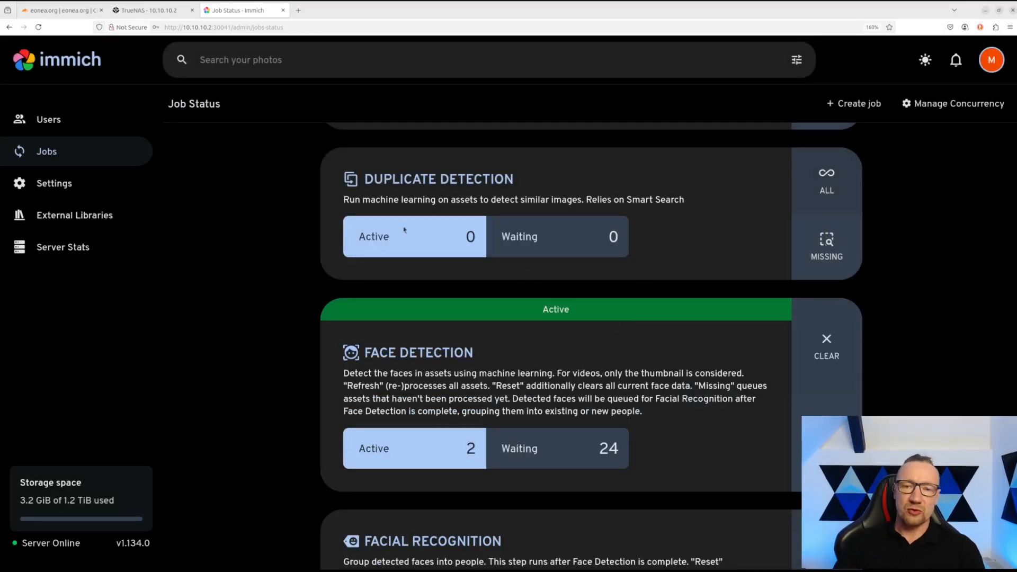
pyautogui.scroll(-3, 731, 350)
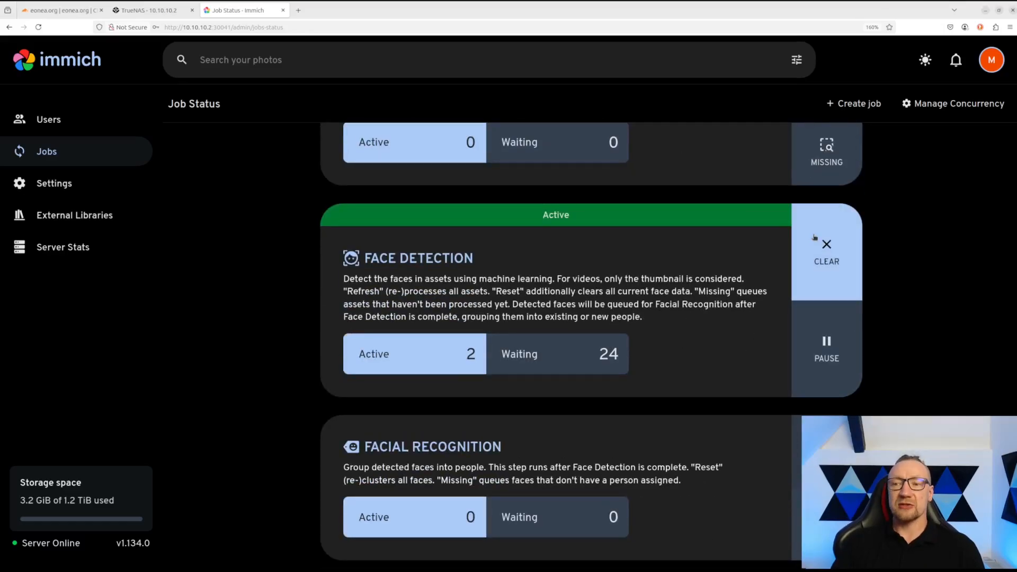
pyautogui.scroll(-3, 530, 289)
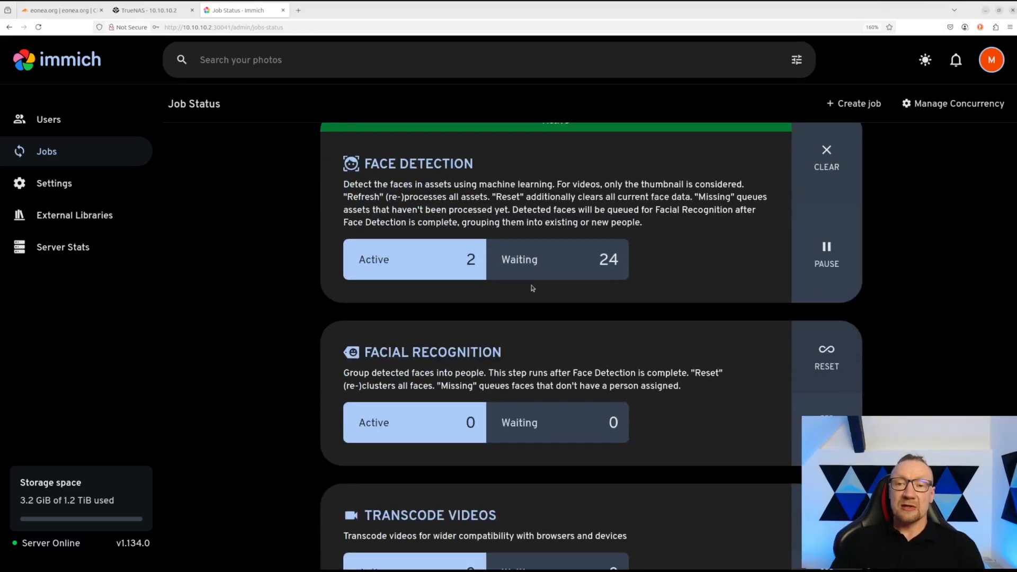
pyautogui.scroll(1, 532, 289)
pyautogui.scroll(2, 532, 289)
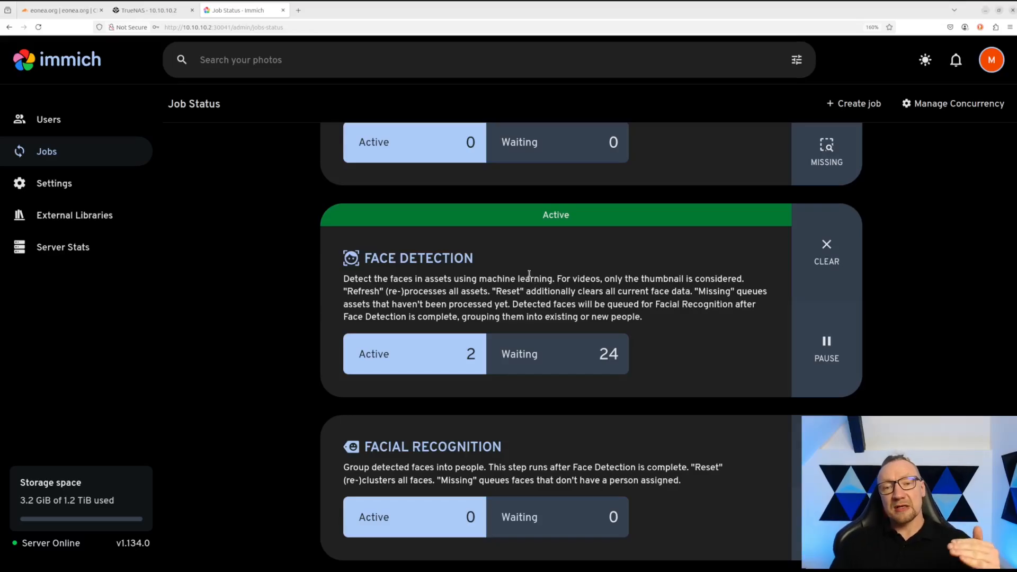
pyautogui.scroll(-3, 526, 272)
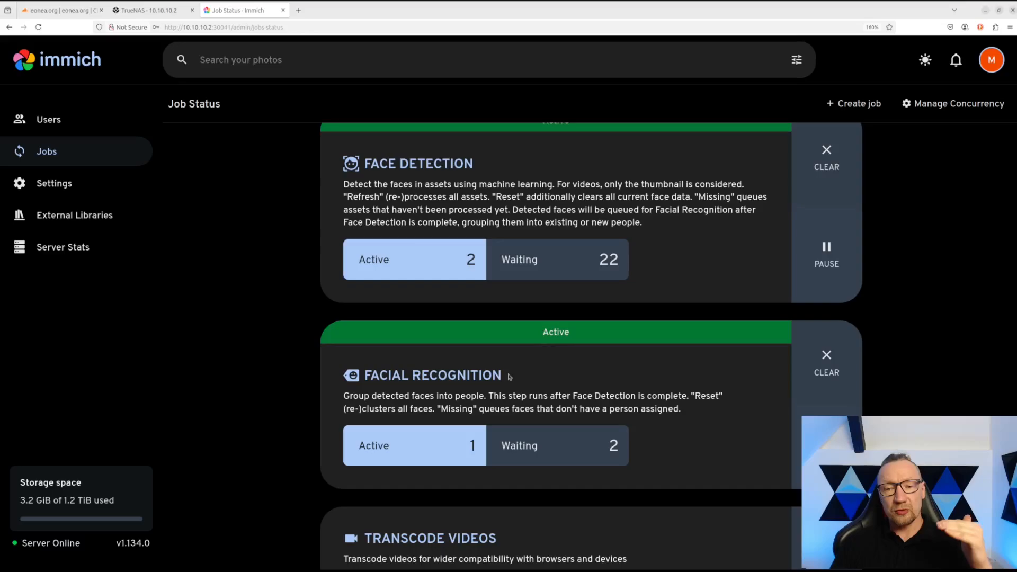
pyautogui.moveTo(510, 378); pyautogui.dragTo(366, 379)
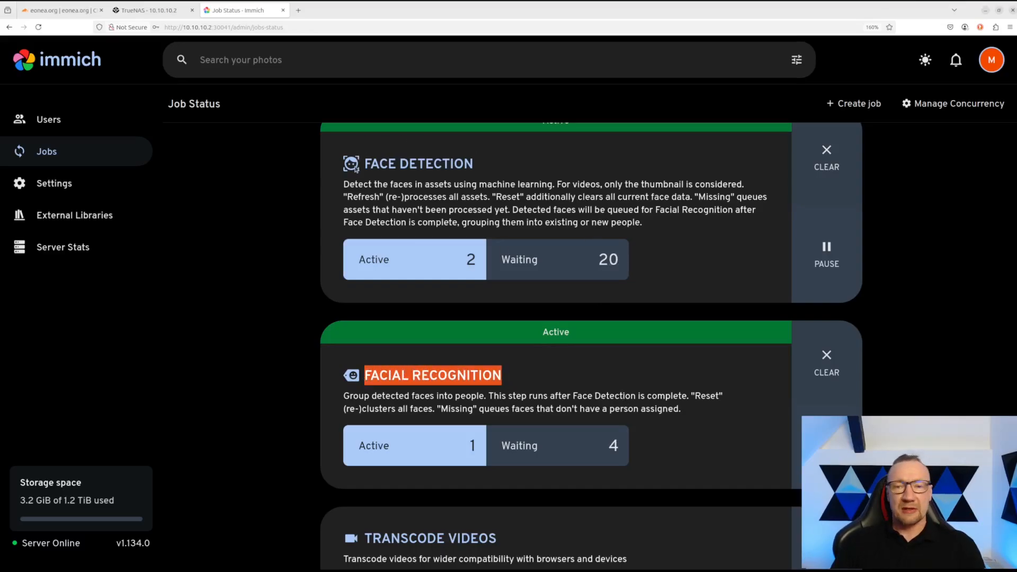
pyautogui.scroll(-3, 533, 433)
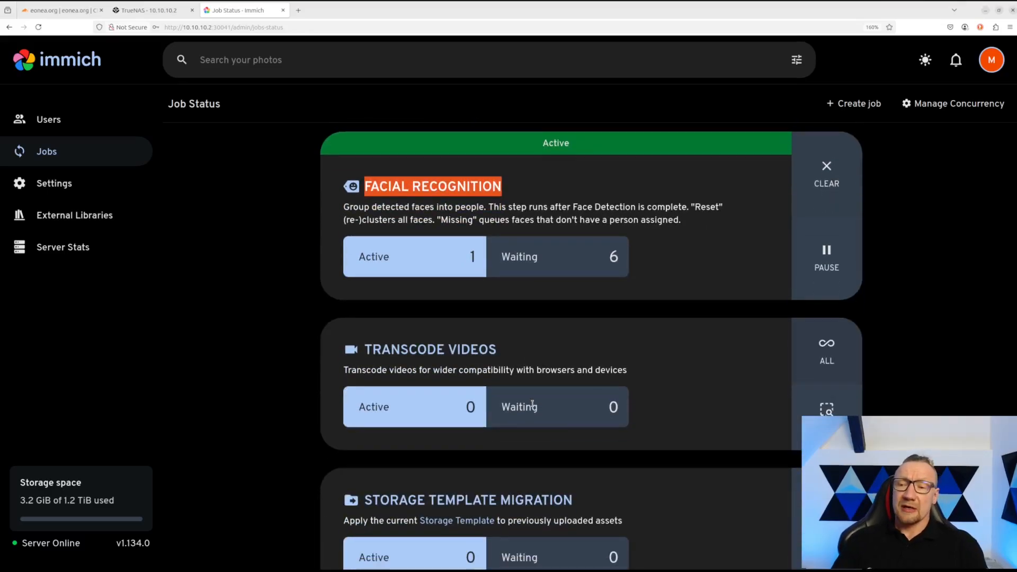
# - Start the Transcode Videos job for all videos and watch the job queue's progress
pyautogui.click(827, 352)
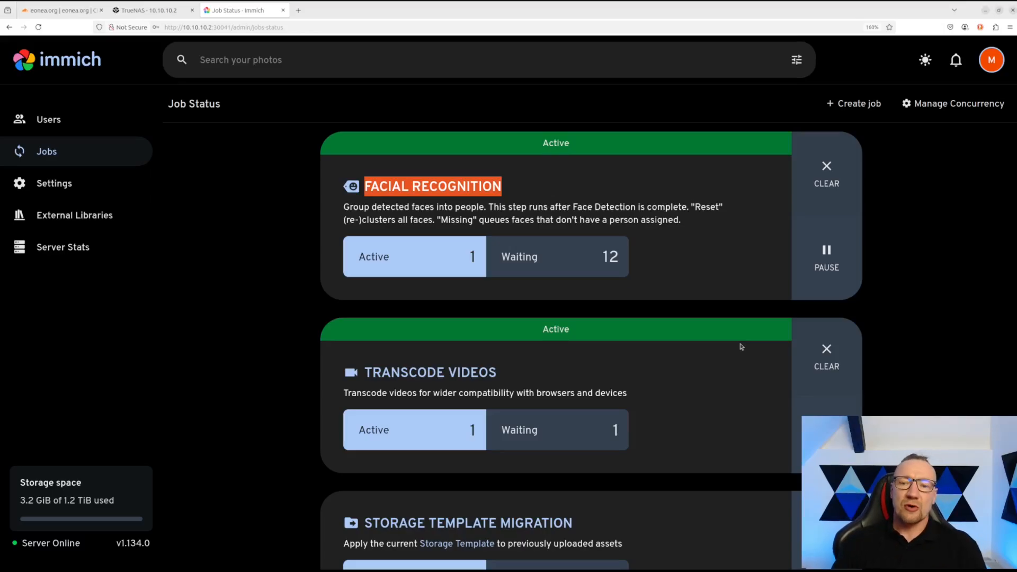
pyautogui.scroll(-2, 742, 347)
pyautogui.scroll(7, 742, 348)
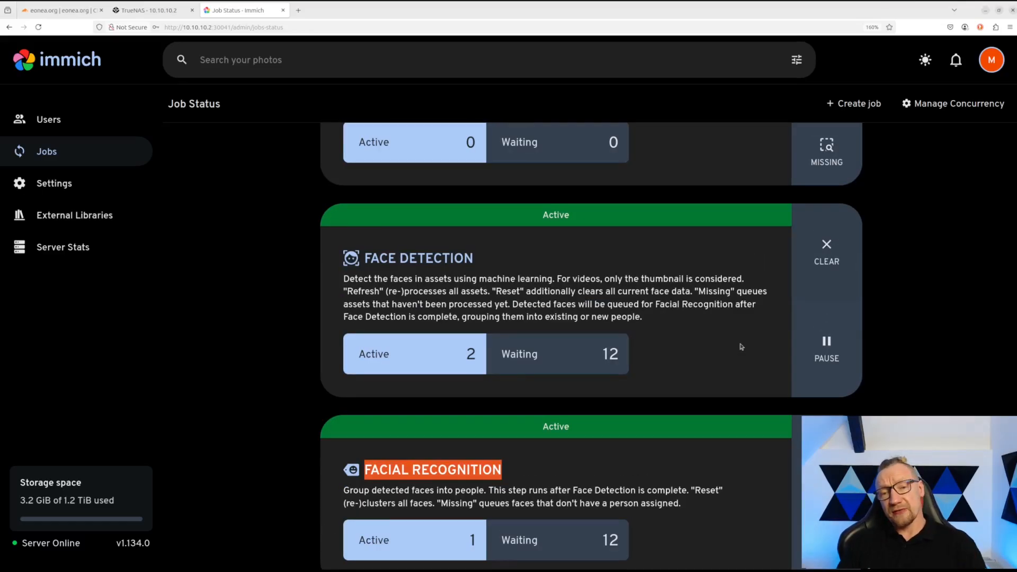
pyautogui.scroll(-4, 742, 347)
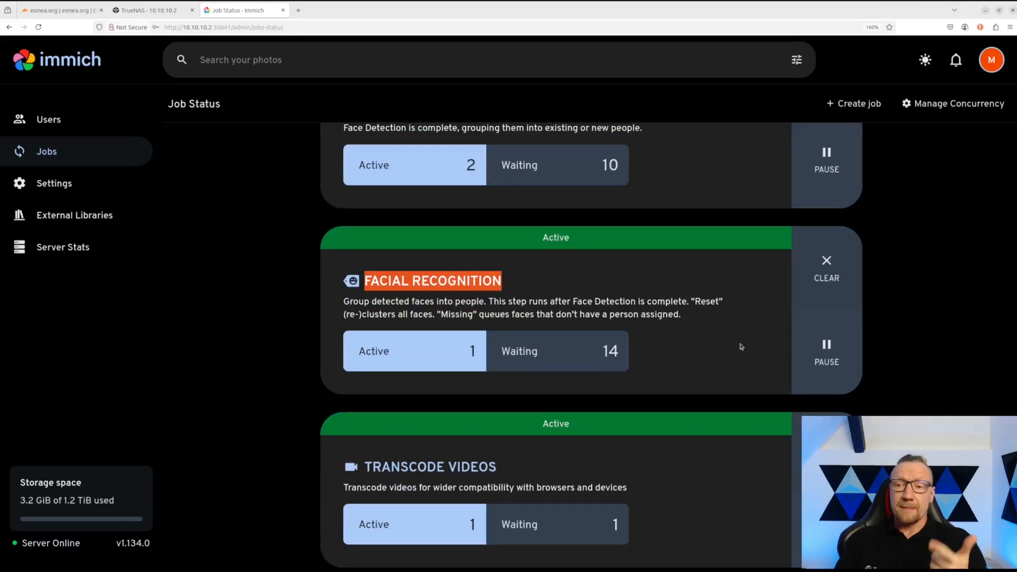
pyautogui.scroll(-4, 741, 347)
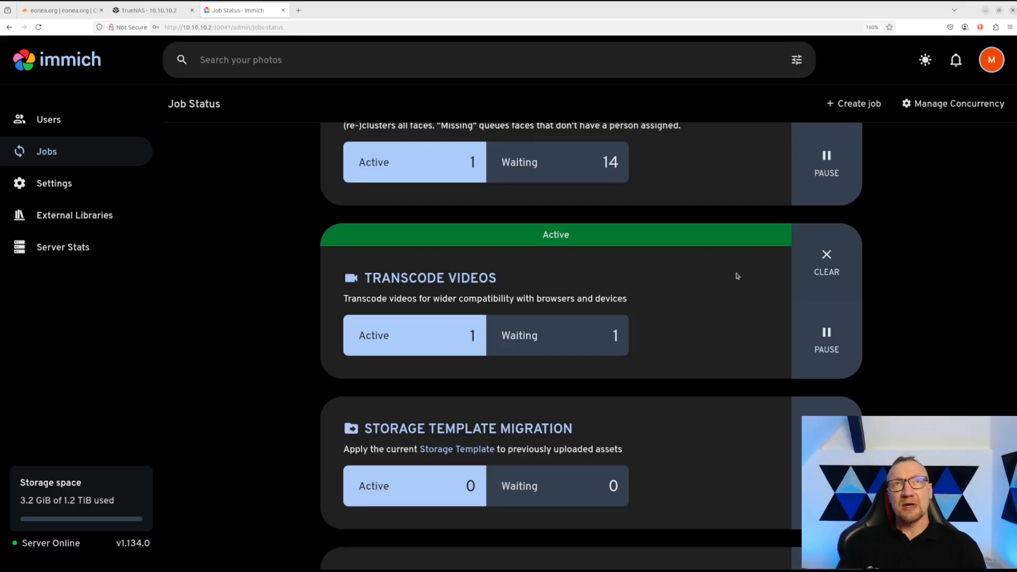
pyautogui.scroll(5, 723, 291)
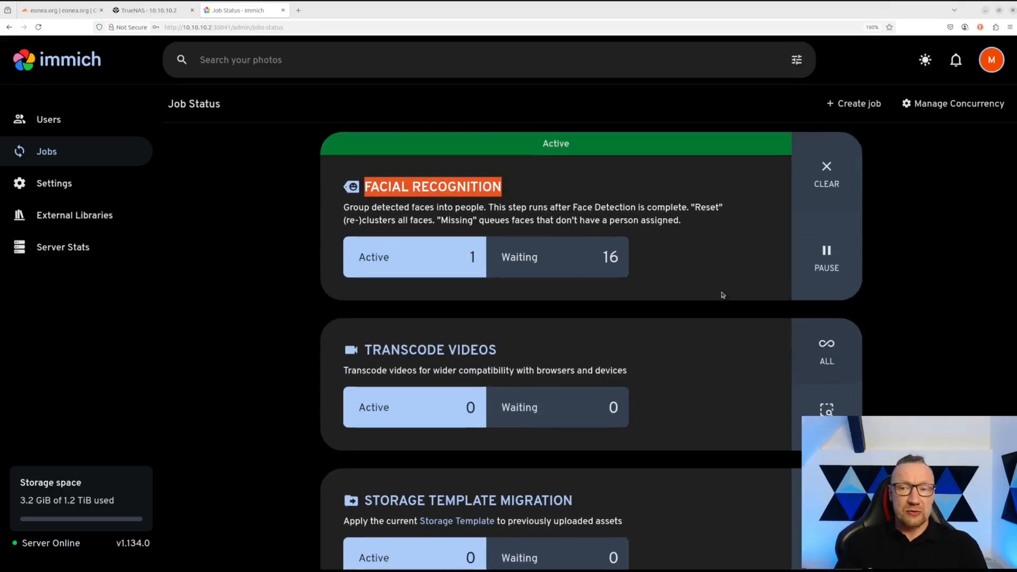
pyautogui.scroll(2, 723, 294)
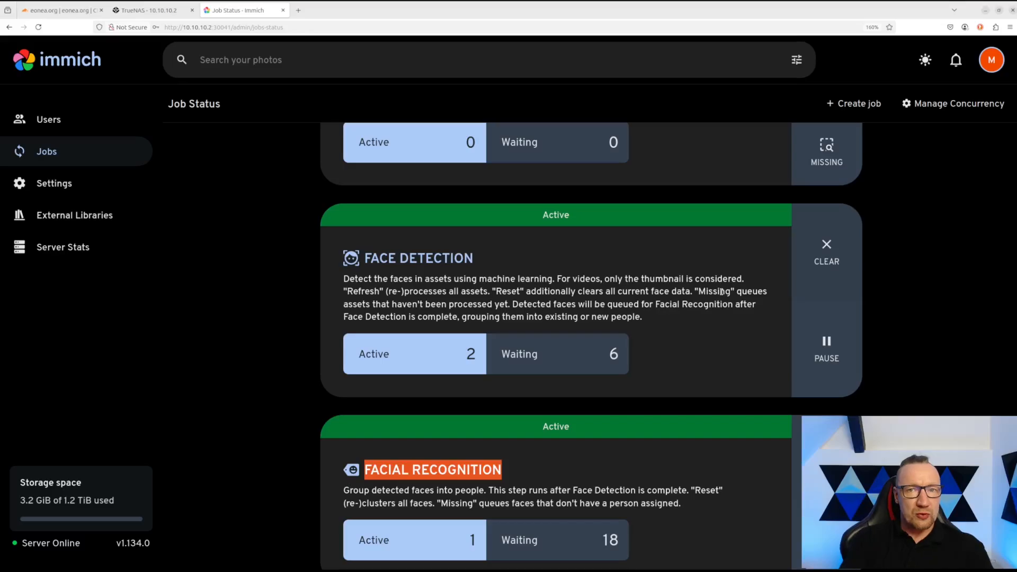
pyautogui.scroll(-10, 721, 292)
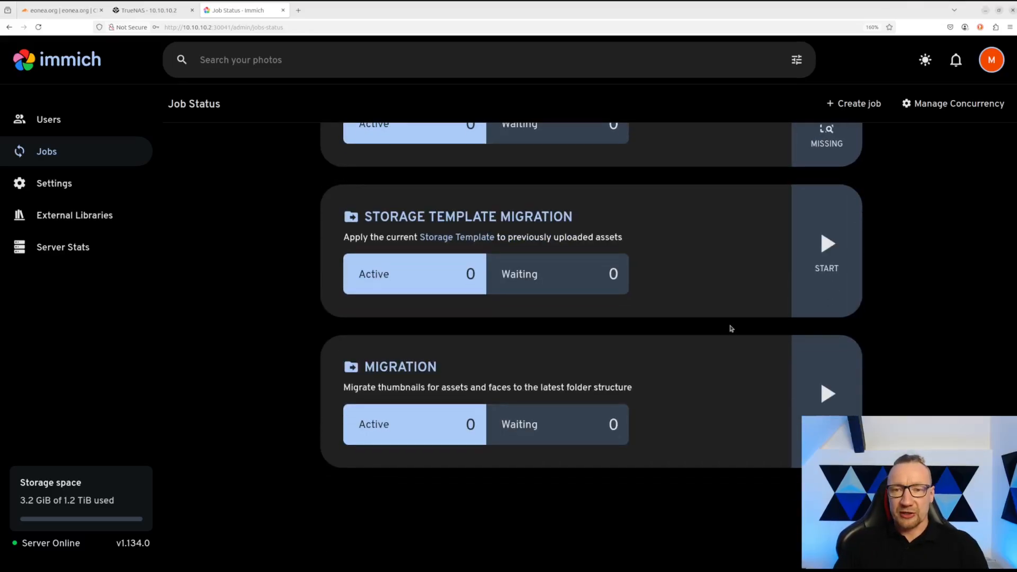
pyautogui.scroll(3, 731, 264)
pyautogui.scroll(-2, 638, 343)
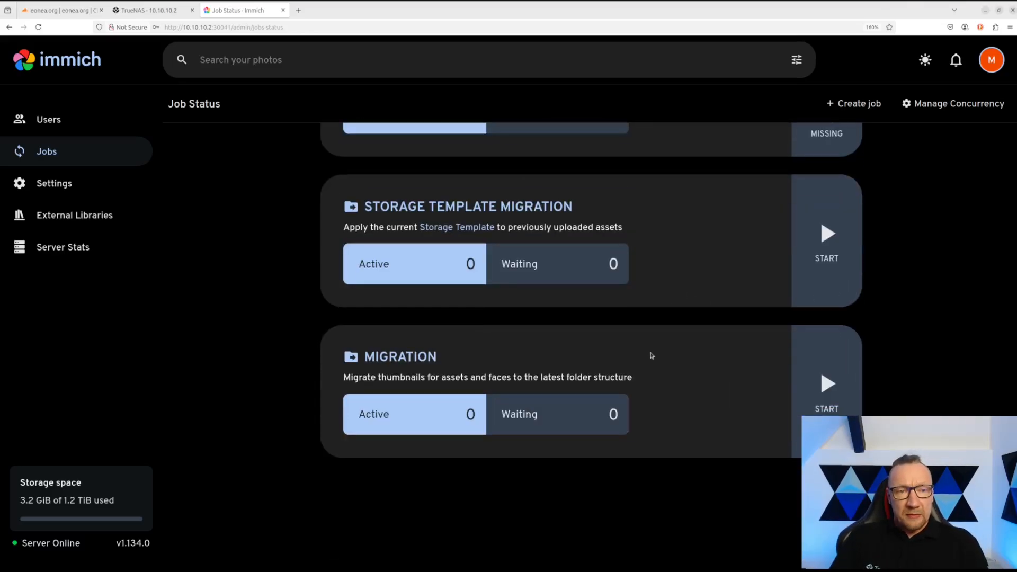
pyautogui.click(61, 193)
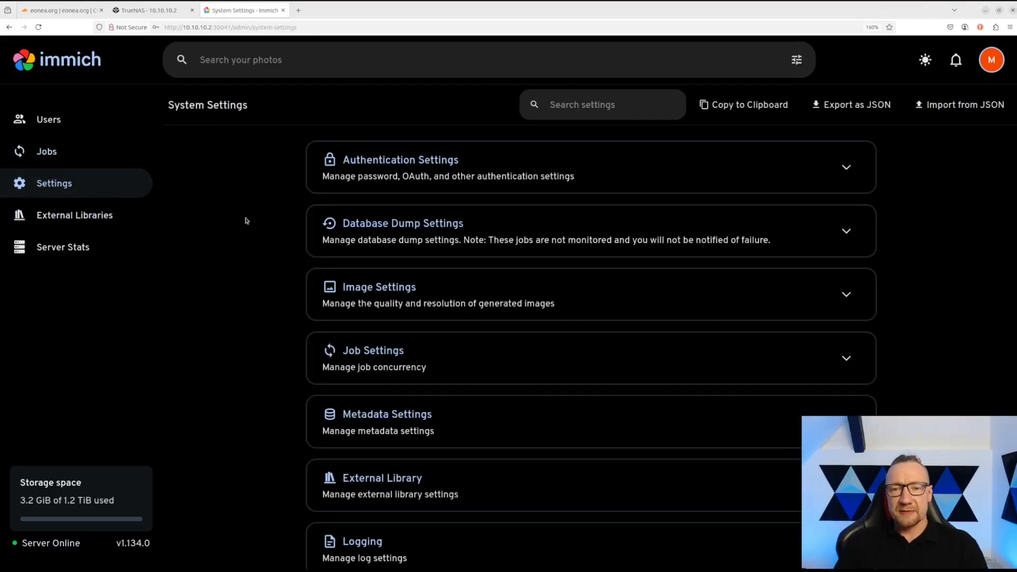
# - Expand Database Dump Settings to review nightly dumps at 2am keeping 14 backups
pyautogui.click(346, 227)
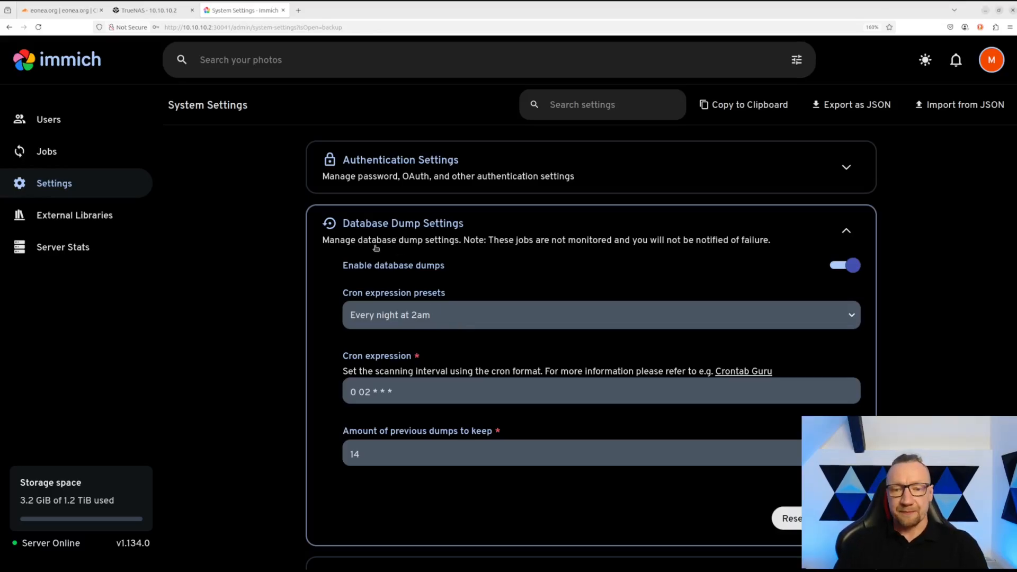
pyautogui.scroll(-5, 266, 277)
pyautogui.scroll(2, 266, 277)
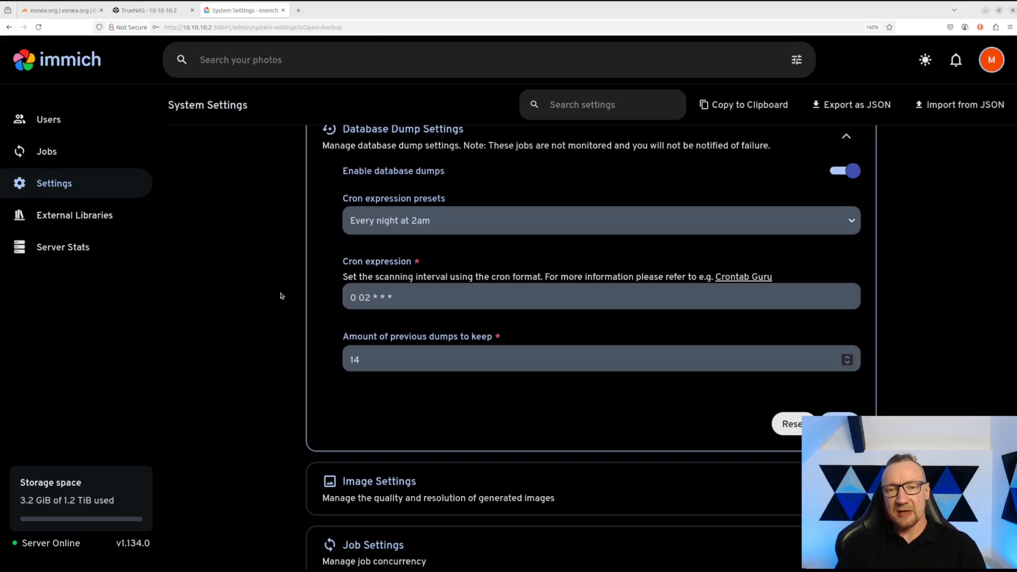
pyautogui.scroll(-6, 281, 295)
pyautogui.scroll(2, 279, 293)
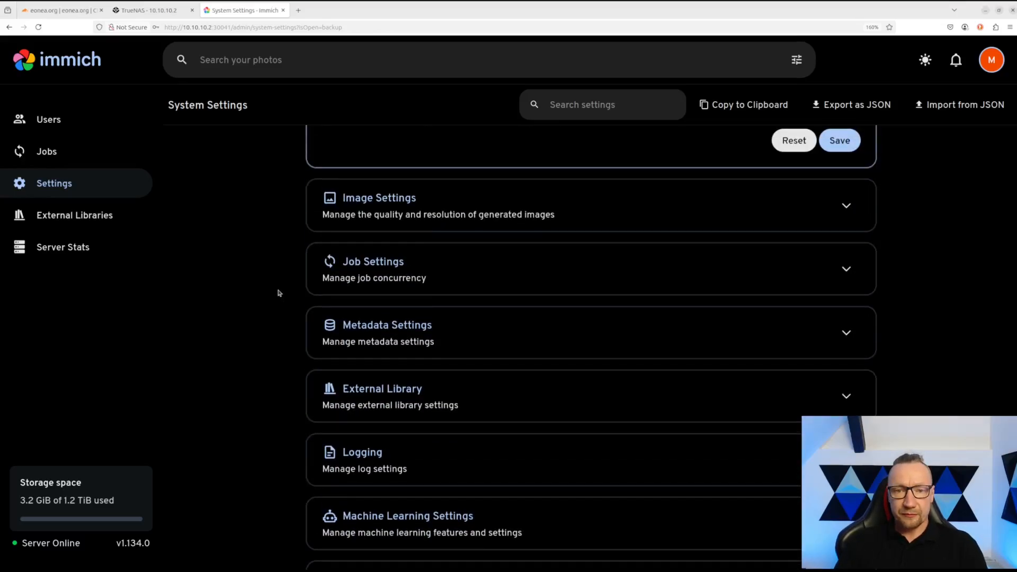
pyautogui.click(390, 277)
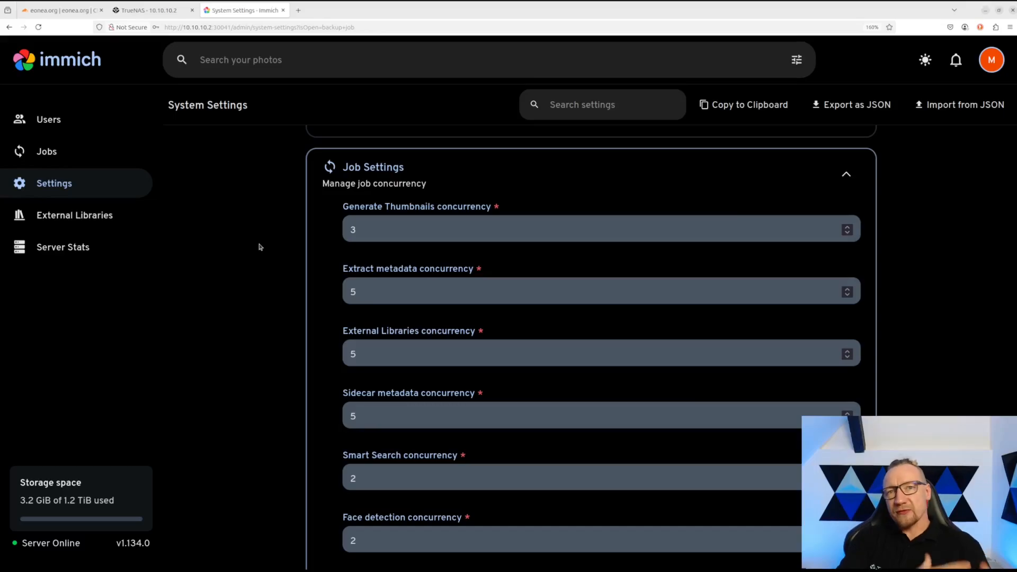
# - Review job concurrency (thumbnail 3, metadata 5, face detection 2), then expand Machine Learning Settings
pyautogui.scroll(-5, 293, 324)
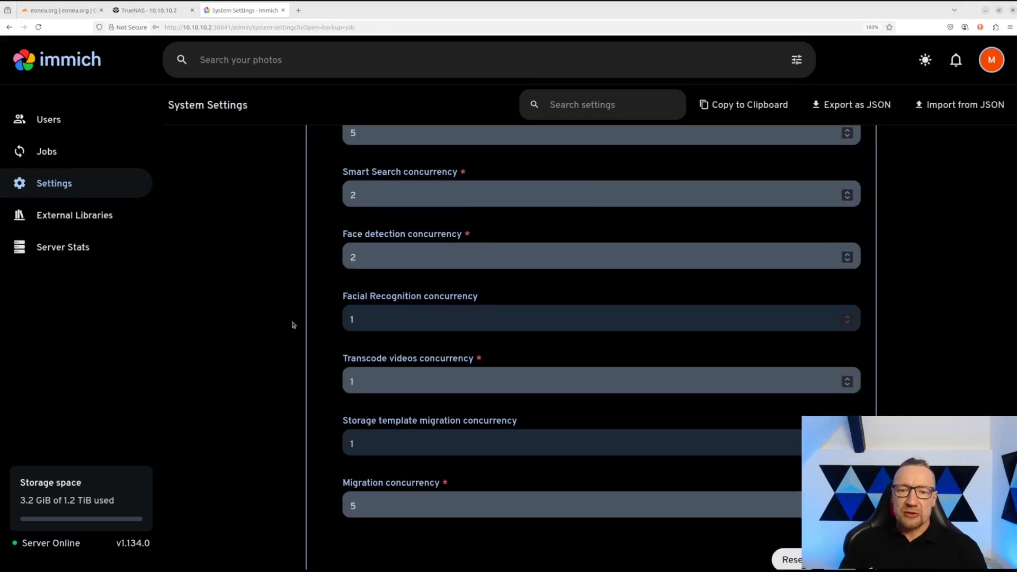
pyautogui.scroll(-2, 303, 318)
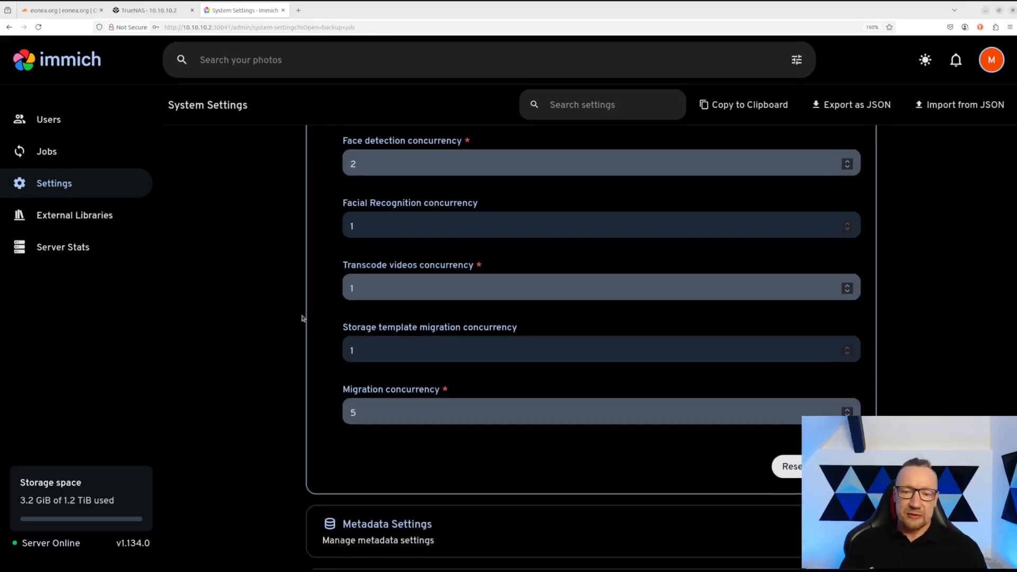
pyautogui.scroll(-3, 302, 318)
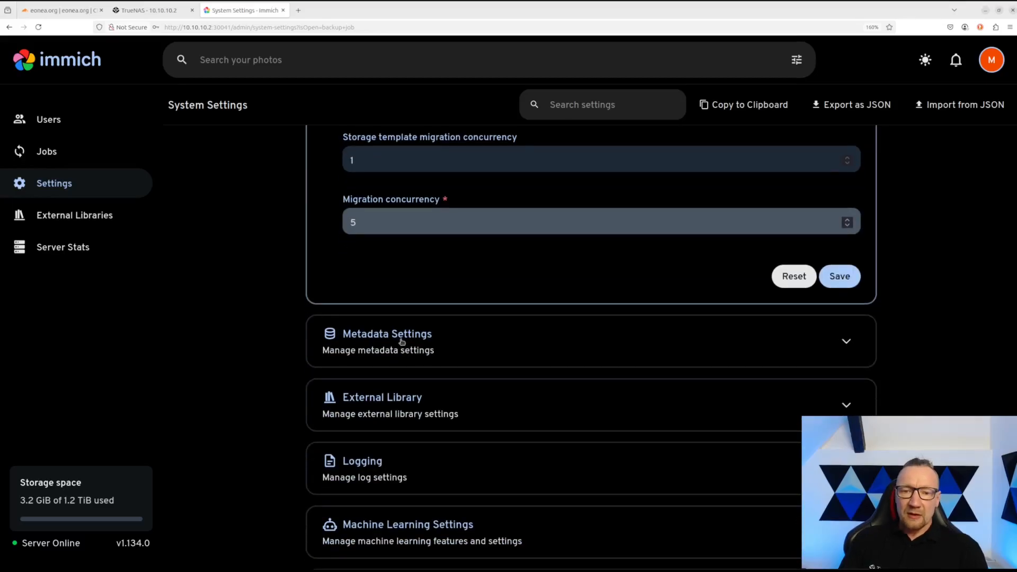
pyautogui.scroll(-2, 305, 348)
pyautogui.scroll(-2, 284, 332)
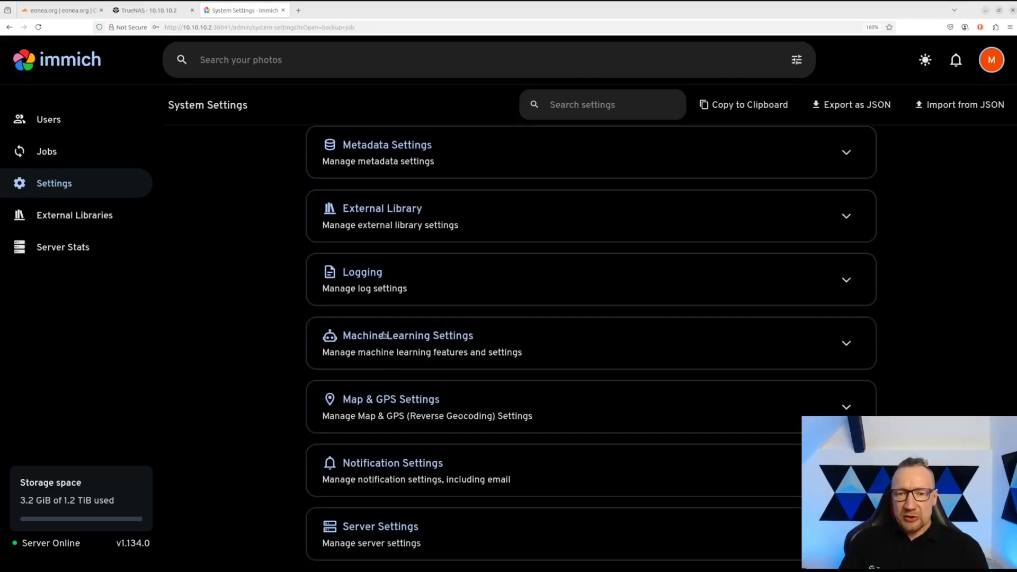
pyautogui.click(381, 336)
# - Expand Facial Recognition: detection score 0.7, recognition distance 0.5, minimum recognized faces 3
pyautogui.scroll(-2, 251, 332)
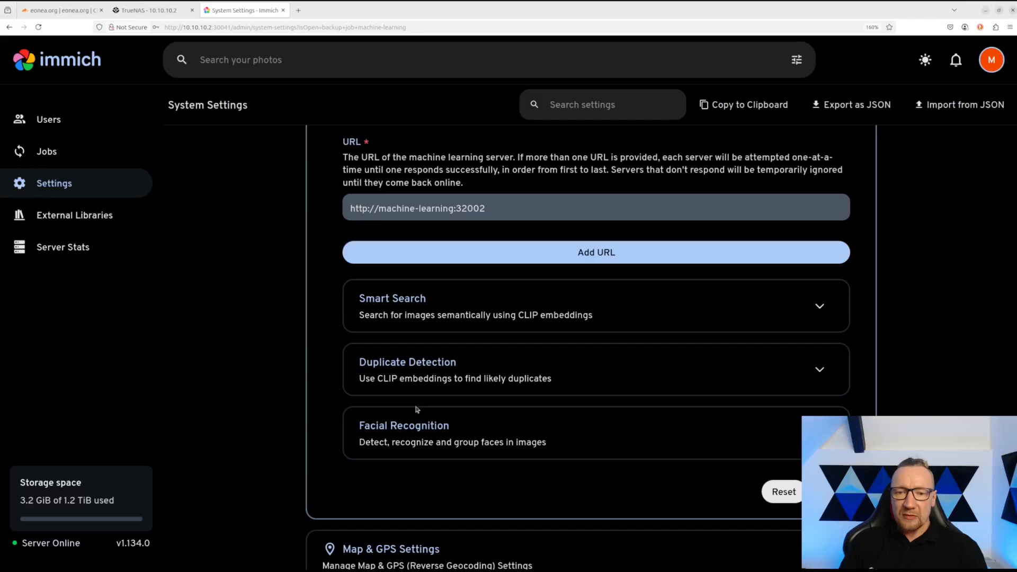
pyautogui.click(418, 433)
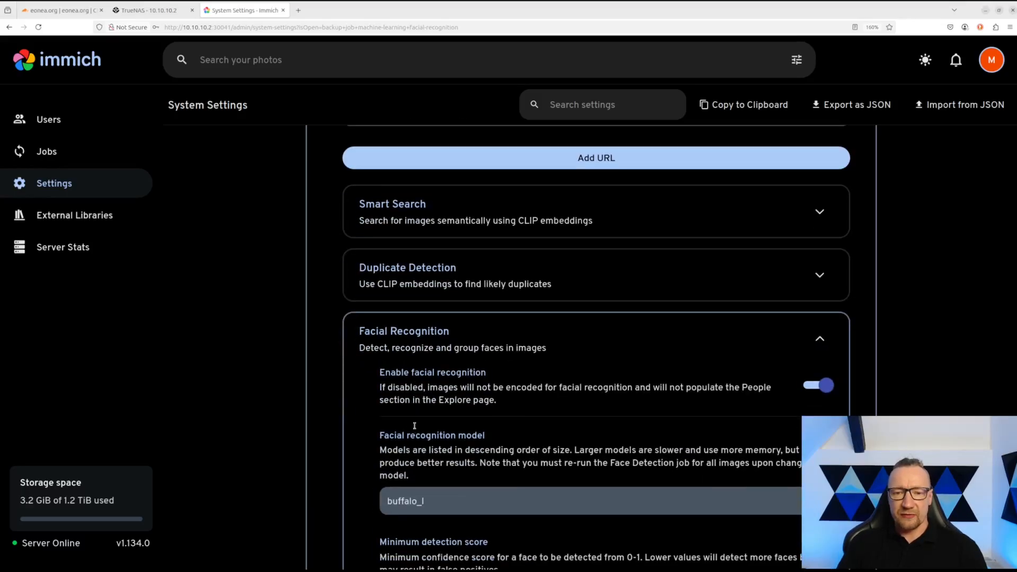
pyautogui.scroll(-4, 414, 401)
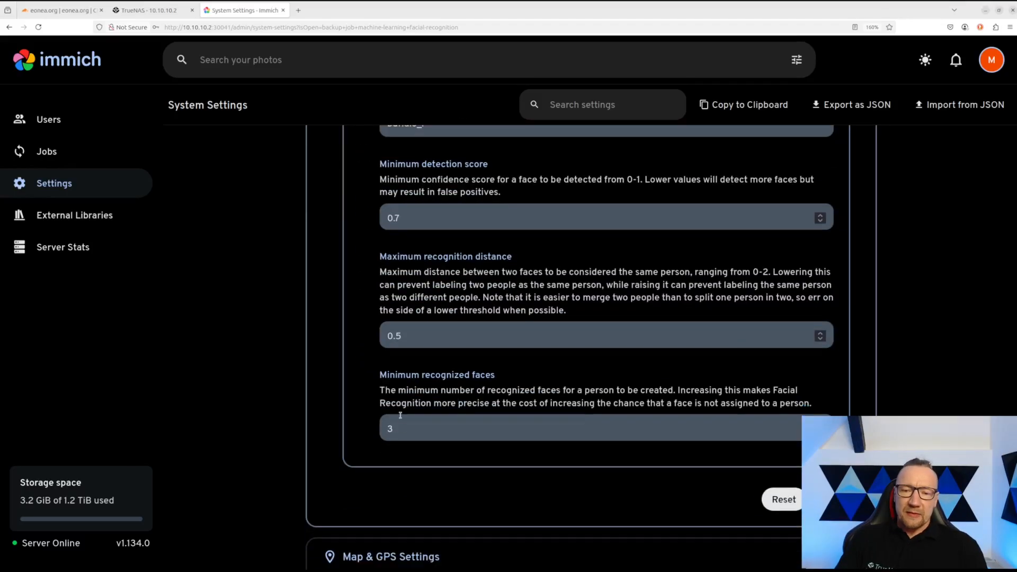
pyautogui.moveTo(378, 435); pyautogui.dragTo(451, 433)
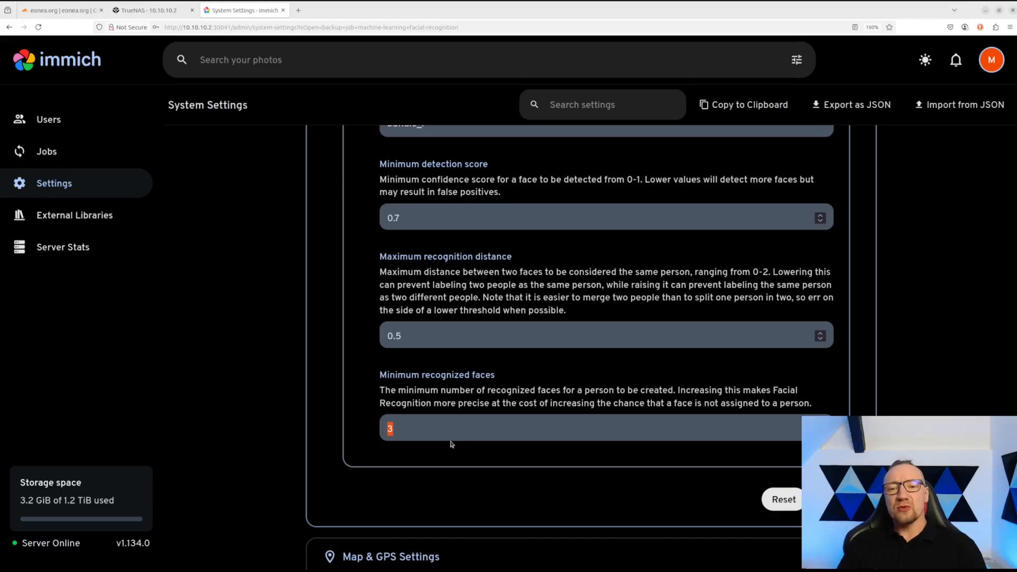
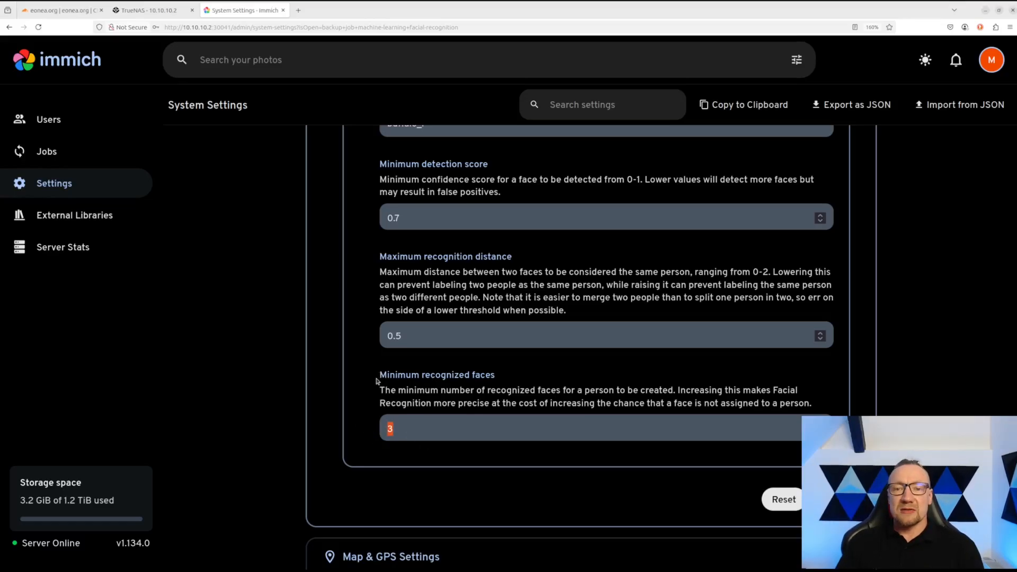
# - Open Server Stats to see 13 photos, 13 videos and 6 GiB of storage used
pyautogui.click(410, 432)
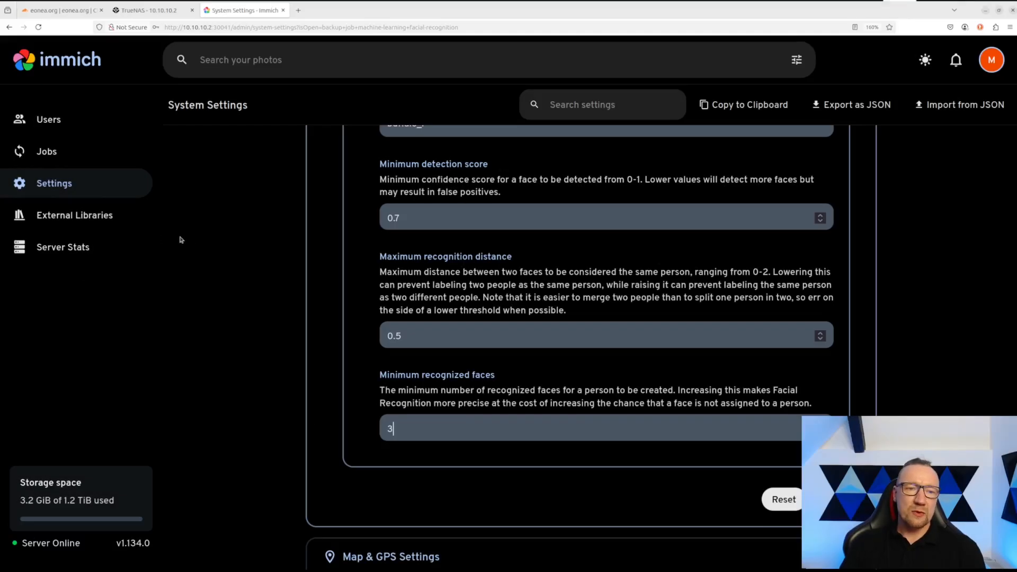
pyautogui.click(72, 251)
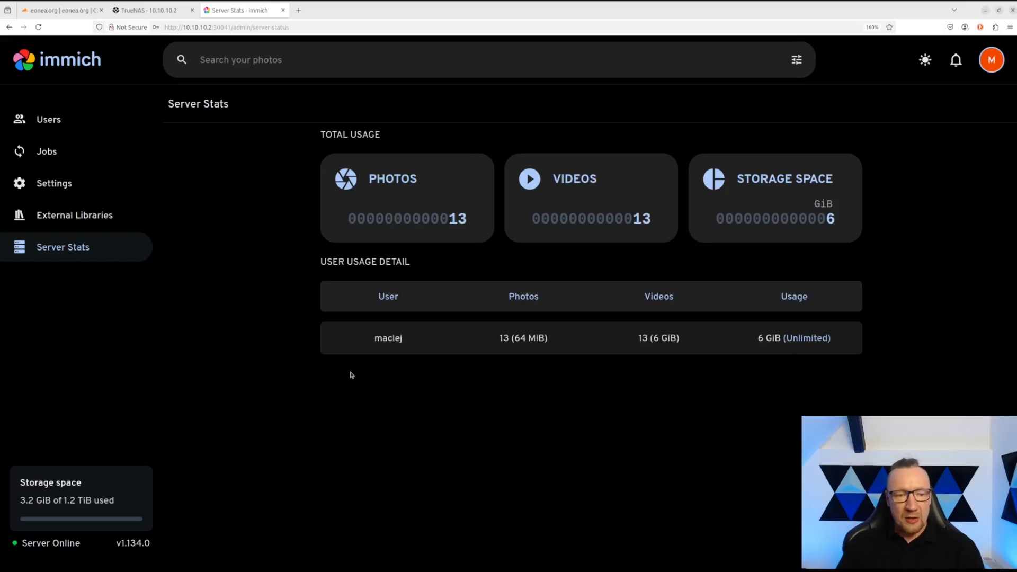
pyautogui.moveTo(26, 501); pyautogui.dragTo(53, 500)
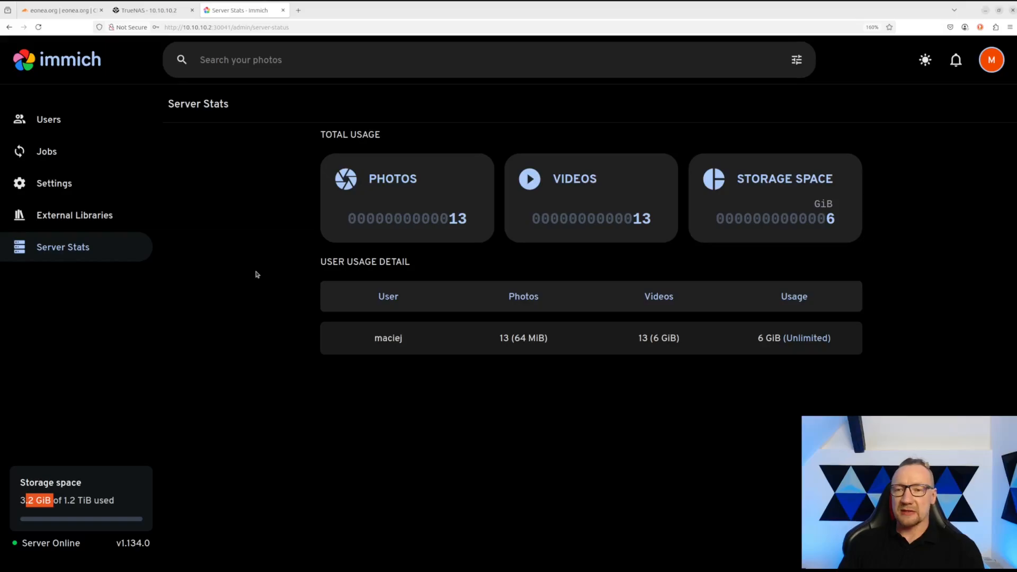
pyautogui.doubleClick(811, 222)
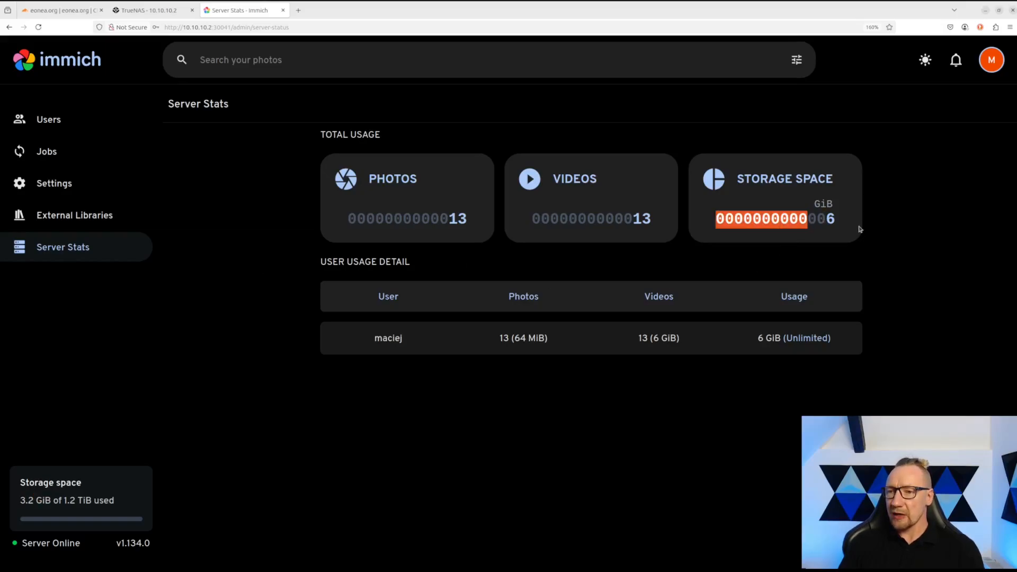
pyautogui.doubleClick(830, 220)
pyautogui.moveTo(35, 503); pyautogui.dragTo(20, 505)
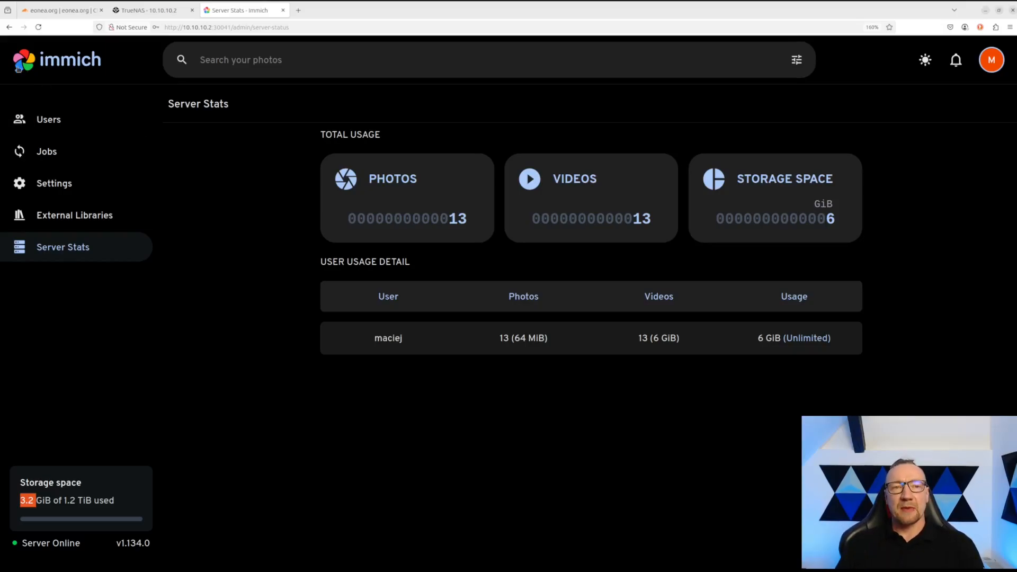
pyautogui.moveTo(70, 12)
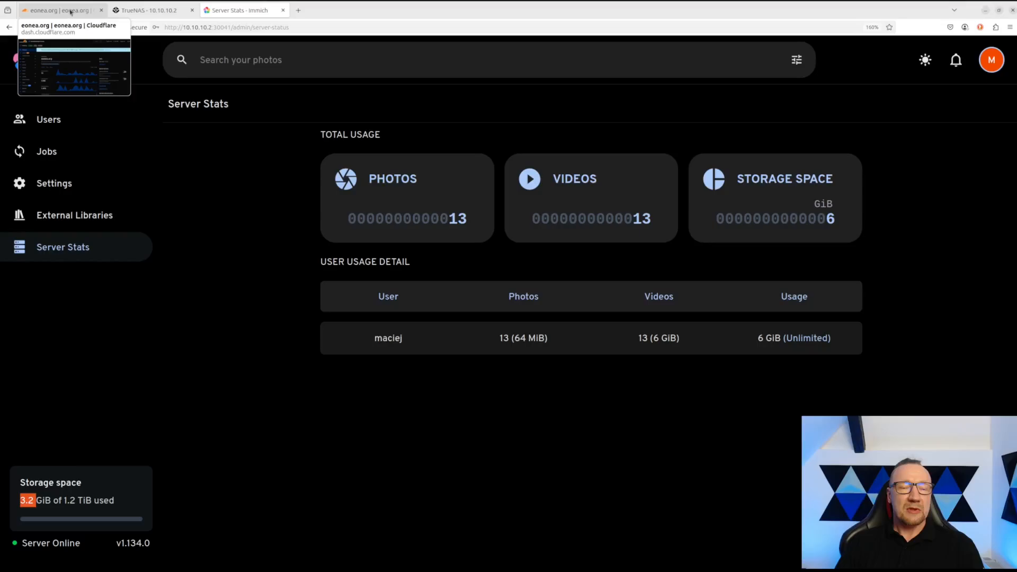
# - In the Cloudflare dashboard, open the DNS records for eonea.org
pyautogui.click(71, 12)
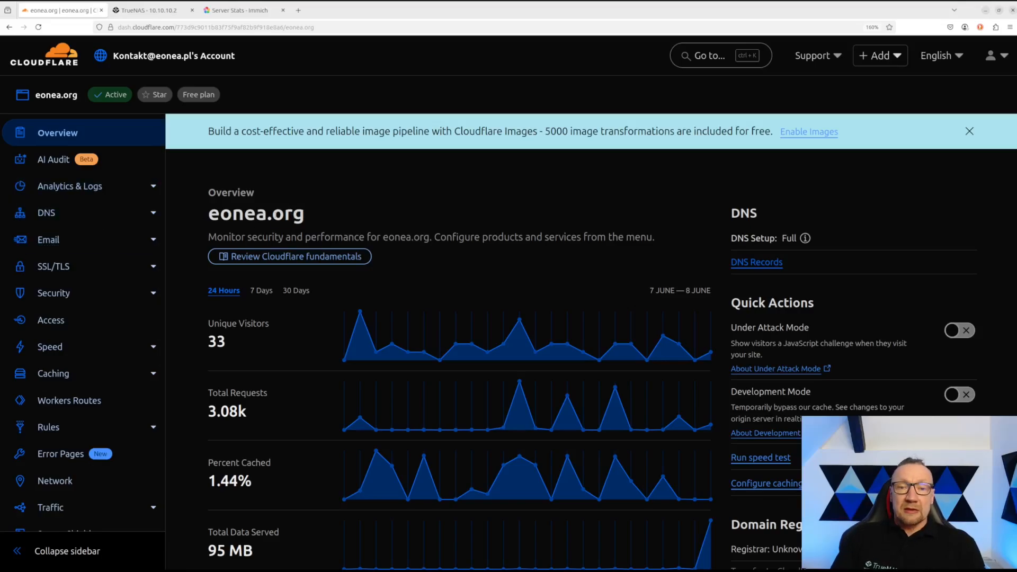
pyautogui.moveTo(306, 214); pyautogui.dragTo(210, 218)
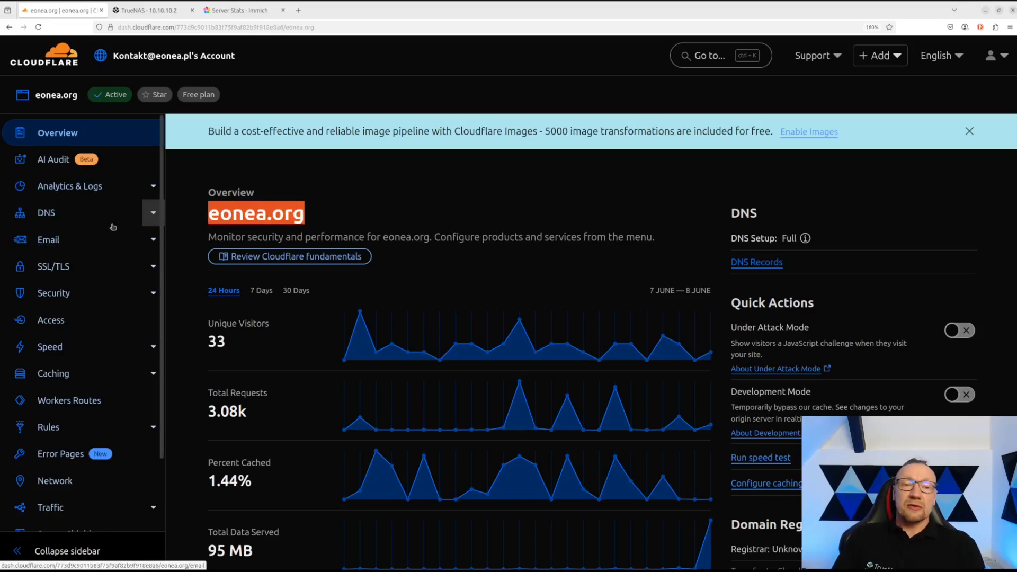
pyautogui.click(48, 217)
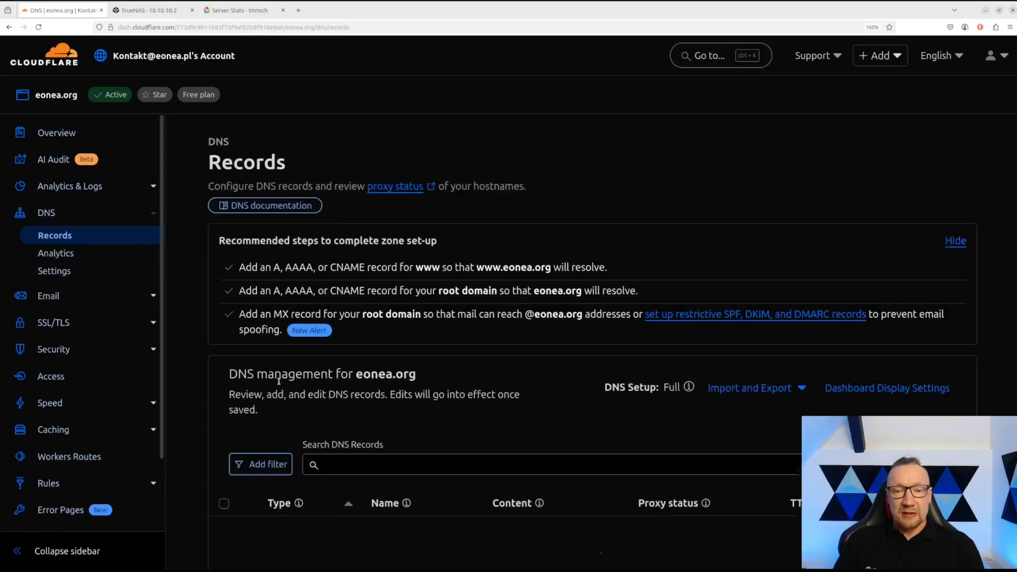
pyautogui.scroll(-5, 276, 318)
pyautogui.scroll(1, 334, 413)
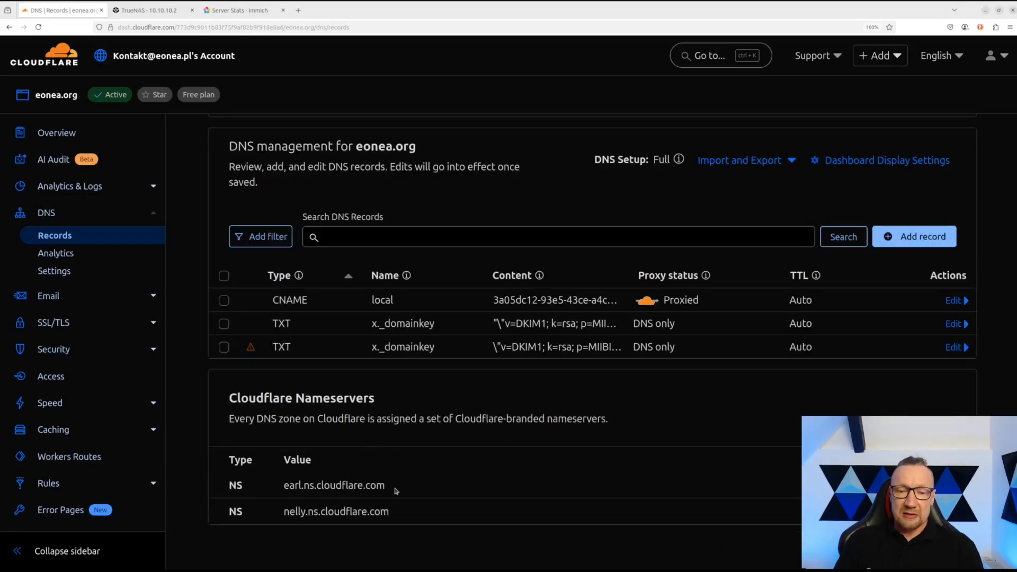
# - Note nameservers earl.ns.cloudflare.com and nelly.ns.cloudflare.com, then go to the domain's Access page
pyautogui.moveTo(396, 490); pyautogui.dragTo(282, 490)
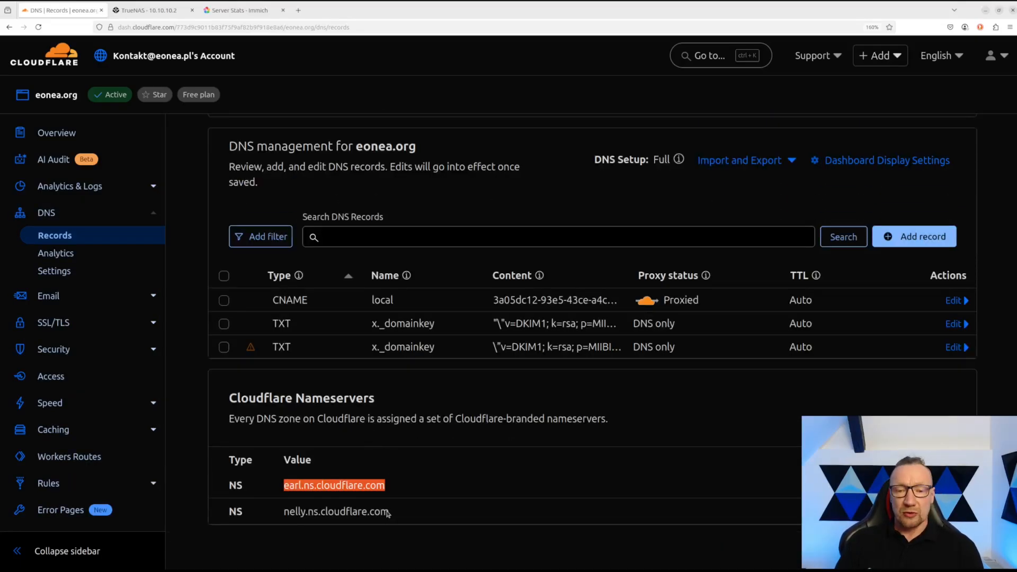
pyautogui.moveTo(391, 513); pyautogui.dragTo(283, 512)
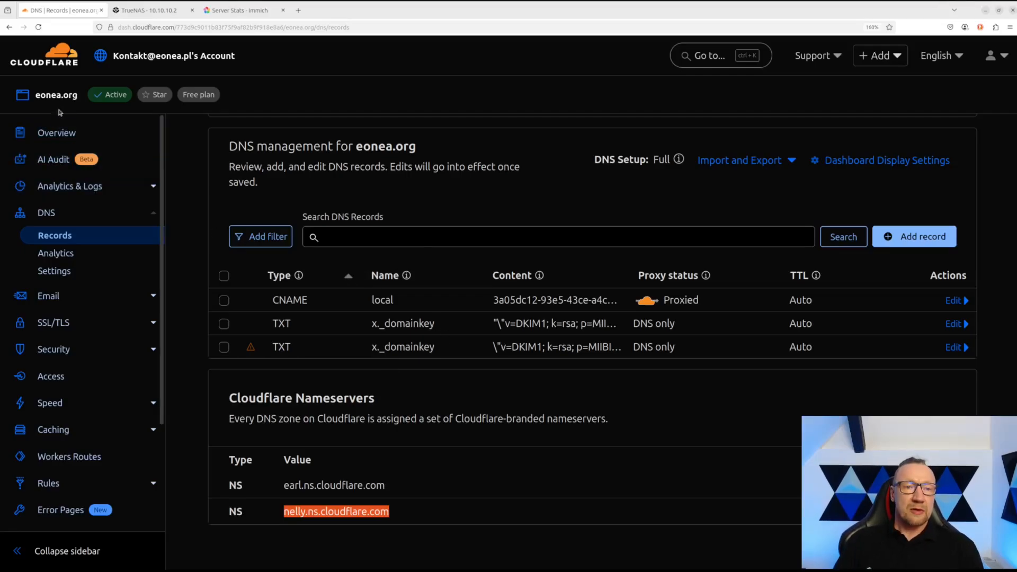
pyautogui.click(53, 378)
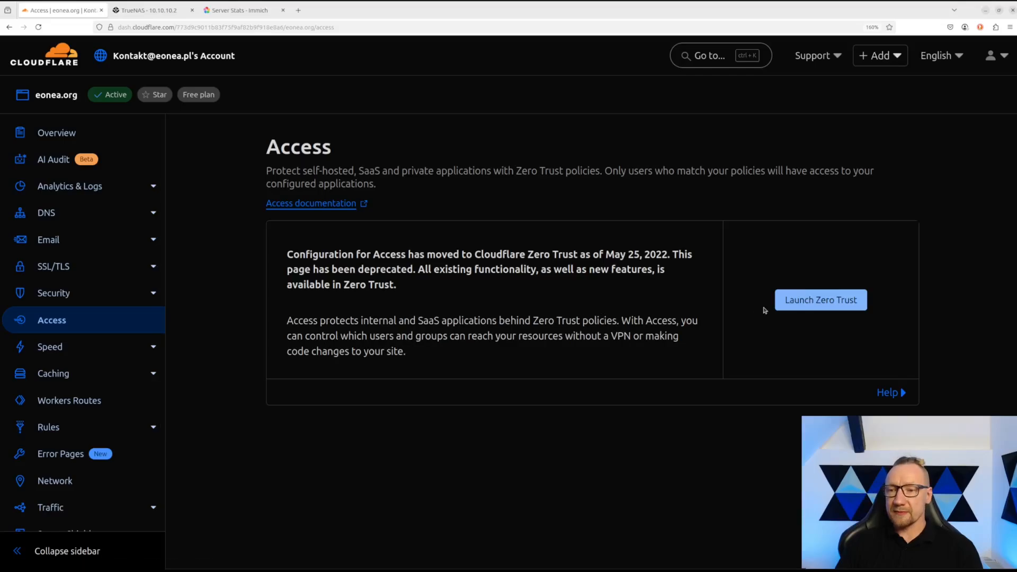
# - Launch Zero Trust for the account, go to Networks > Tunnels and add a new tunnel
pyautogui.click(804, 306)
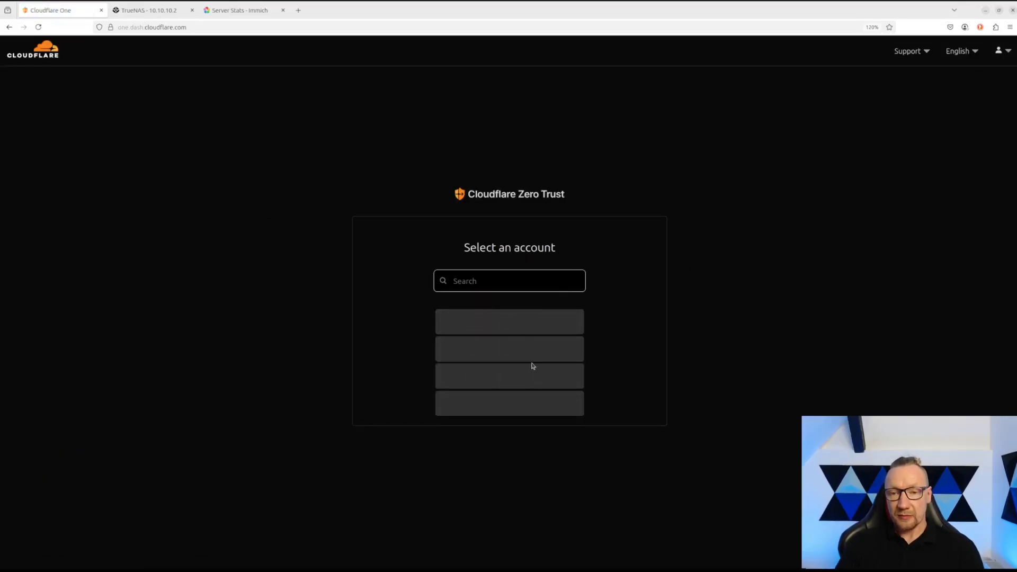
pyautogui.click(487, 324)
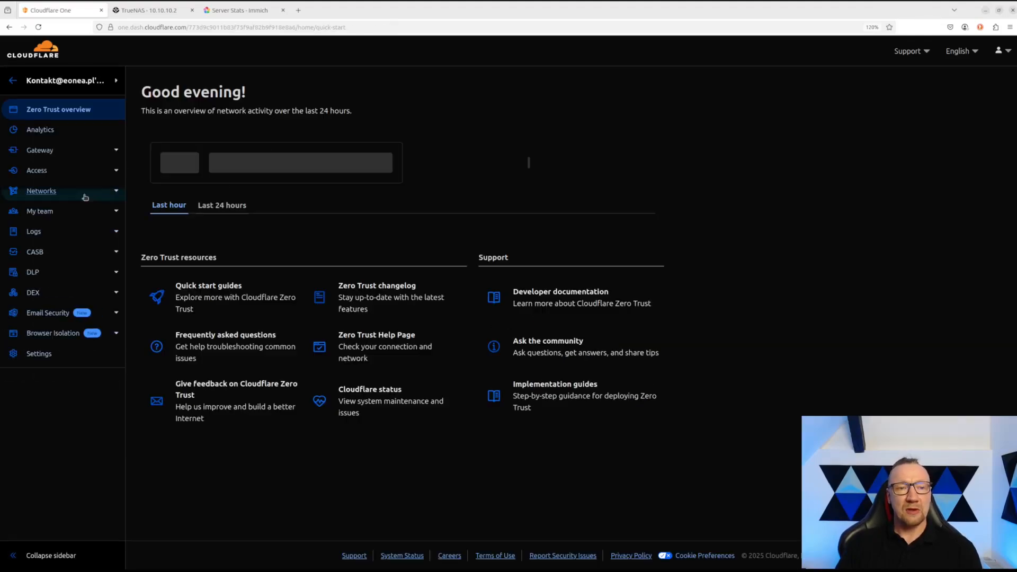
pyautogui.click(43, 192)
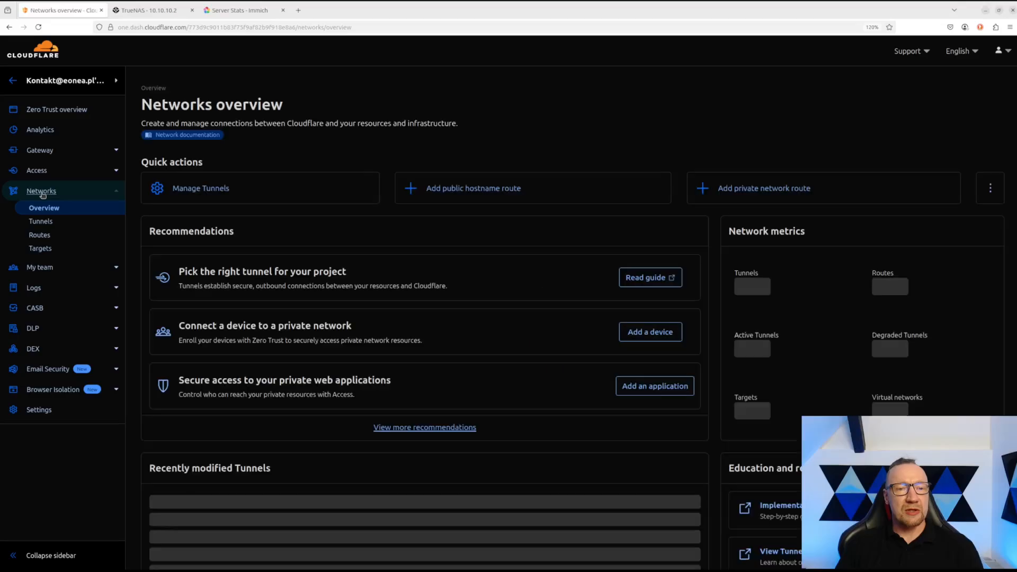
pyautogui.click(41, 222)
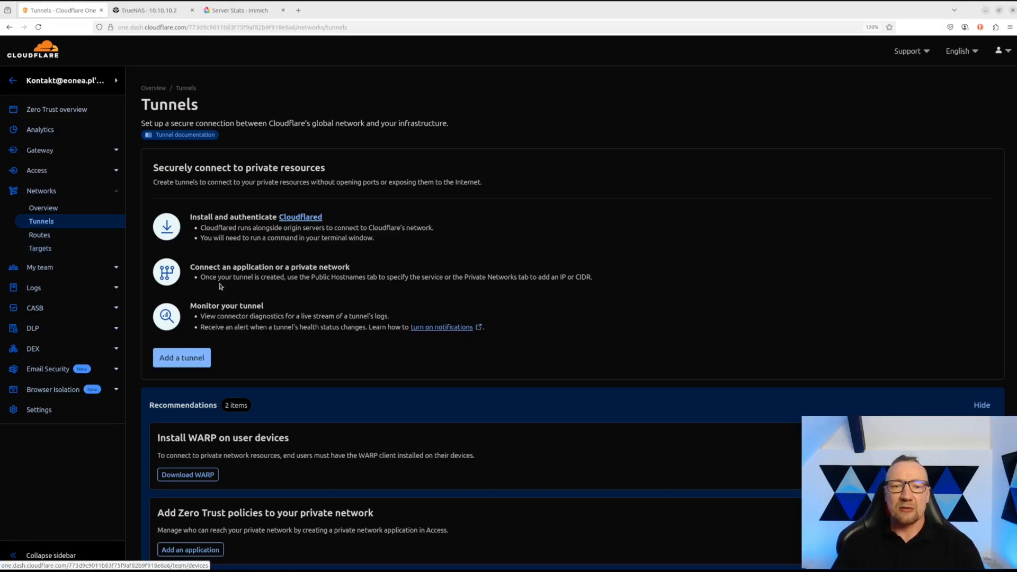
pyautogui.click(192, 360)
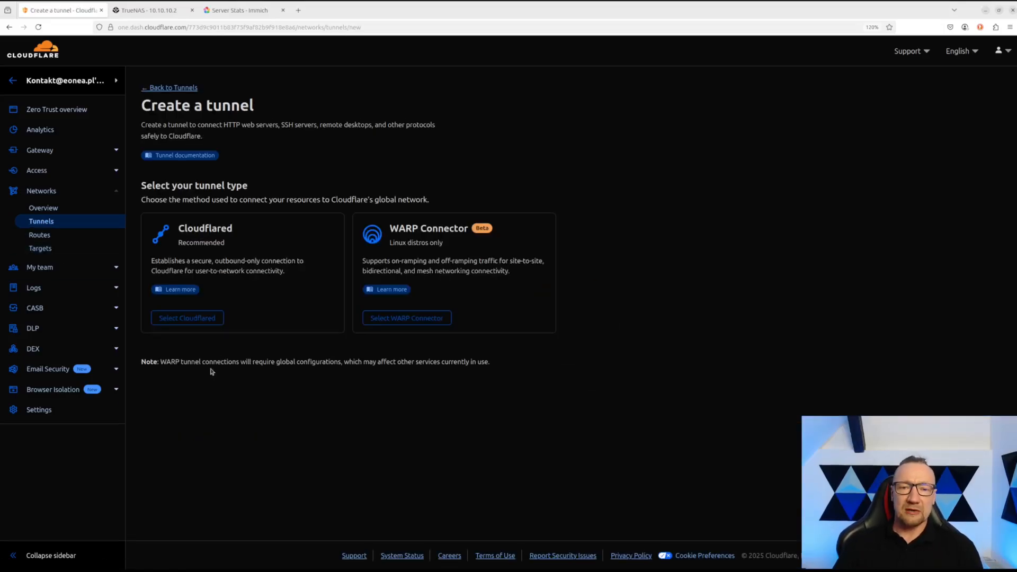
# - Save a new Cloudflared-type tunnel named 'to truenas'
pyautogui.click(249, 316)
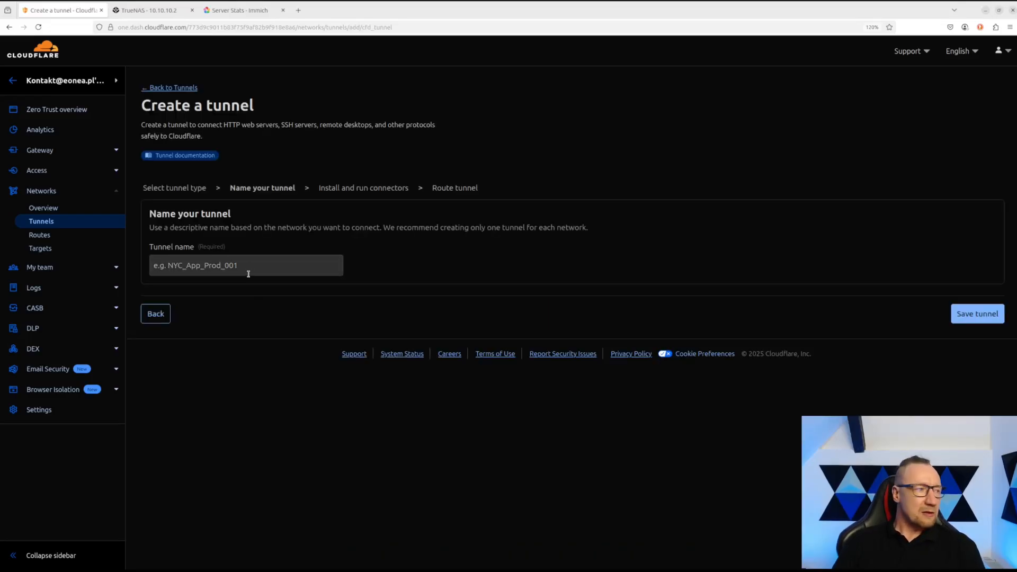
pyautogui.hotkey('ctrl', '+')
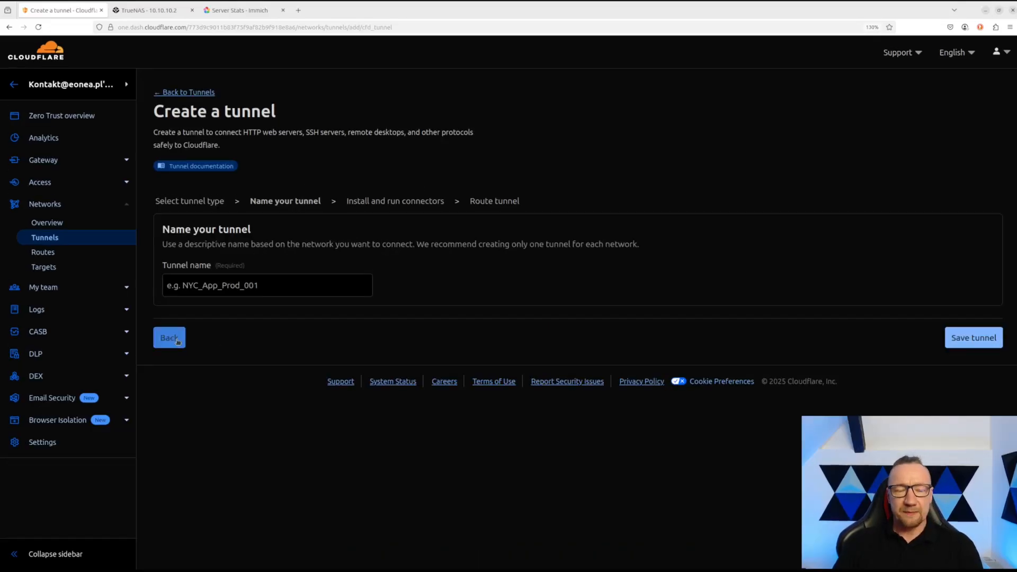
pyautogui.click(300, 285)
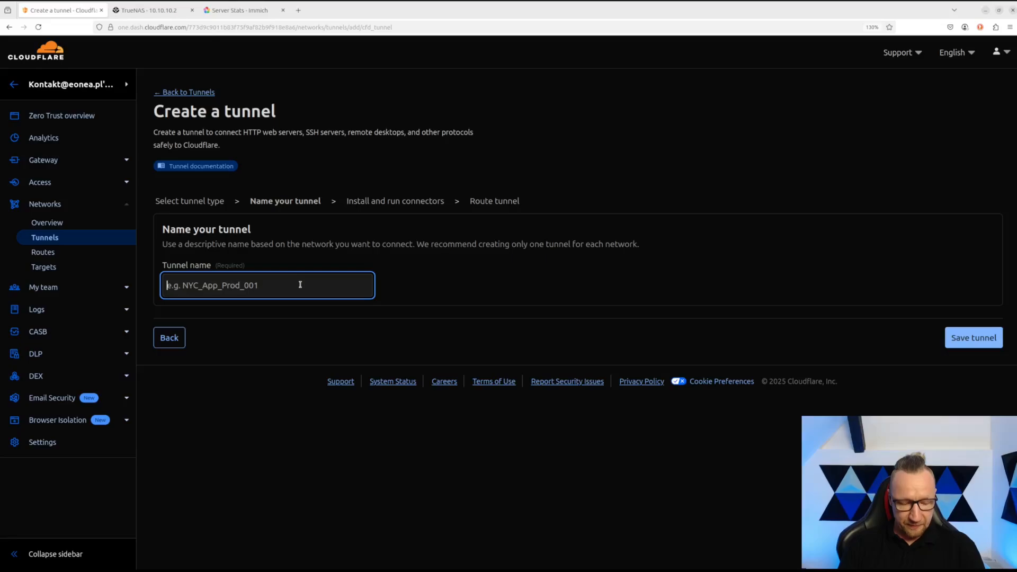
pyautogui.write('to')
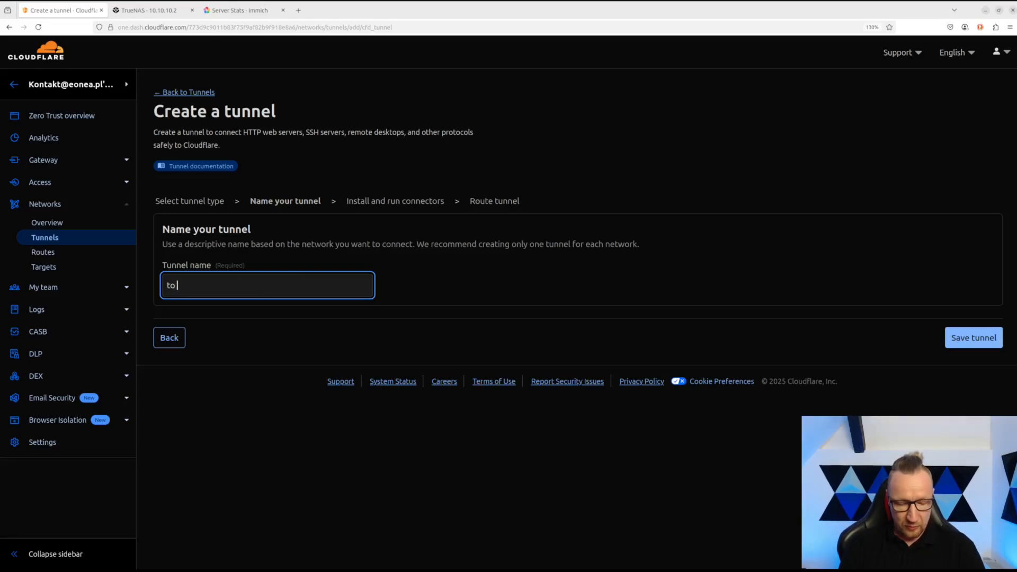
pyautogui.write(' truenas')
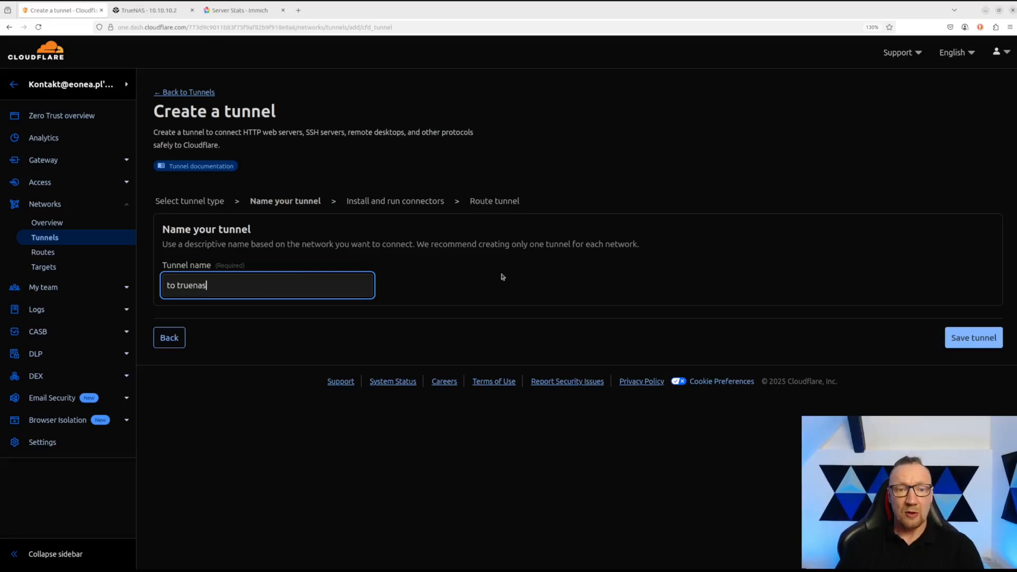
pyautogui.click(968, 339)
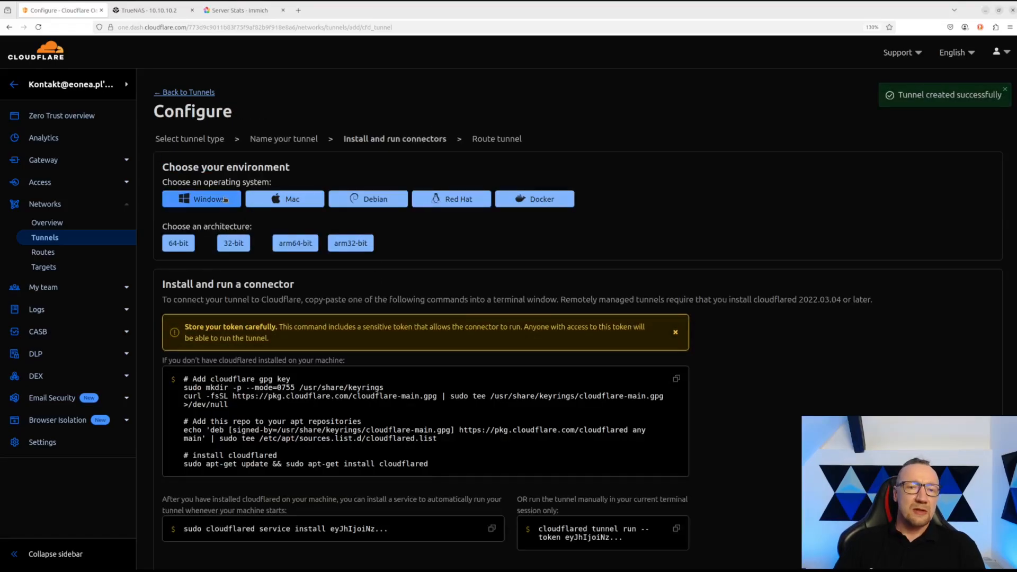
# - Copy the Docker run command with the tunnel token, then continue to Route Traffic
pyautogui.click(225, 200)
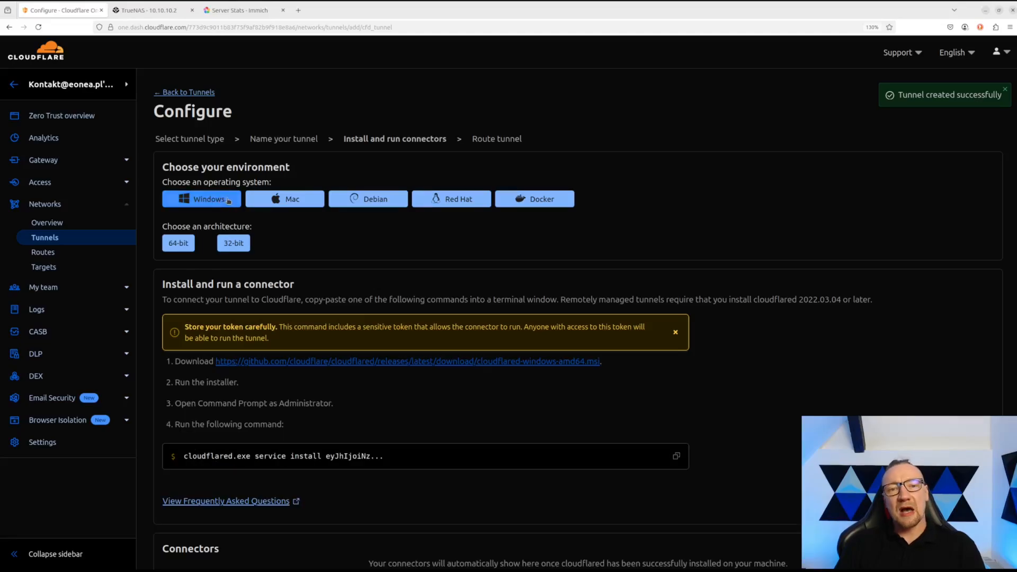
pyautogui.click(285, 200)
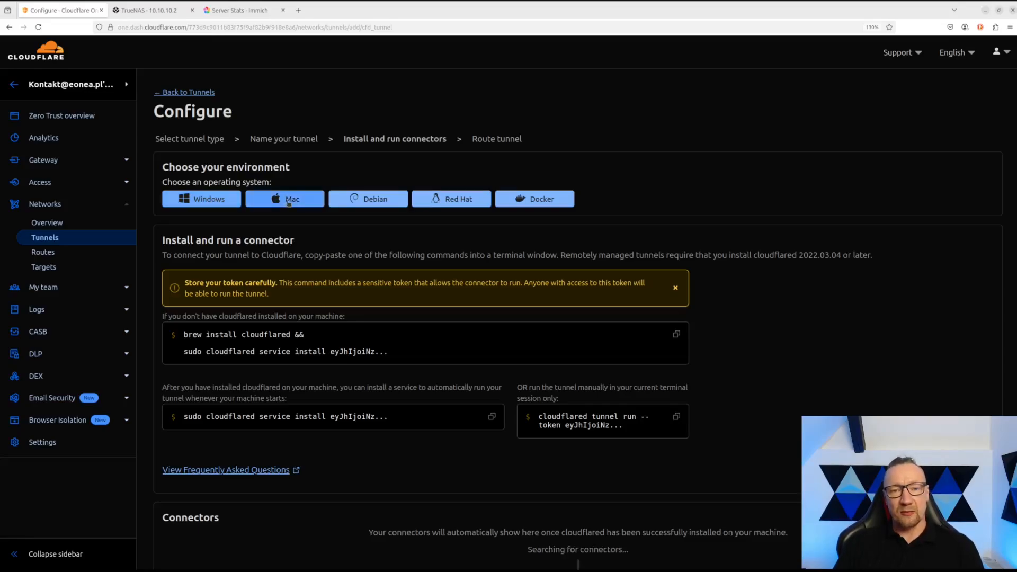
pyautogui.click(534, 199)
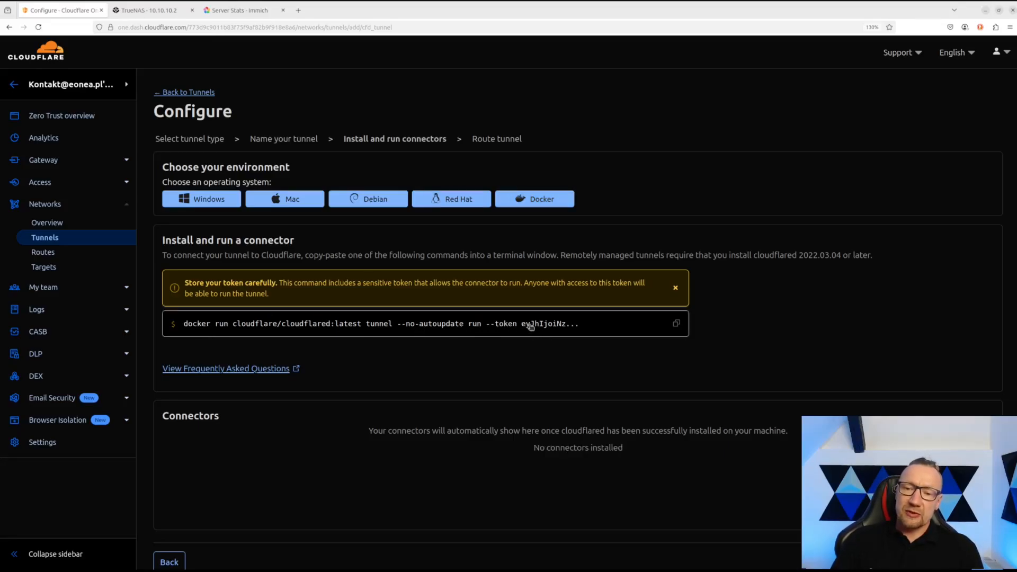
pyautogui.click(559, 327)
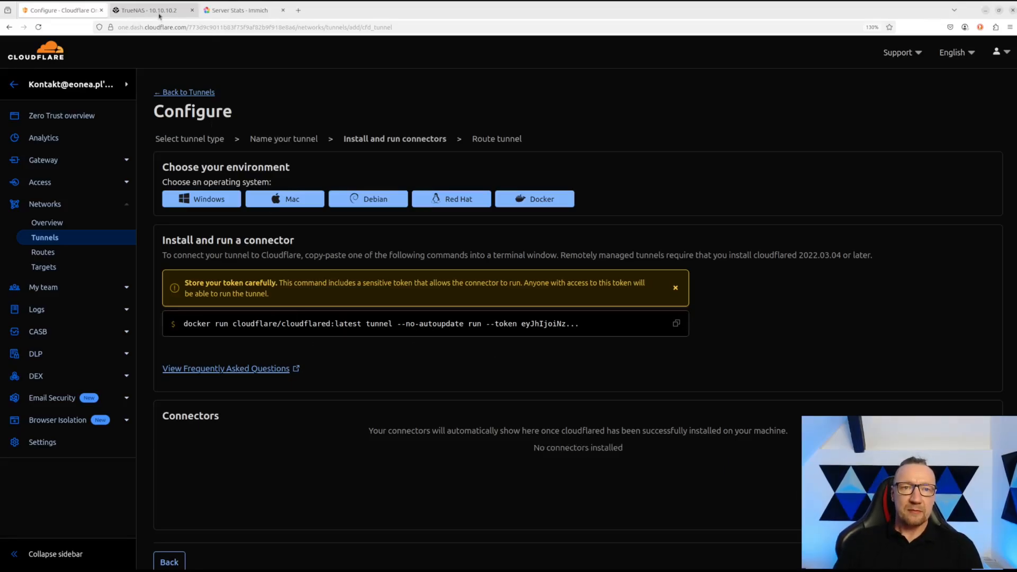
pyautogui.moveTo(159, 13)
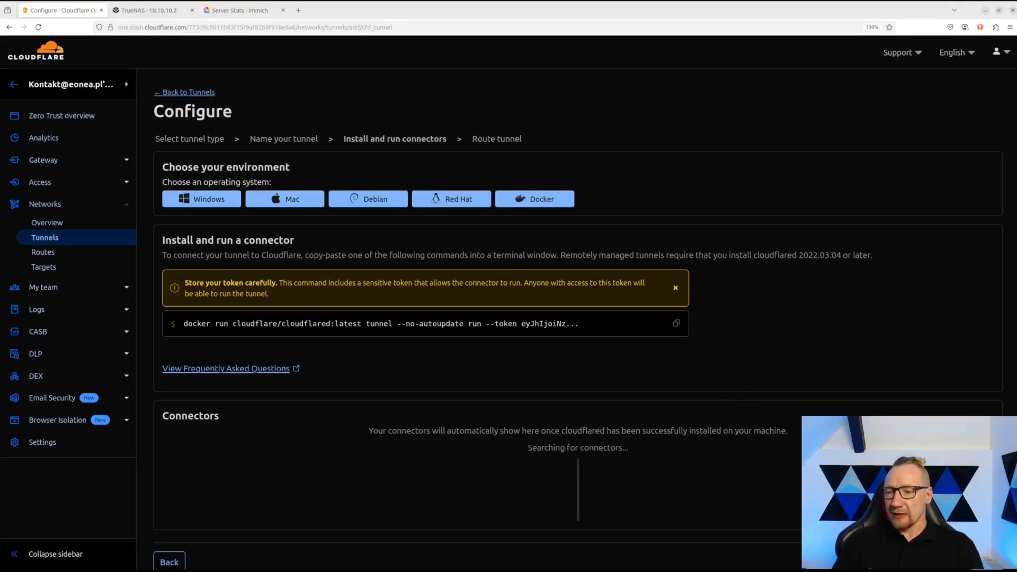
pyautogui.click(986, 562)
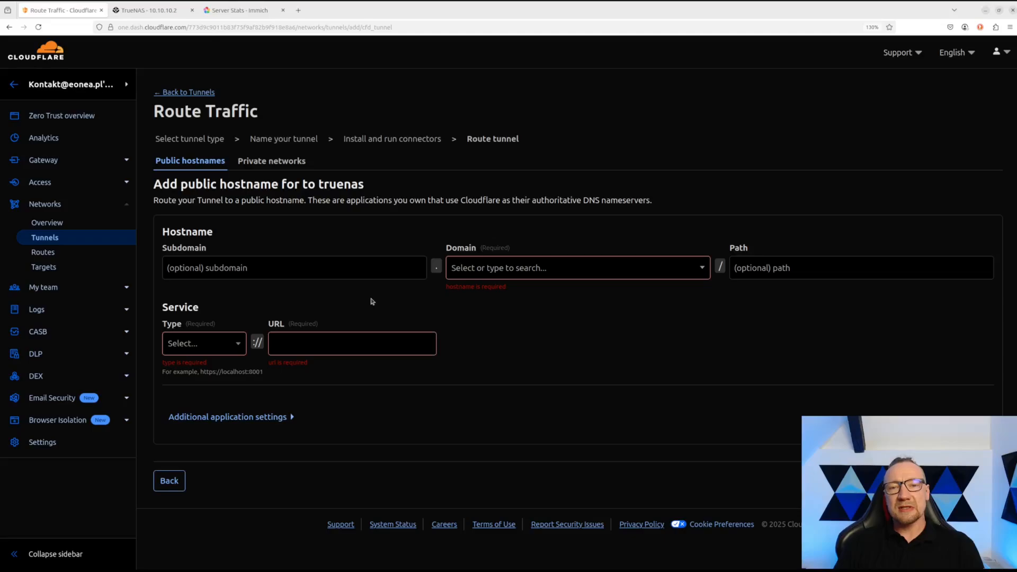
# - Route public hostname immich.eonea.org to HTTP service 10.10.10.2:30041
pyautogui.click(329, 271)
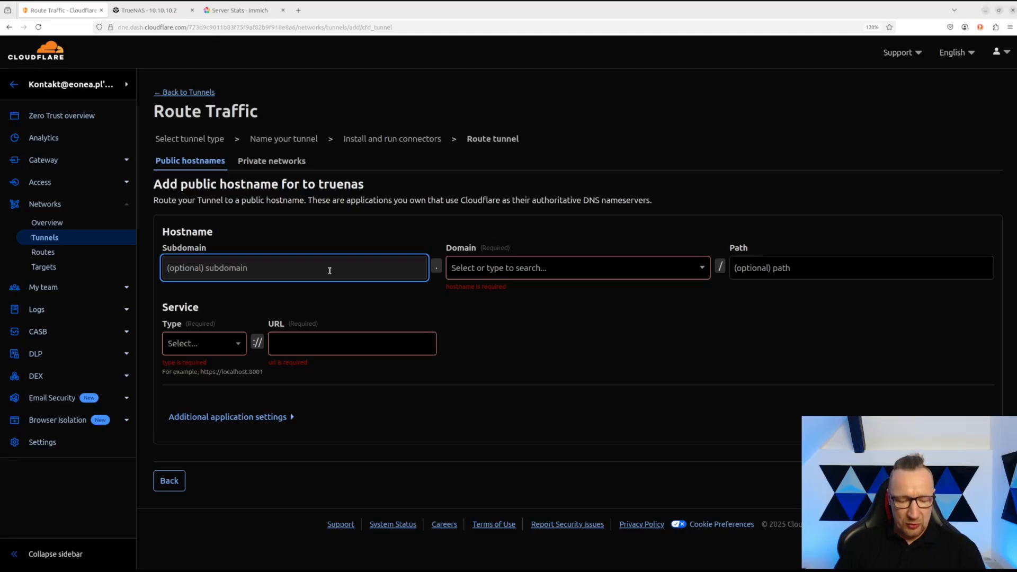
pyautogui.write('immich')
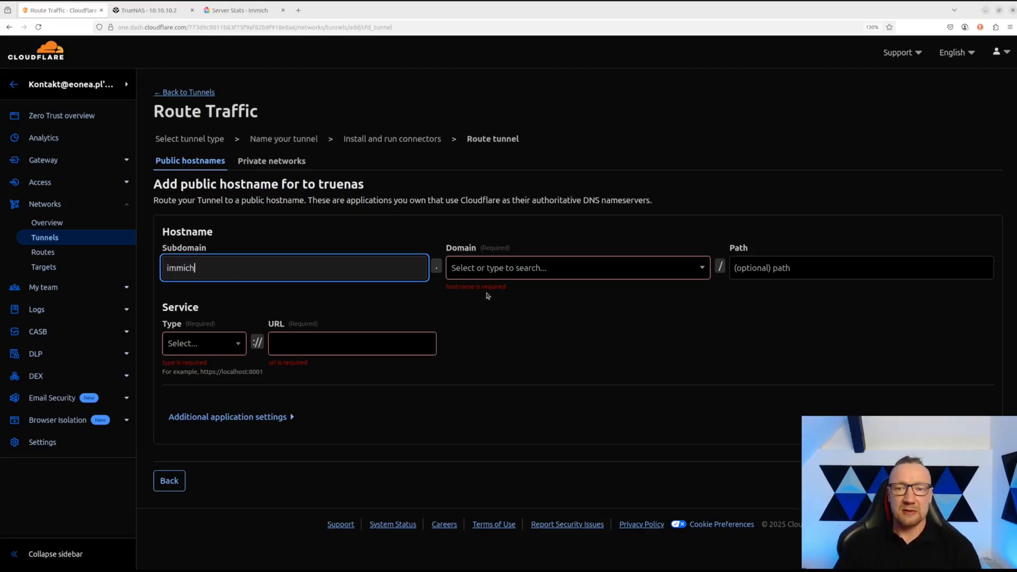
pyautogui.click(496, 269)
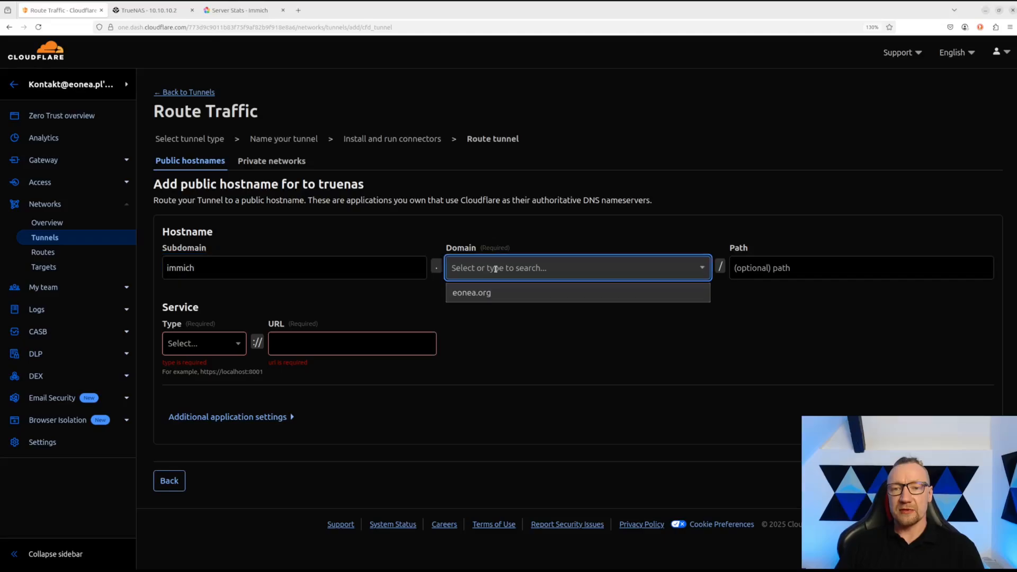
pyautogui.click(495, 296)
pyautogui.click(745, 272)
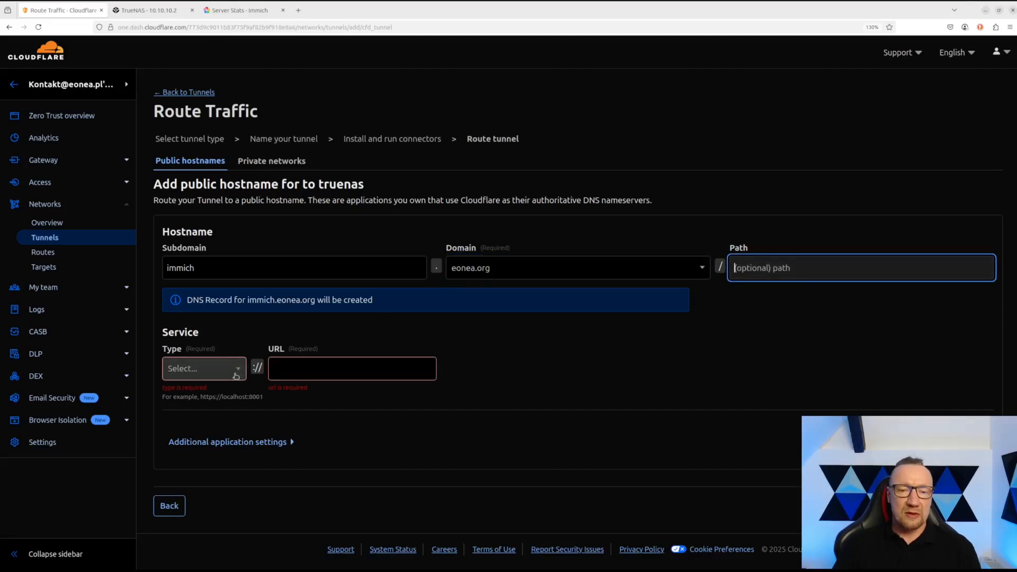
pyautogui.click(236, 373)
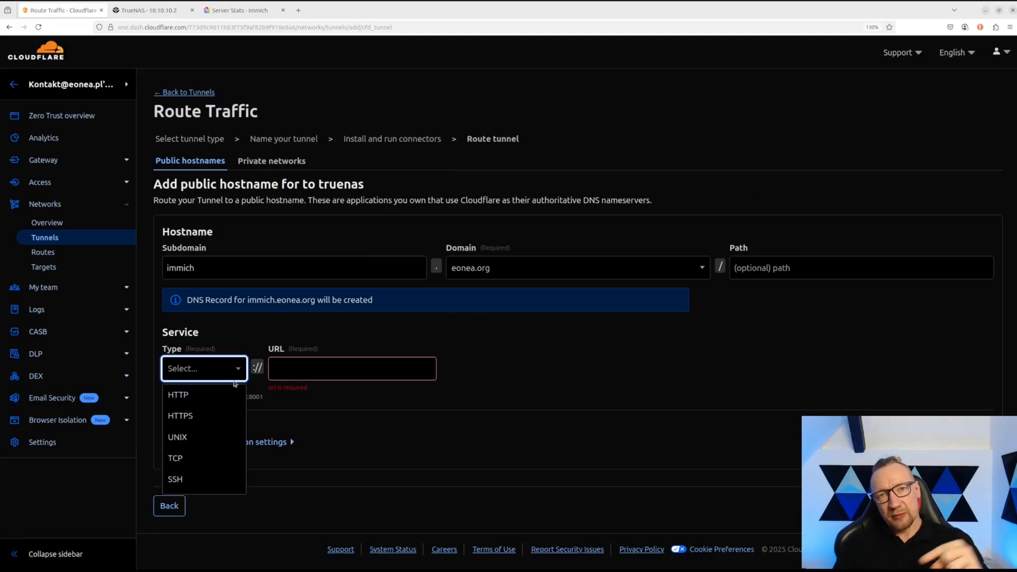
pyautogui.click(190, 396)
pyautogui.click(306, 370)
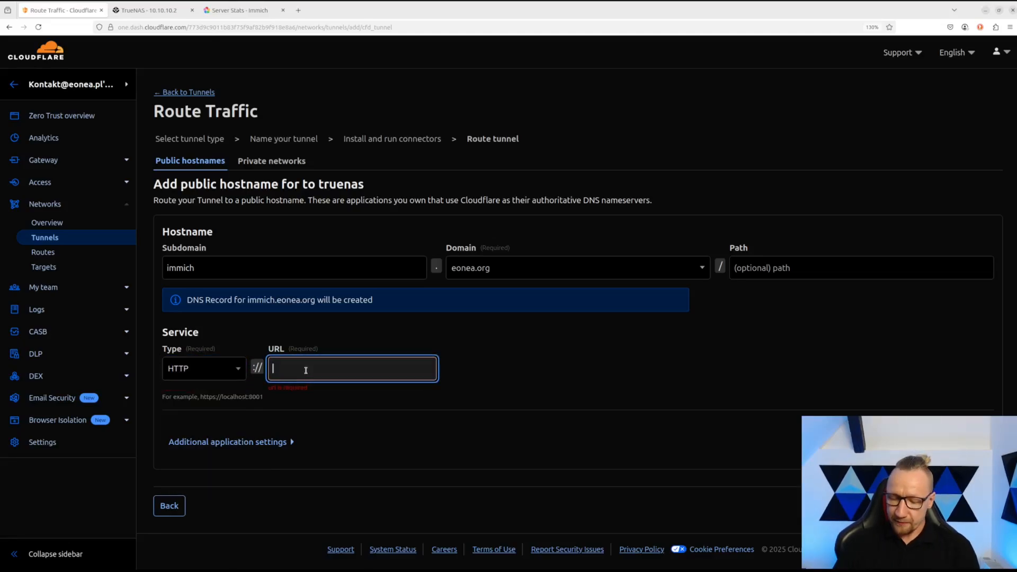
pyautogui.write('10.10.10')
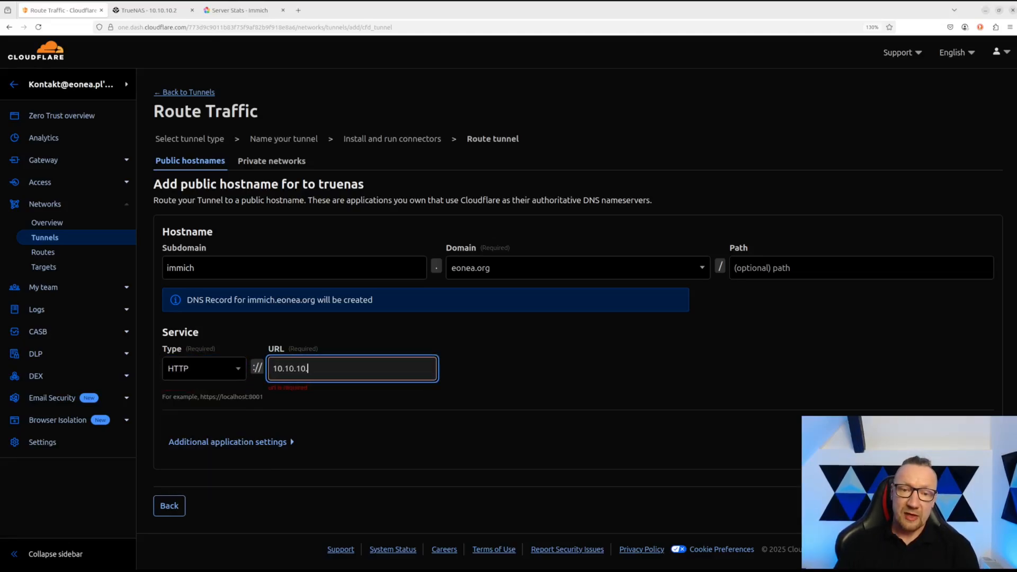
pyautogui.write('.2')
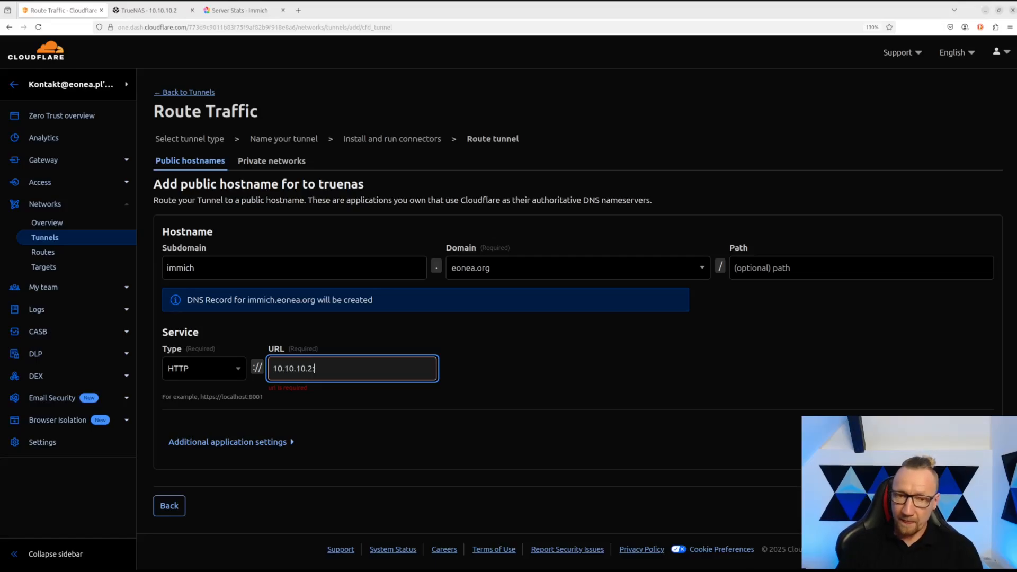
pyautogui.write(':30041')
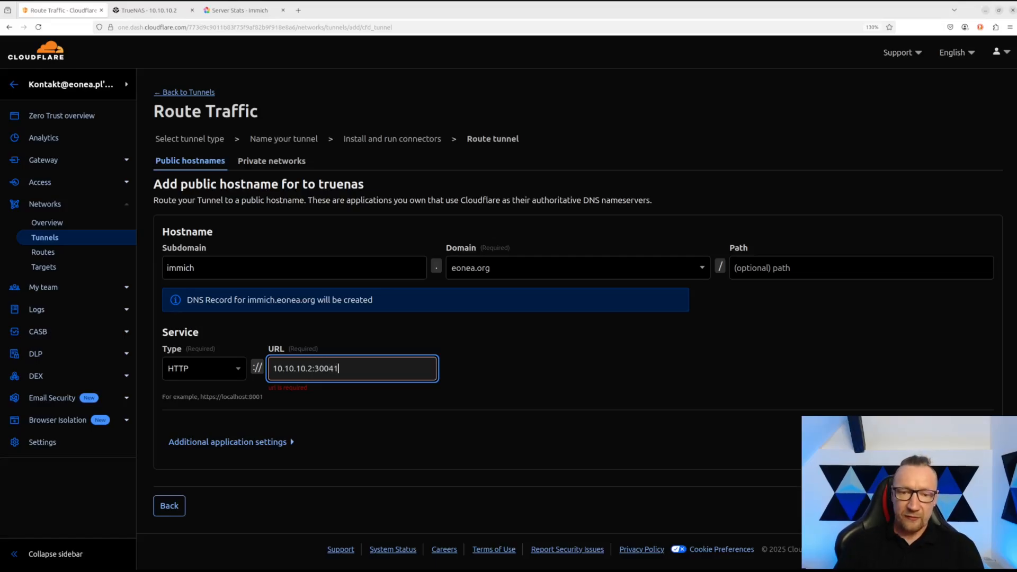
# - Verify the Immich address and port in TrueNAS, complete the tunnel setup, and return to TrueNAS
pyautogui.click(147, 10)
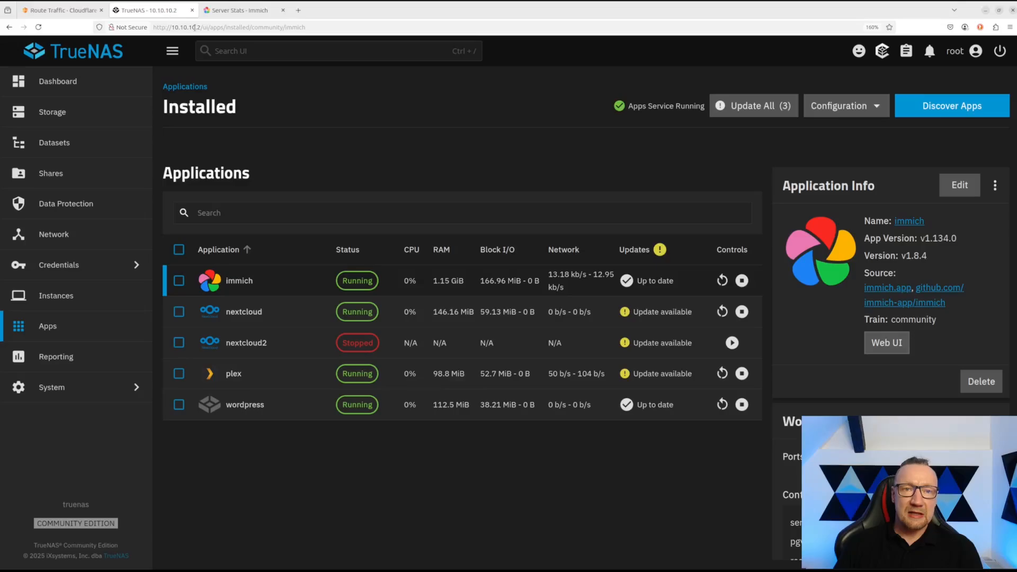
pyautogui.click(220, 11)
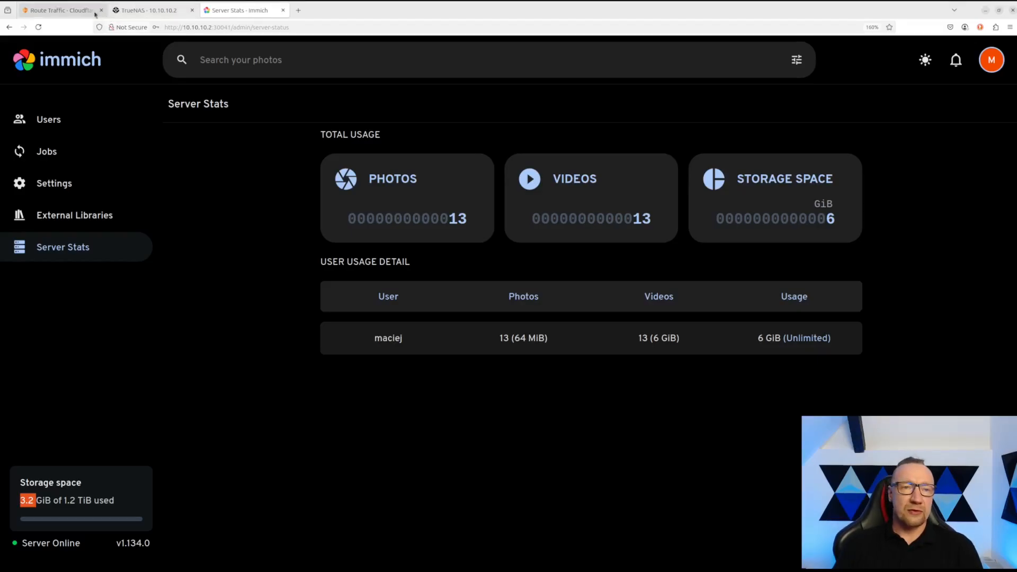
pyautogui.click(61, 10)
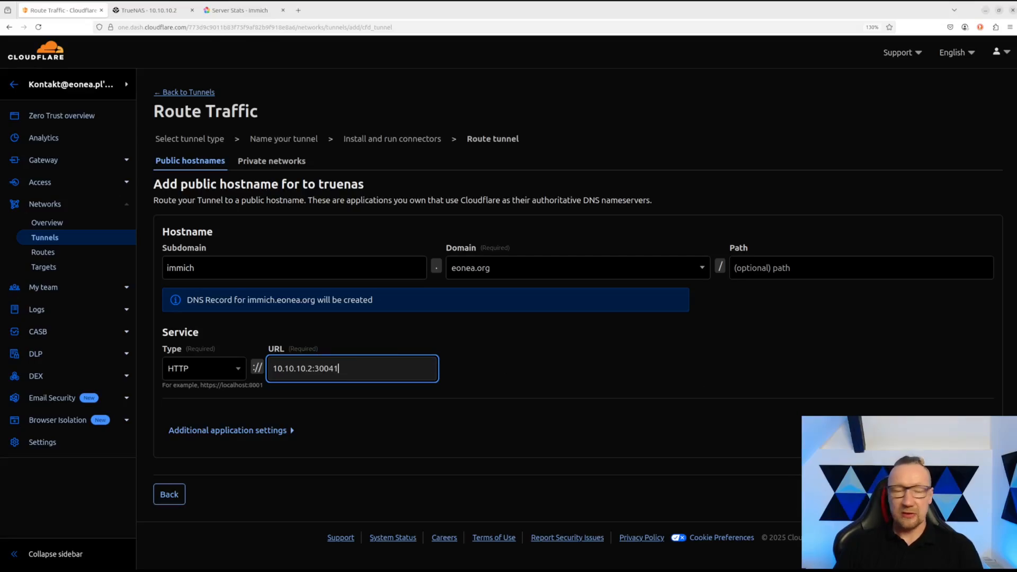
pyautogui.click(964, 494)
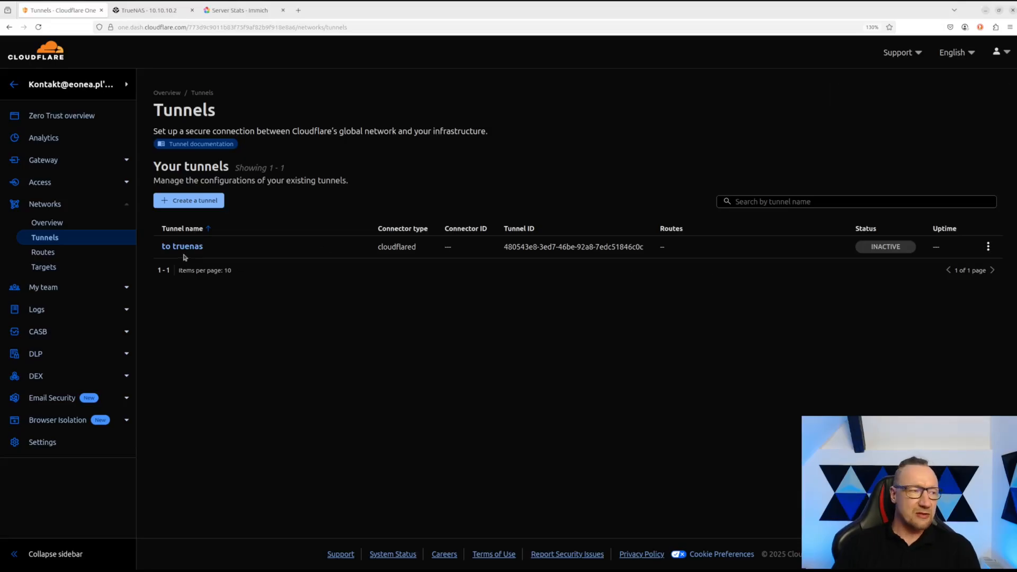
pyautogui.hotkey('ctrl', '+')
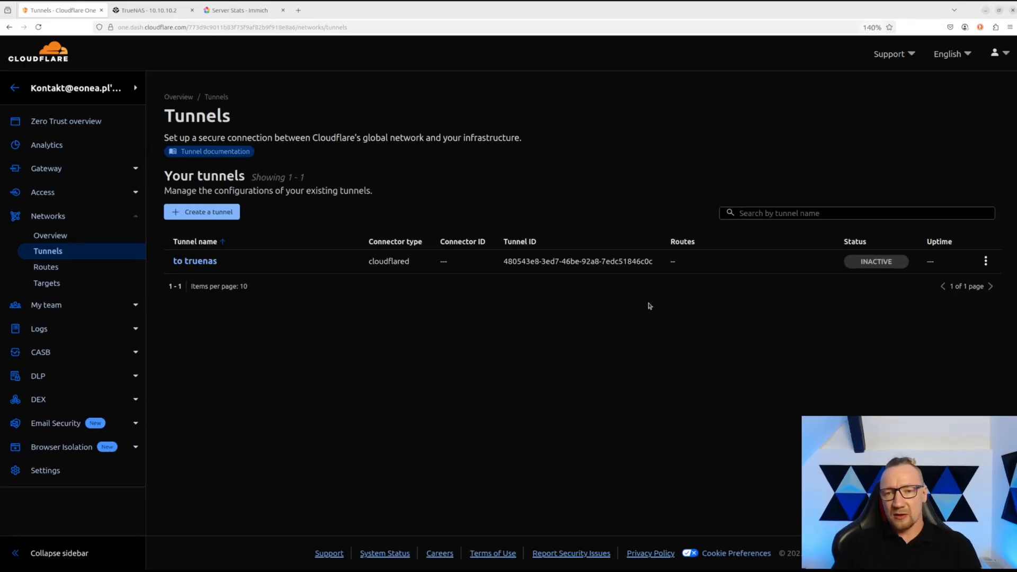
pyautogui.moveTo(878, 264)
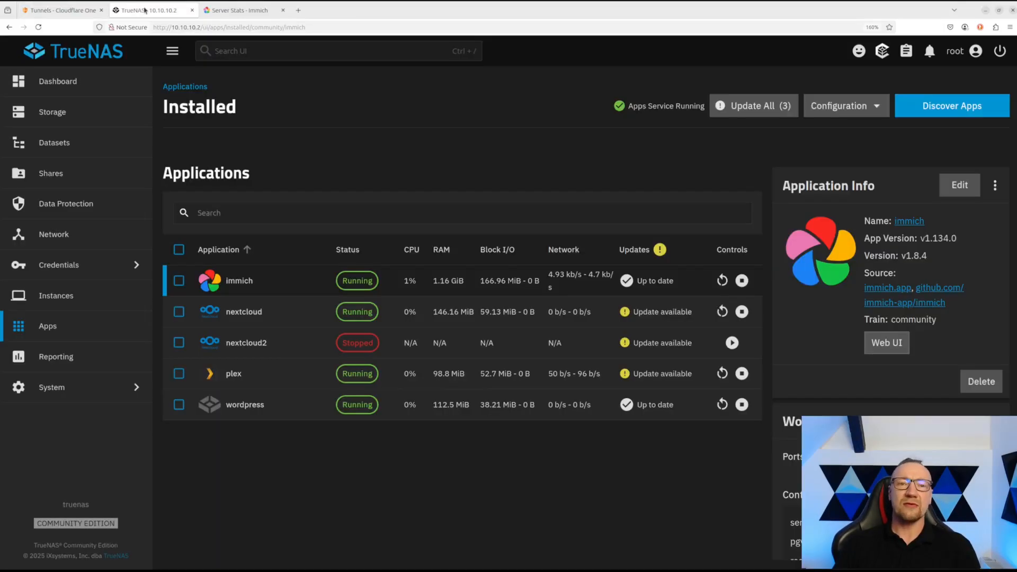
pyautogui.click(151, 10)
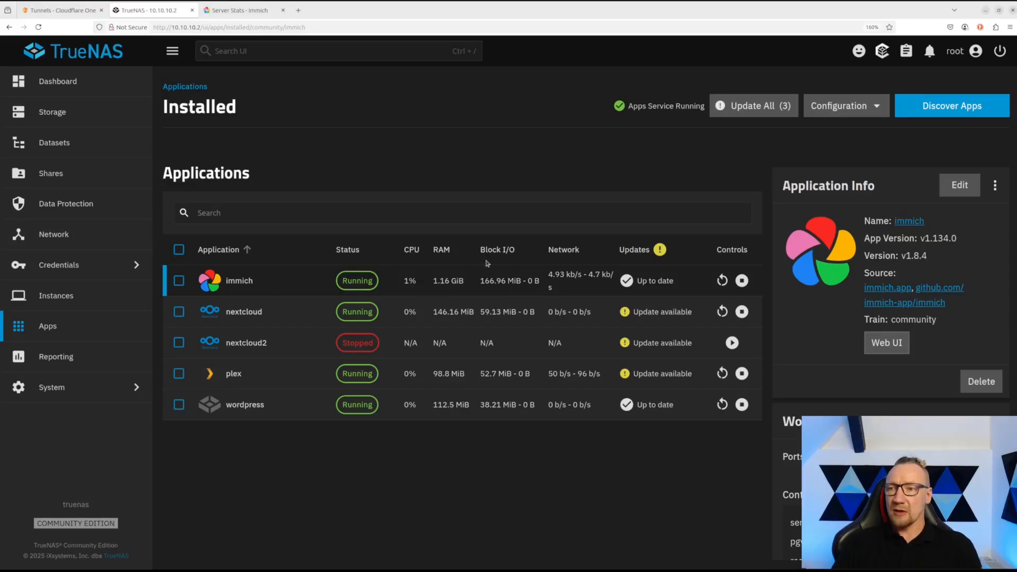
# - Find Cloudflared in the app catalogue and start installing it as 'cloudflared', version 1.3.2
pyautogui.click(927, 112)
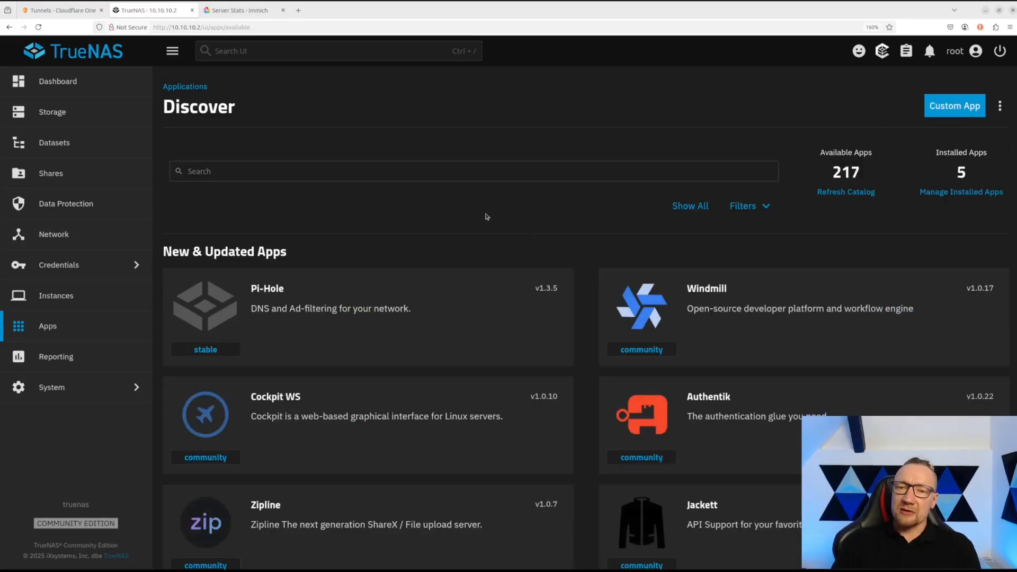
pyautogui.click(388, 165)
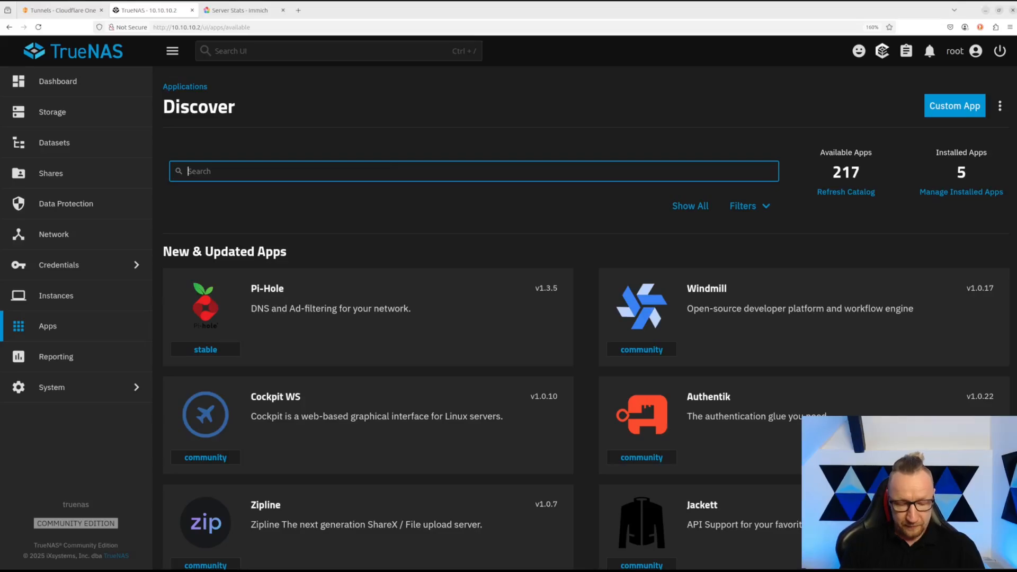
pyautogui.write('clo')
pyautogui.press('BackSpace')
pyautogui.write('u')
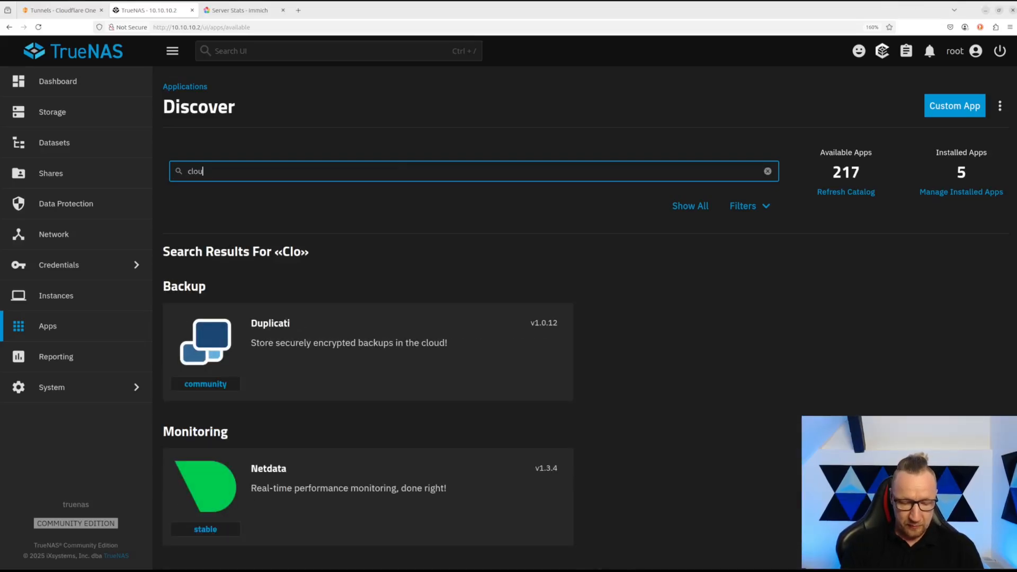
pyautogui.write('df')
pyautogui.click(417, 341)
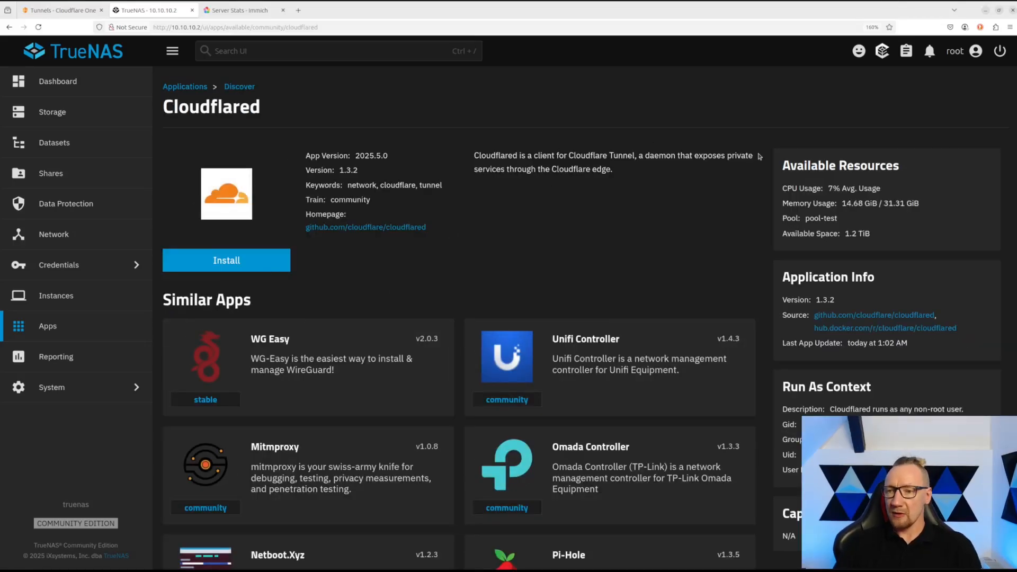
pyautogui.click(274, 257)
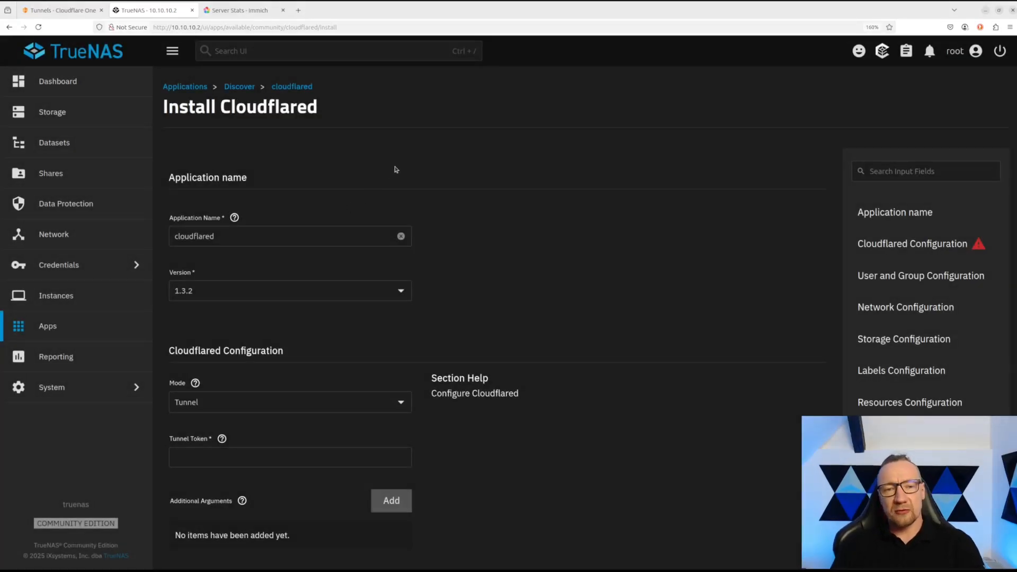
pyautogui.doubleClick(230, 236)
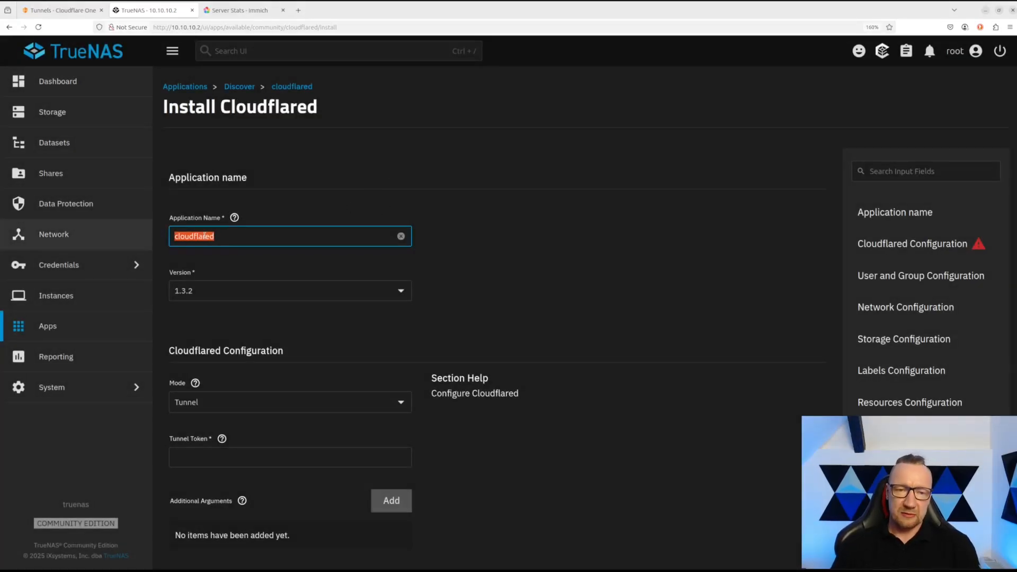
pyautogui.click(256, 237)
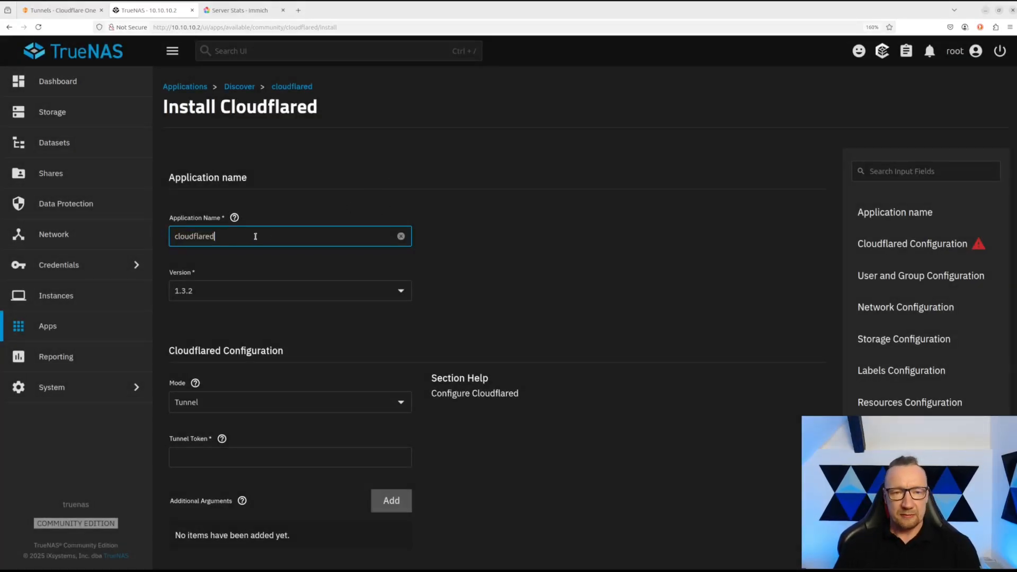
pyautogui.click(219, 294)
pyautogui.click(239, 317)
# - Paste the connector command into the tunnel token field and trim it to the bare token
pyautogui.scroll(-5, 239, 311)
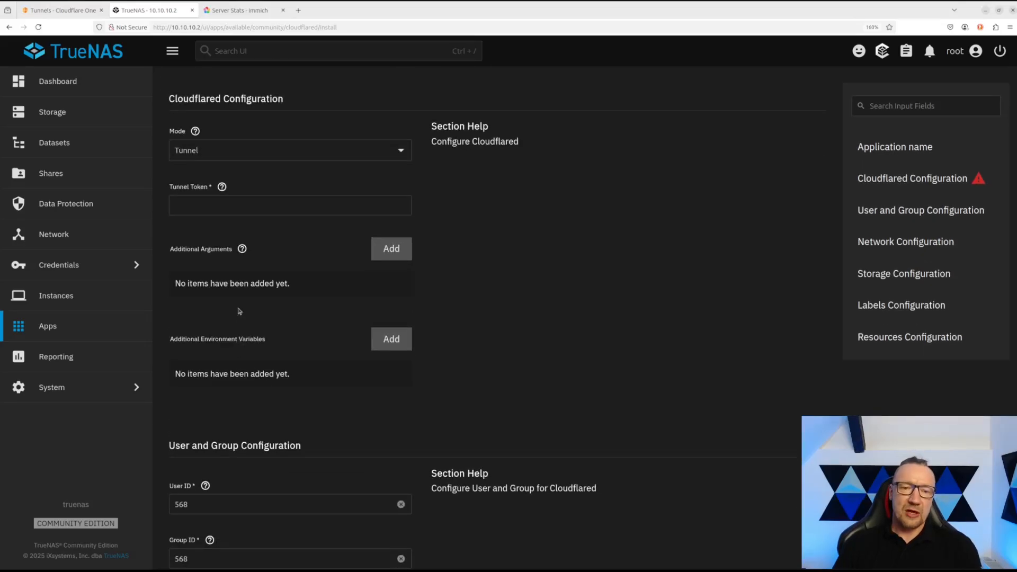
pyautogui.click(221, 207)
pyautogui.hotkey('ctrl', 'v')
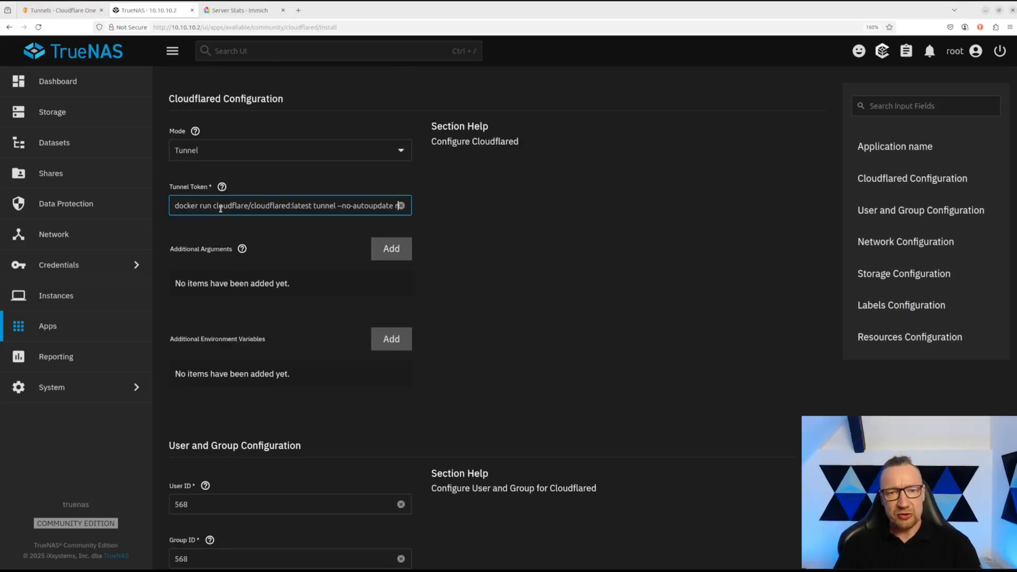
pyautogui.press('Left')
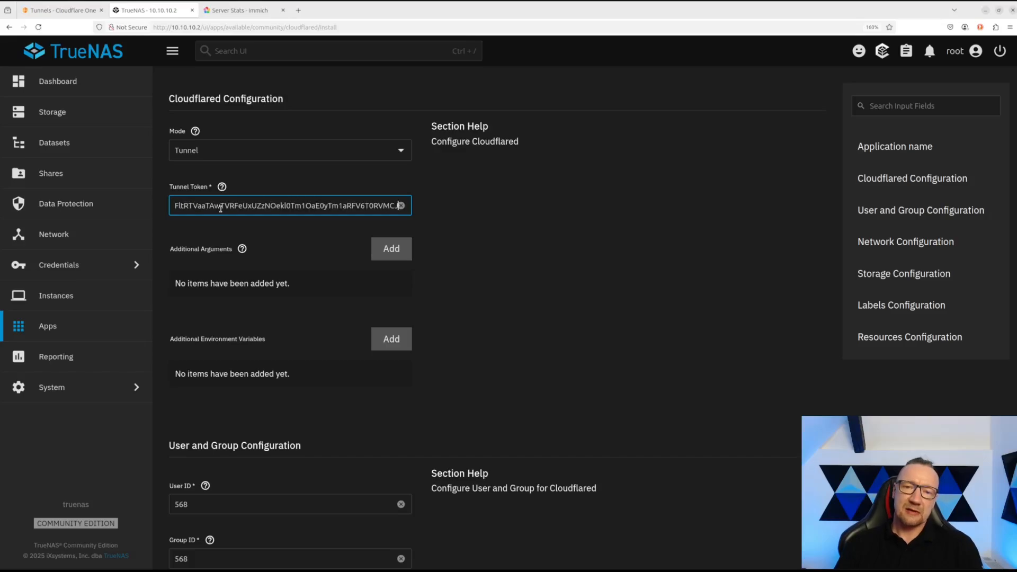
pyautogui.press('Left')
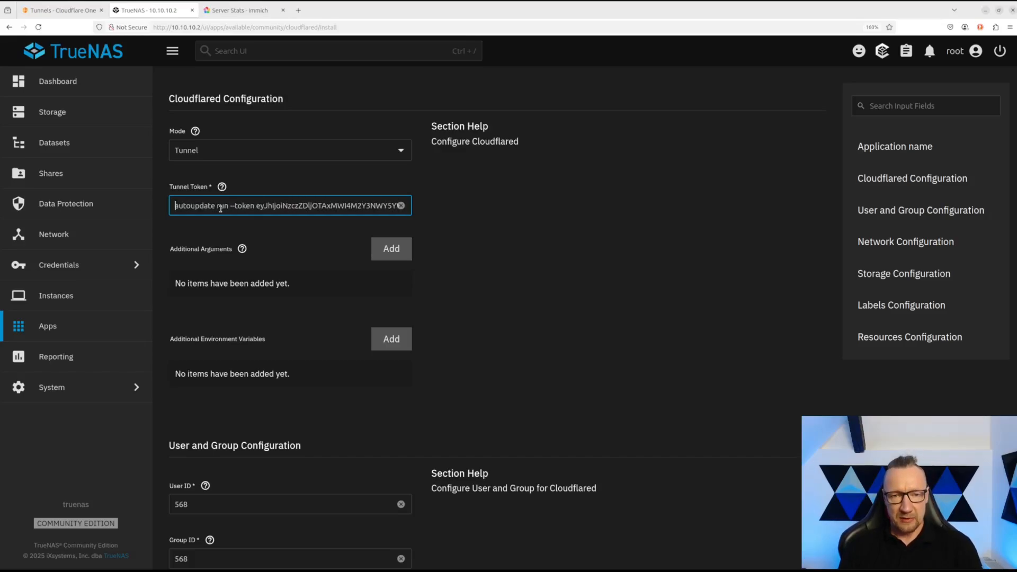
pyautogui.press('Delete')
pyautogui.press('Delete')
pyautogui.press('Delete')
pyautogui.press('Delete')
pyautogui.press('Delete')
pyautogui.press('Delete')
pyautogui.press('Delete')
pyautogui.press('Delete')
pyautogui.press('Delete')
pyautogui.press('Delete')
pyautogui.press('Delete')
pyautogui.press('Delete')
pyautogui.press('Delete')
pyautogui.press('Delete')
pyautogui.press('Delete')
pyautogui.press('Delete')
pyautogui.press('Delete')
pyautogui.press('Delete')
pyautogui.press('Delete')
pyautogui.press('Delete')
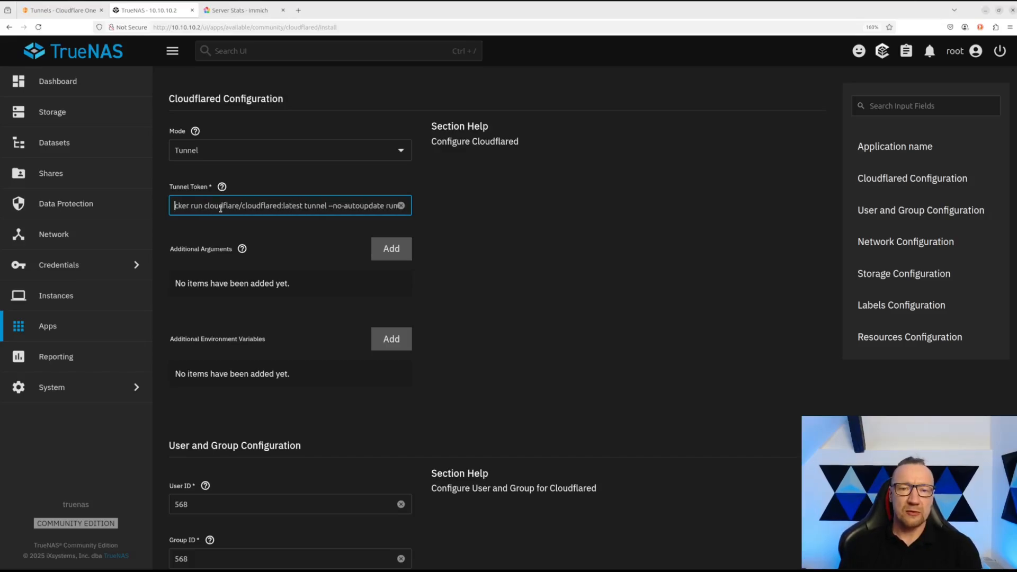
pyautogui.press('Delete')
pyautogui.press('Delete')
pyautogui.press('Delete')
pyautogui.press('Delete')
pyautogui.press('Delete')
pyautogui.press('Delete')
pyautogui.press('Delete')
pyautogui.press('Delete')
pyautogui.press('Delete')
pyautogui.press('Delete')
pyautogui.press('Delete')
pyautogui.press('Delete')
pyautogui.press('Delete')
pyautogui.press('Delete')
pyautogui.press('Delete')
pyautogui.press('Delete')
pyautogui.press('Delete')
pyautogui.press('Delete')
pyautogui.press('Delete')
pyautogui.press('Delete')
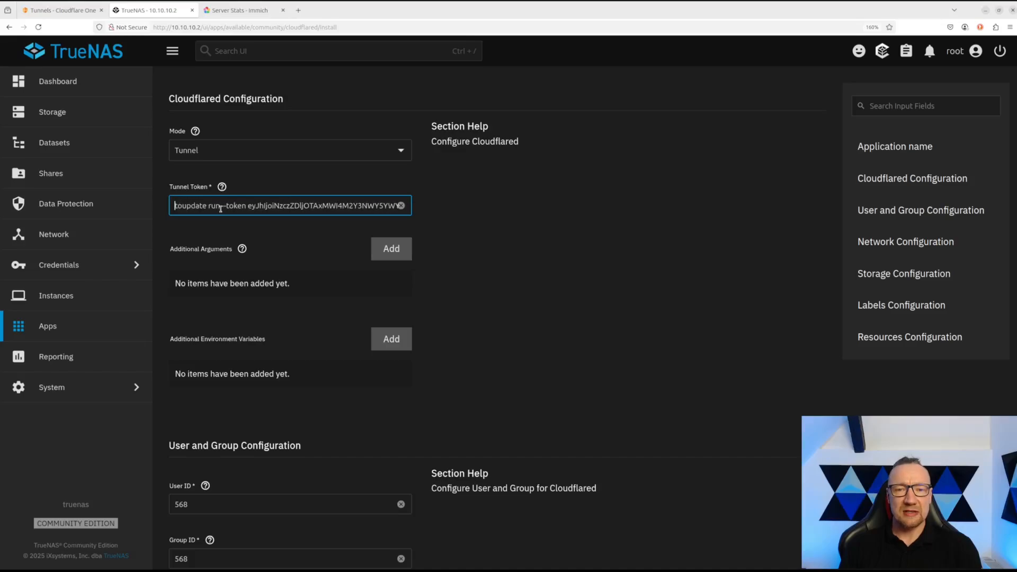
pyautogui.press('Delete')
pyautogui.press('Delete')
pyautogui.press('Delete')
pyautogui.press('Delete')
pyautogui.press('Delete')
pyautogui.press('Delete')
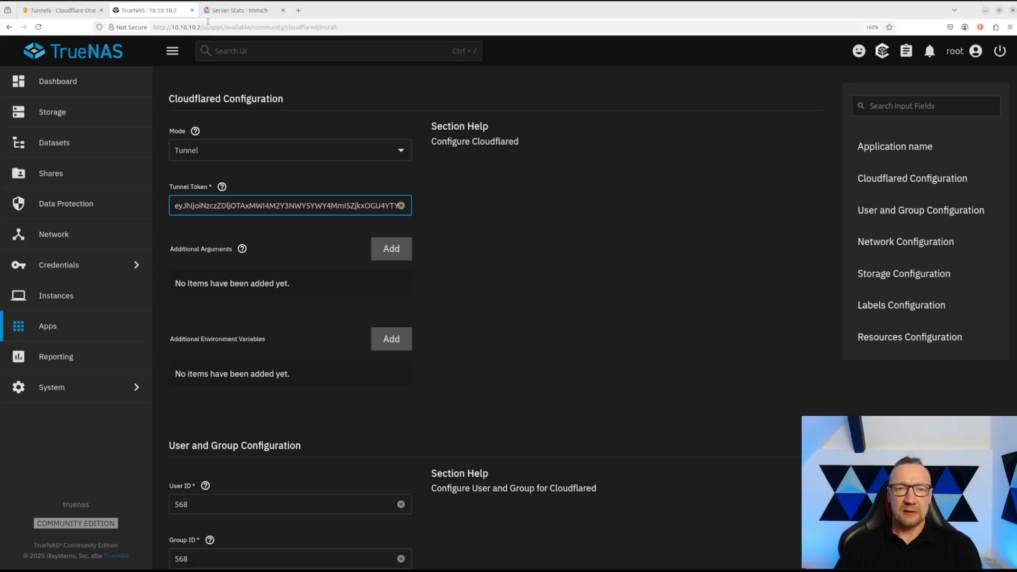
pyautogui.click(61, 10)
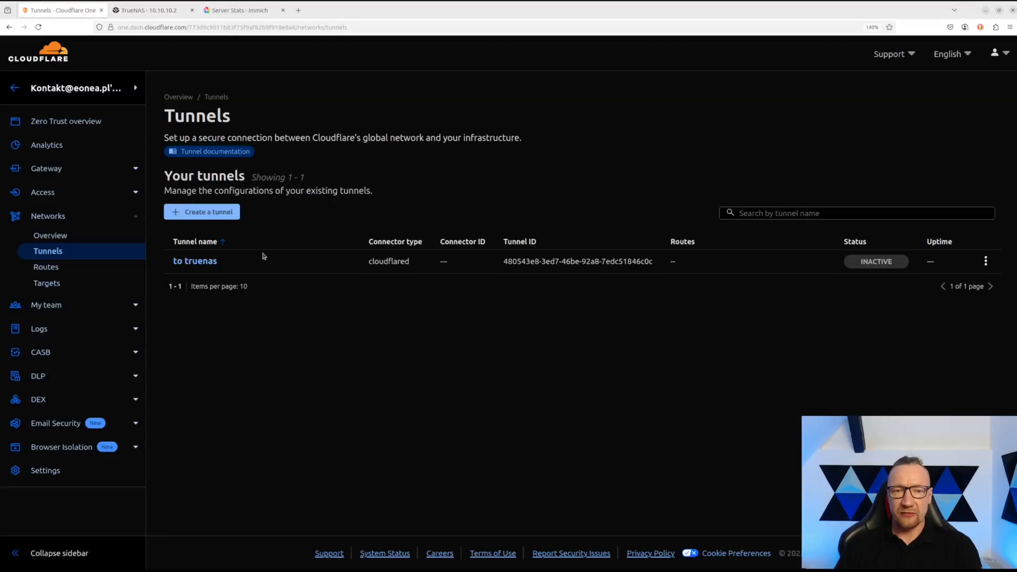
# - Open the 'to truenas' tunnel configuration and display its Docker connector run command
pyautogui.click(201, 261)
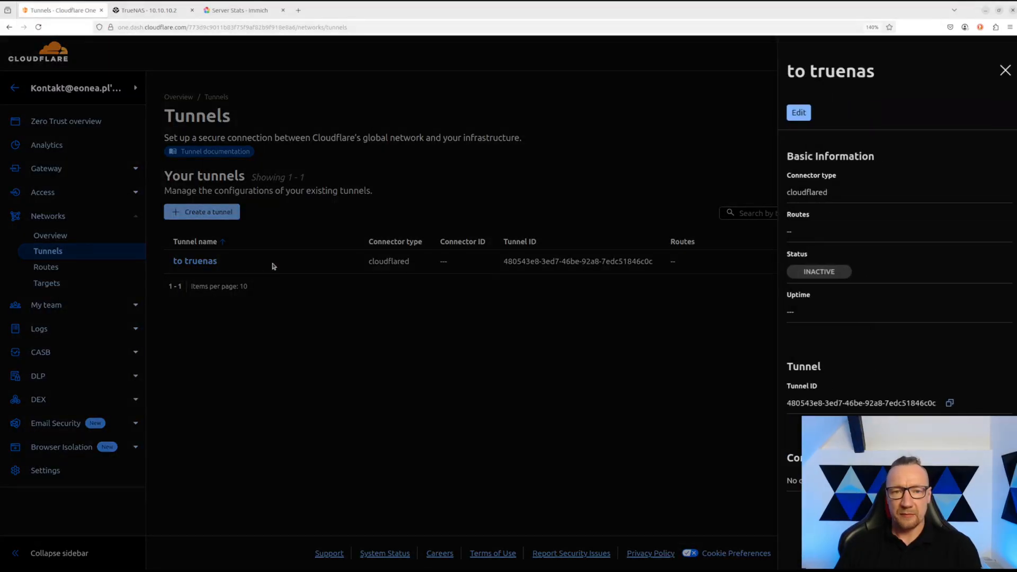
pyautogui.click(744, 286)
pyautogui.click(986, 261)
pyautogui.click(965, 285)
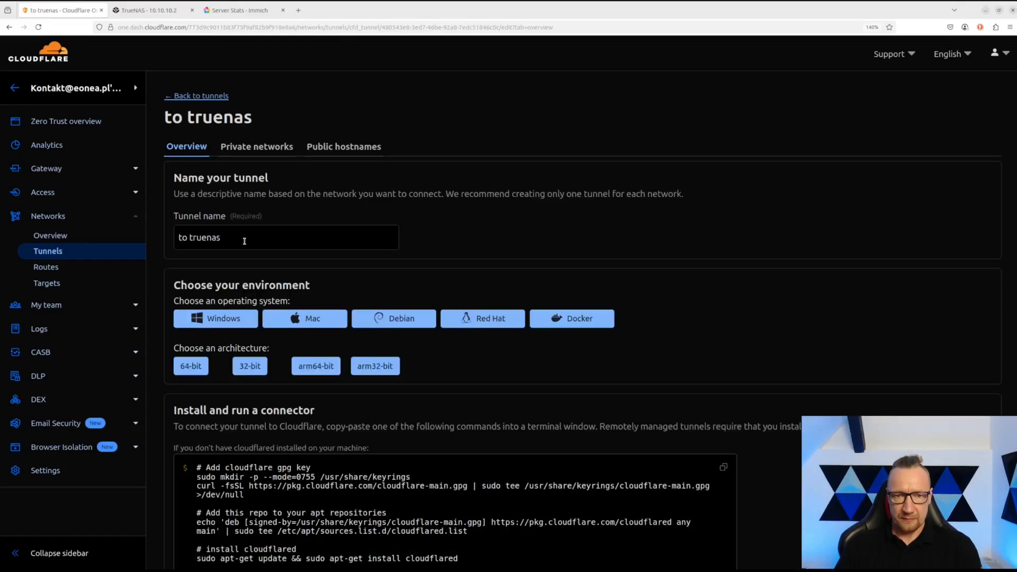
pyautogui.scroll(-2, 335, 457)
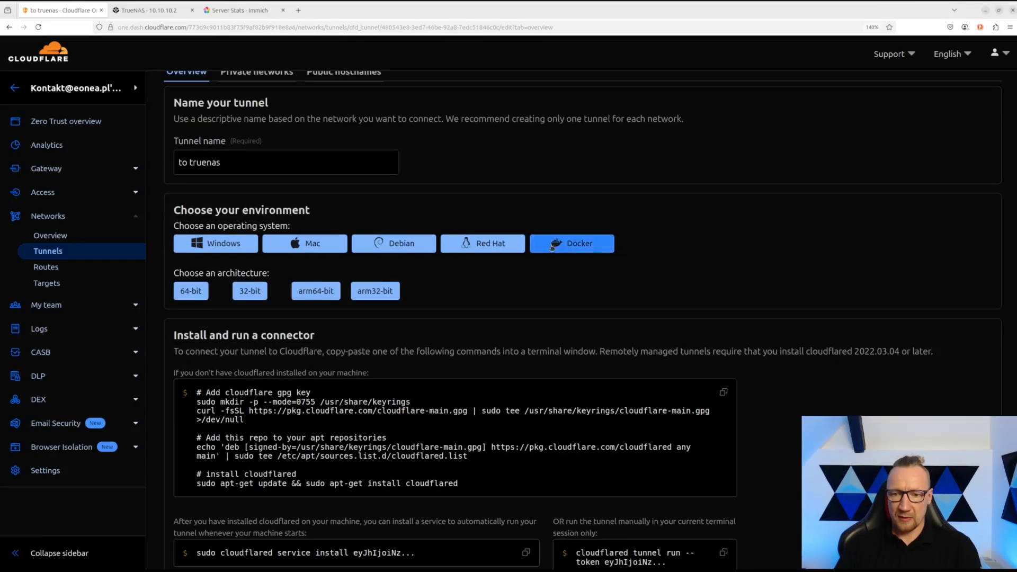
pyautogui.click(572, 239)
pyautogui.scroll(-2, 531, 419)
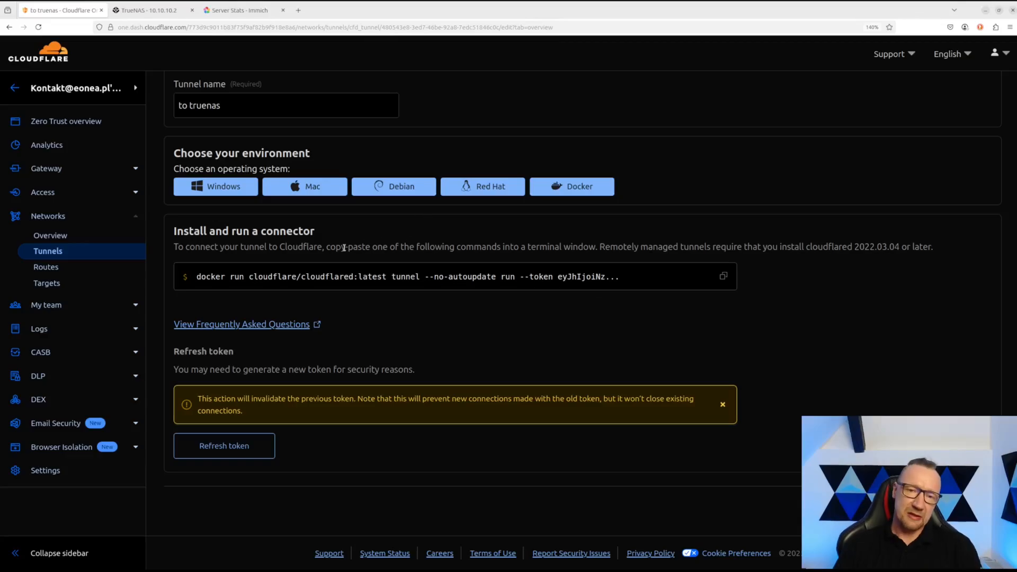
# - Install Cloudflared with the token-filled form and confirm it shows Running among installed apps
pyautogui.click(145, 10)
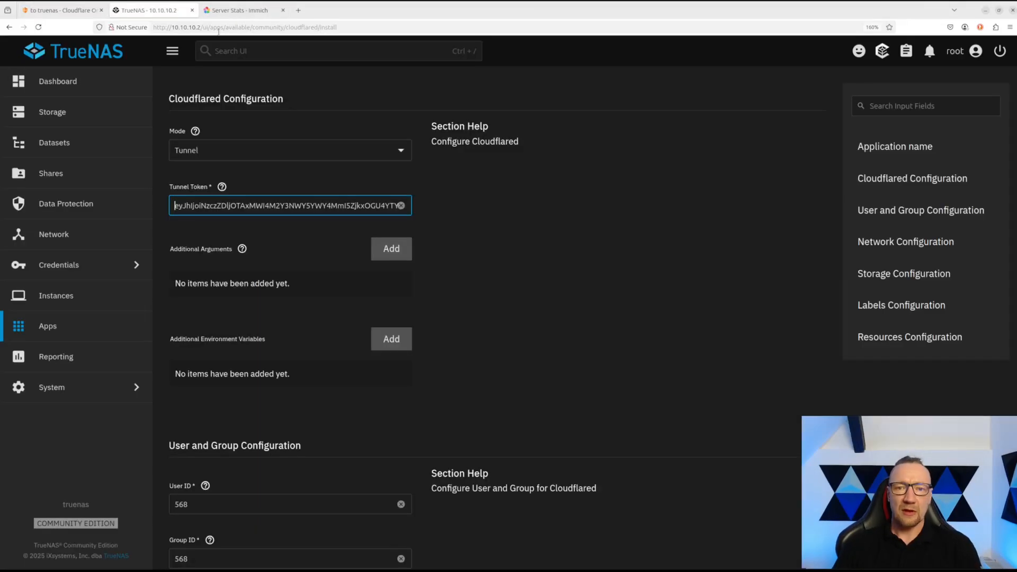
pyautogui.scroll(3, 314, 232)
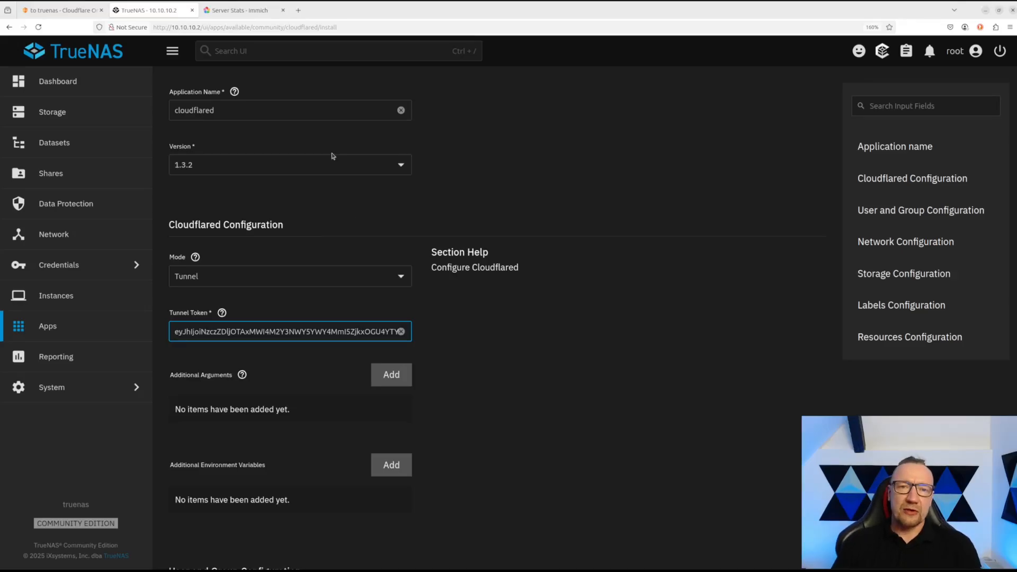
pyautogui.scroll(3, 334, 158)
pyautogui.scroll(-15, 305, 158)
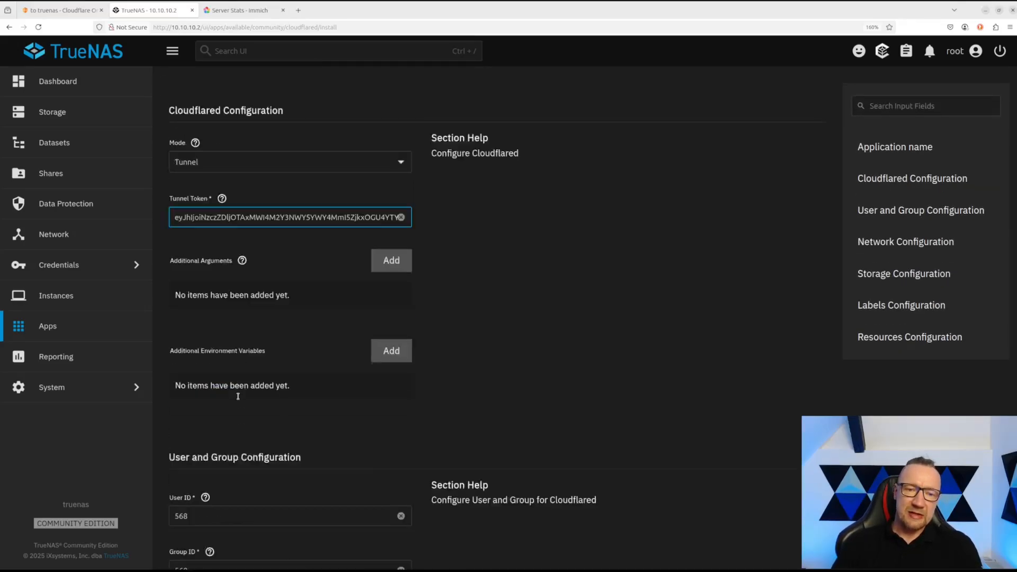
pyautogui.scroll(10, 226, 391)
pyautogui.scroll(-10, 222, 400)
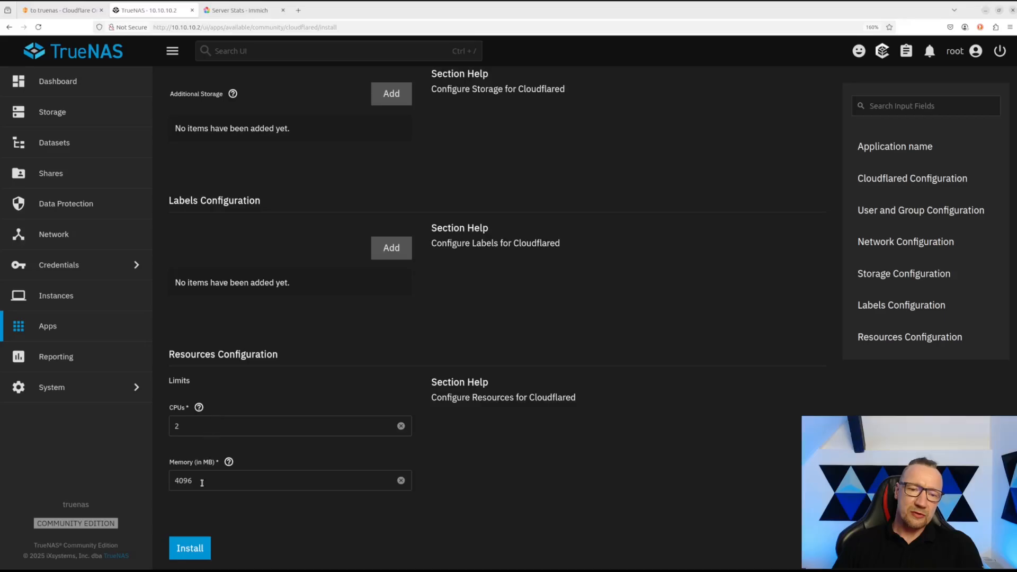
pyautogui.click(194, 548)
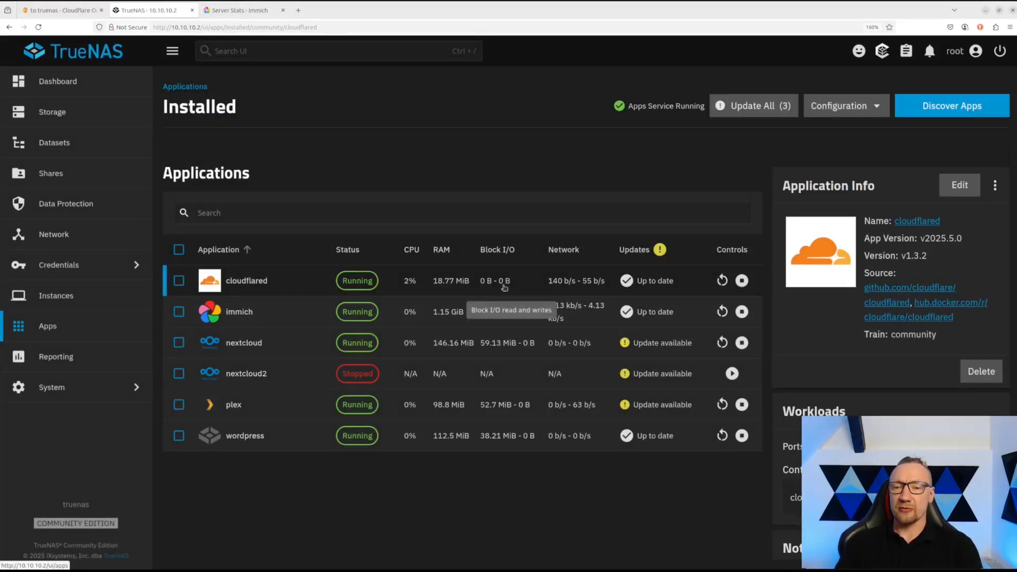
pyautogui.click(503, 288)
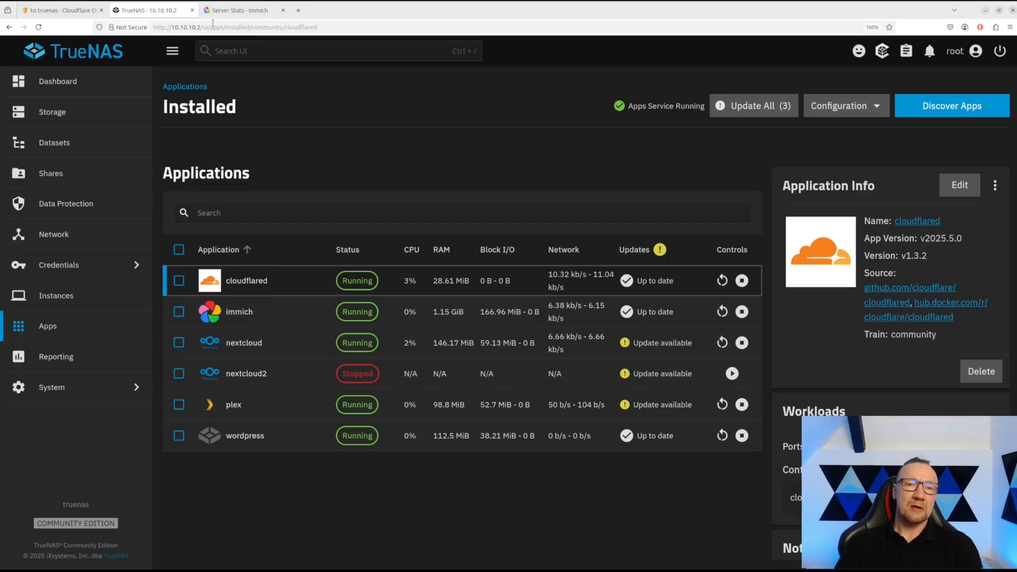
pyautogui.click(58, 10)
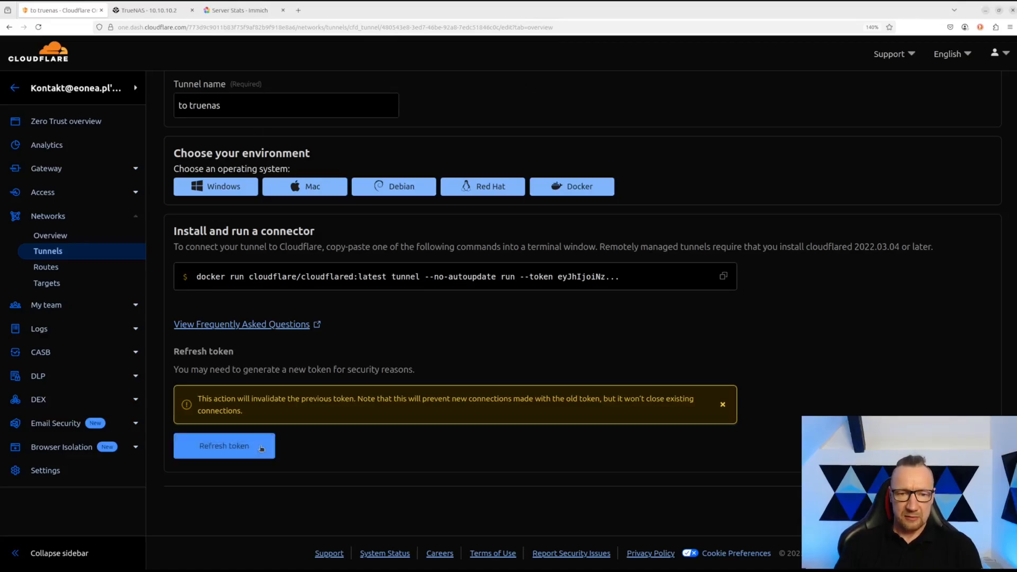
# - Confirm 'to truenas' reports HEALTHY and open its immich.eonea.org public hostname entry
pyautogui.click(50, 253)
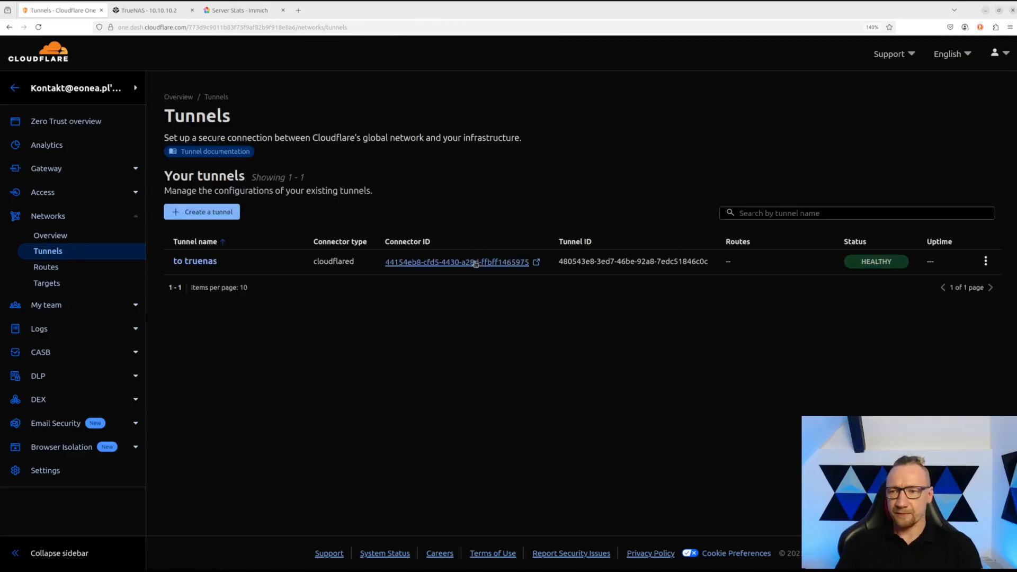
pyautogui.moveTo(863, 267)
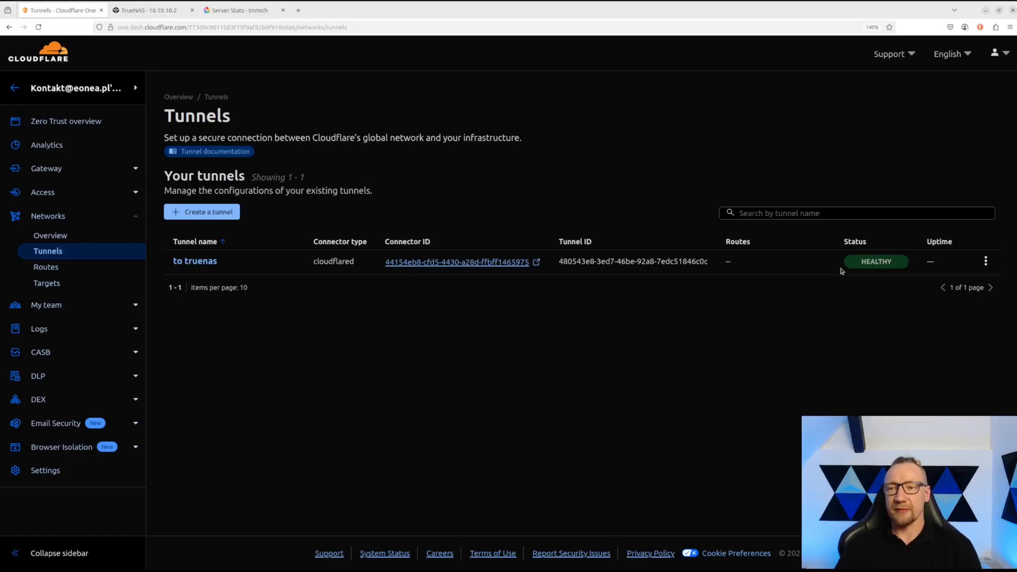
pyautogui.click(986, 261)
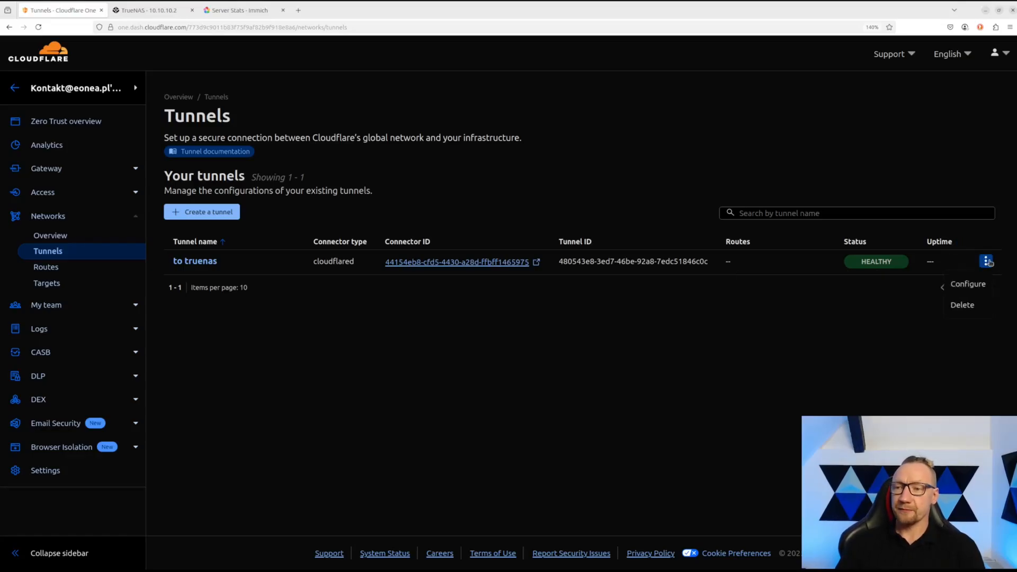
pyautogui.click(969, 284)
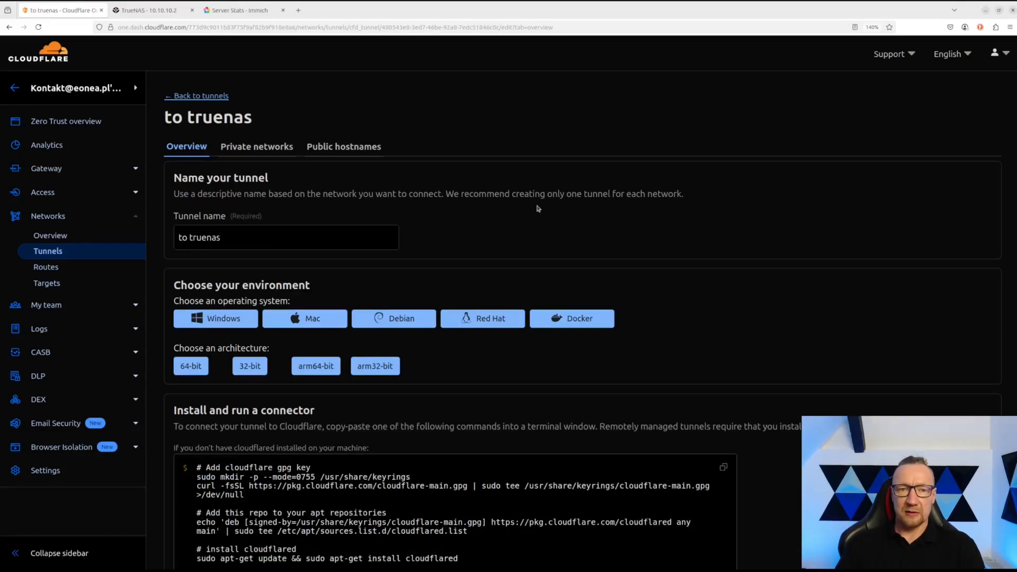
pyautogui.click(323, 153)
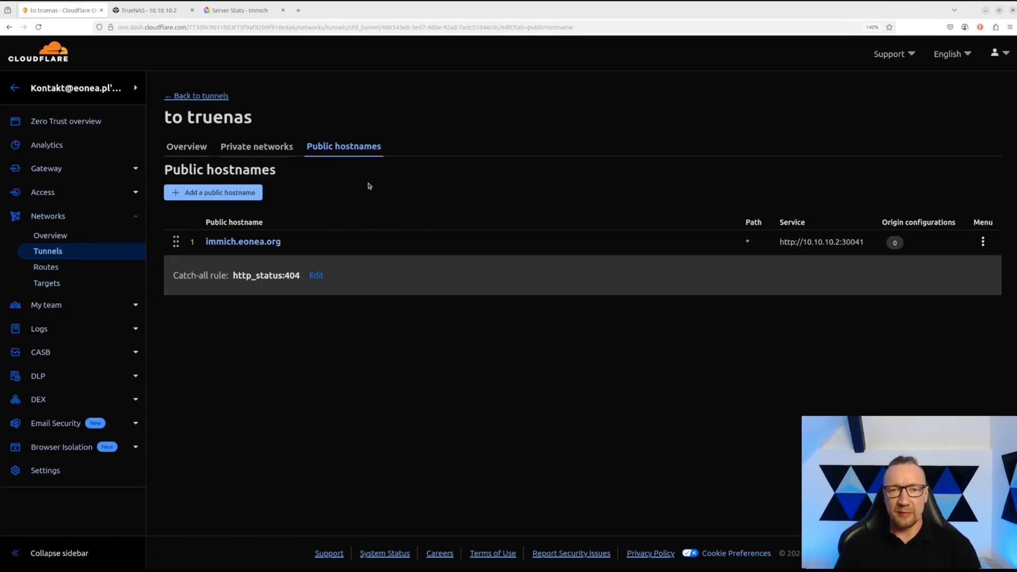
pyautogui.click(252, 246)
# - Open immich.eonea.org and log in with the account e-mail and password, dismissing the save-password prompt
pyautogui.click(822, 195)
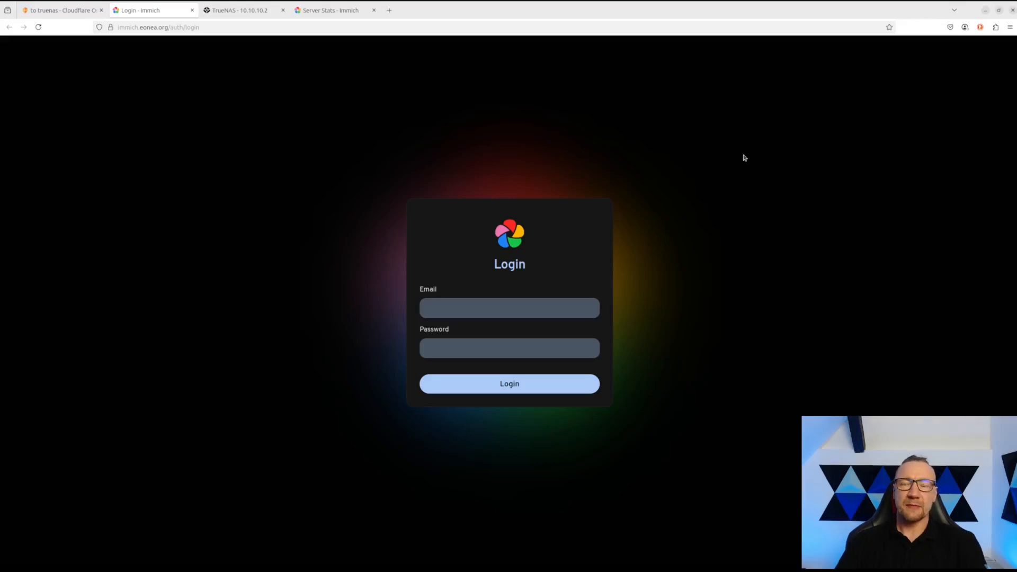
pyautogui.click(202, 30)
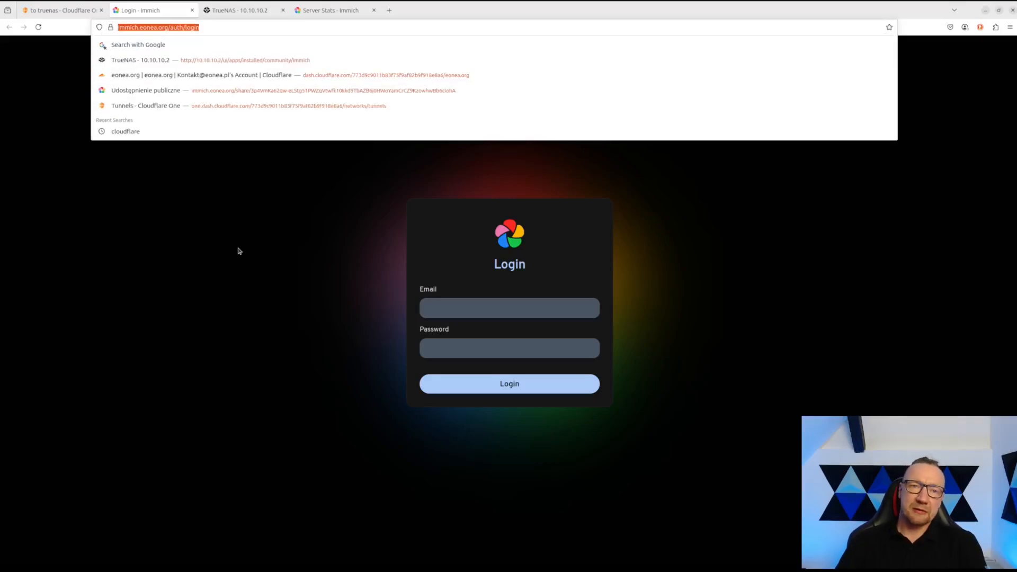
pyautogui.click(288, 270)
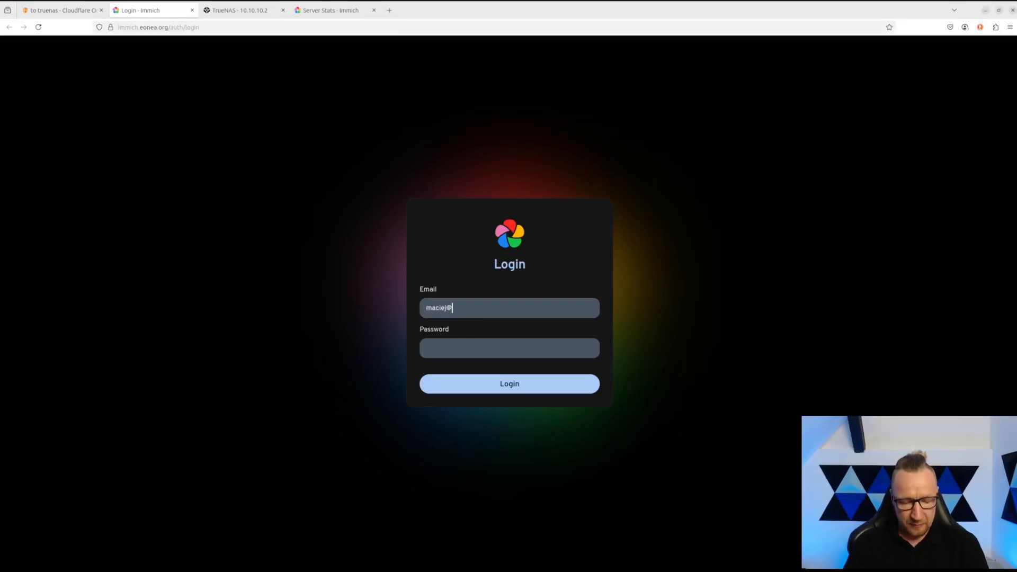
pyautogui.write('nea.pl')
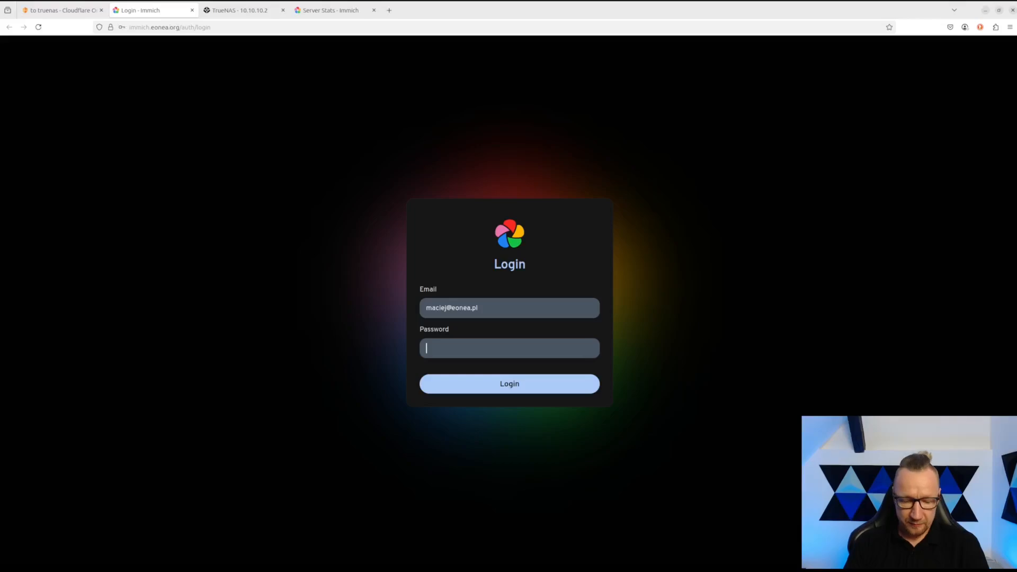
pyautogui.write('*******')
pyautogui.press('Return')
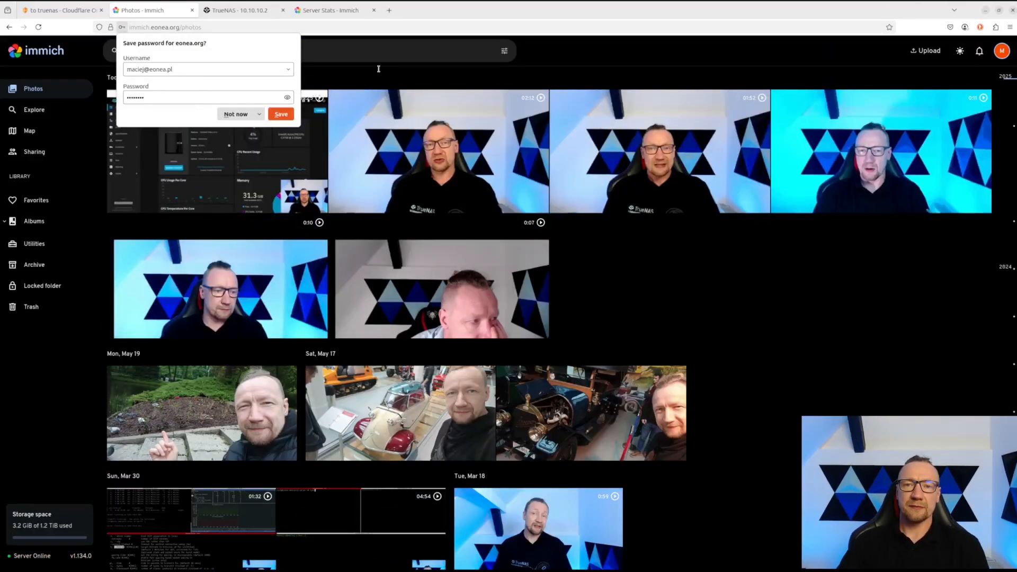
pyautogui.click(383, 72)
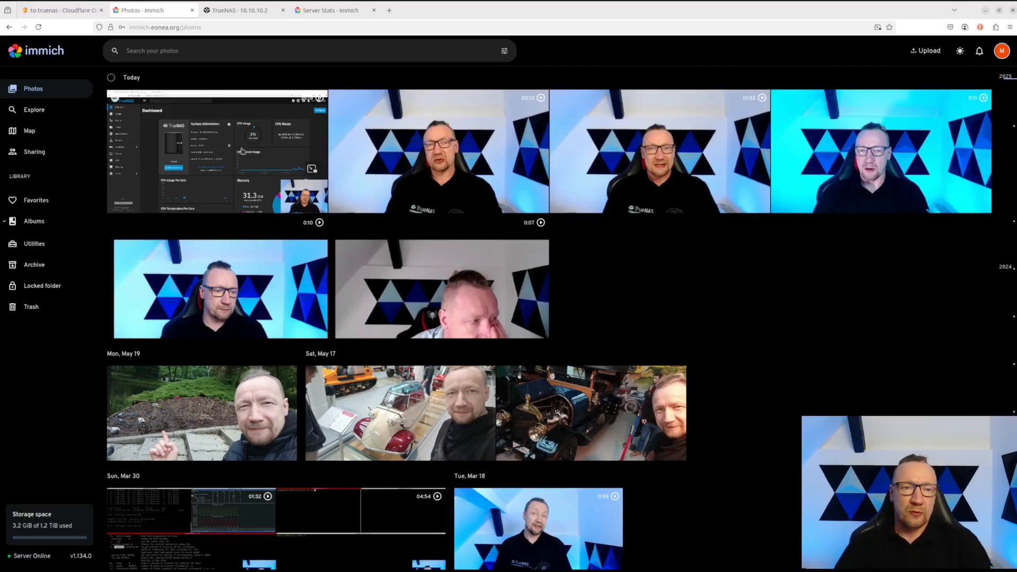
# - Select today's items and look at the share-link options, then cancel and clear the selection
pyautogui.click(112, 83)
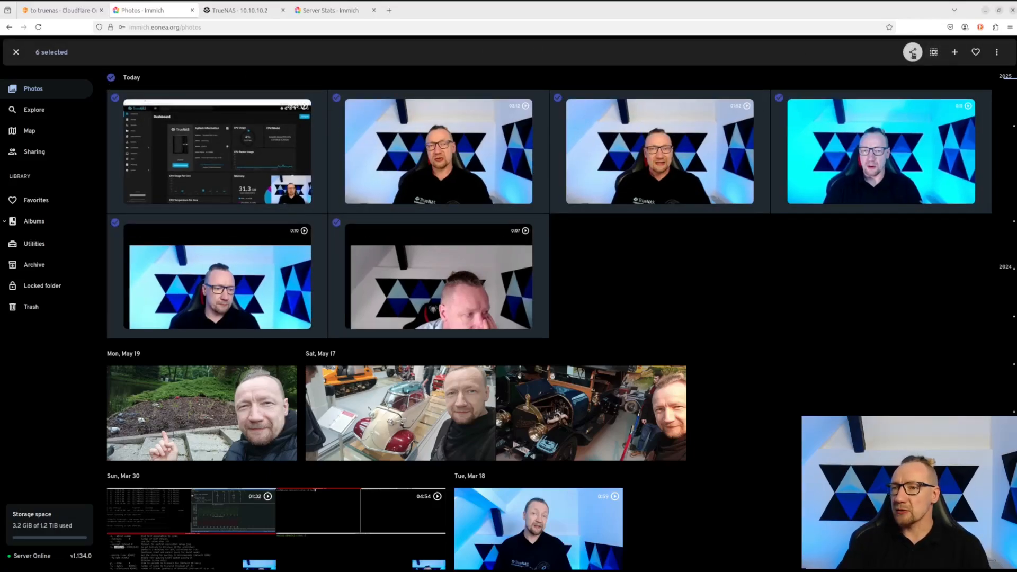
pyautogui.click(913, 53)
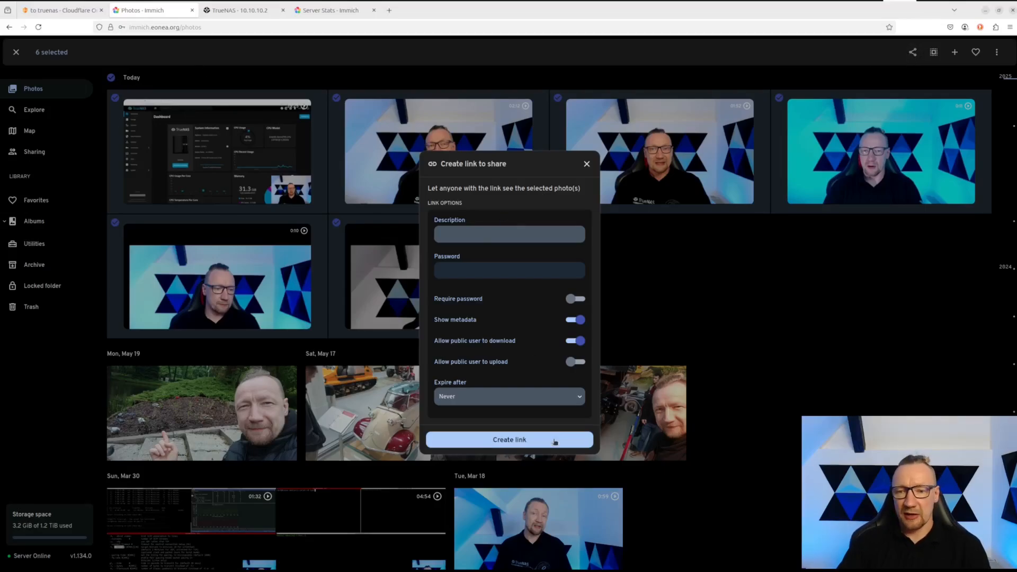
pyautogui.click(587, 164)
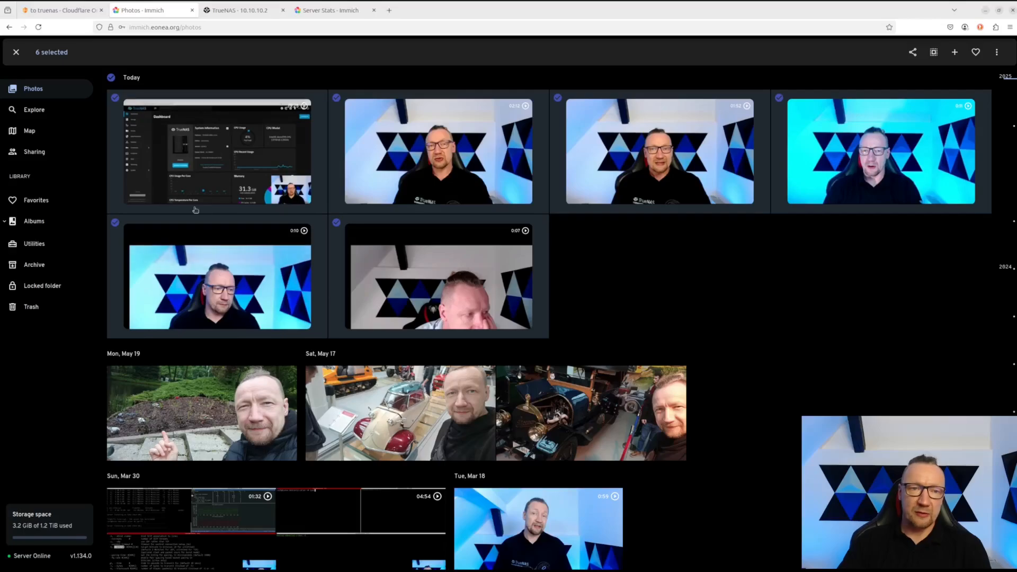
pyautogui.click(111, 79)
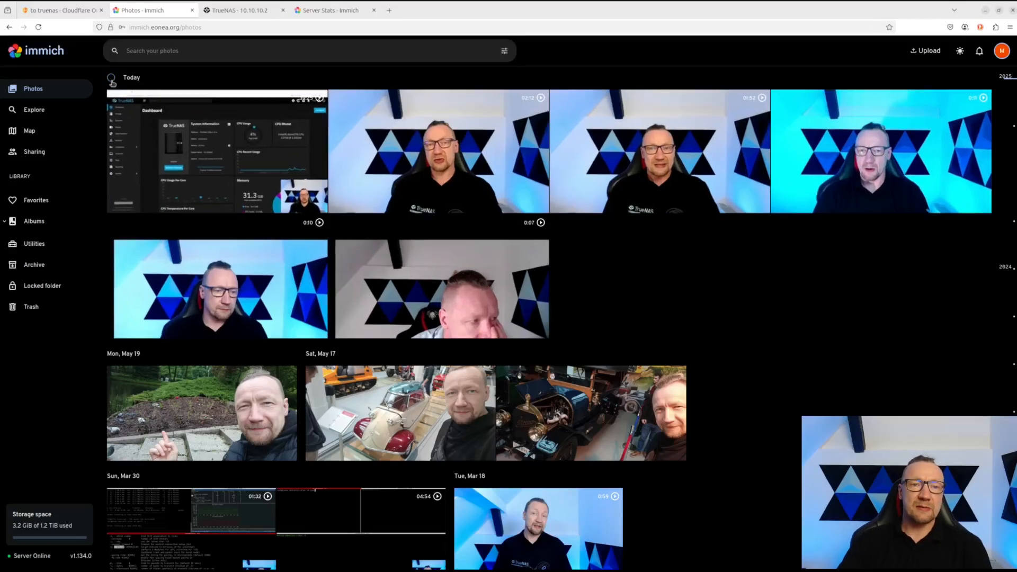
# - Reselect today's items, add the Mon, May 19 and Sun, Dec 29, 2024 photos, and go to Explore
pyautogui.click(111, 79)
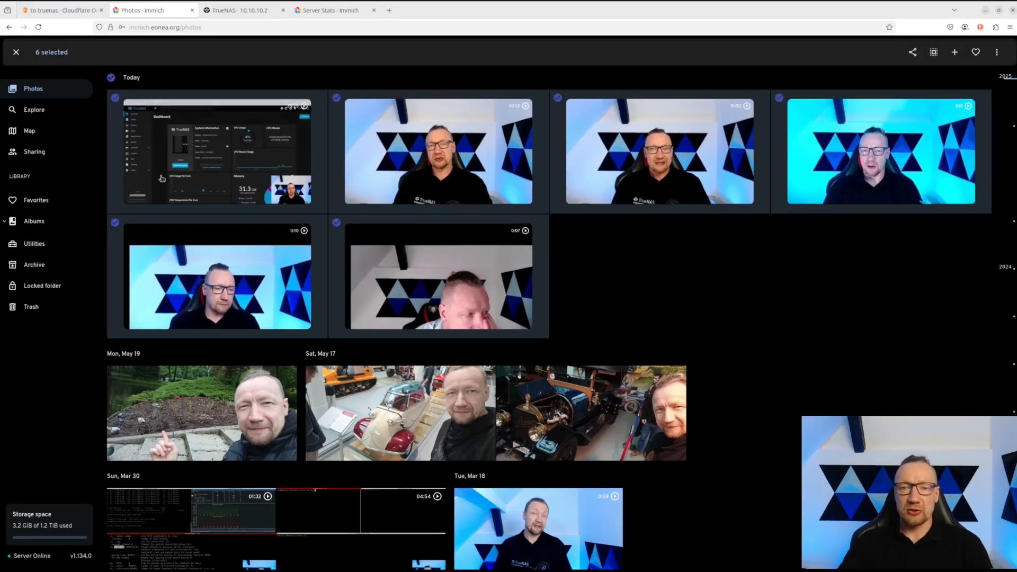
pyautogui.click(111, 353)
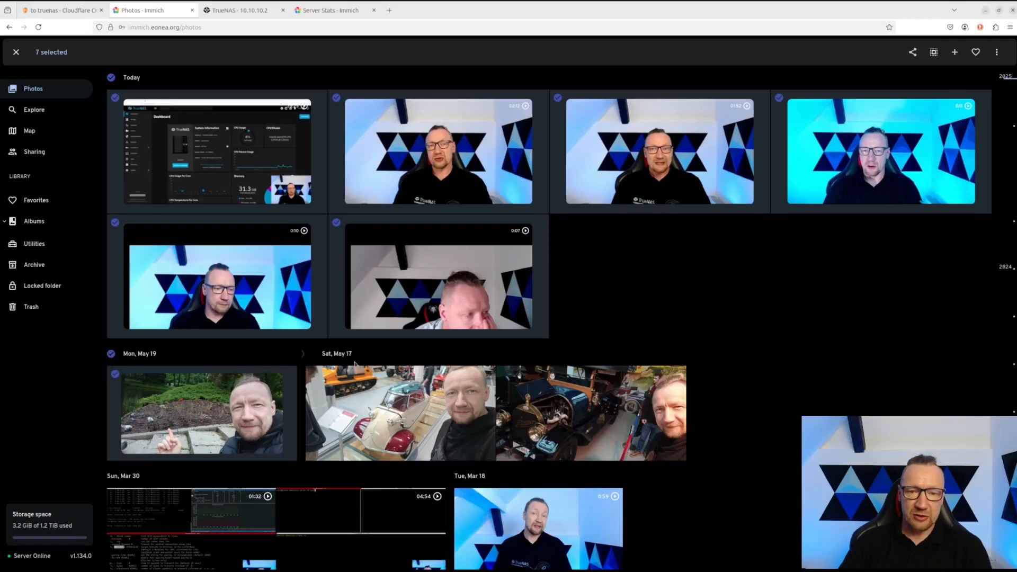
pyautogui.scroll(-5, 509, 379)
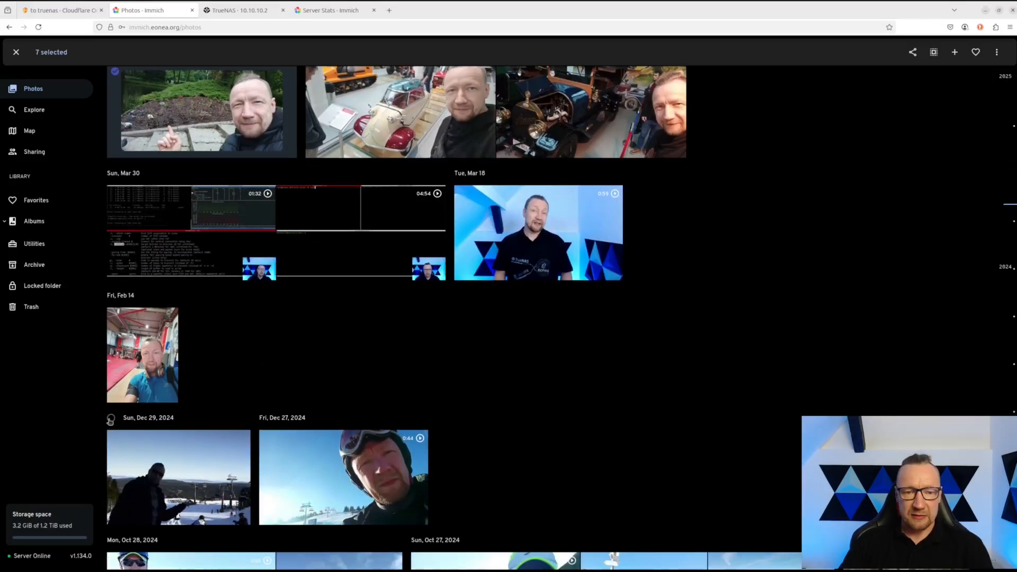
pyautogui.click(111, 418)
pyautogui.scroll(5, 479, 195)
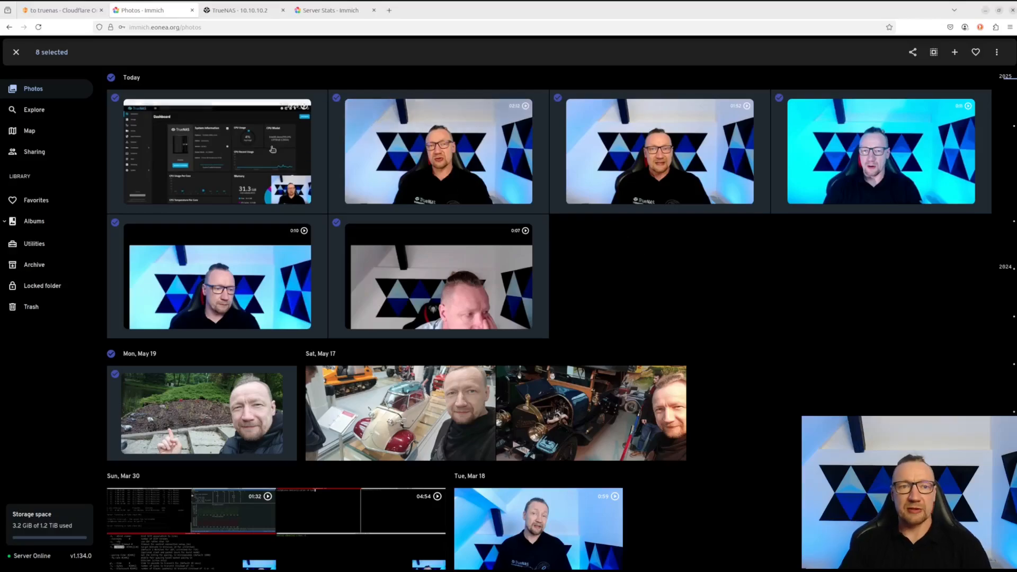
pyautogui.click(29, 111)
# - Search the library by place with Country Poland and City Duszniki-Zdrój
pyautogui.click(181, 50)
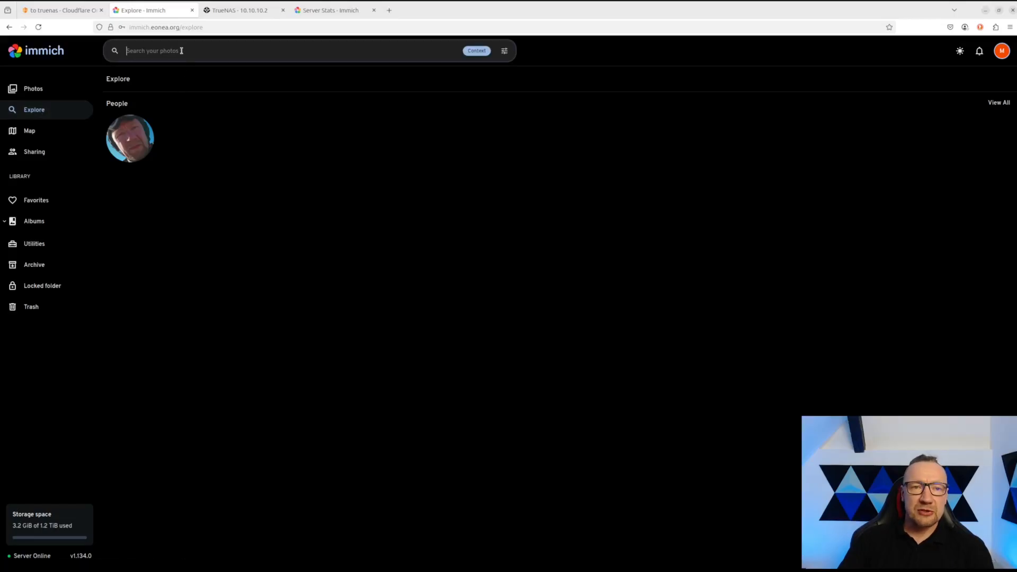
pyautogui.click(505, 51)
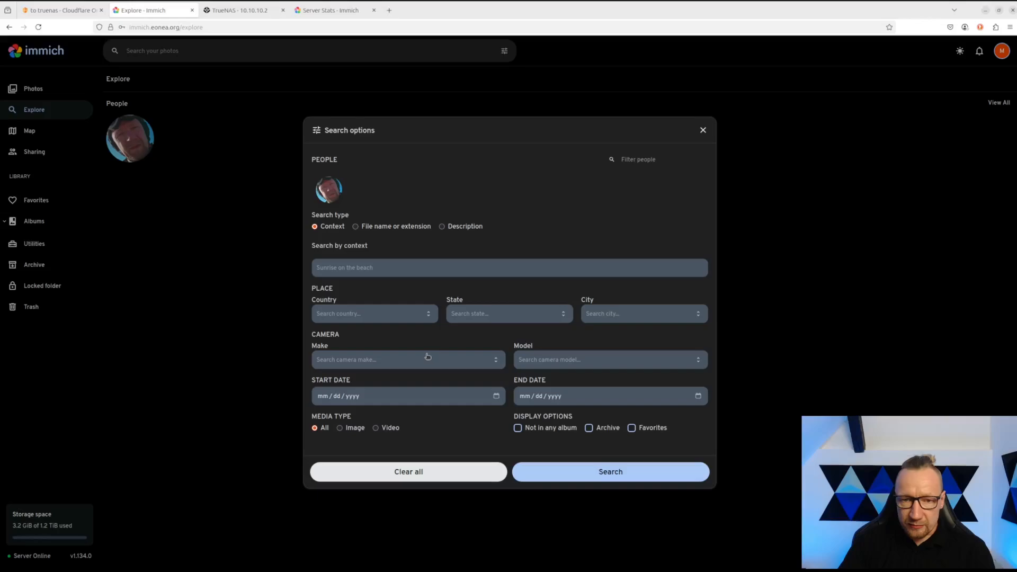
pyautogui.click(405, 360)
pyautogui.click(404, 338)
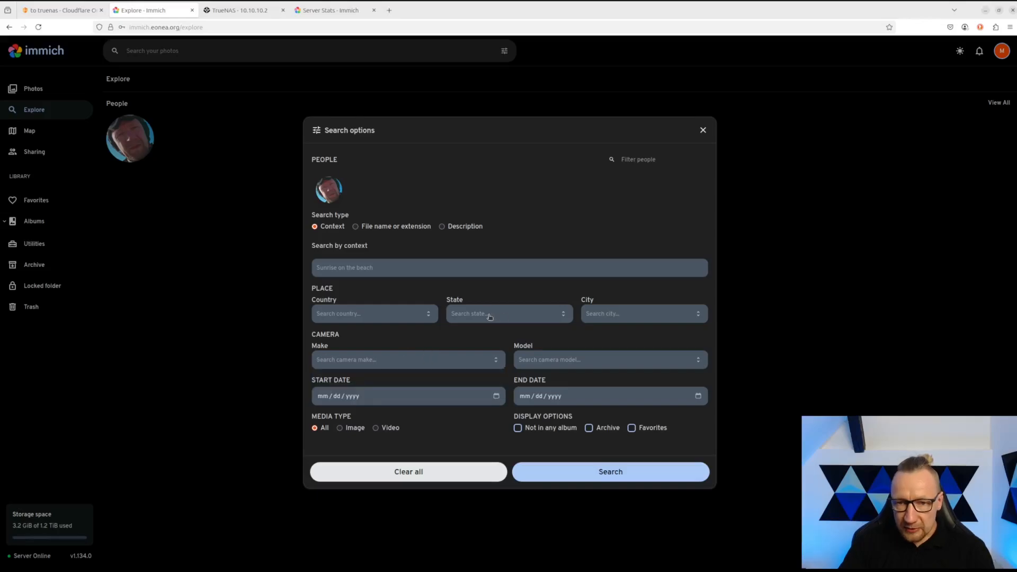
pyautogui.click(399, 318)
pyautogui.click(347, 331)
pyautogui.click(613, 312)
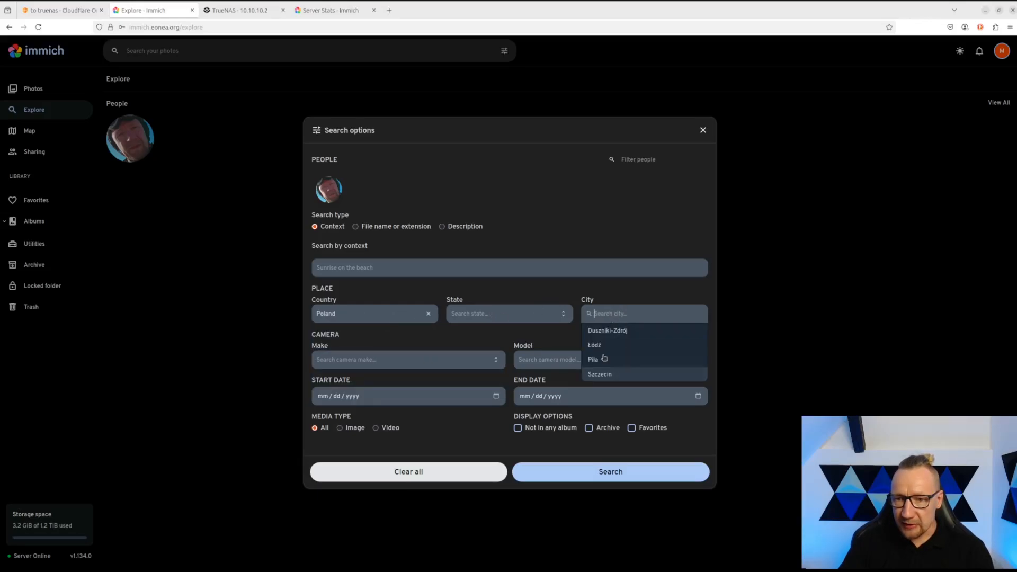
pyautogui.click(608, 332)
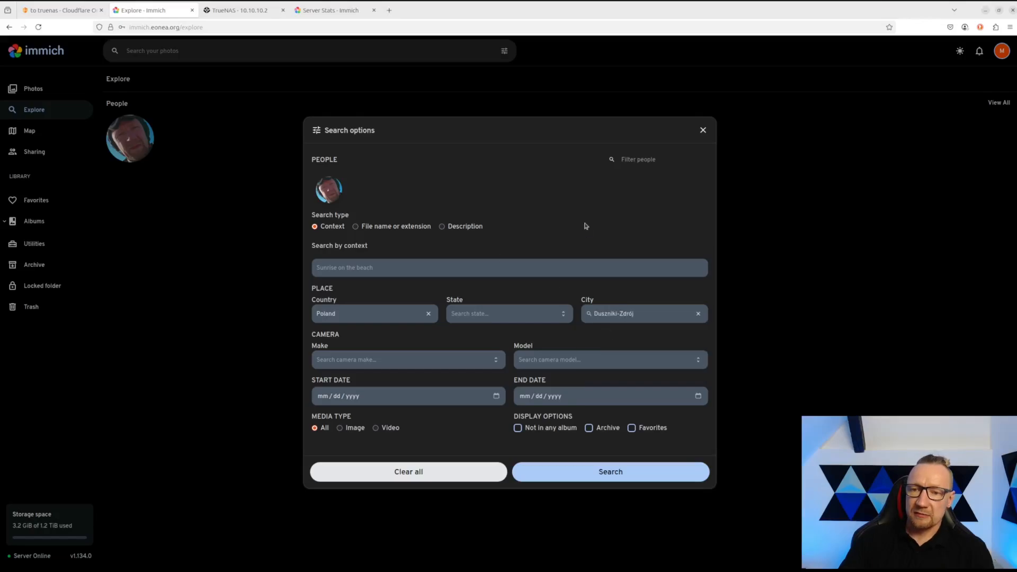
pyautogui.click(594, 480)
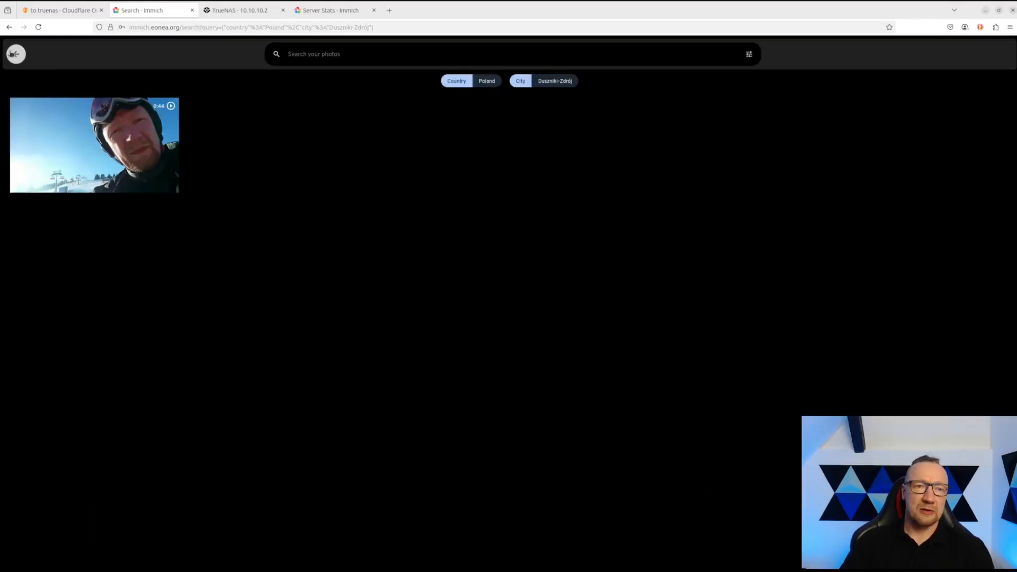
# - Return to Explore, view the recognised person's photos, and come back to Explore
pyautogui.click(15, 54)
pyautogui.click(142, 123)
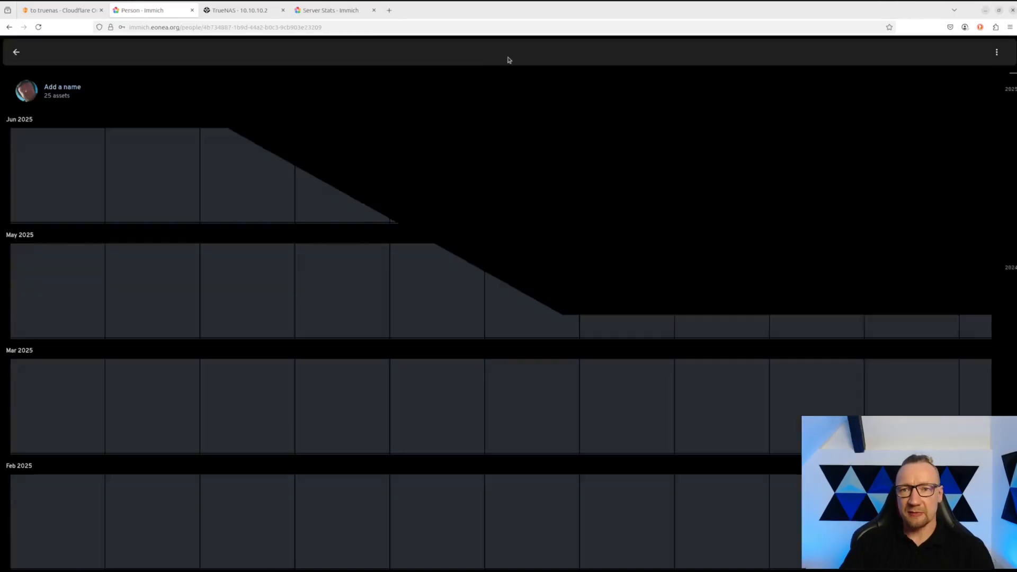
pyautogui.click(16, 52)
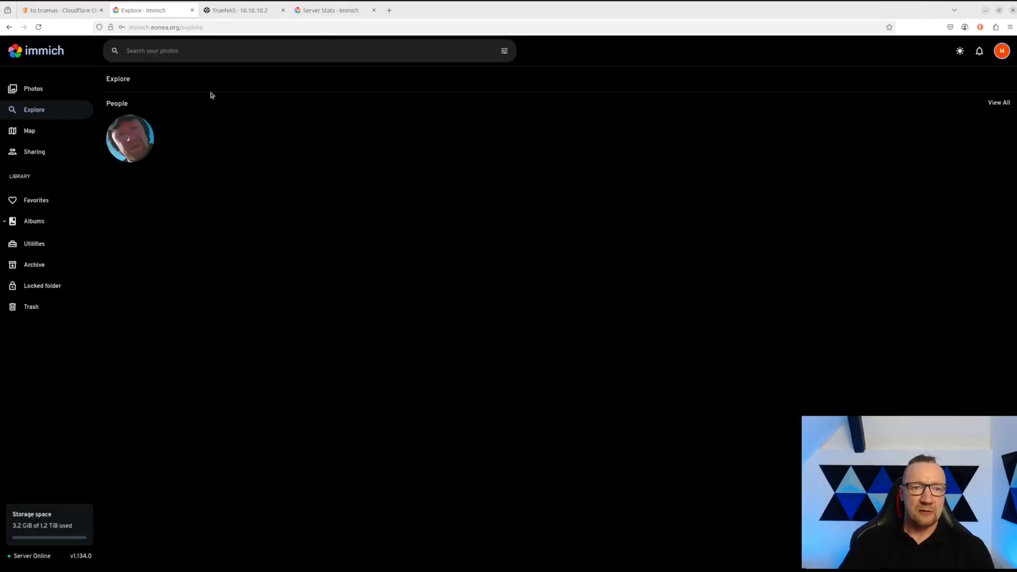
# - Open the recognised person's photos, select all 25 assets, and bring up the share-link options
pyautogui.click(127, 137)
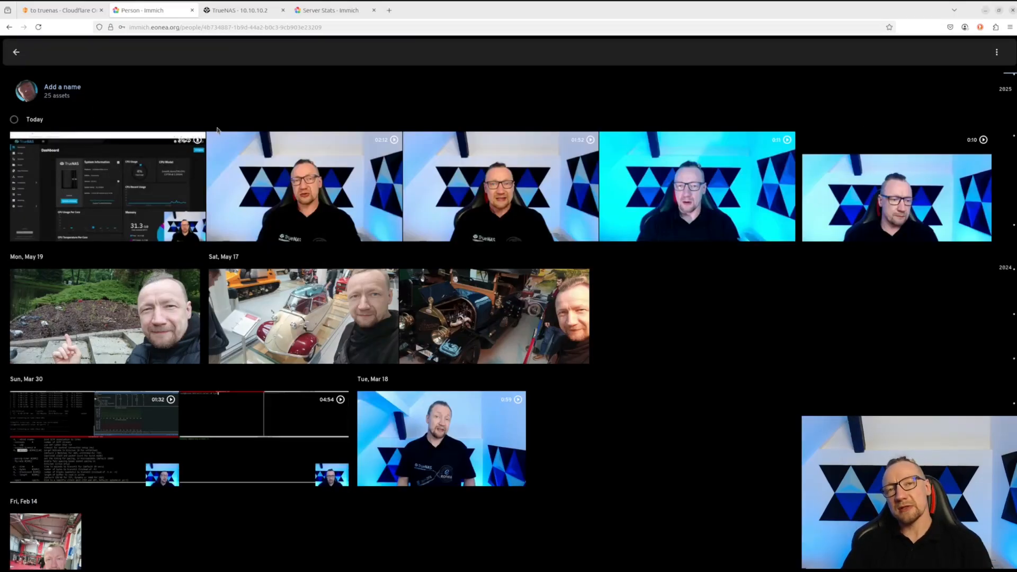
pyautogui.moveTo(308, 144)
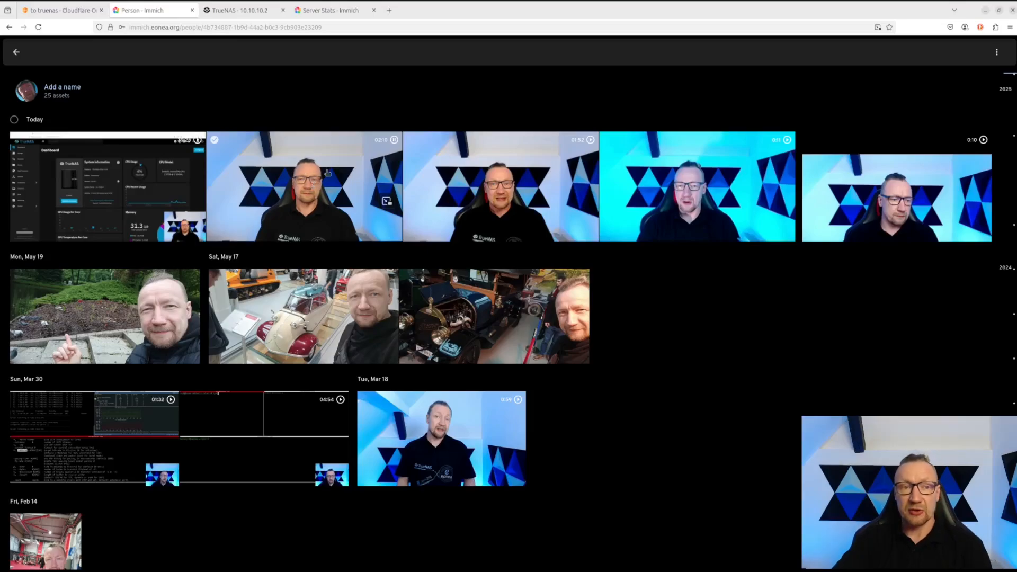
pyautogui.click(14, 120)
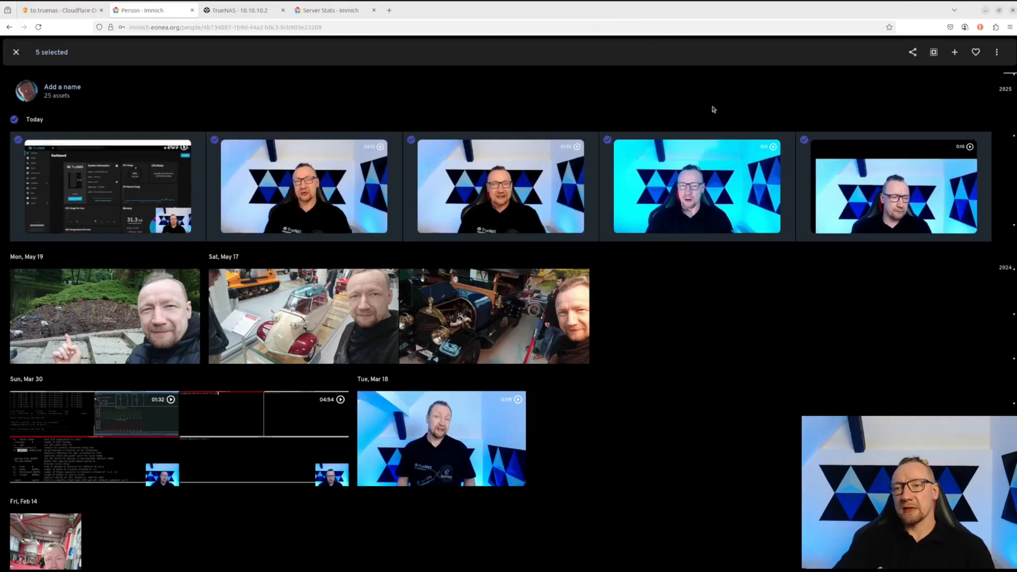
pyautogui.click(934, 52)
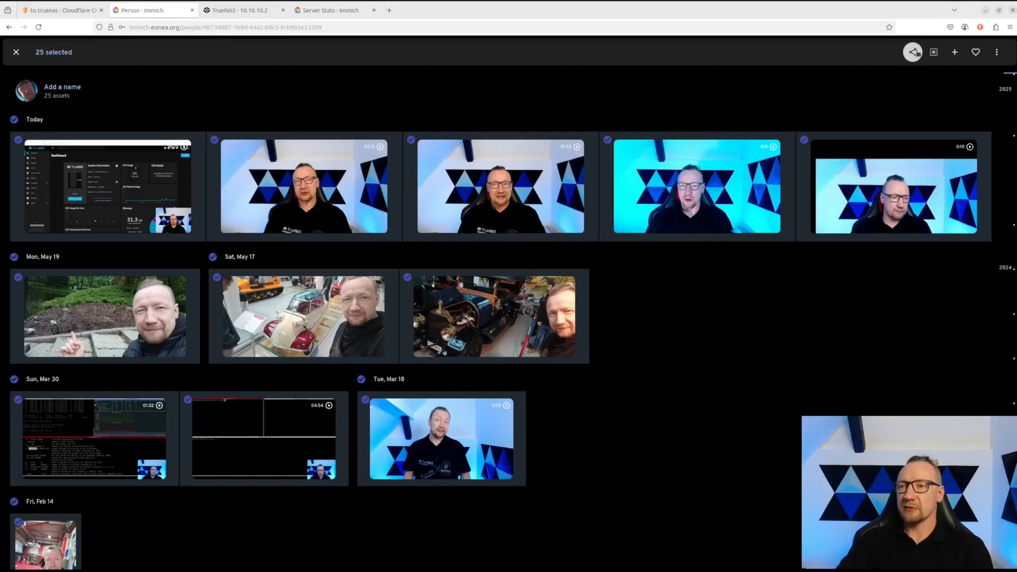
pyautogui.click(913, 52)
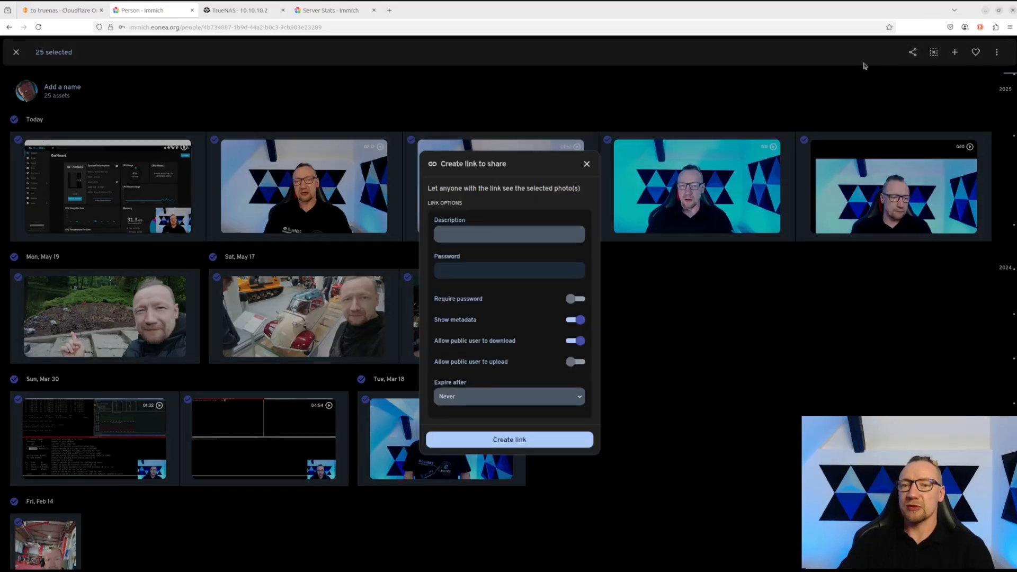
# - Create a share link with description 'me', no password, and a 7-day expiry
pyautogui.click(449, 238)
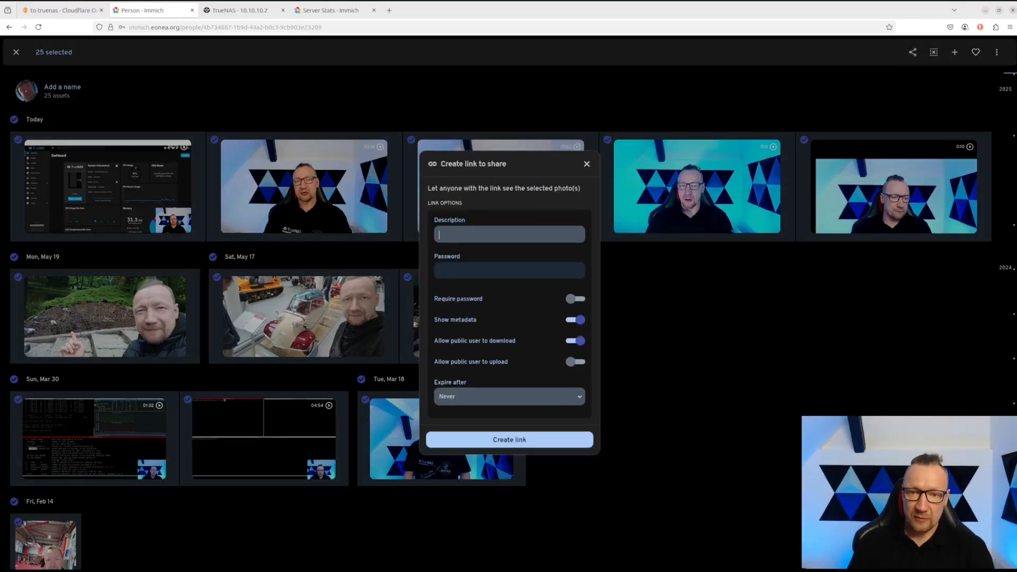
pyautogui.write('me')
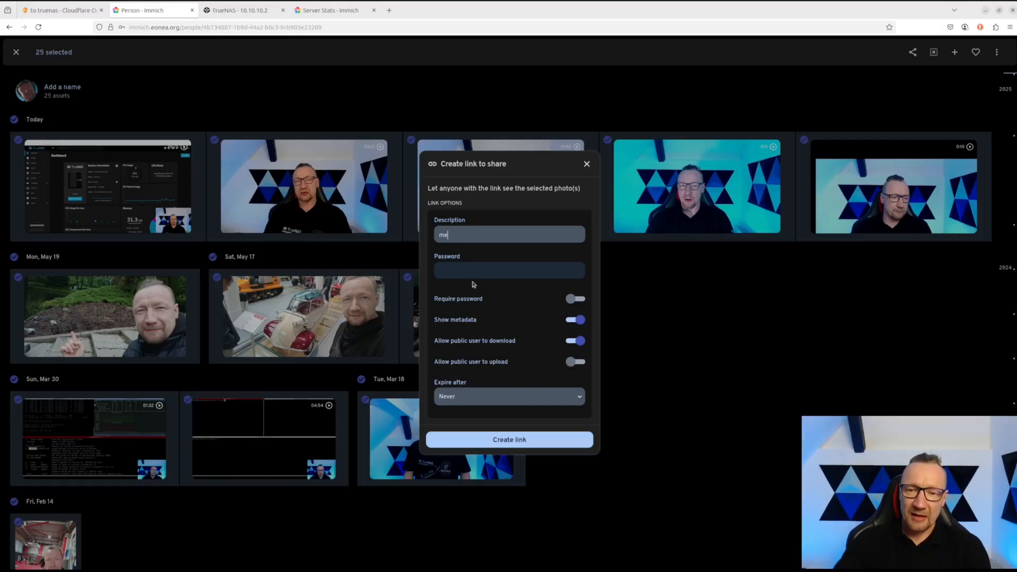
pyautogui.click(580, 299)
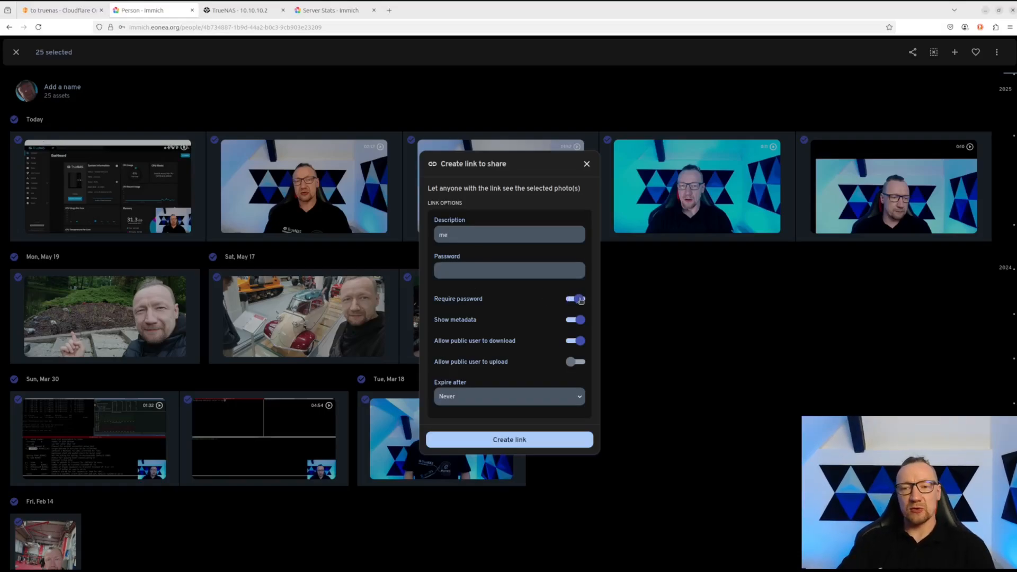
pyautogui.click(583, 301)
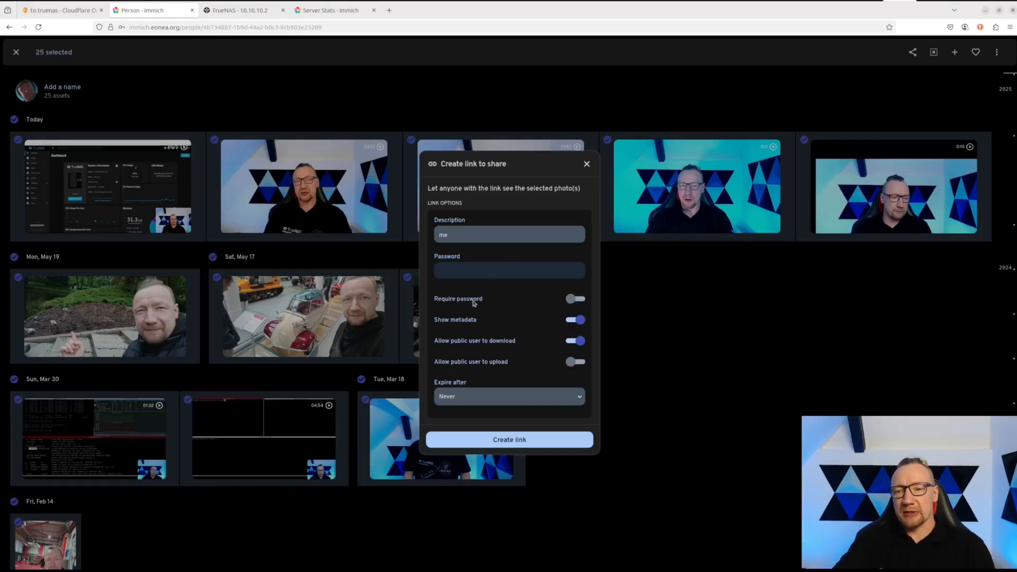
pyautogui.click(489, 401)
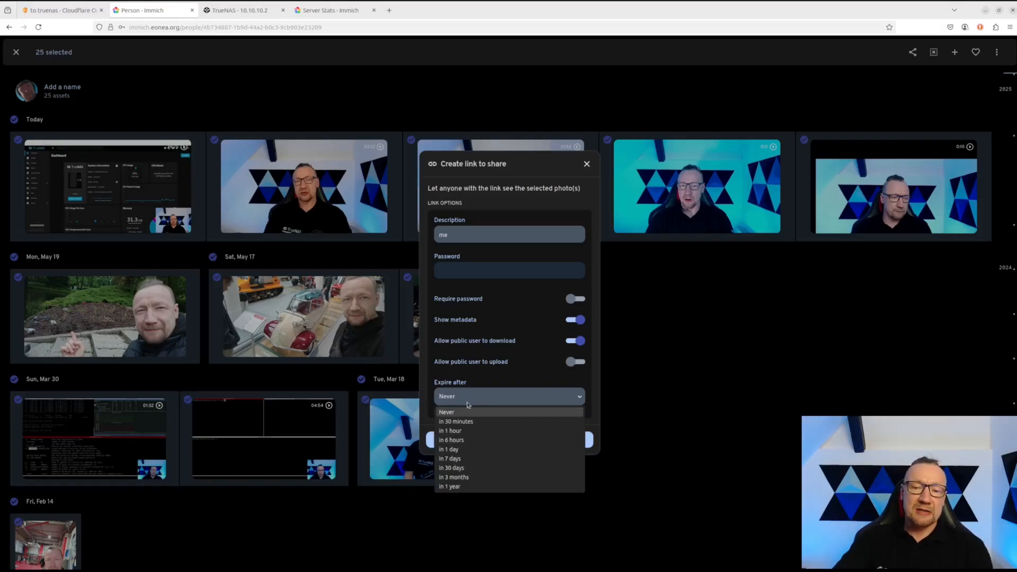
pyautogui.click(466, 460)
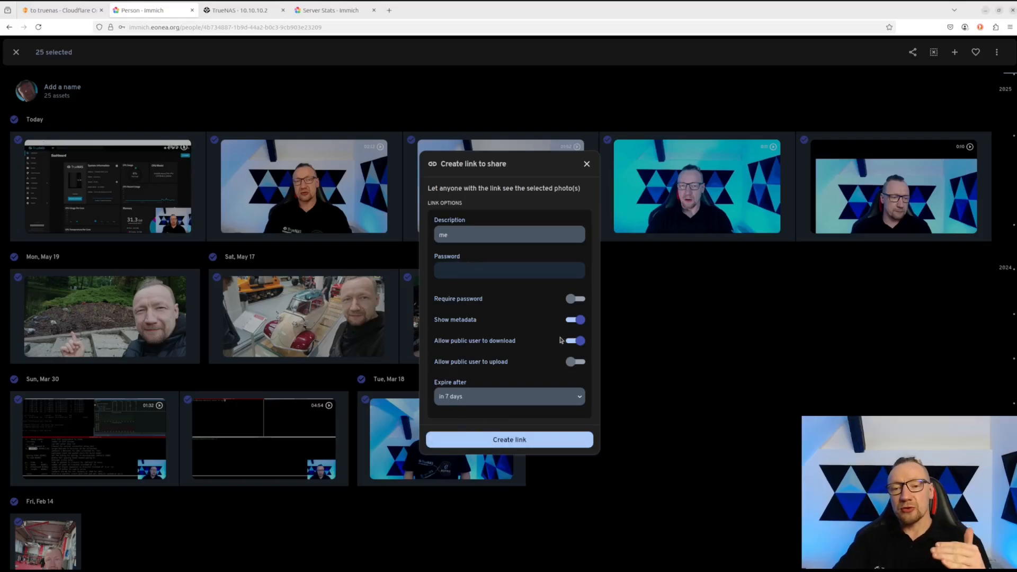
pyautogui.click(499, 448)
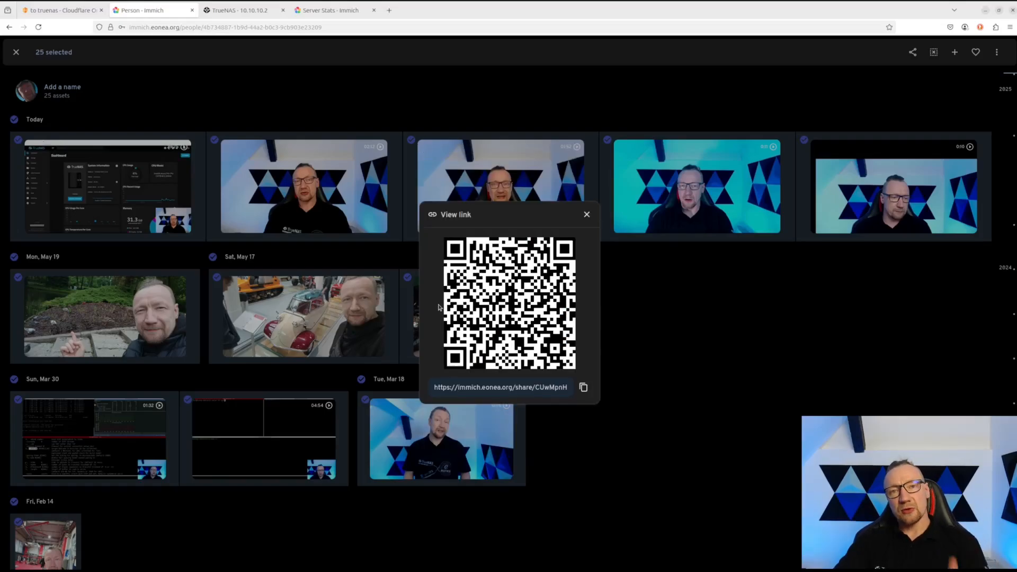
# - Open the copied share URL in a new tab, close it and the link dialog, then bring Midnight Commander forward
pyautogui.click(584, 387)
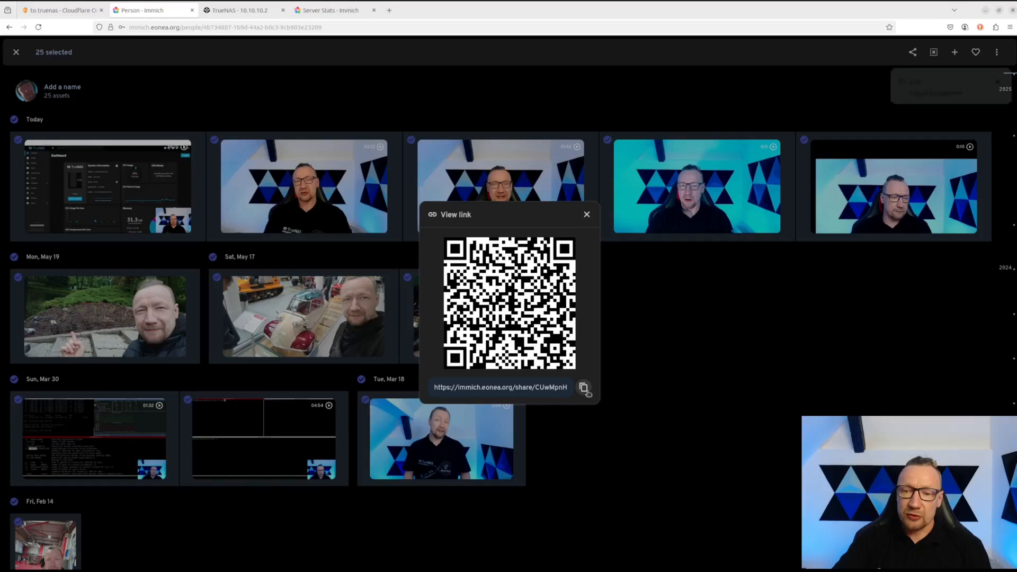
pyautogui.click(389, 10)
pyautogui.hotkey('ctrl', 'v')
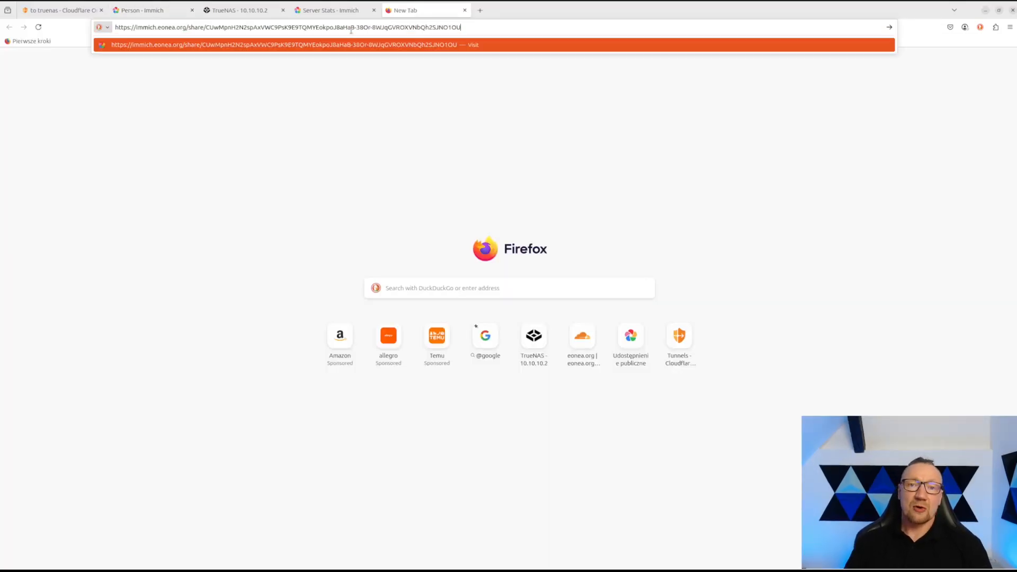
pyautogui.press('Return')
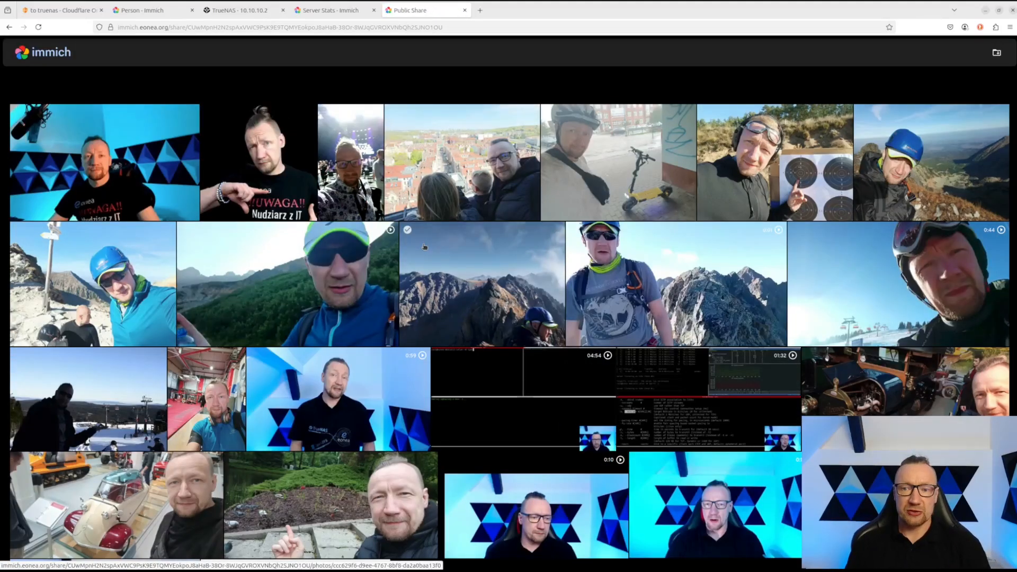
pyautogui.click(466, 11)
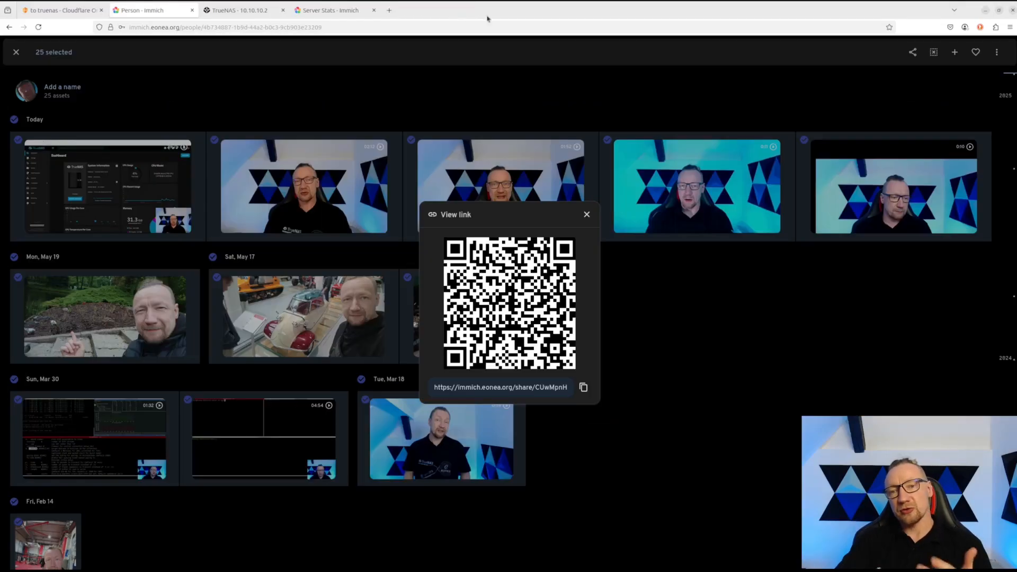
pyautogui.click(586, 213)
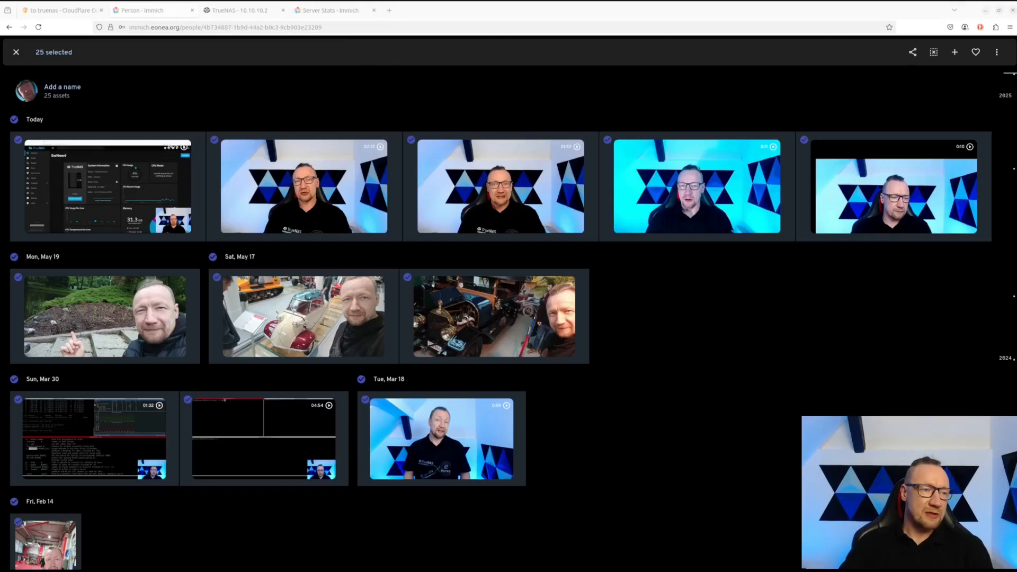
pyautogui.moveTo(1, 296); pyautogui.dragTo(716, 62)
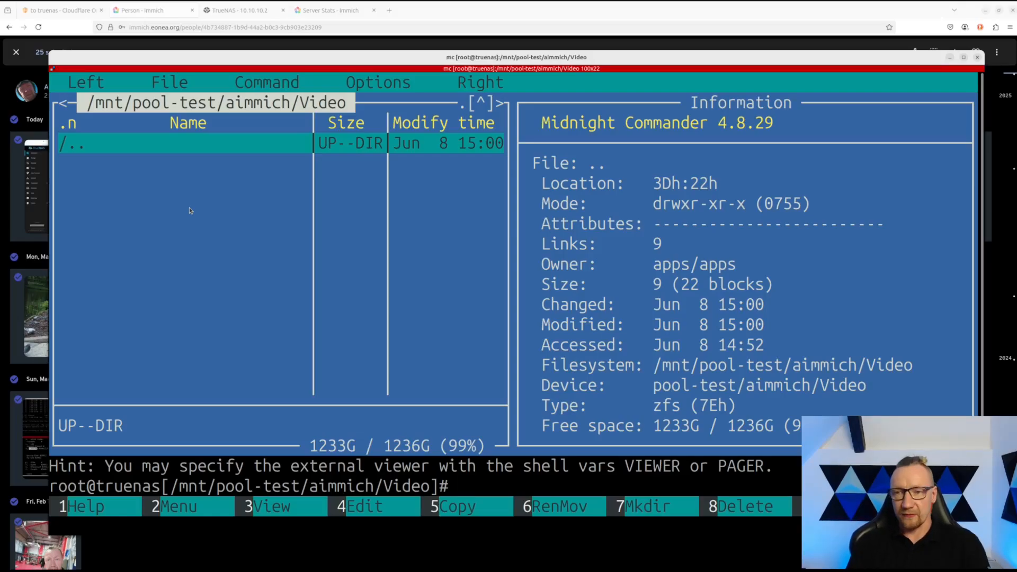
# - From aimmich, look into Backups, then open Data and scroll to its last PostgreSQL file
pyautogui.press('Return')
pyautogui.press('Up')
pyautogui.press('Up')
pyautogui.press('Up')
pyautogui.press('Up')
pyautogui.press('Up')
pyautogui.press('Up')
pyautogui.press('Up')
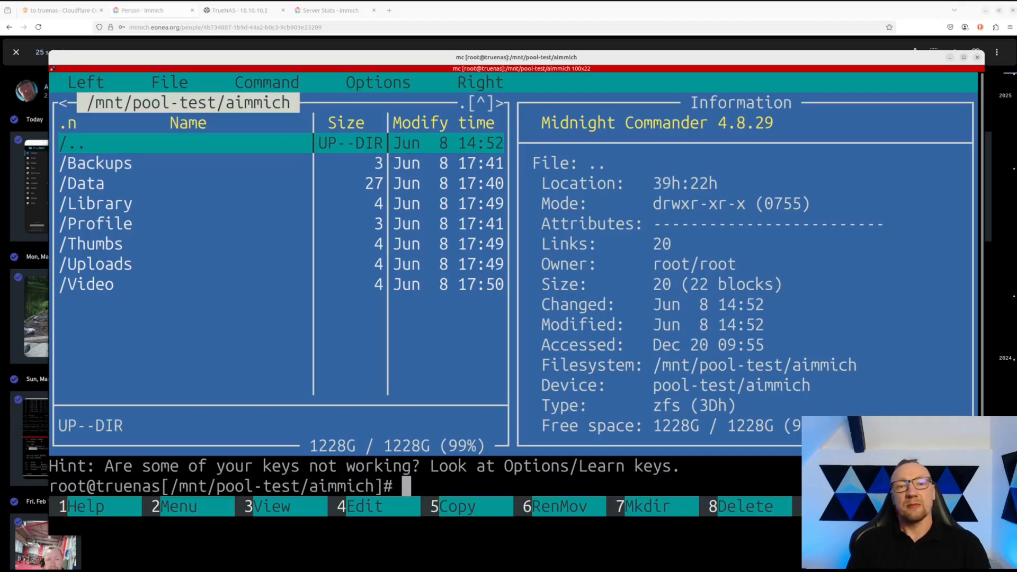
pyautogui.press('Down')
pyautogui.press('Return')
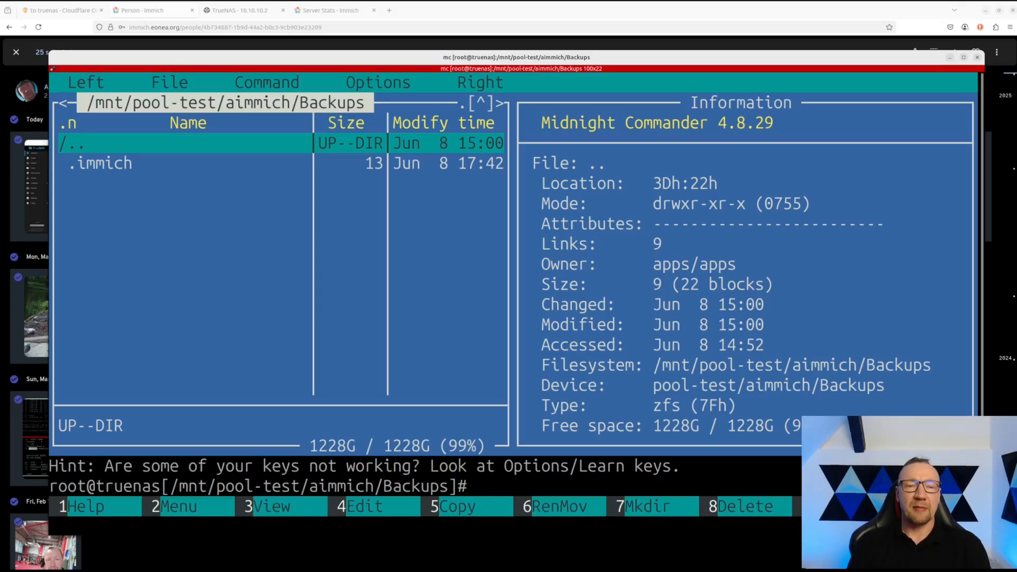
pyautogui.press('Return')
pyautogui.press('Down')
pyautogui.press('Return')
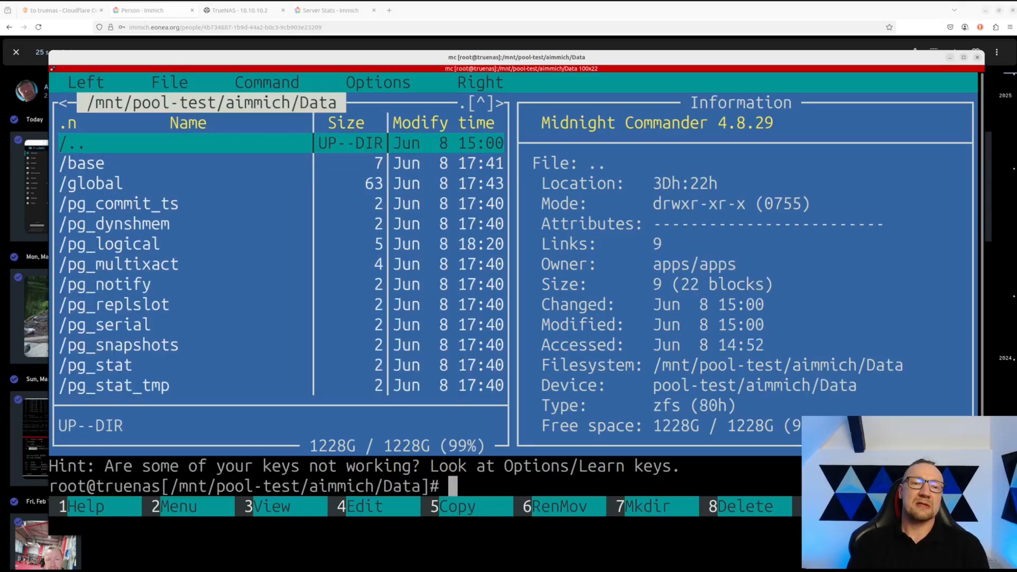
pyautogui.press('End')
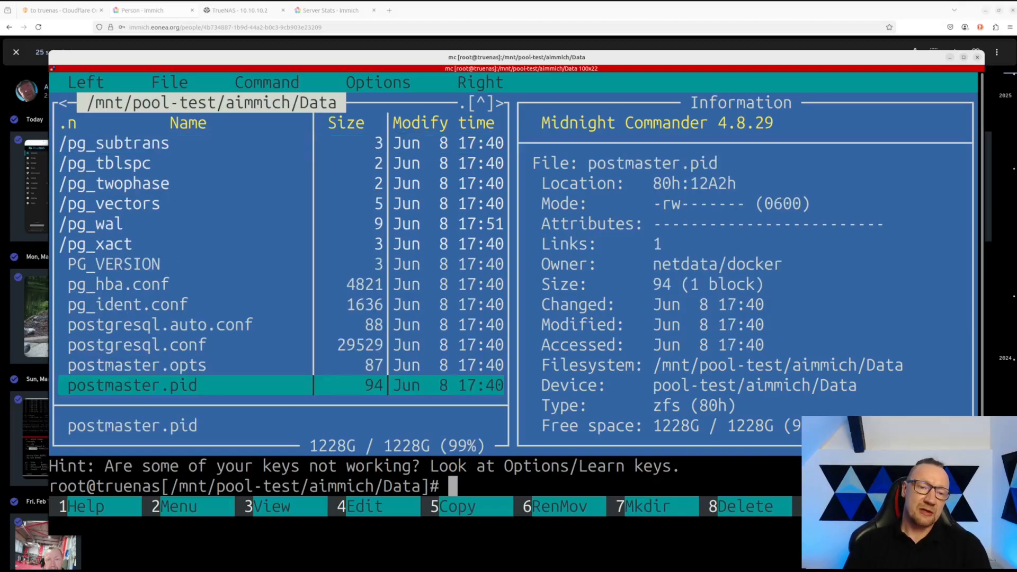
pyautogui.press('pageup')
pyautogui.press('pageup')
# - Go back up, open the Library folder, and step into admin and back
pyautogui.press('Return')
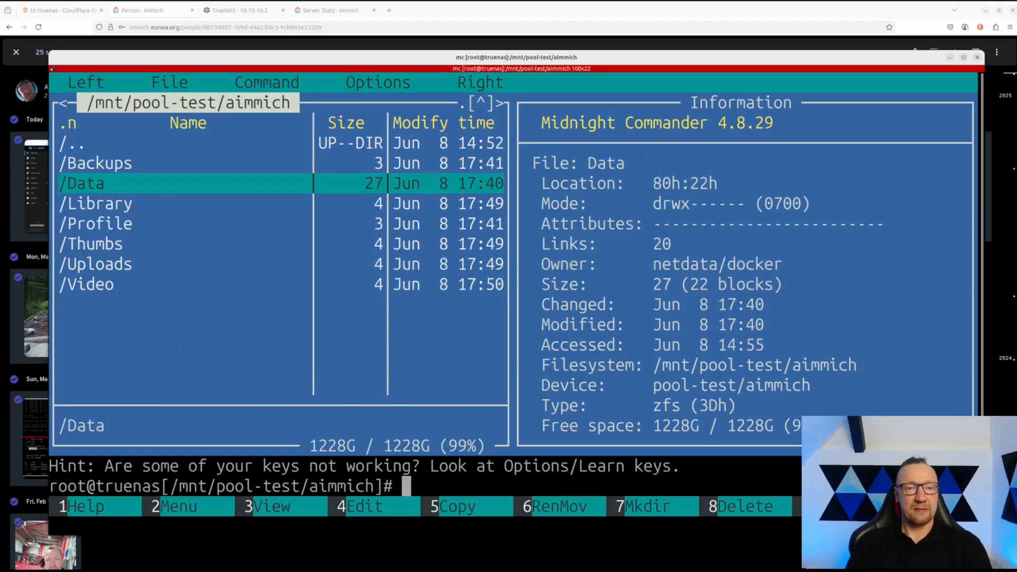
pyautogui.press('Down')
pyautogui.press('Return')
pyautogui.press('Down')
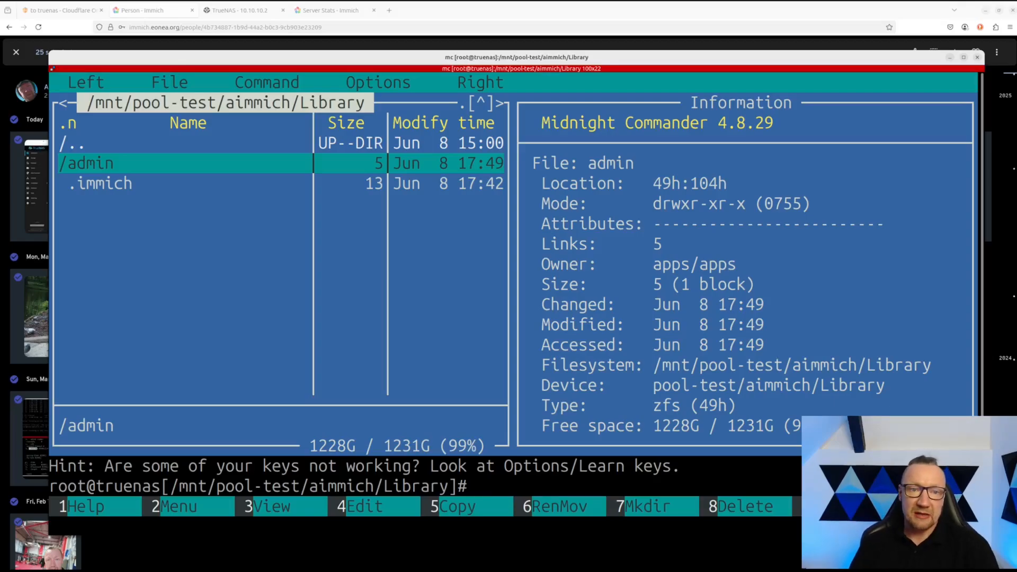
pyautogui.press('Return')
pyautogui.press('Return')
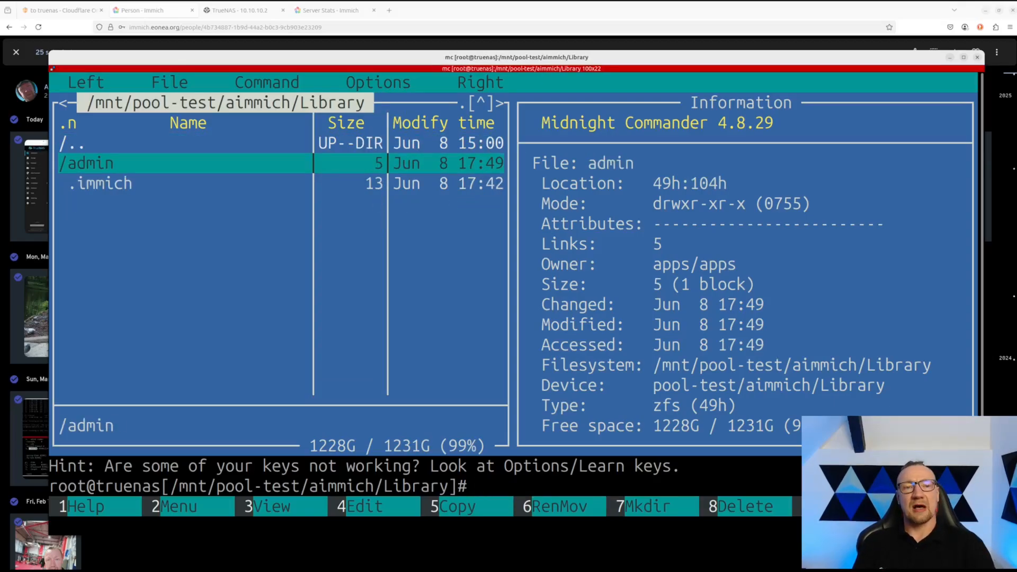
# - Open admin's 2023 and 2024 year folders and the 2024-04-27 date folder
pyautogui.press('Return')
pyautogui.press('Down')
pyautogui.press('Return')
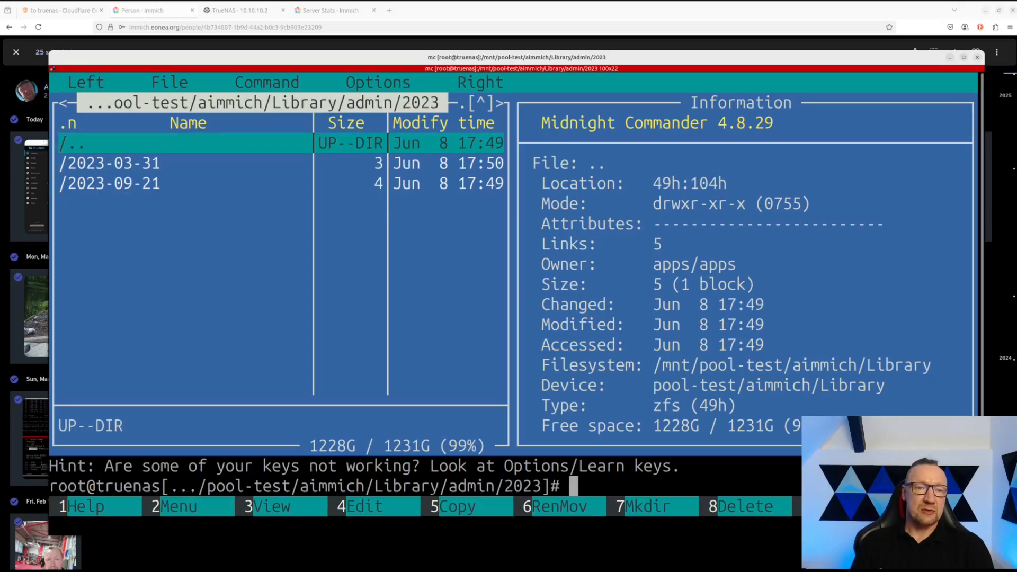
pyautogui.press('Return')
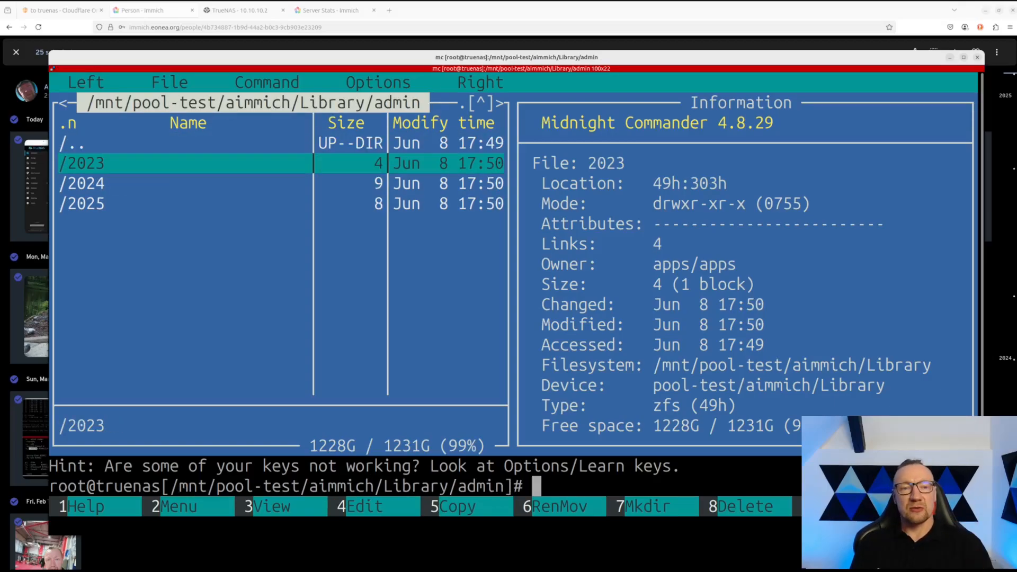
pyautogui.press('Down')
pyautogui.press('Return')
pyautogui.press('Down')
pyautogui.press('Return')
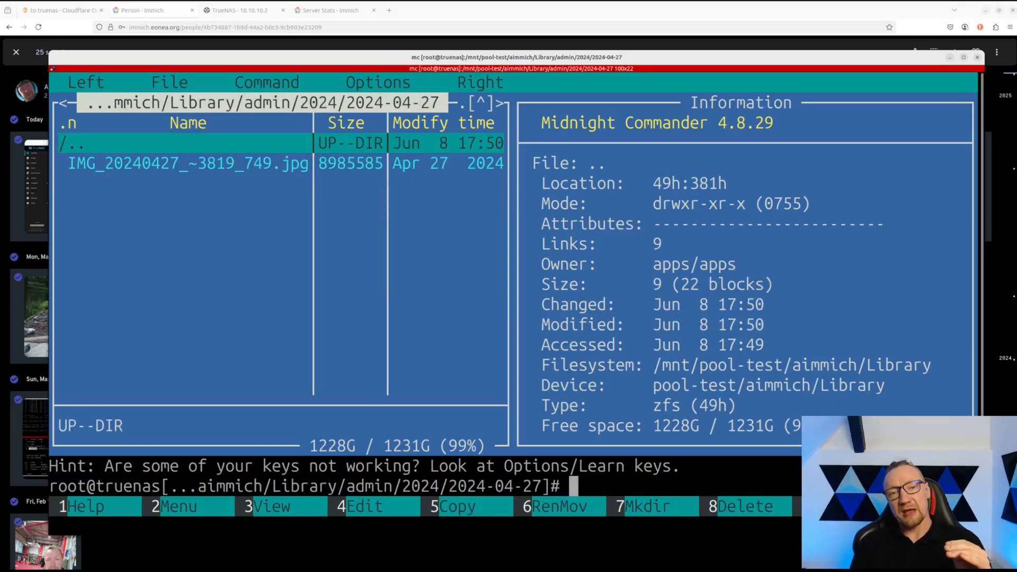
pyautogui.press('Down')
pyautogui.press('Up')
# - Check the 2024-07-11 and 2024-10-27 date folders, including a video file, then climb back up
pyautogui.press('Return')
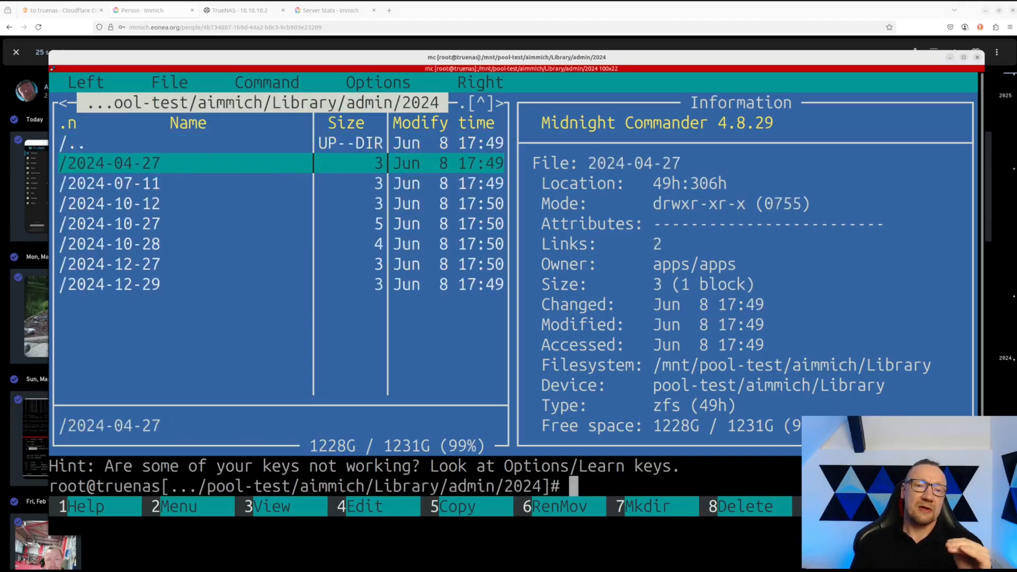
pyautogui.press('Down')
pyautogui.press('Return')
pyautogui.press('Down')
pyautogui.press('Up')
pyautogui.press('Return')
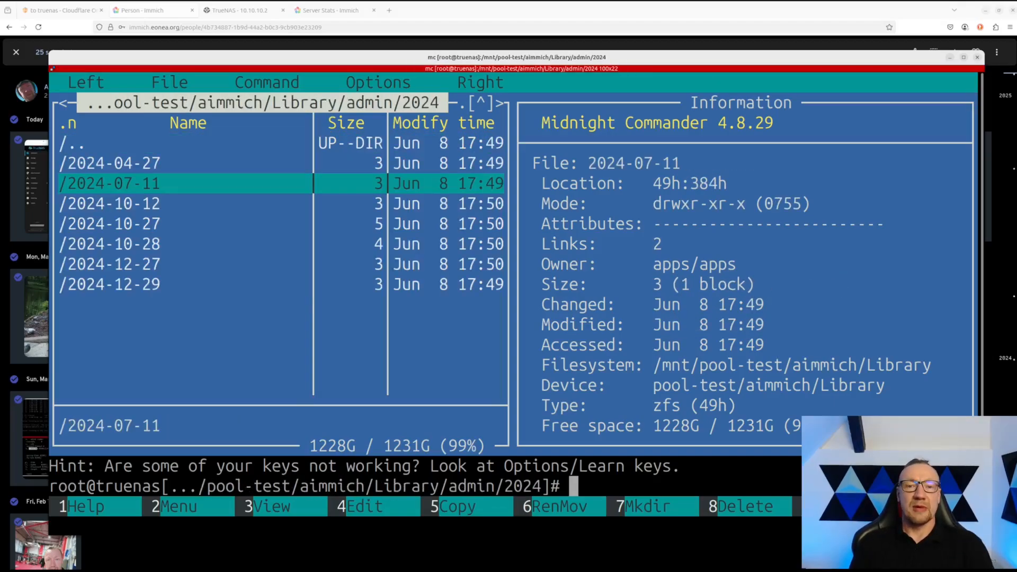
pyautogui.press('Down')
pyautogui.press('Down')
pyautogui.press('Return')
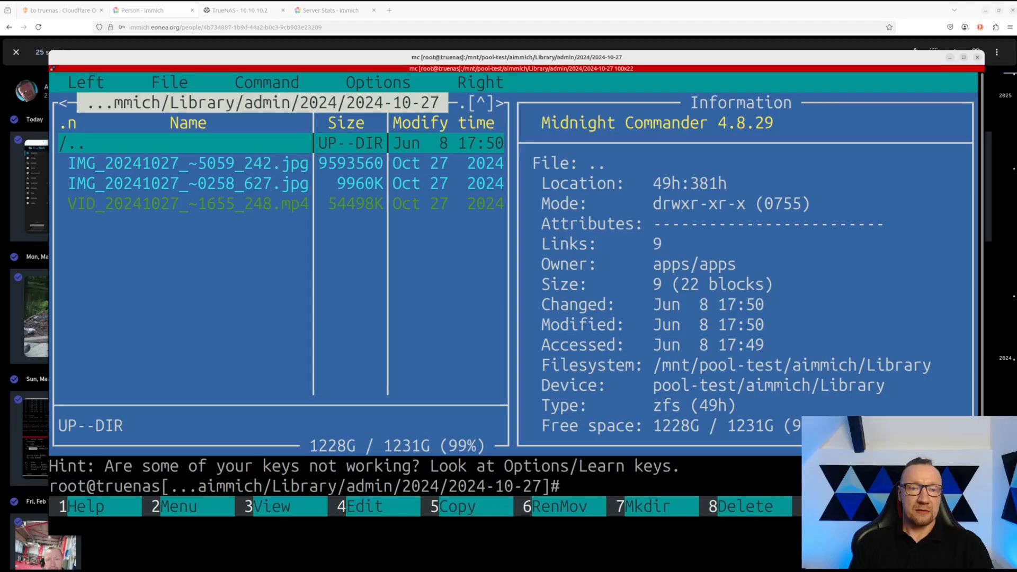
pyautogui.press('Down')
pyautogui.press('Down')
pyautogui.press('Down')
pyautogui.press('Up')
pyautogui.press('Up')
pyautogui.press('Up')
pyautogui.press('Return')
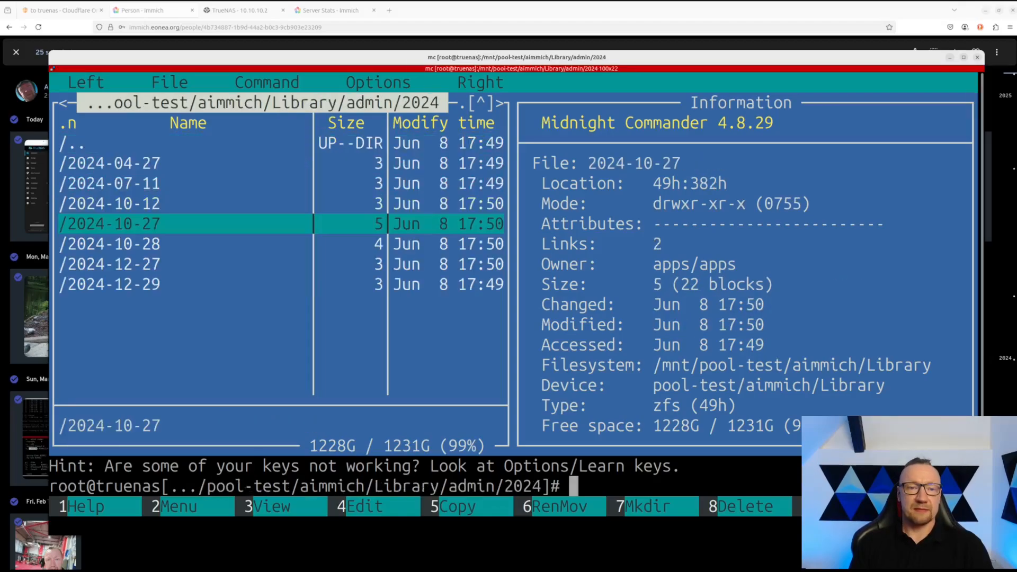
pyautogui.press('Up')
pyautogui.press('Up')
pyautogui.press('Up')
pyautogui.press('Up')
pyautogui.press('Return')
pyautogui.press('Up')
pyautogui.press('Up')
pyautogui.press('Return')
pyautogui.press('Up')
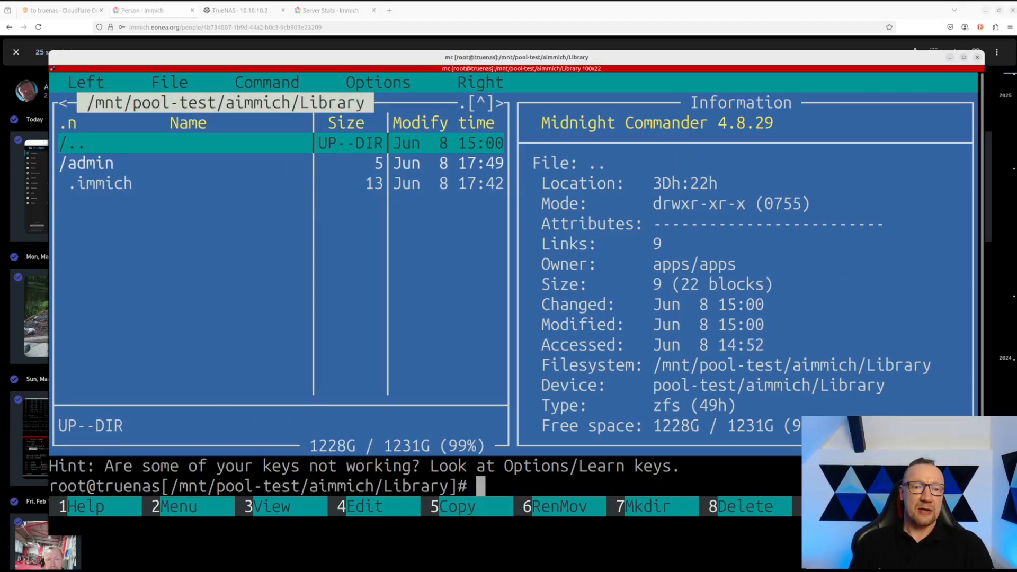
# - Look into the Profile folder and take a quick peek into Thumbs
pyautogui.press('Return')
pyautogui.press('Down')
pyautogui.press('Return')
pyautogui.press('Return')
pyautogui.press('Down')
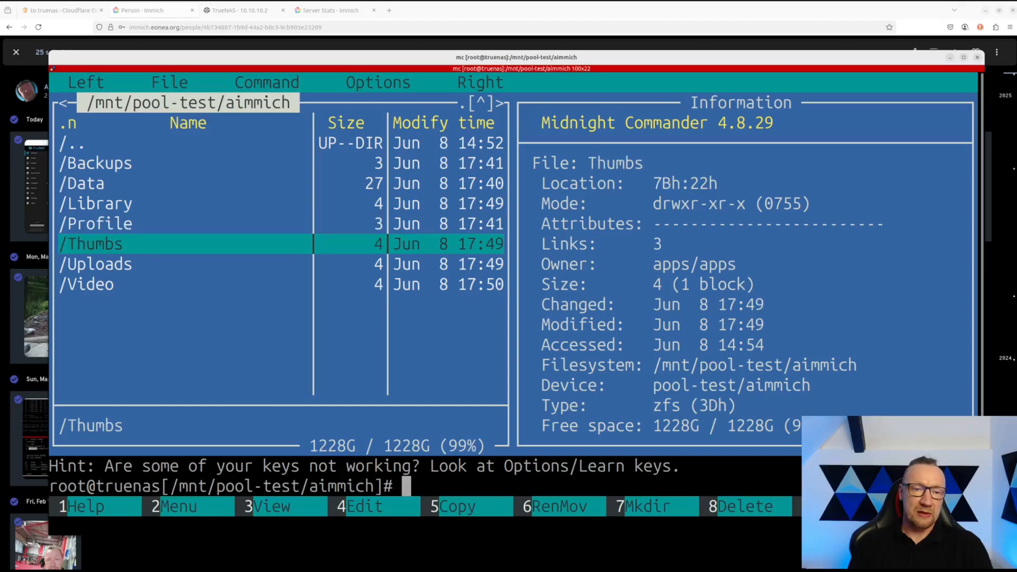
pyautogui.press('Return')
pyautogui.press('Return')
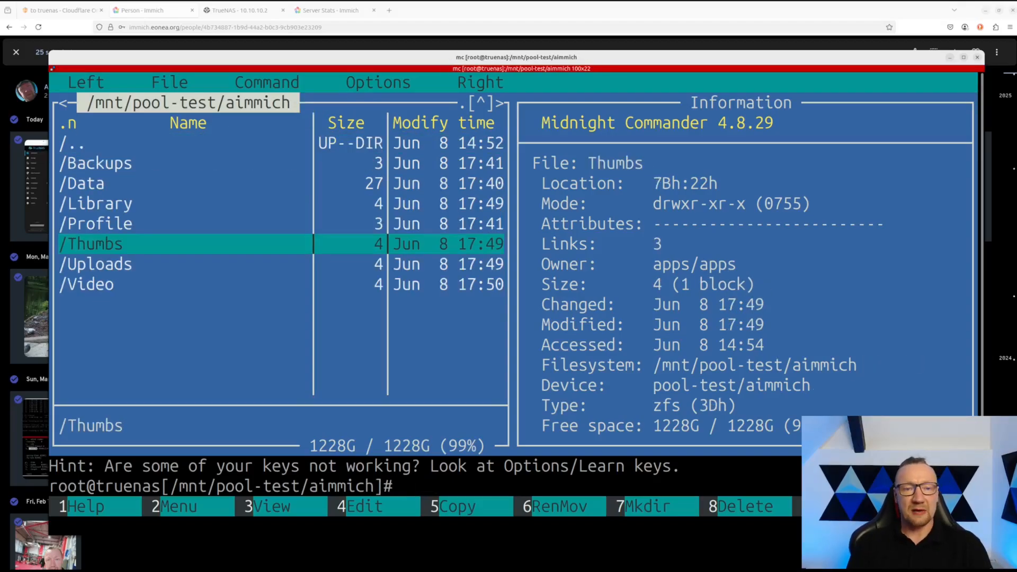
# - Open Thumbs, the user's ID-named folder and its 06/1a subfolder to inspect preview.jpeg
pyautogui.press('Return')
pyautogui.press('Down')
pyautogui.press('Return')
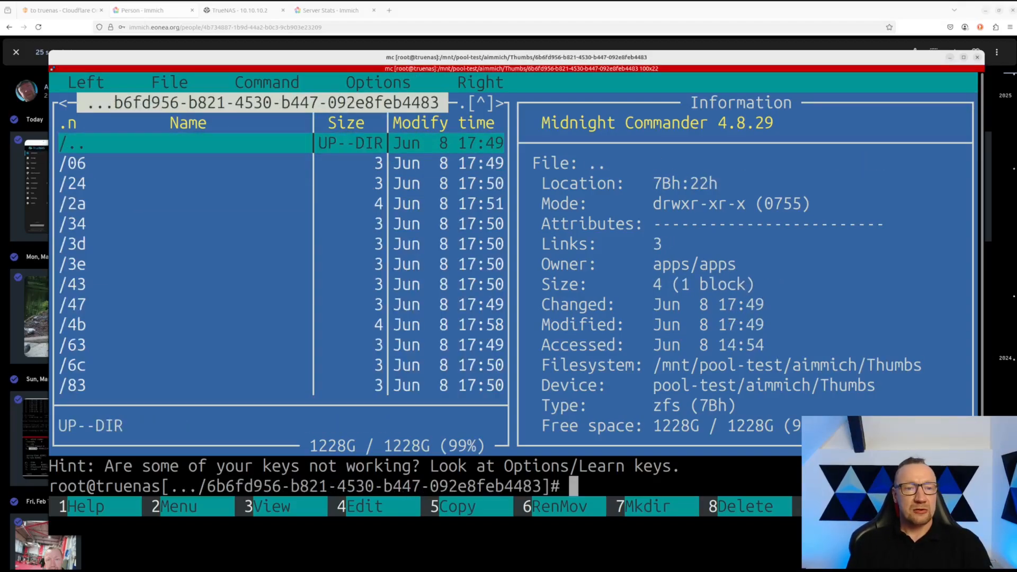
pyautogui.press('Down')
pyautogui.press('Return')
pyautogui.press('Down')
pyautogui.press('Return')
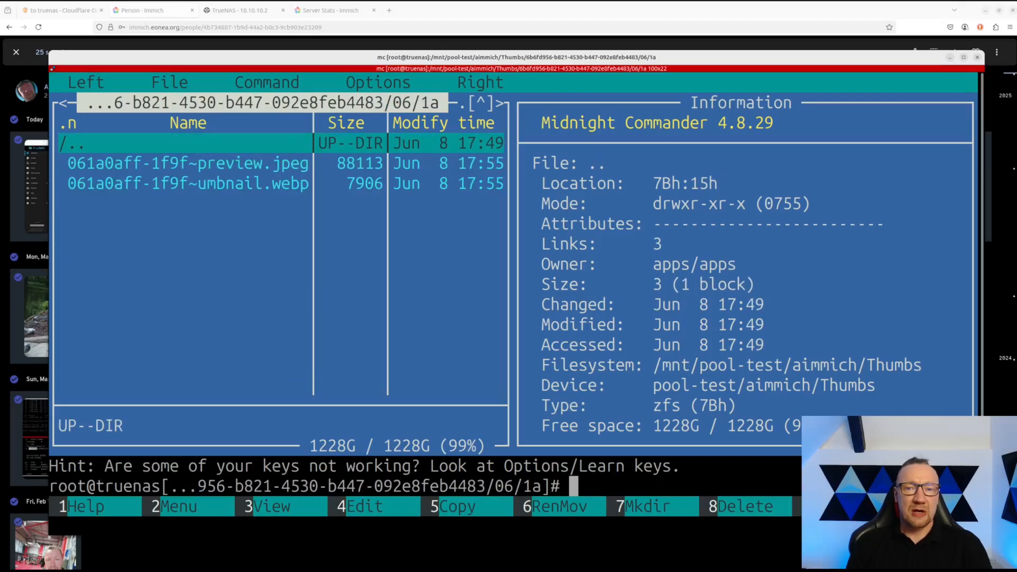
pyautogui.press('Down')
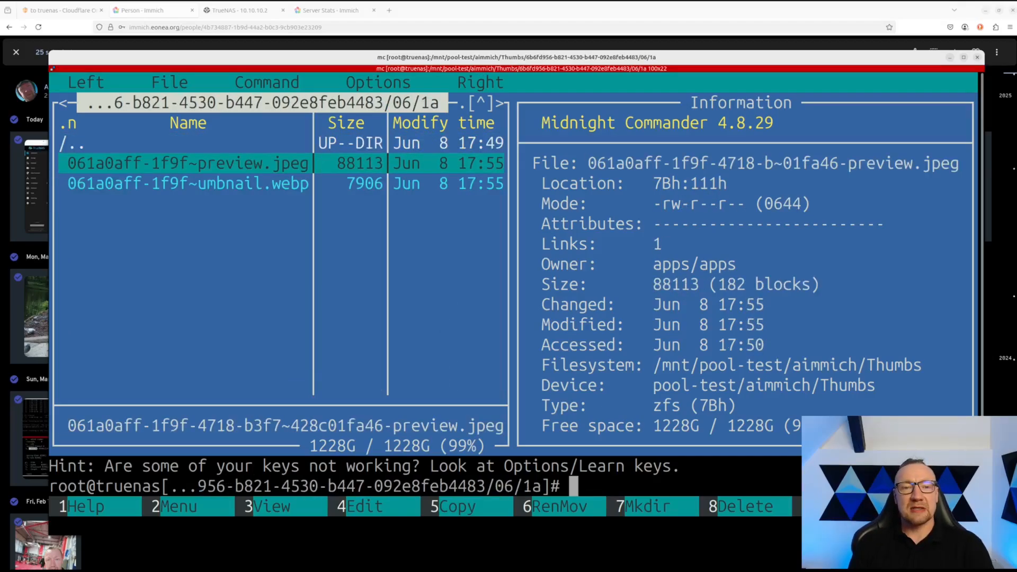
pyautogui.press('Up')
pyautogui.press('Return')
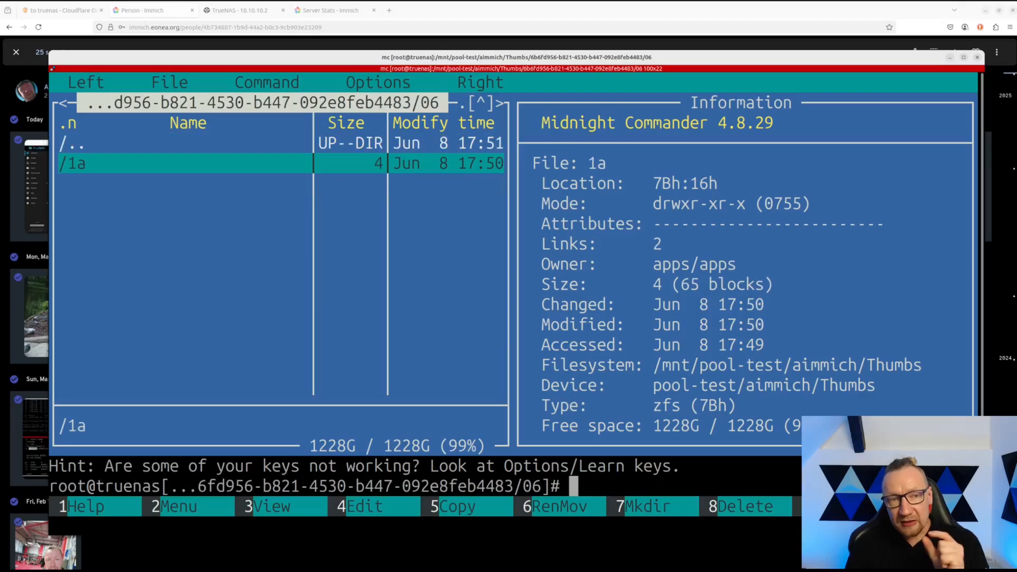
pyautogui.press('Up')
pyautogui.press('Return')
# - Inspect preview.jpeg in the 2a/16 subfolder, then climb back up to aimmich
pyautogui.press('Down')
pyautogui.press('Down')
pyautogui.press('Return')
pyautogui.press('Down')
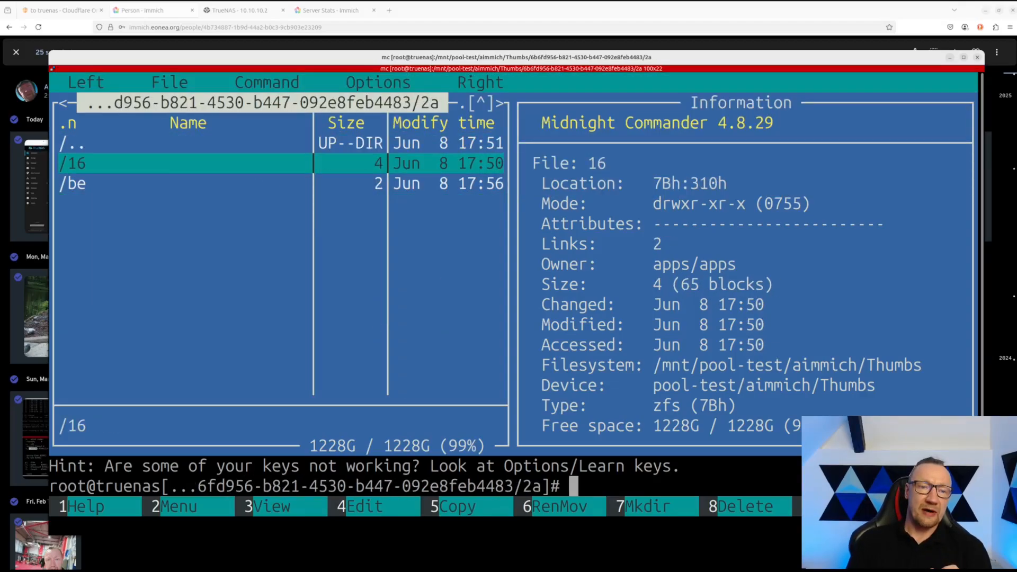
pyautogui.press('Return')
pyautogui.press('Down')
pyautogui.press('Up')
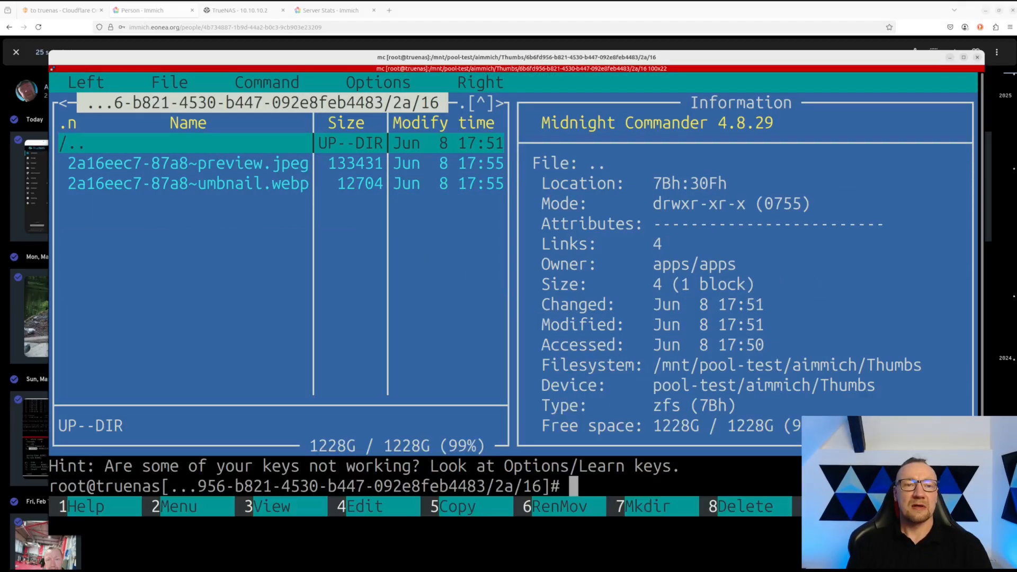
pyautogui.press('Return')
pyautogui.press('Up')
pyautogui.press('Return')
pyautogui.press('Up')
pyautogui.press('Up')
pyautogui.press('Up')
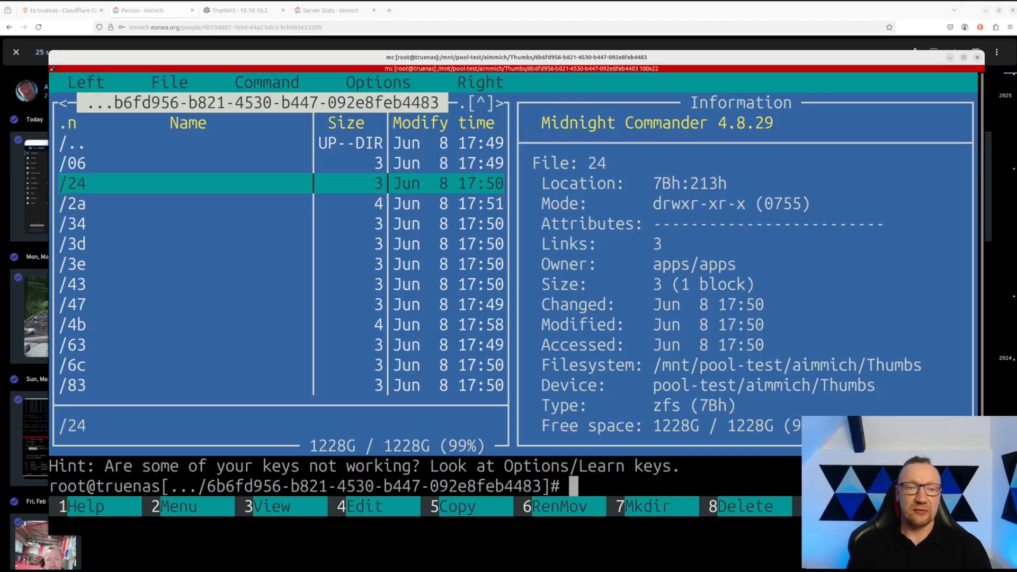
pyautogui.press('Return')
pyautogui.press('Up')
pyautogui.press('Return')
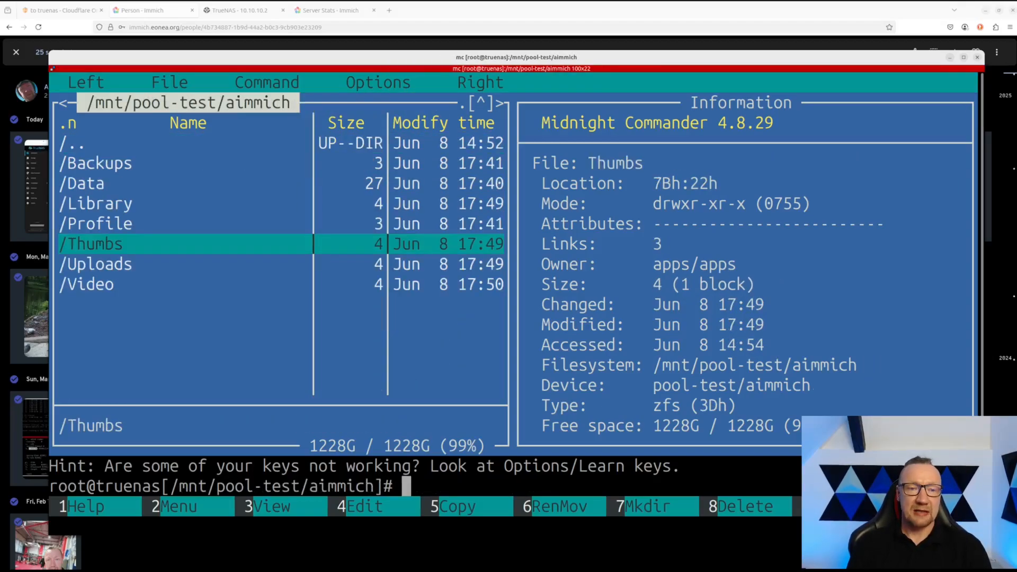
# - Peek into the Uploads and Video folders, returning to aimmich each time
pyautogui.press('Down')
pyautogui.press('Return')
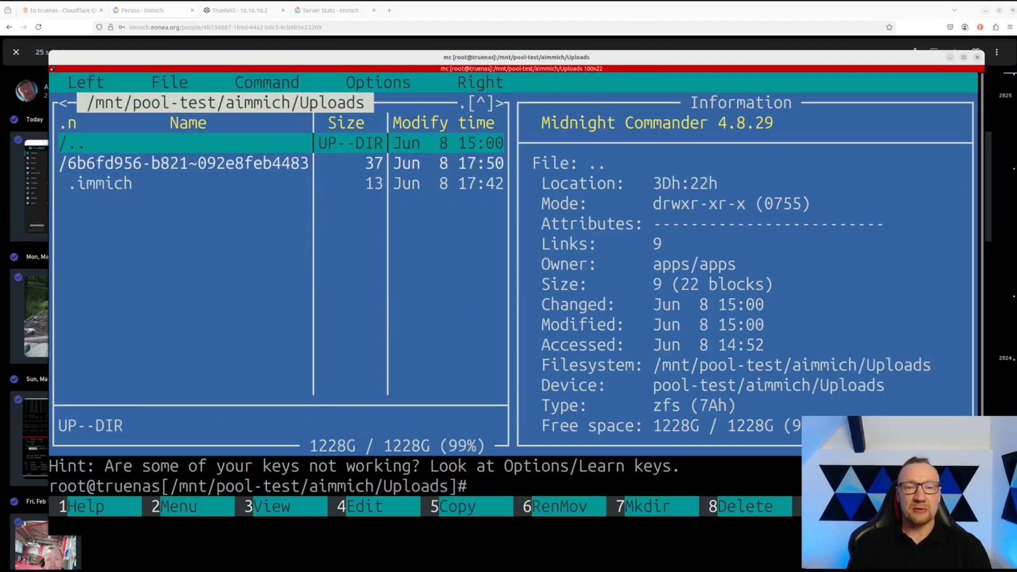
pyautogui.press('Return')
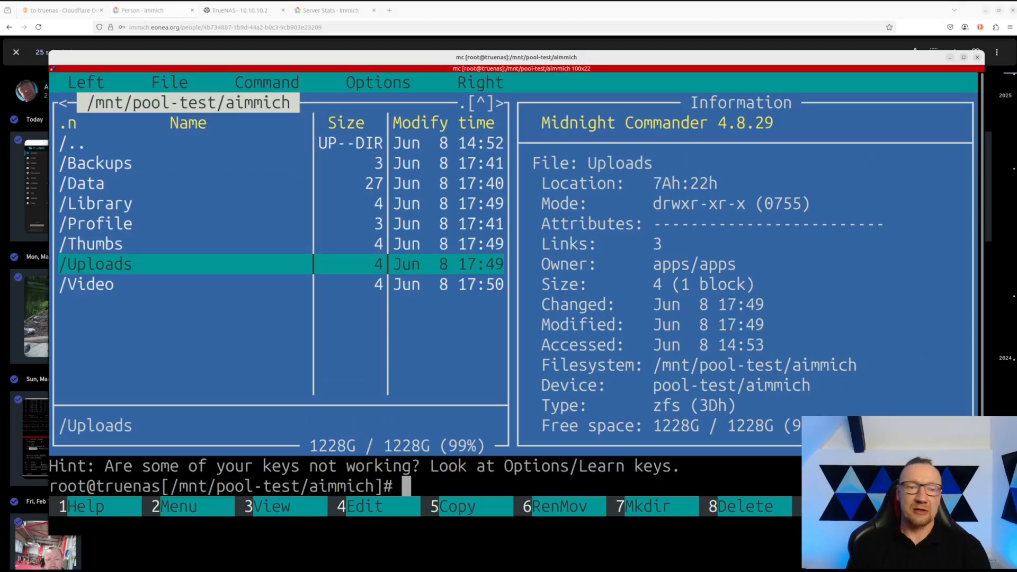
pyautogui.press('Down')
pyautogui.press('Return')
pyautogui.press('Return')
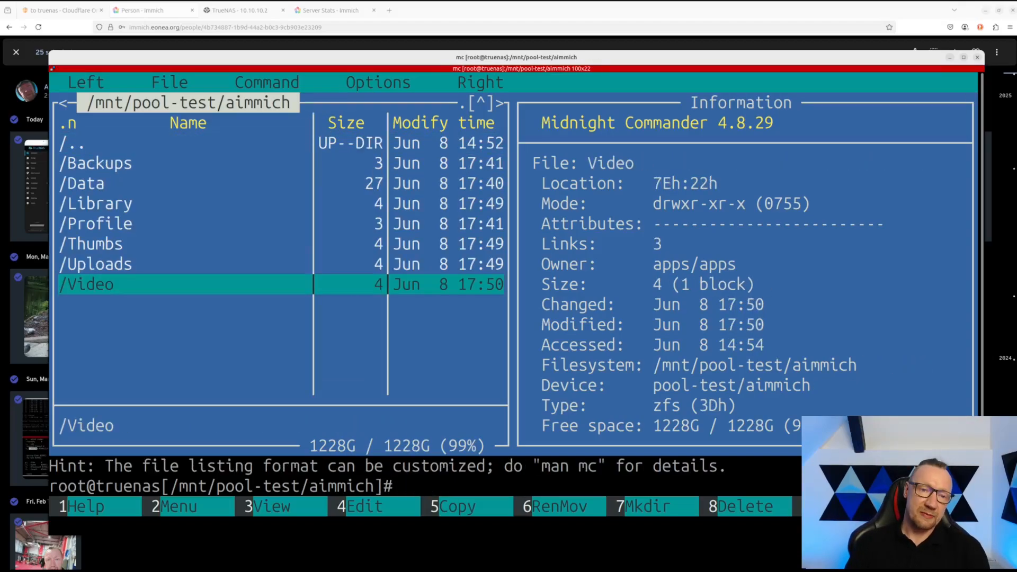